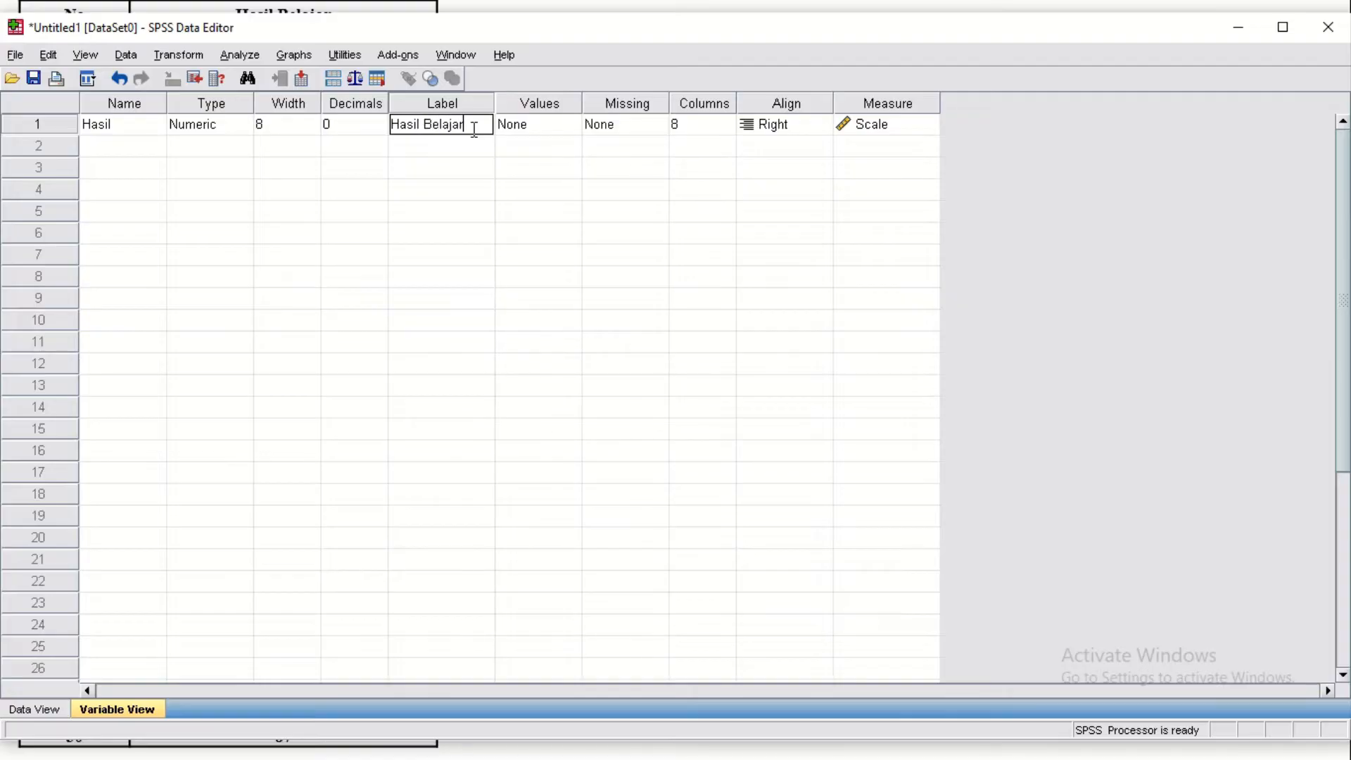
Set the Hasil variable's alignment to Center and return to the data grid.
click(813, 131)
click(824, 127)
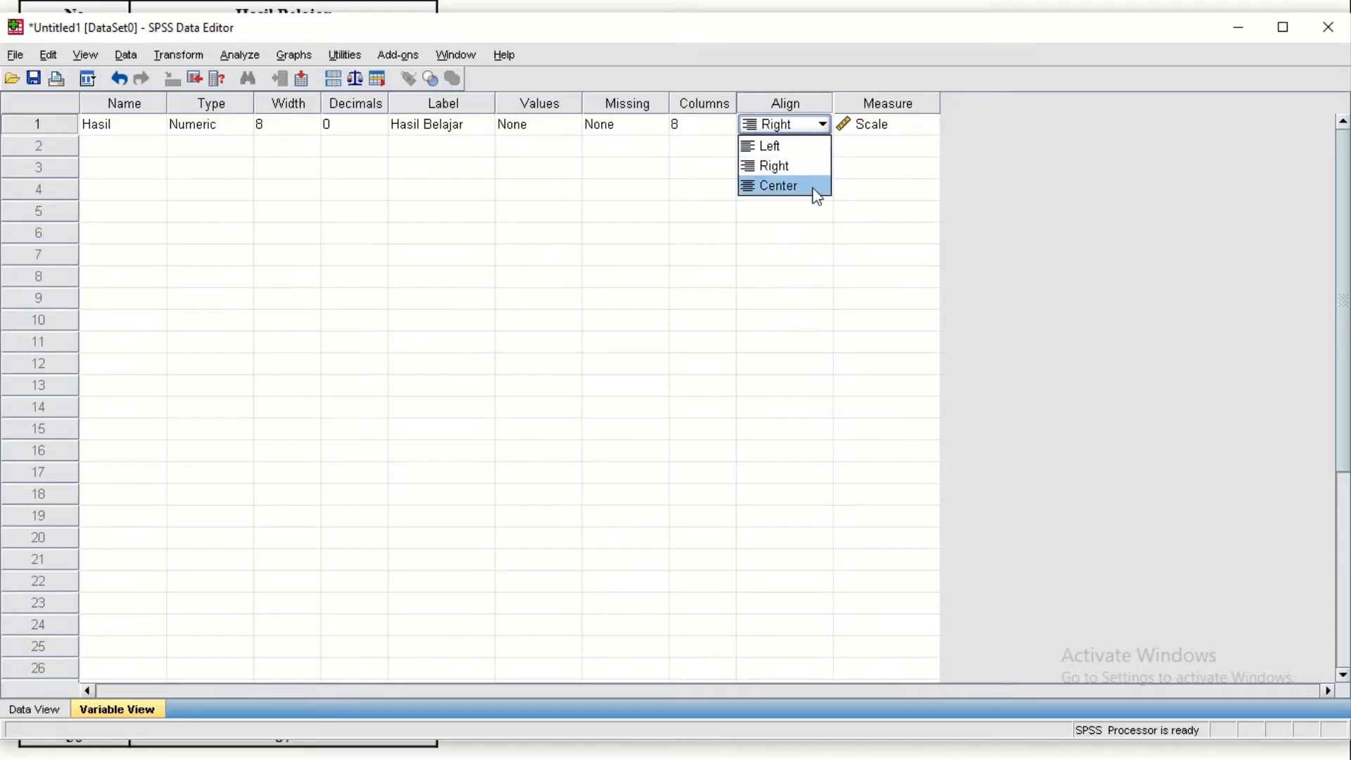
click(813, 188)
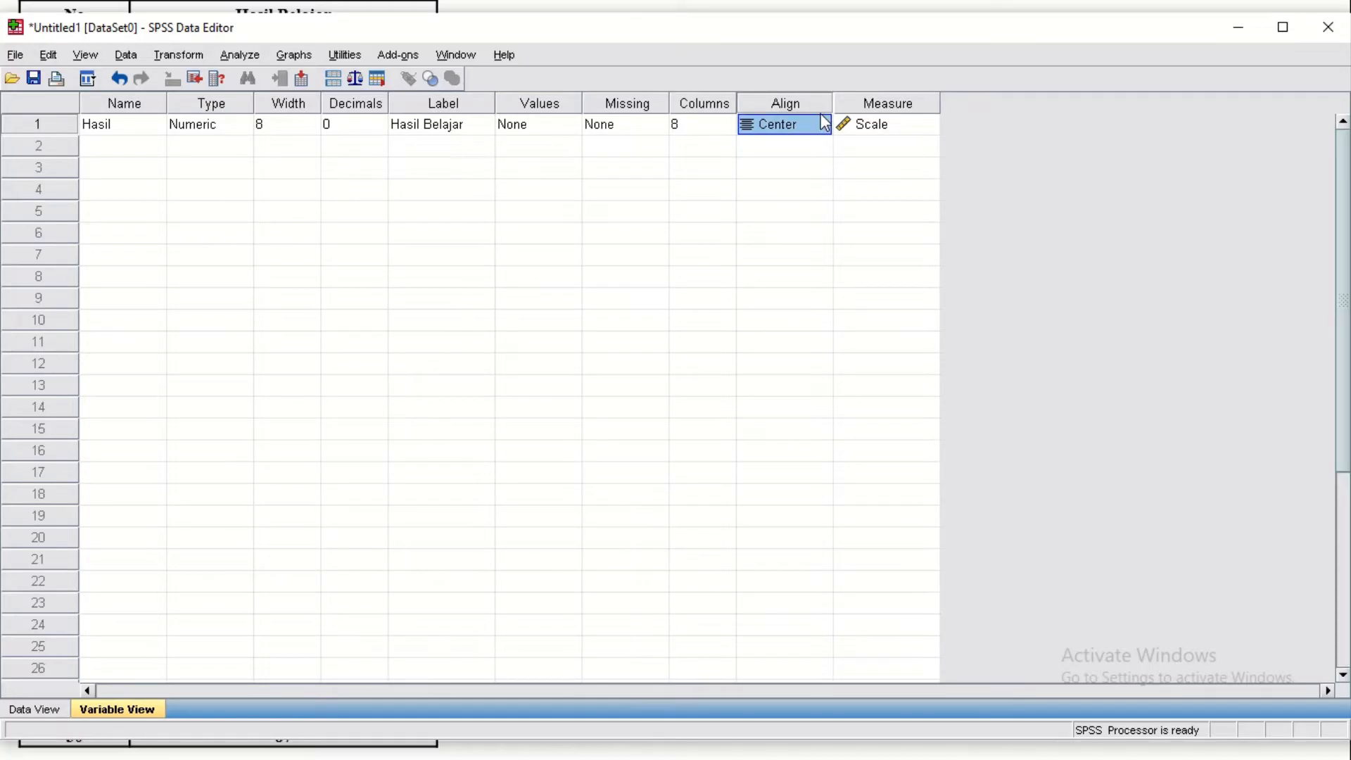
click(35, 711)
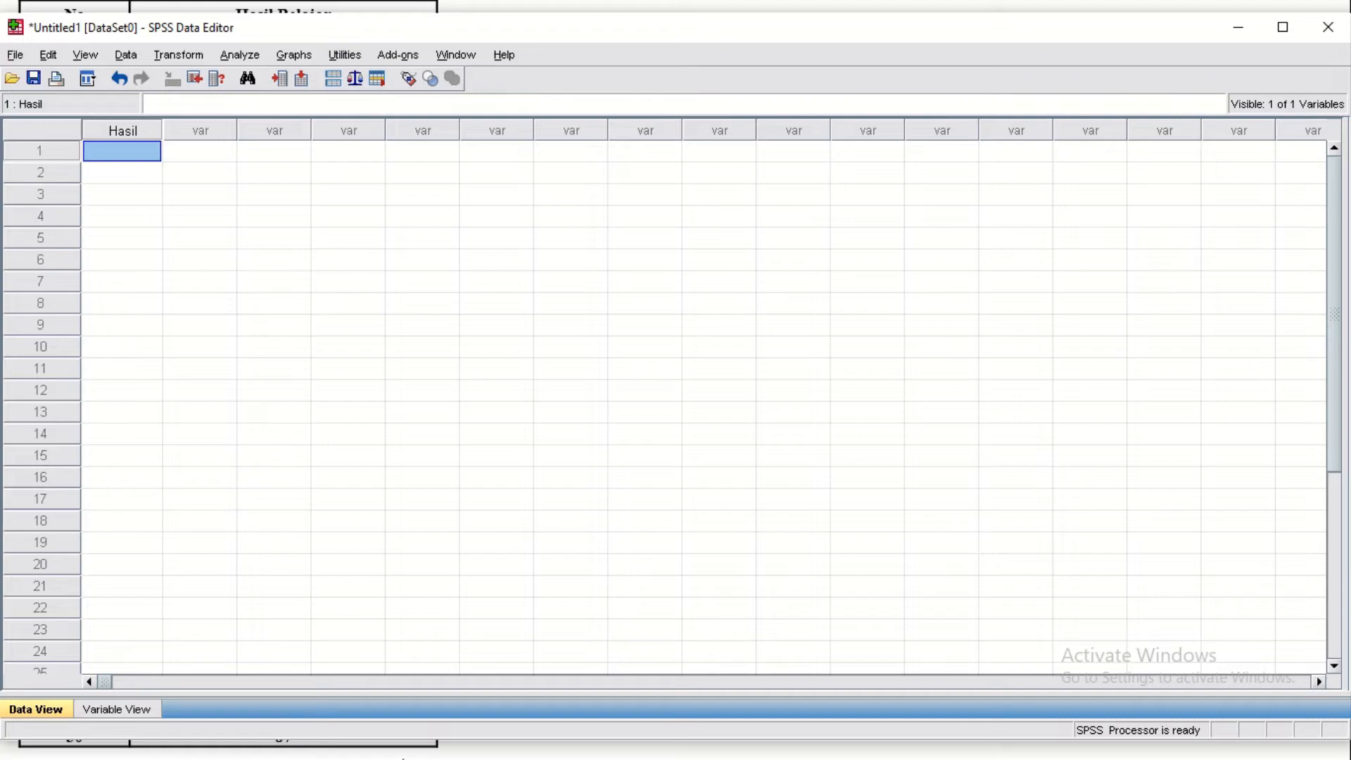
Leave the slide show and switch to the Normalitas Liliefors workbook in Excel.
click(1240, 28)
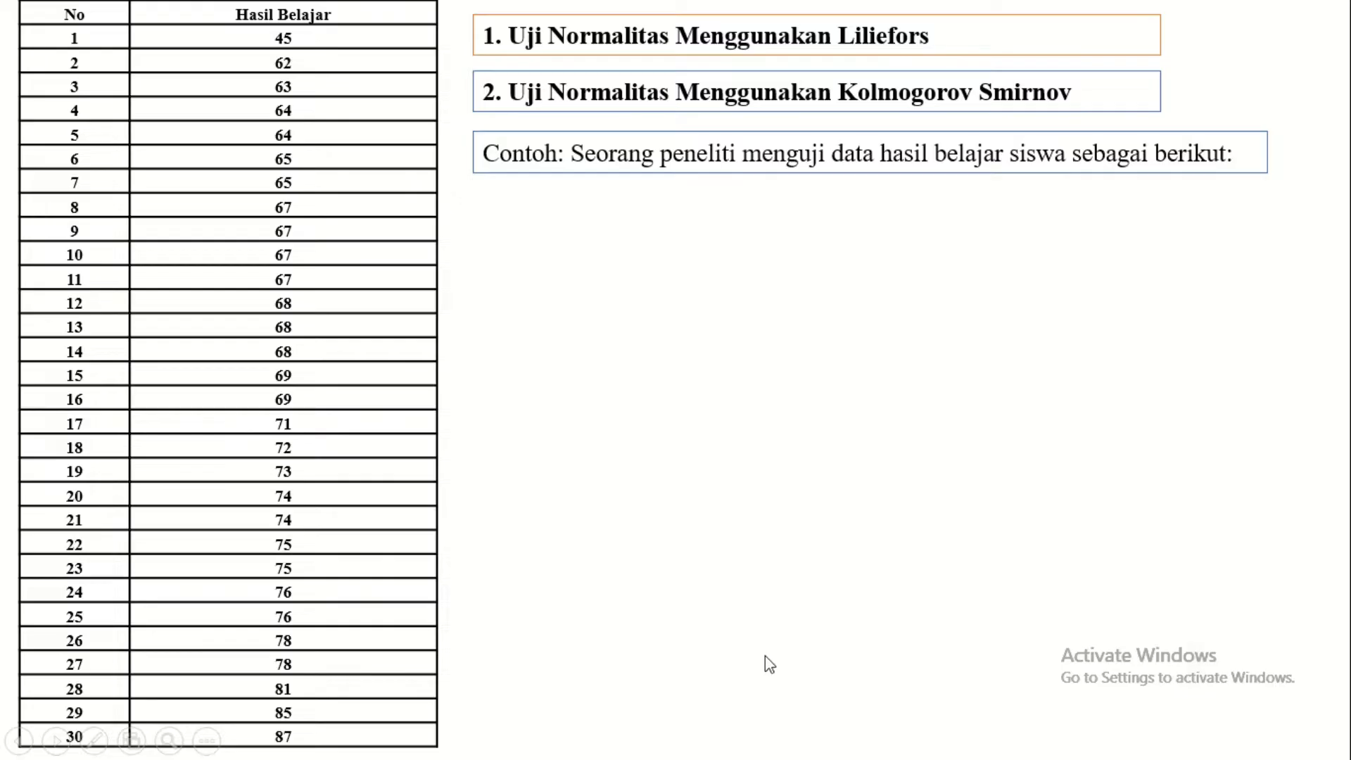
key(Escape)
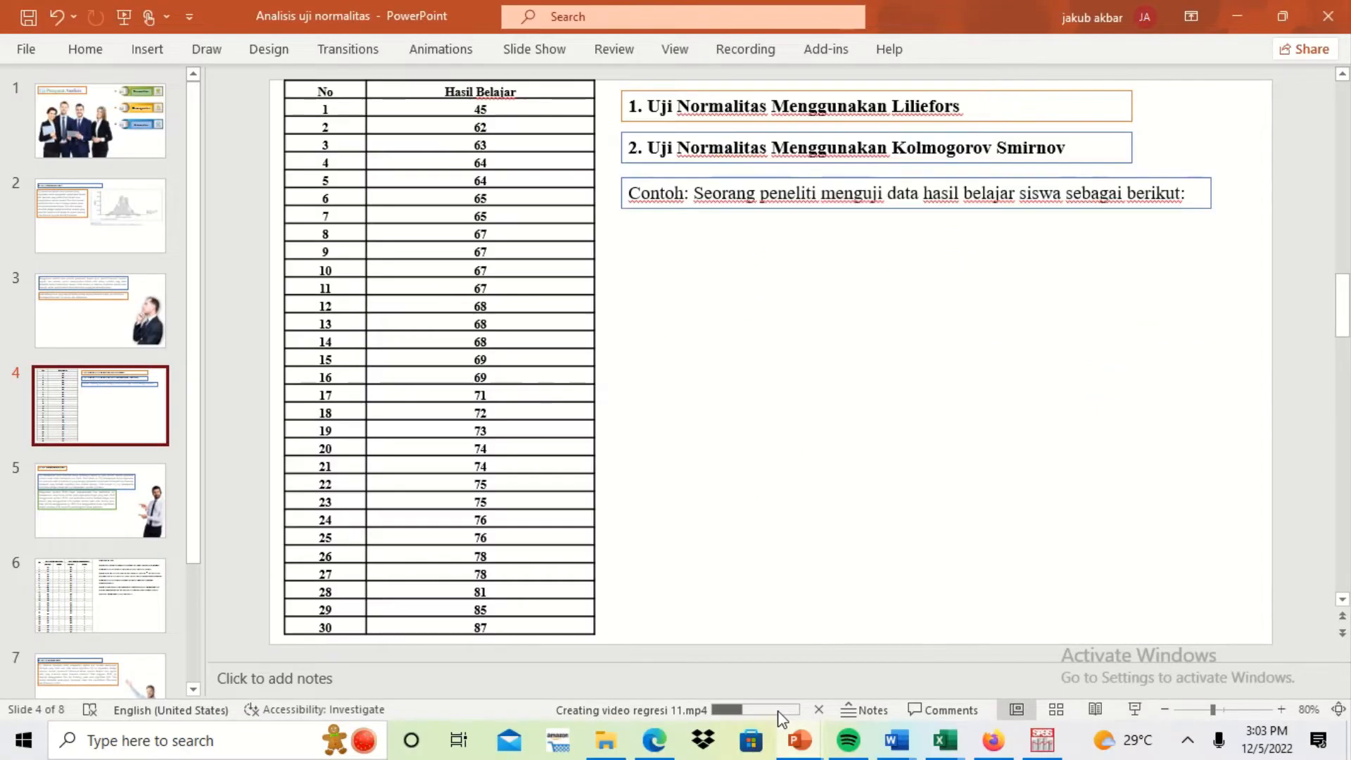
click(943, 739)
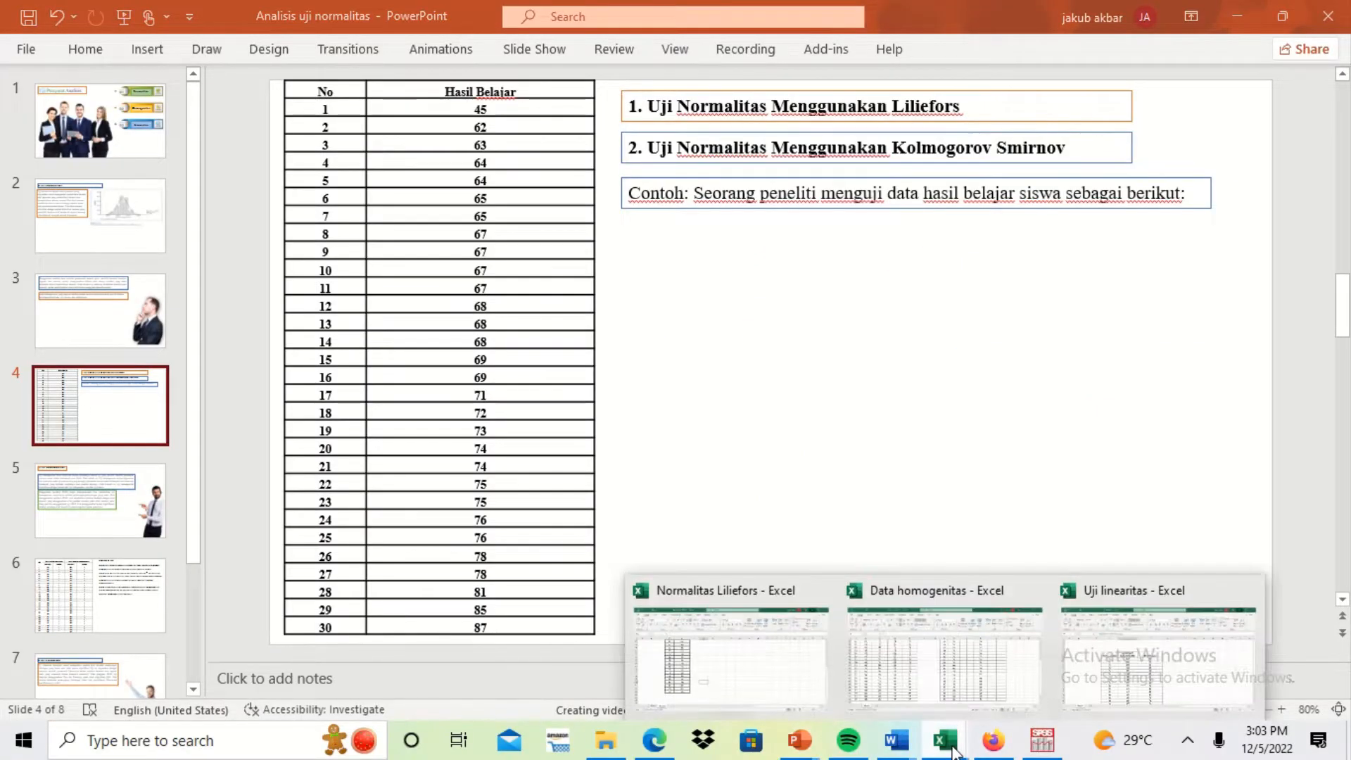
click(819, 667)
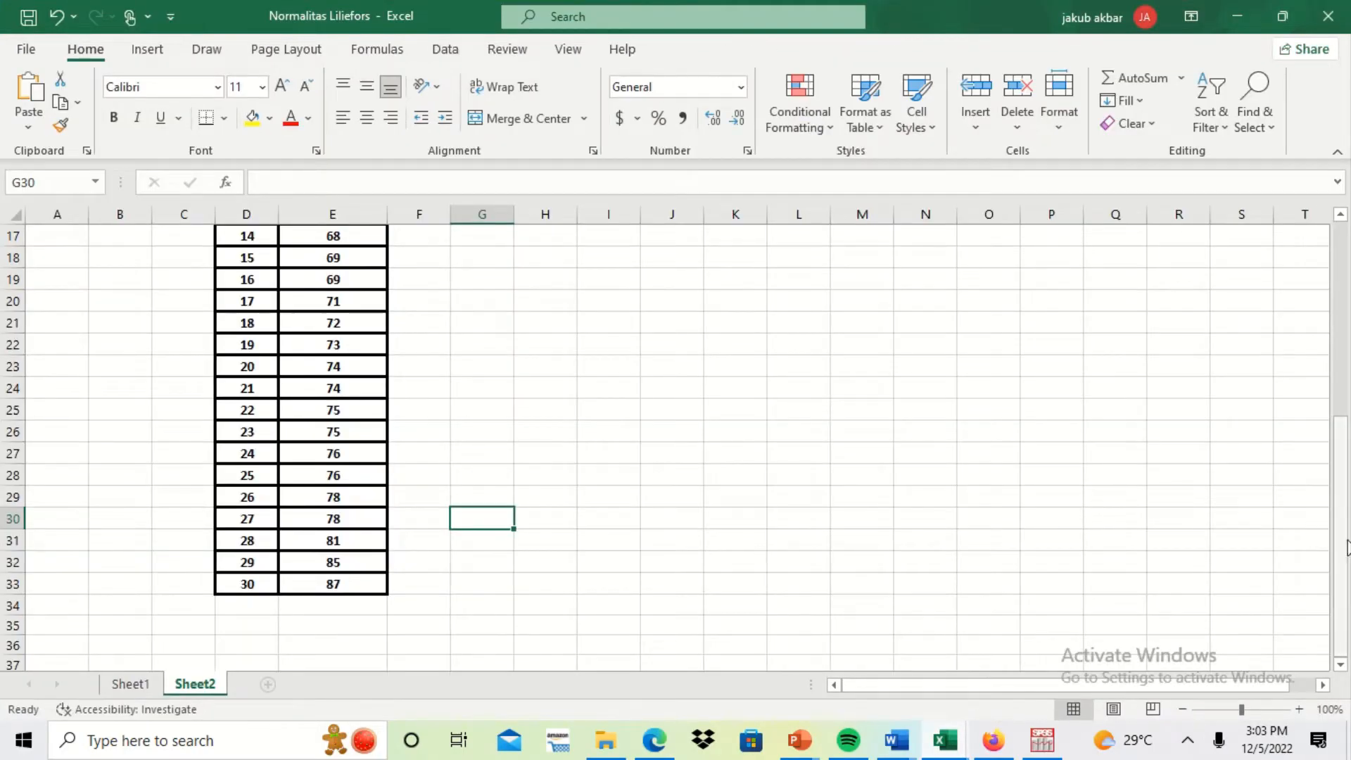
Copy the 30 Hasil Belajar scores in cells E4 to E33, without the header.
drag(1341, 554, 1341, 360)
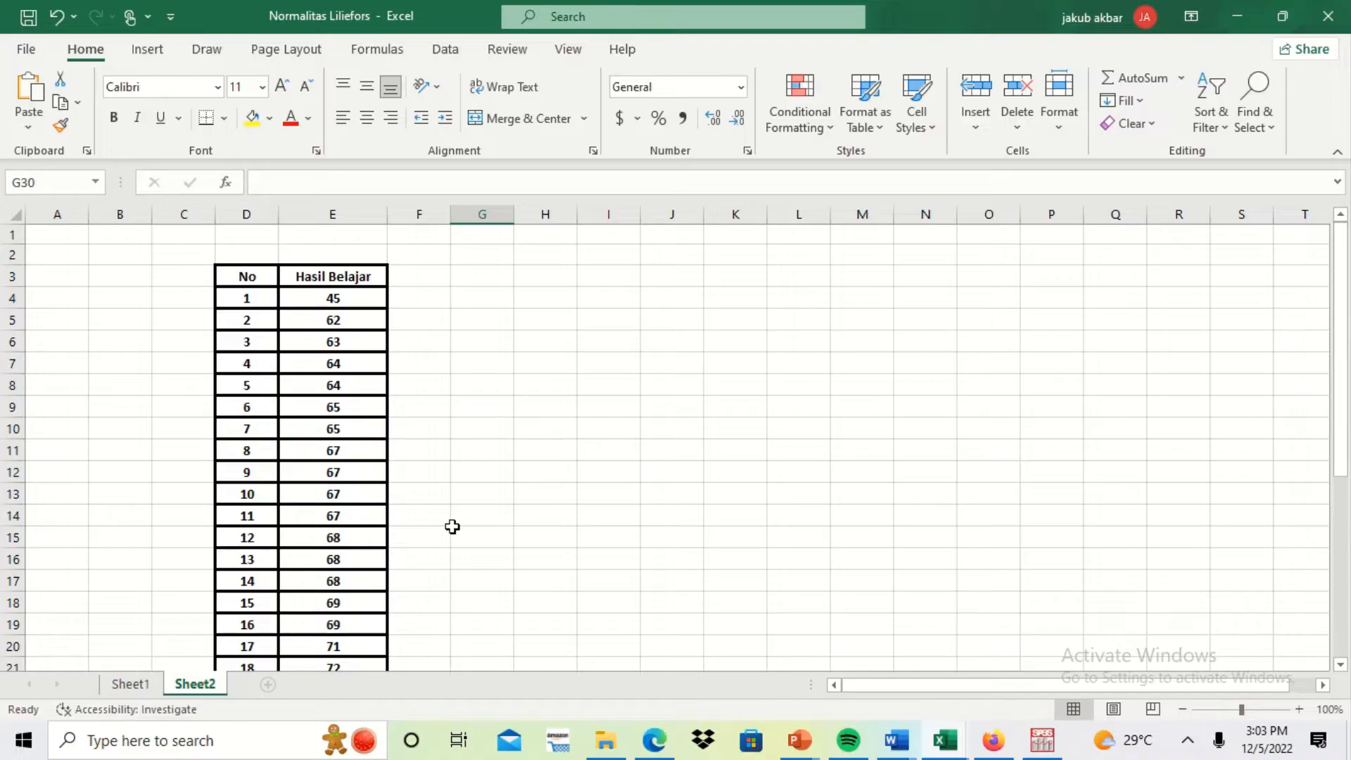
click(328, 299)
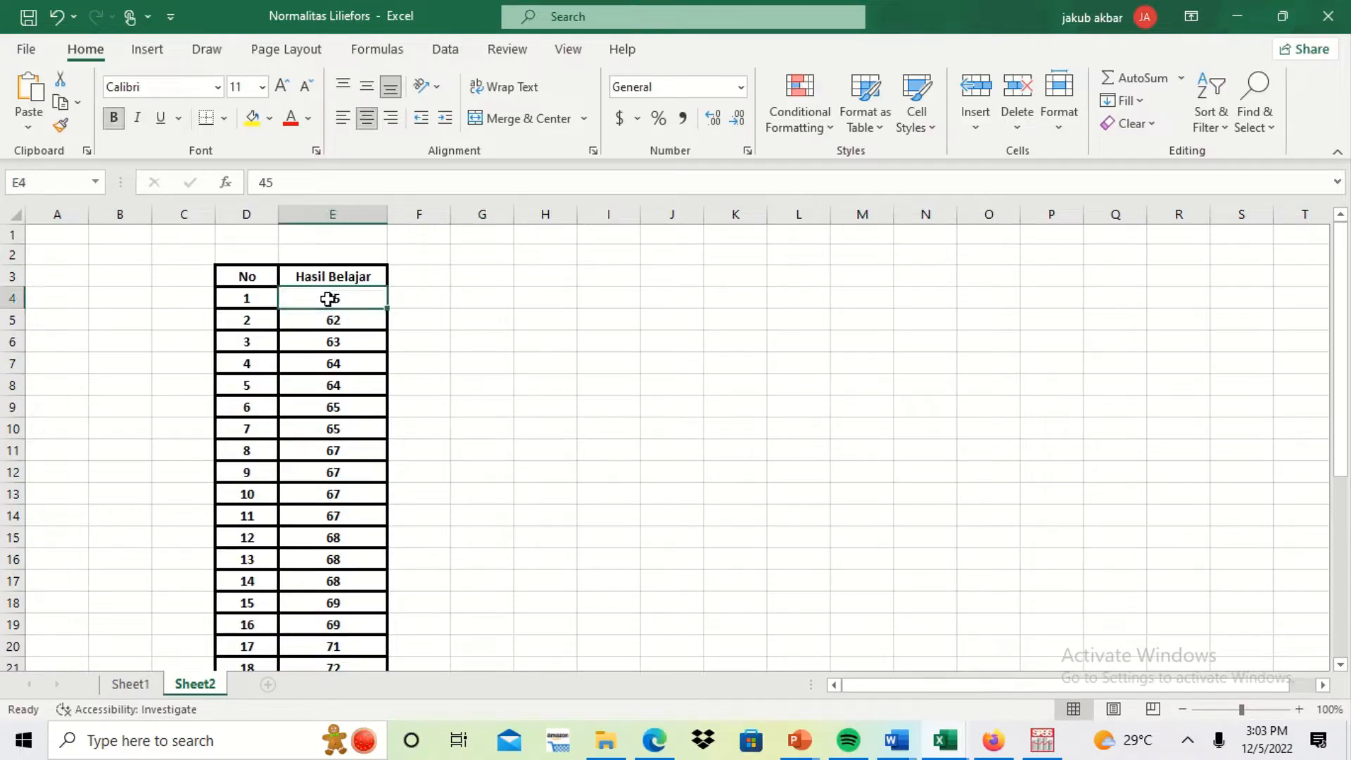
key(shift+Down)
key(shift+Down)
key(shift+Down)
key(shift+Down)
key(shift+Down)
key(shift+Down)
key(shift+Down)
key(shift+Down)
key(shift+Down)
key(shift+Down)
key(shift+Down)
key(shift+Down)
key(shift+Down)
key(shift+Down)
key(shift+Down)
key(shift+Down)
key(shift+Down)
key(shift+Down)
key(shift+Down)
key(shift+Down)
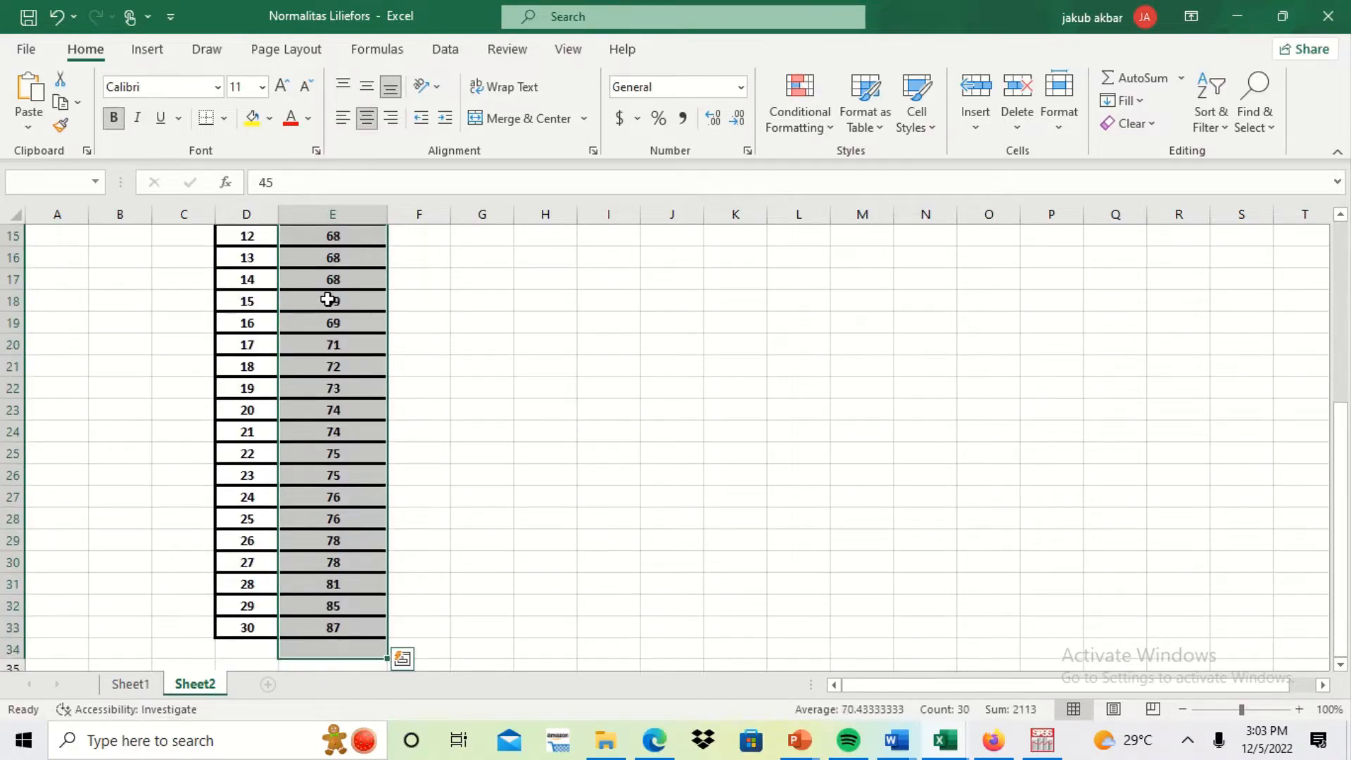
key(shift+Up)
key(ctrl+c)
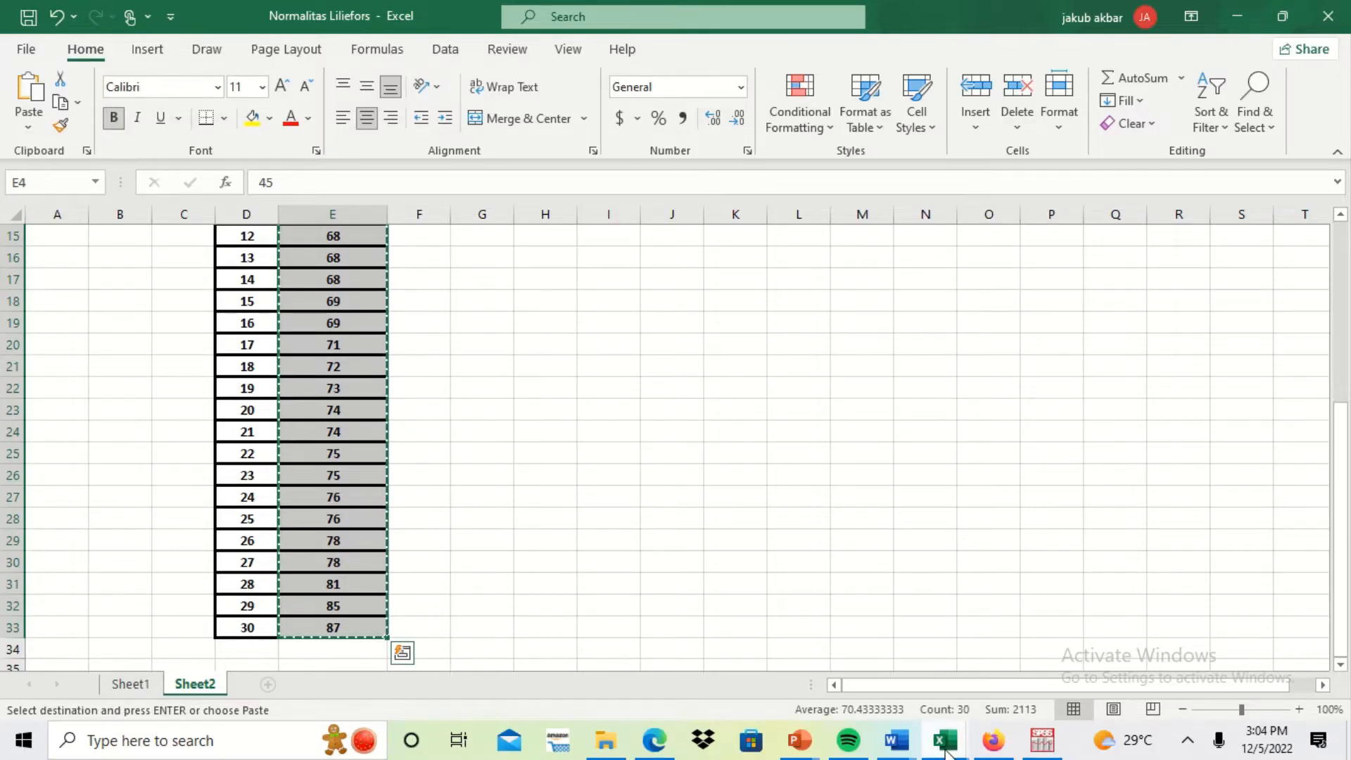
Switch to the SPSS Data Editor and paste the copied scores into the Hasil column from row 1.
mouse_move(946, 755)
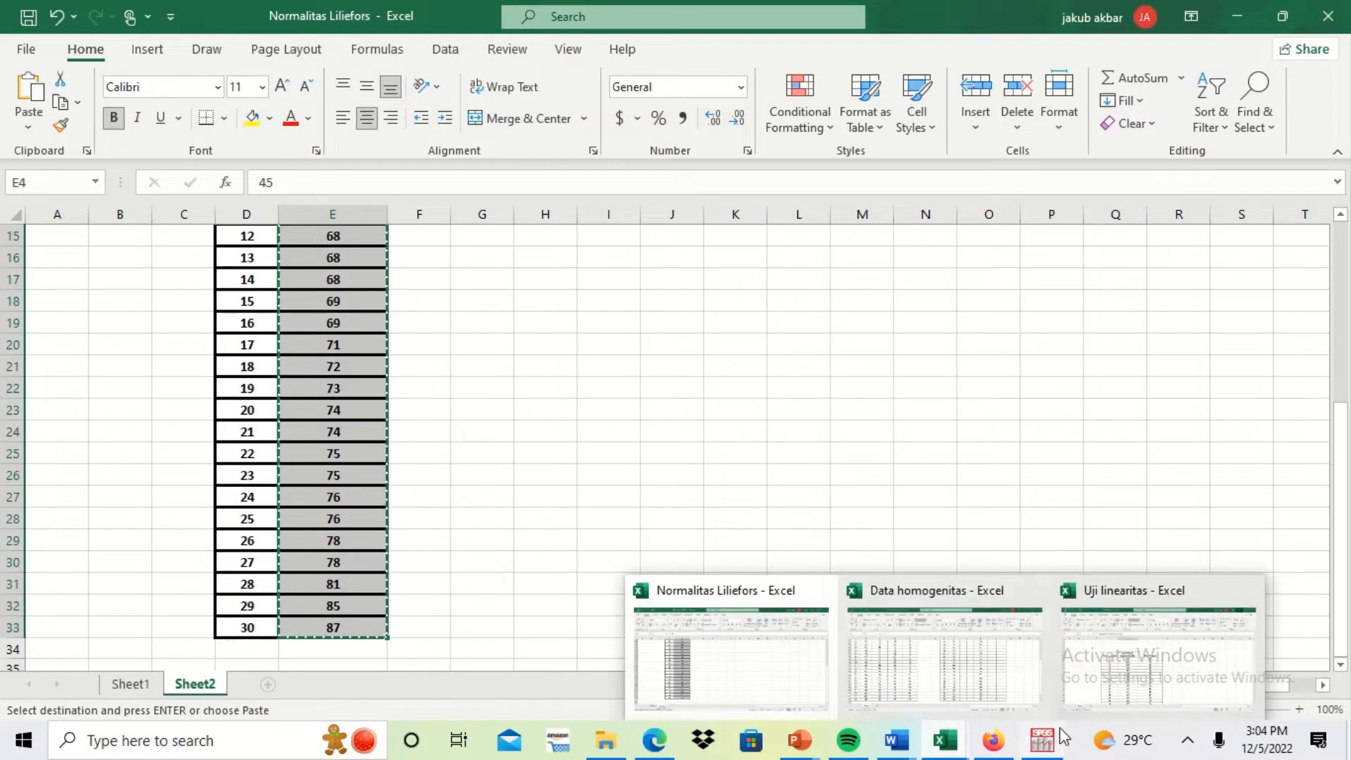
mouse_move(1053, 748)
click(1033, 656)
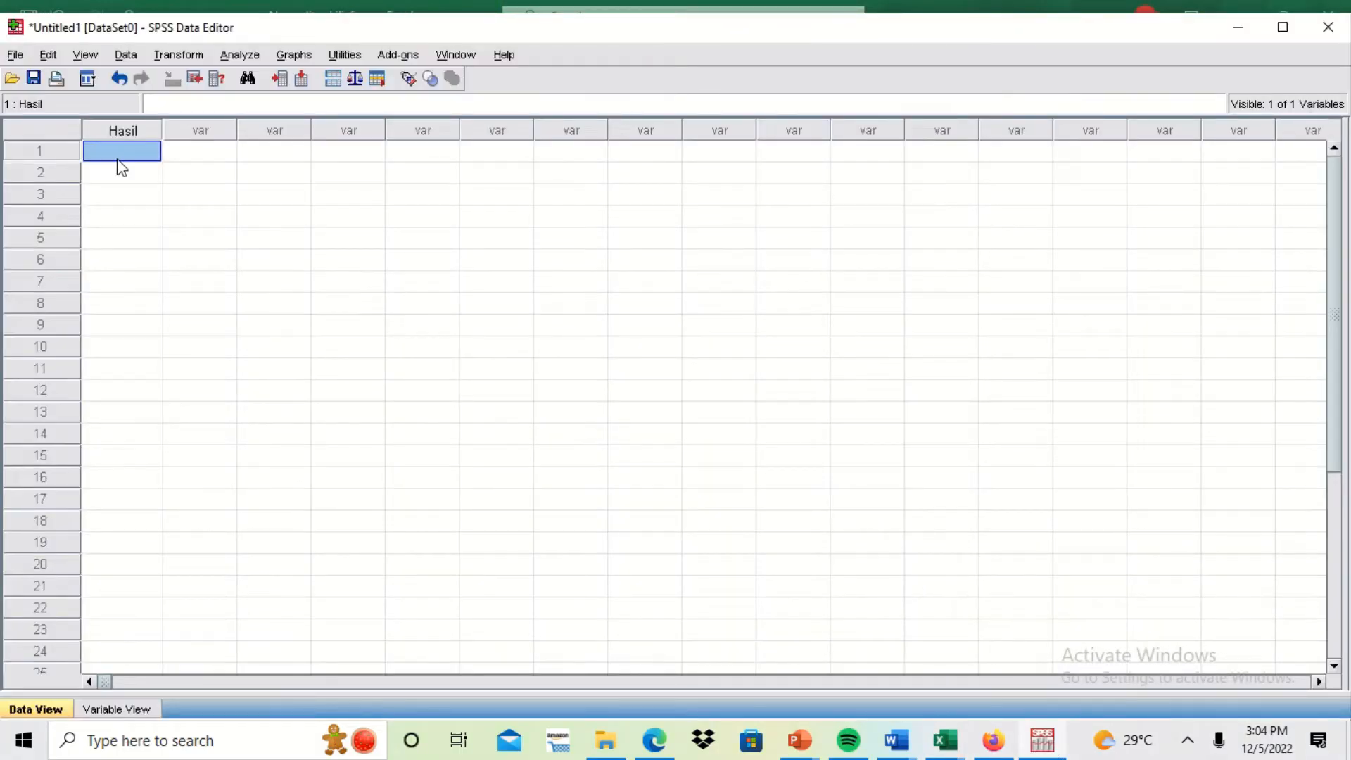
key(ctrl+v)
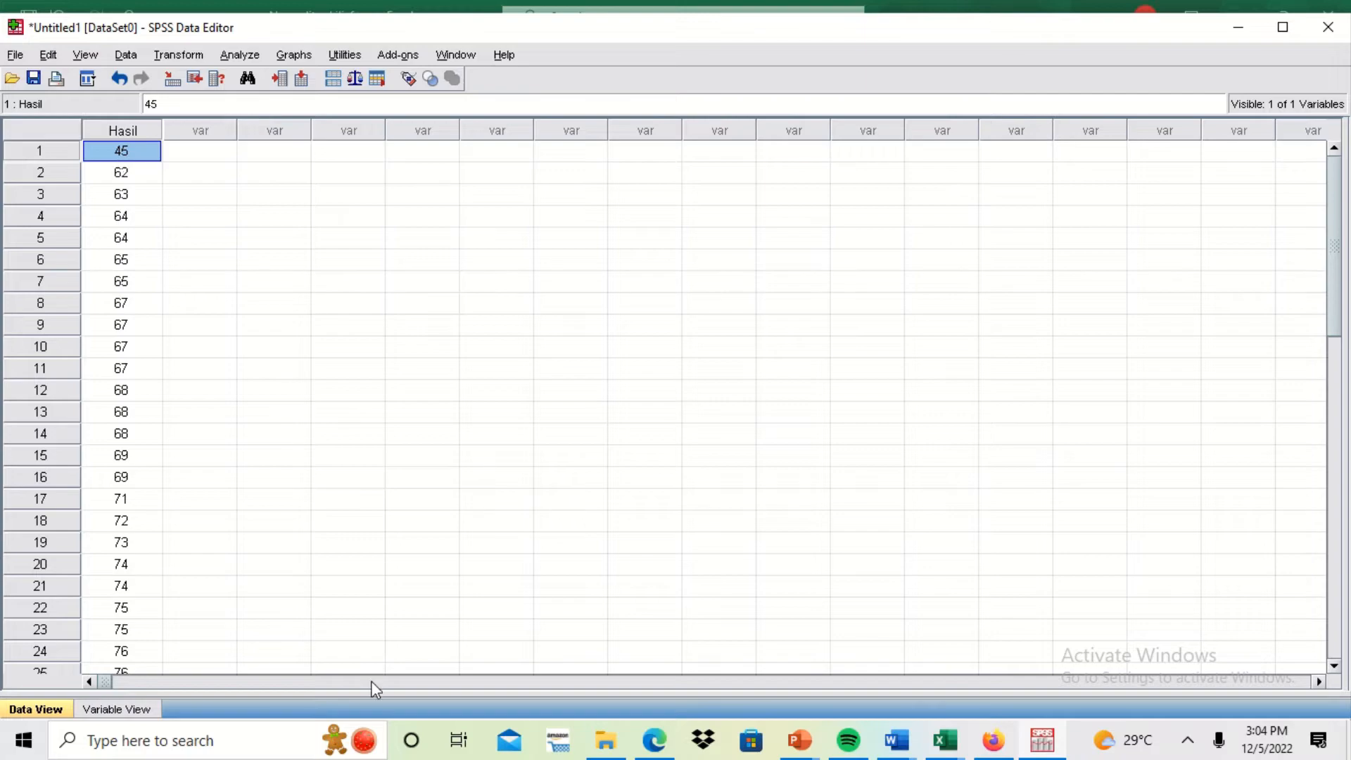
click(787, 749)
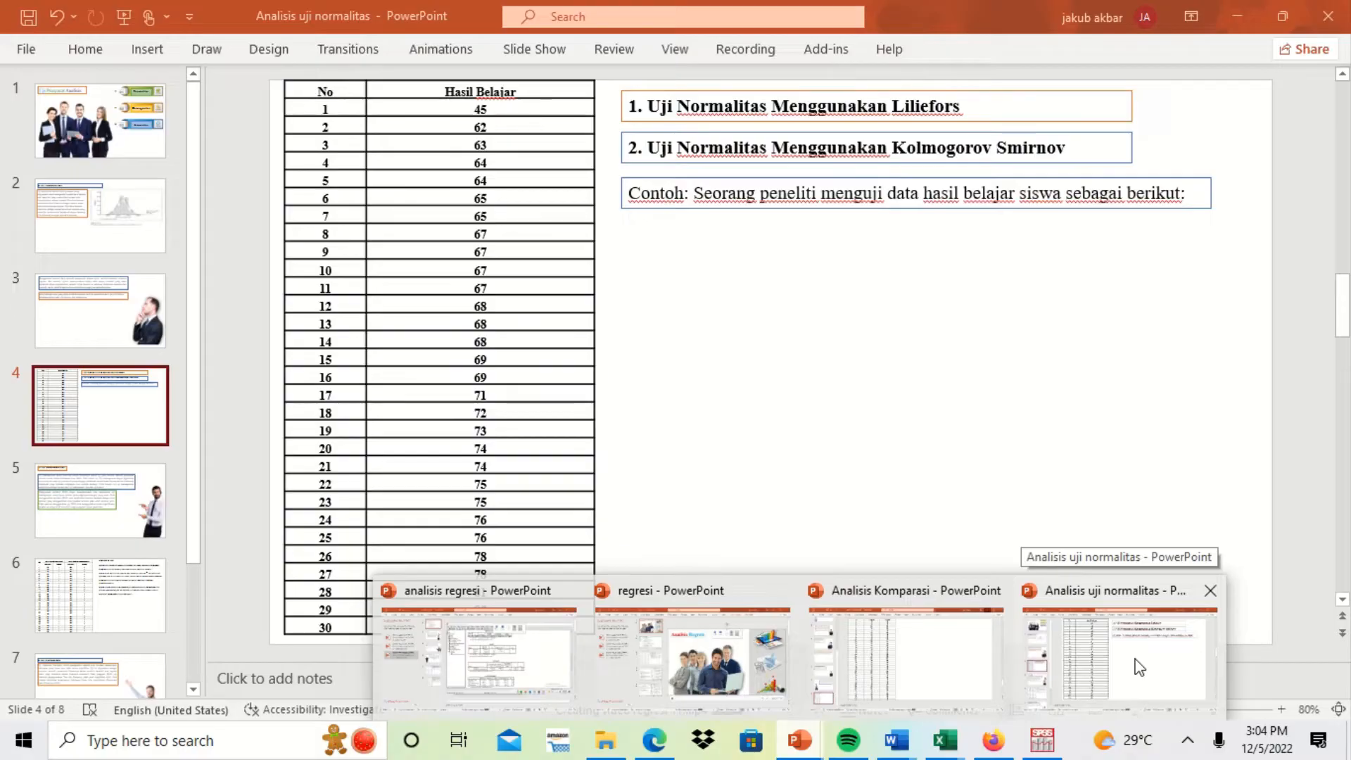
click(1140, 667)
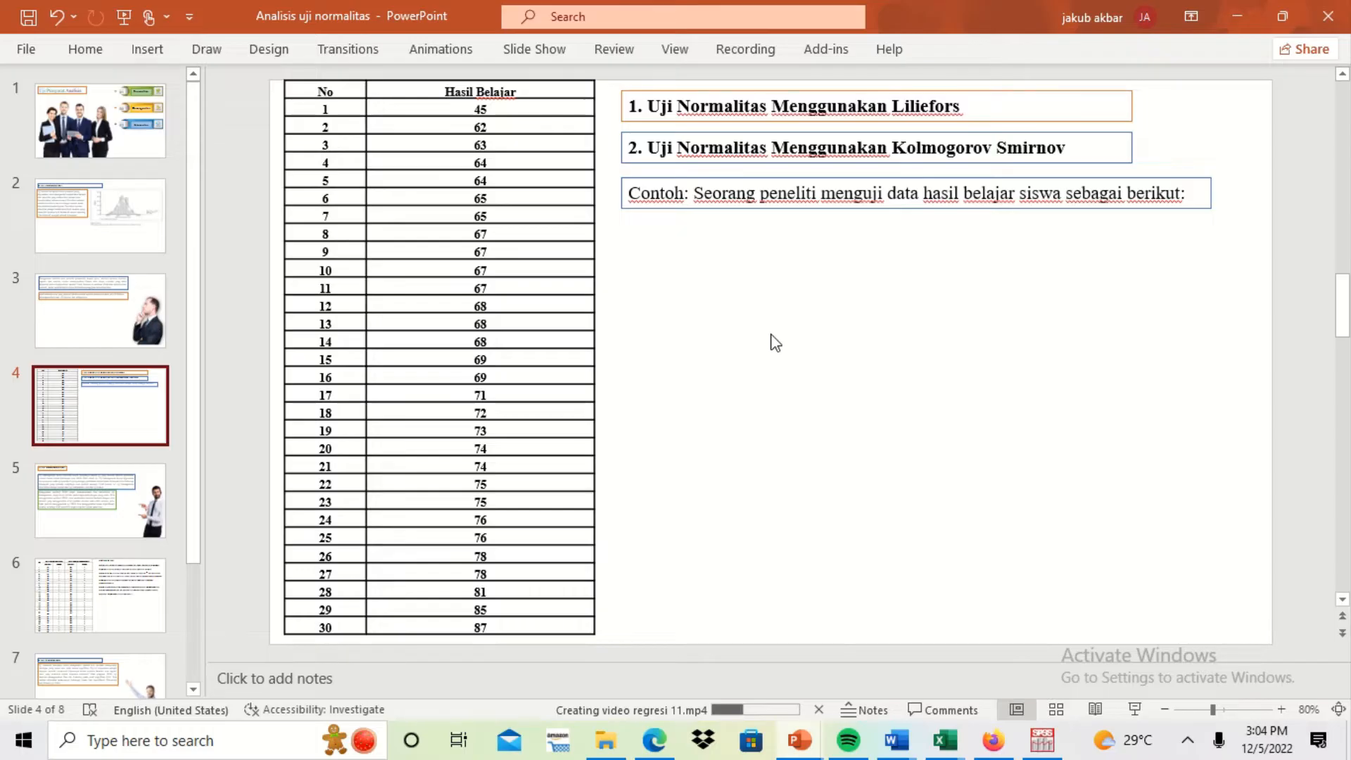
click(1040, 750)
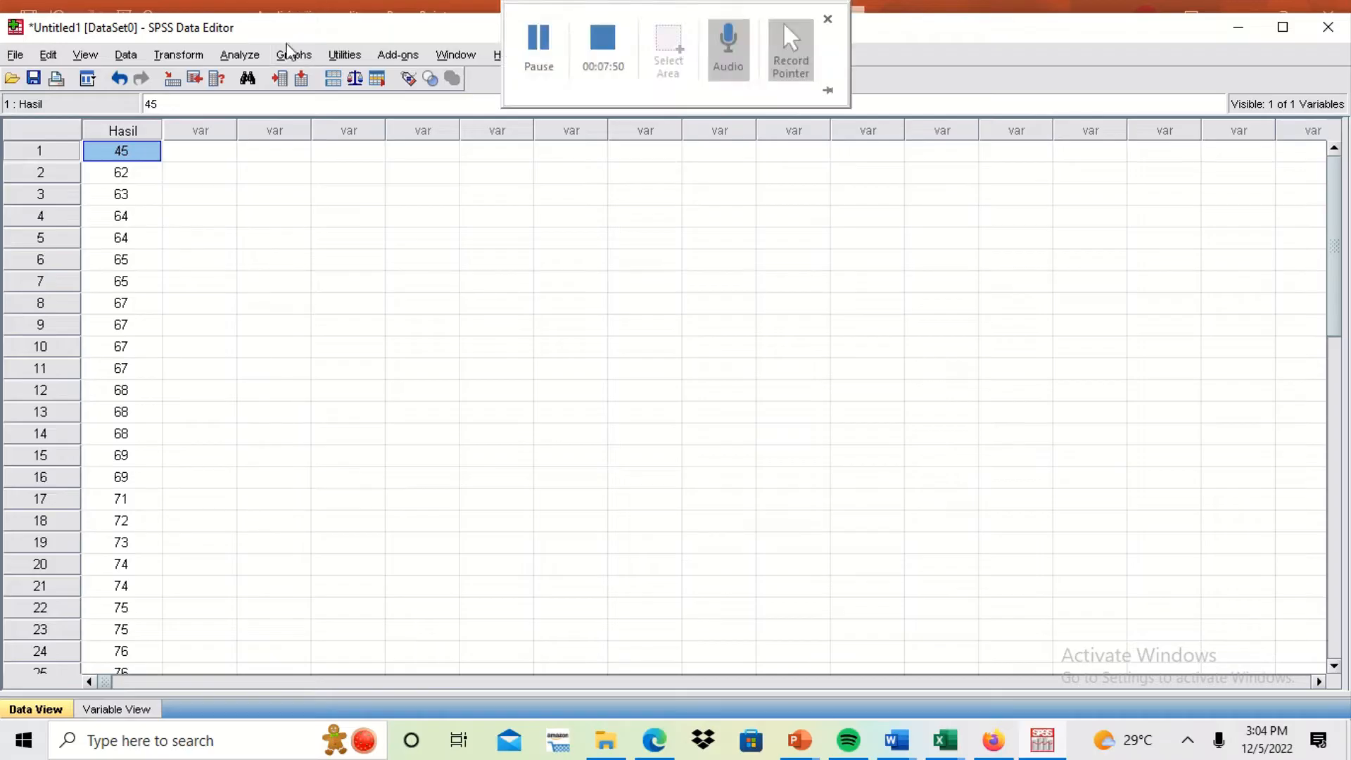
Start an Explore analysis with Hasil Belajar as the dependent variable.
click(240, 55)
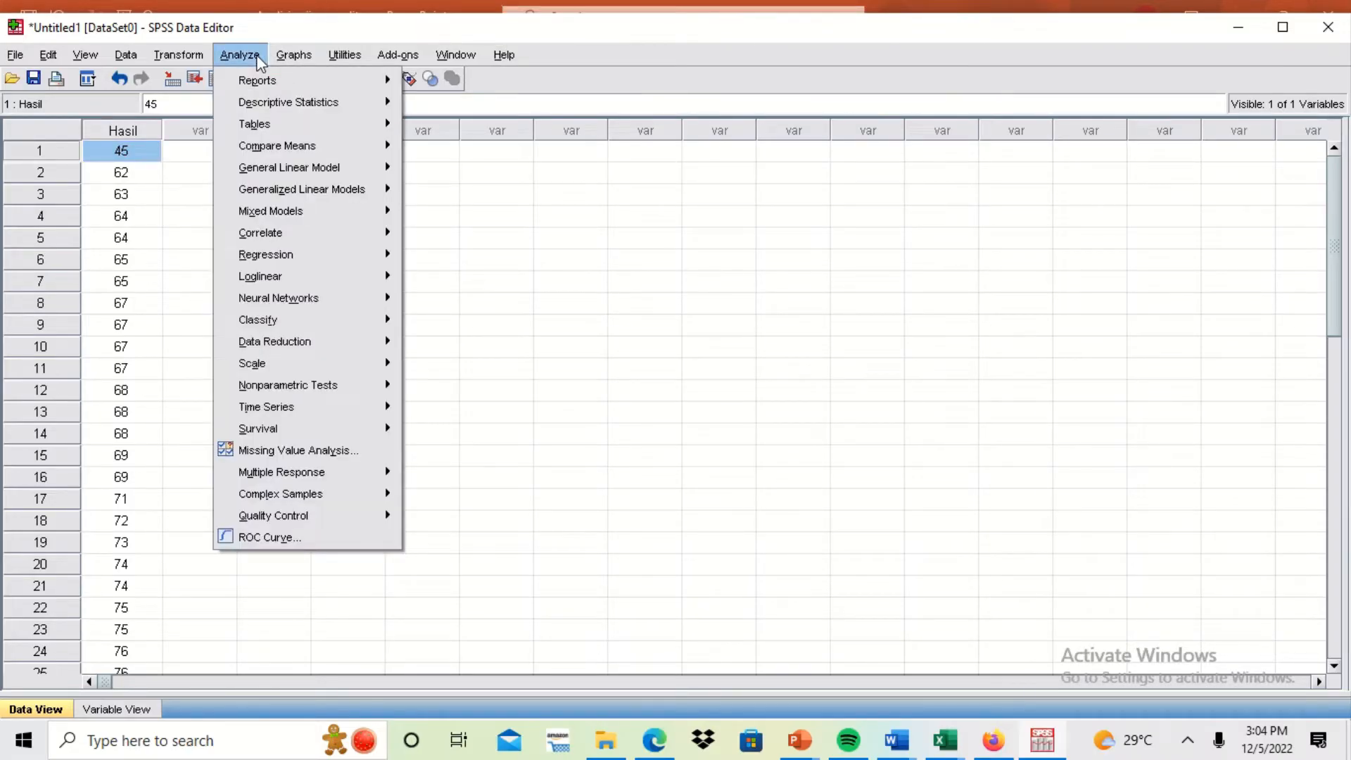
mouse_move(287, 101)
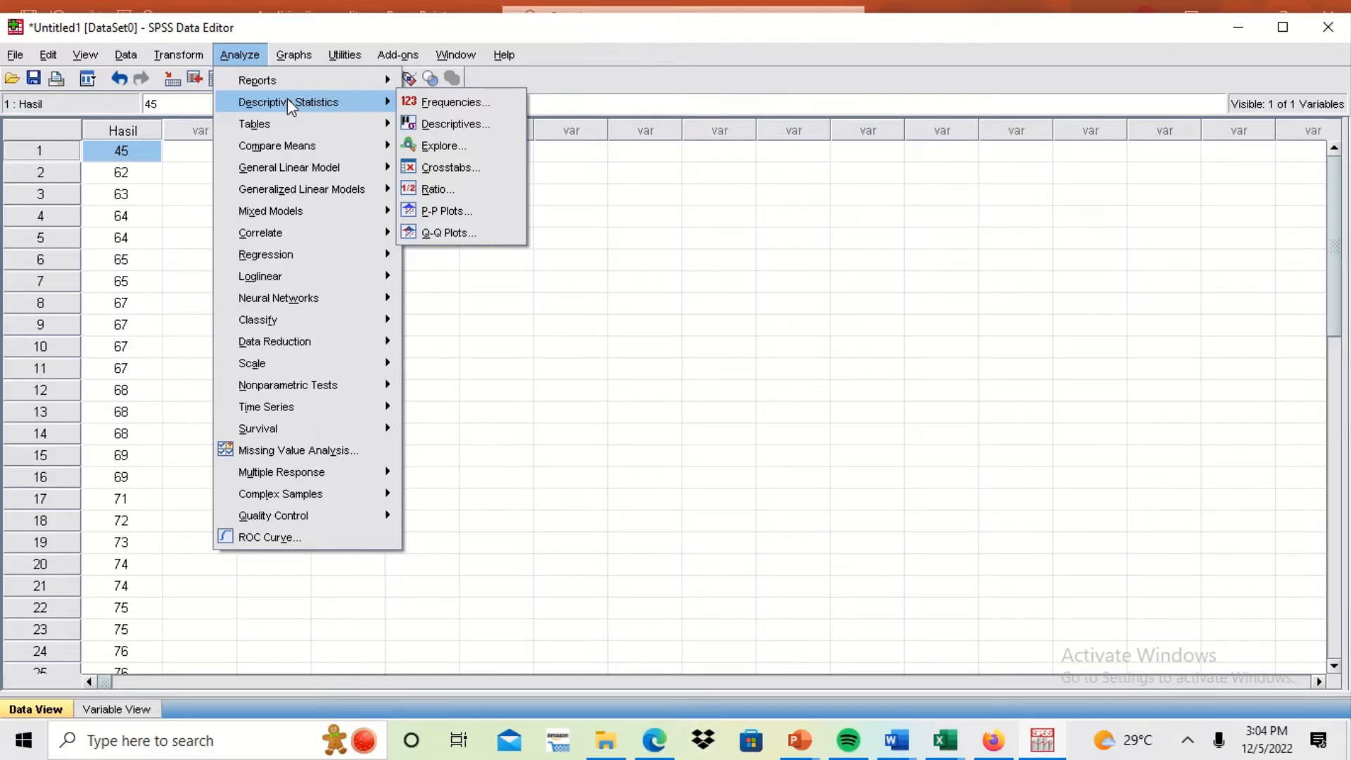
click(476, 142)
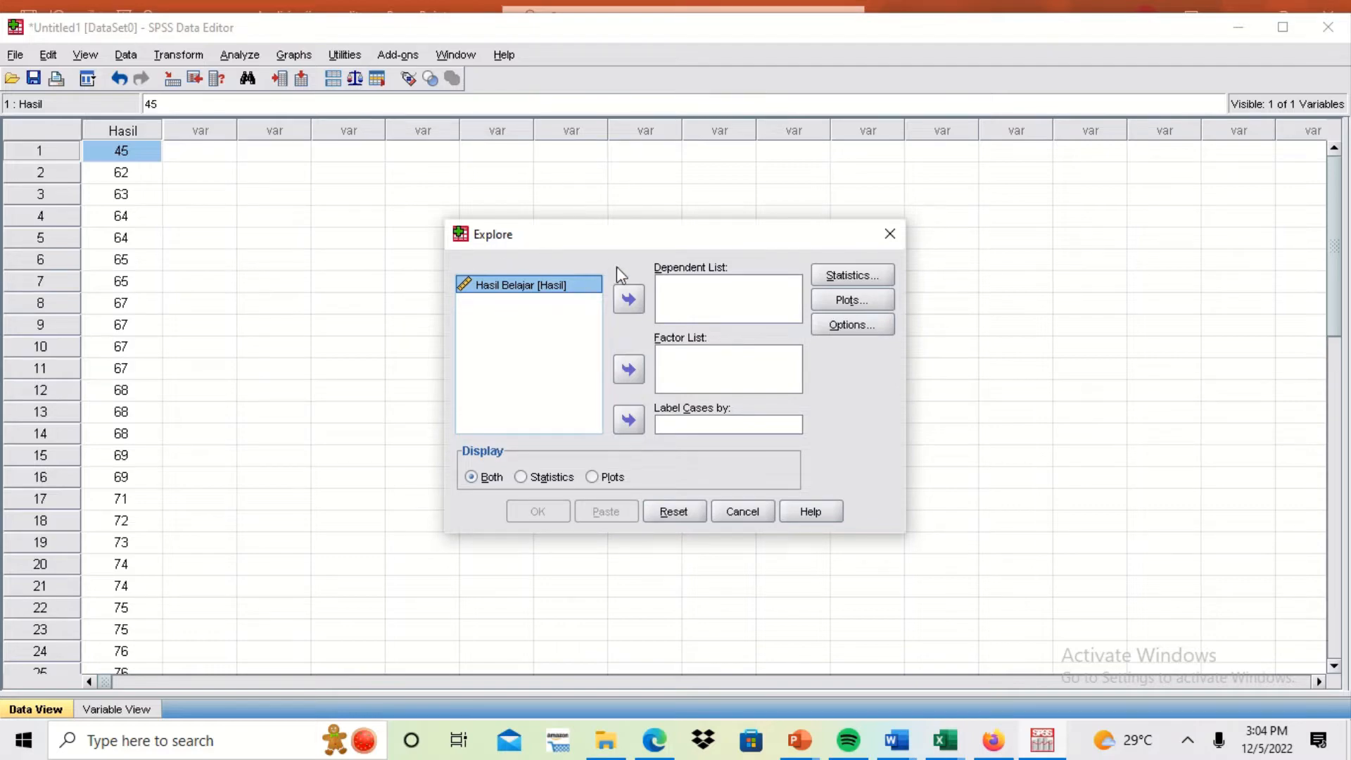
click(629, 296)
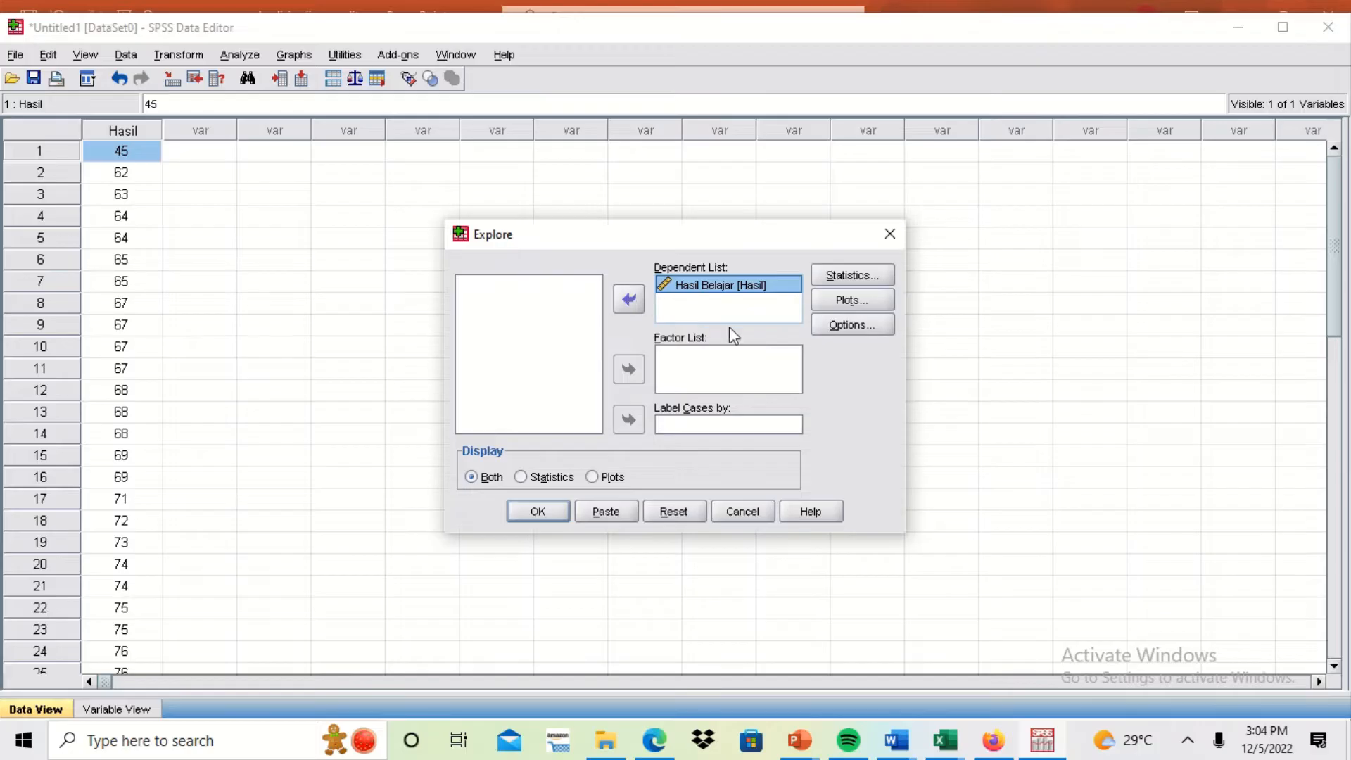
Run the Explore analysis with normality plots with tests enabled and review the Descriptives and Tests of Normality output.
click(865, 304)
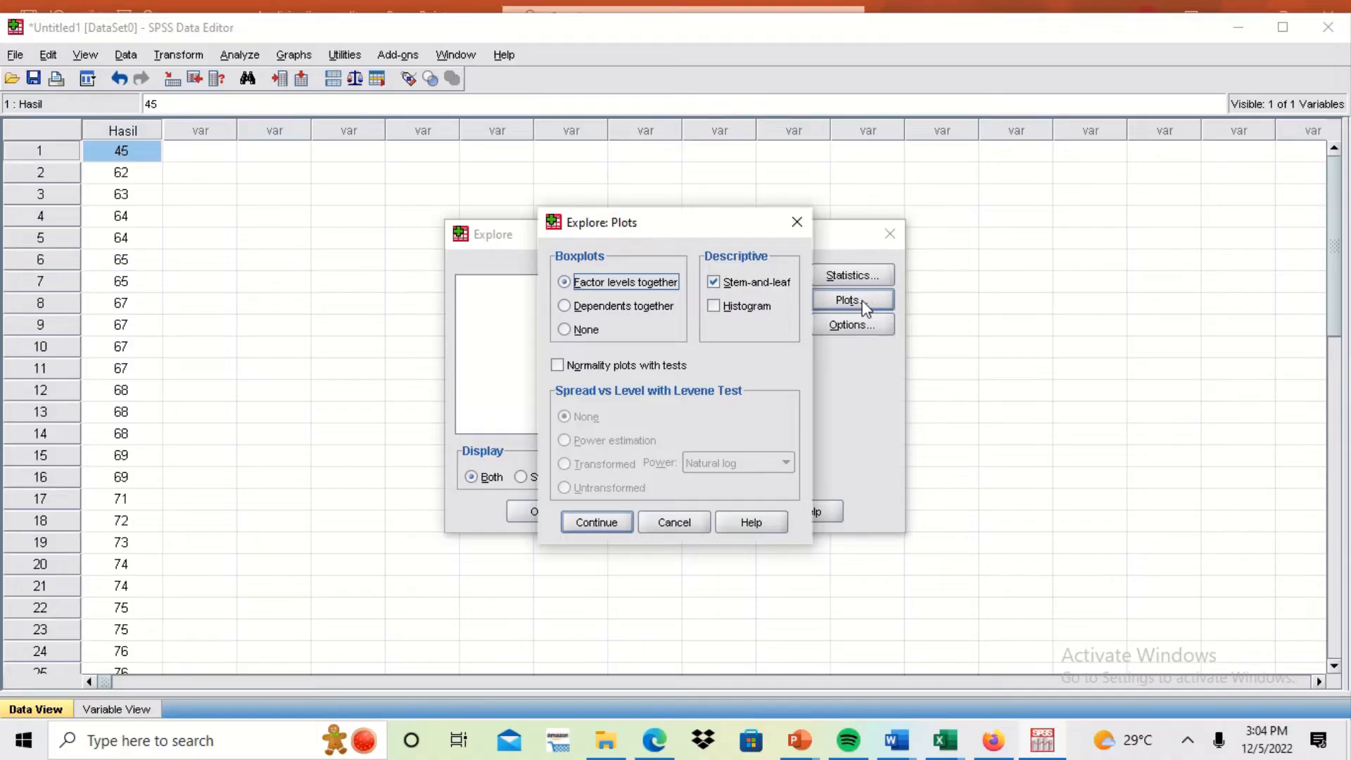
click(609, 371)
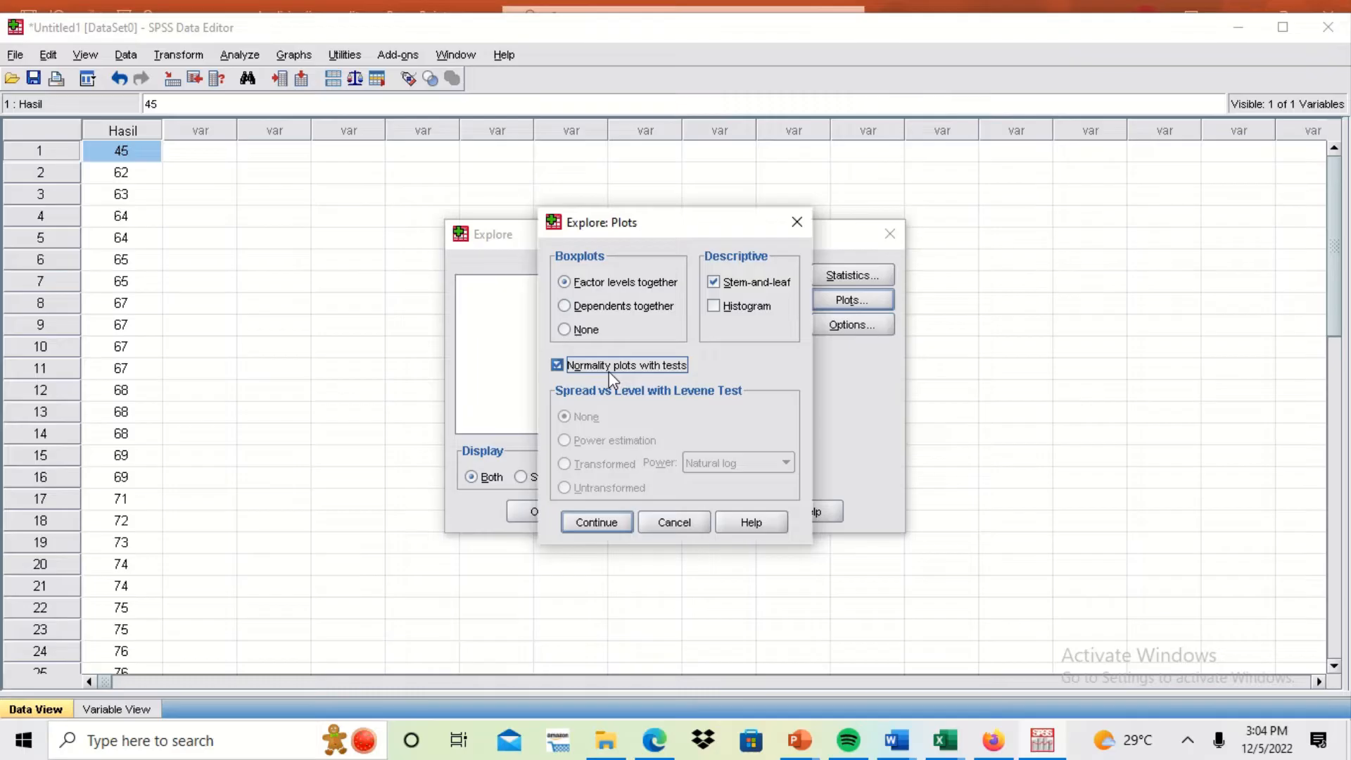
click(597, 523)
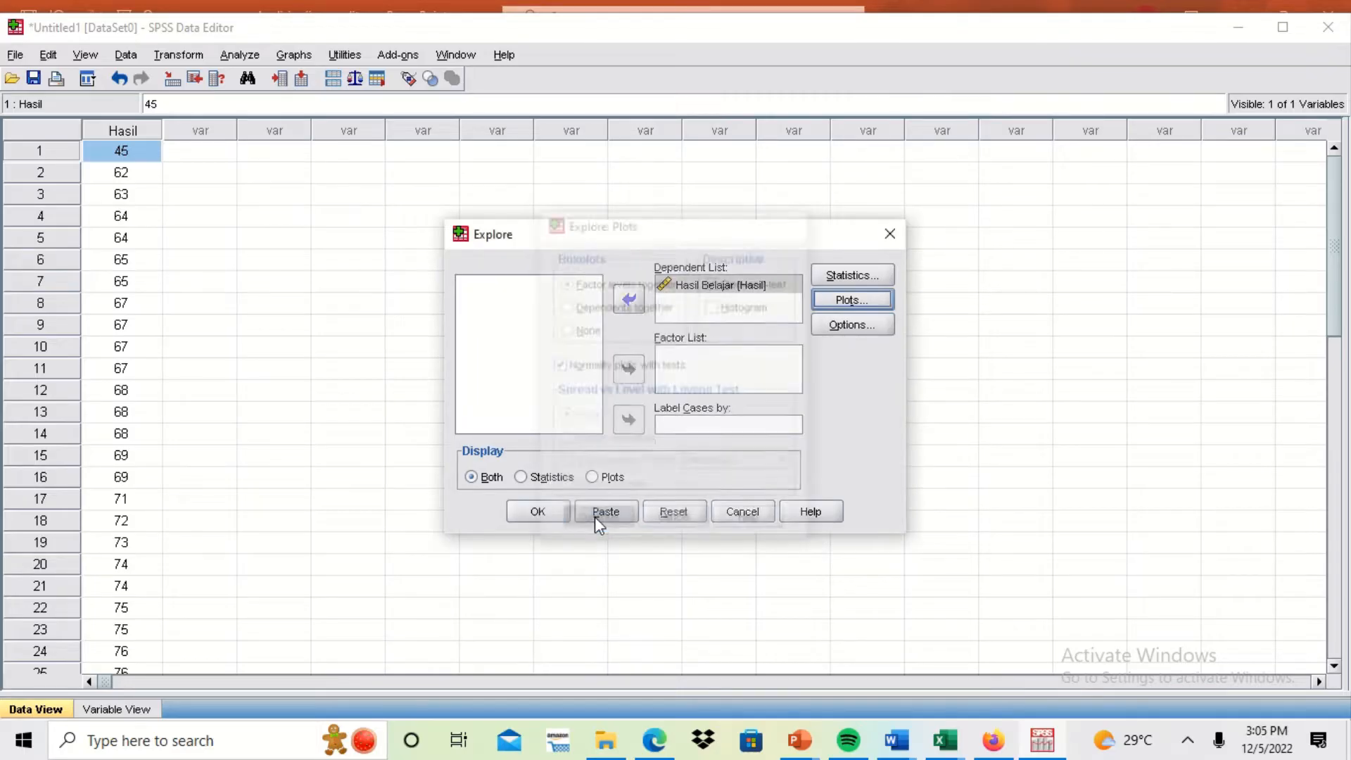
click(538, 512)
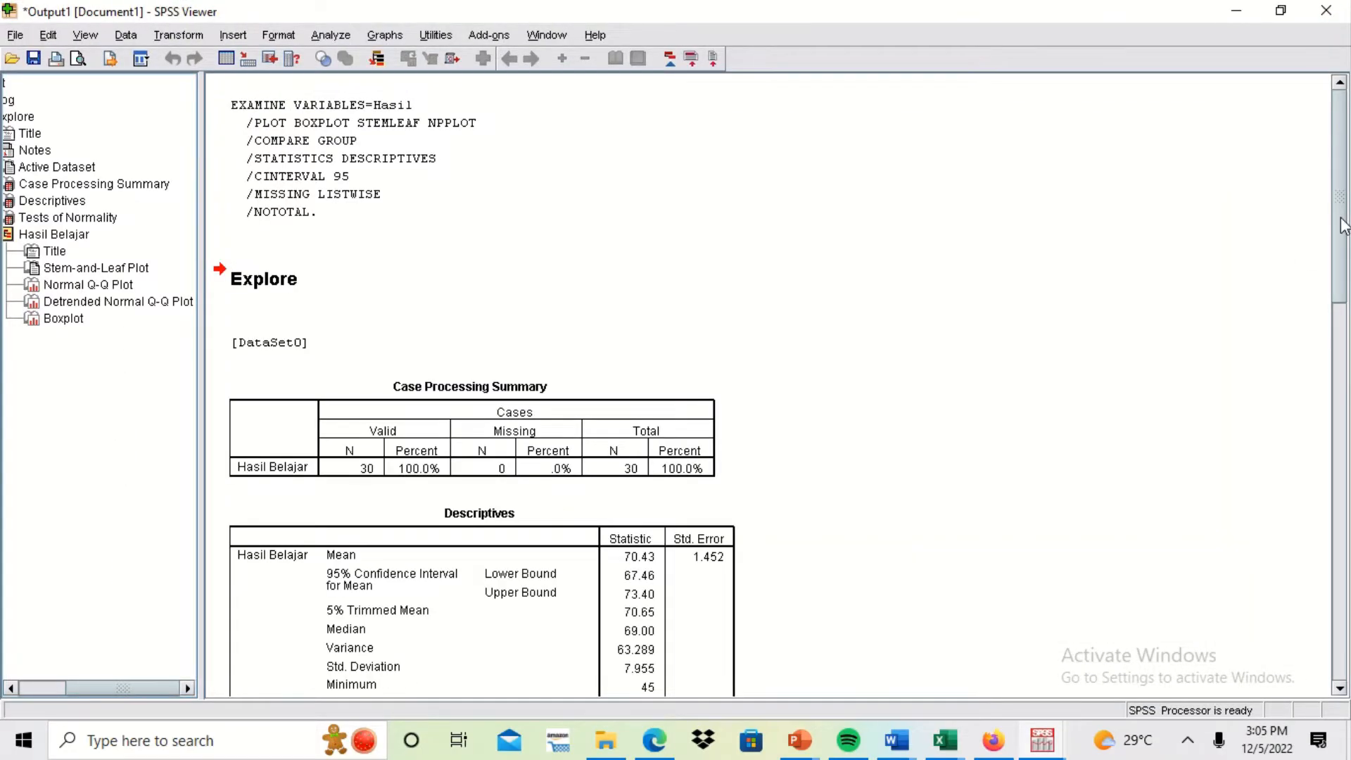
drag(1345, 225, 1348, 429)
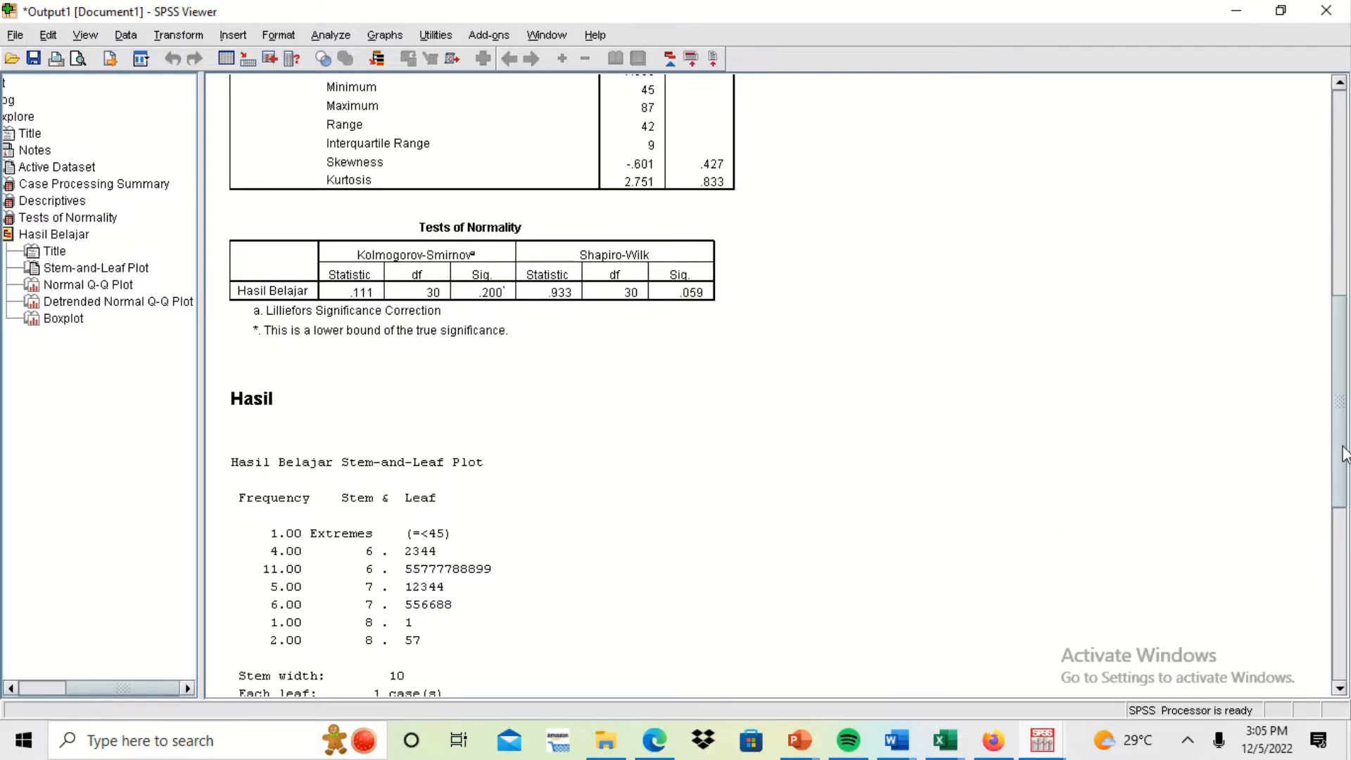
drag(1343, 454, 1347, 315)
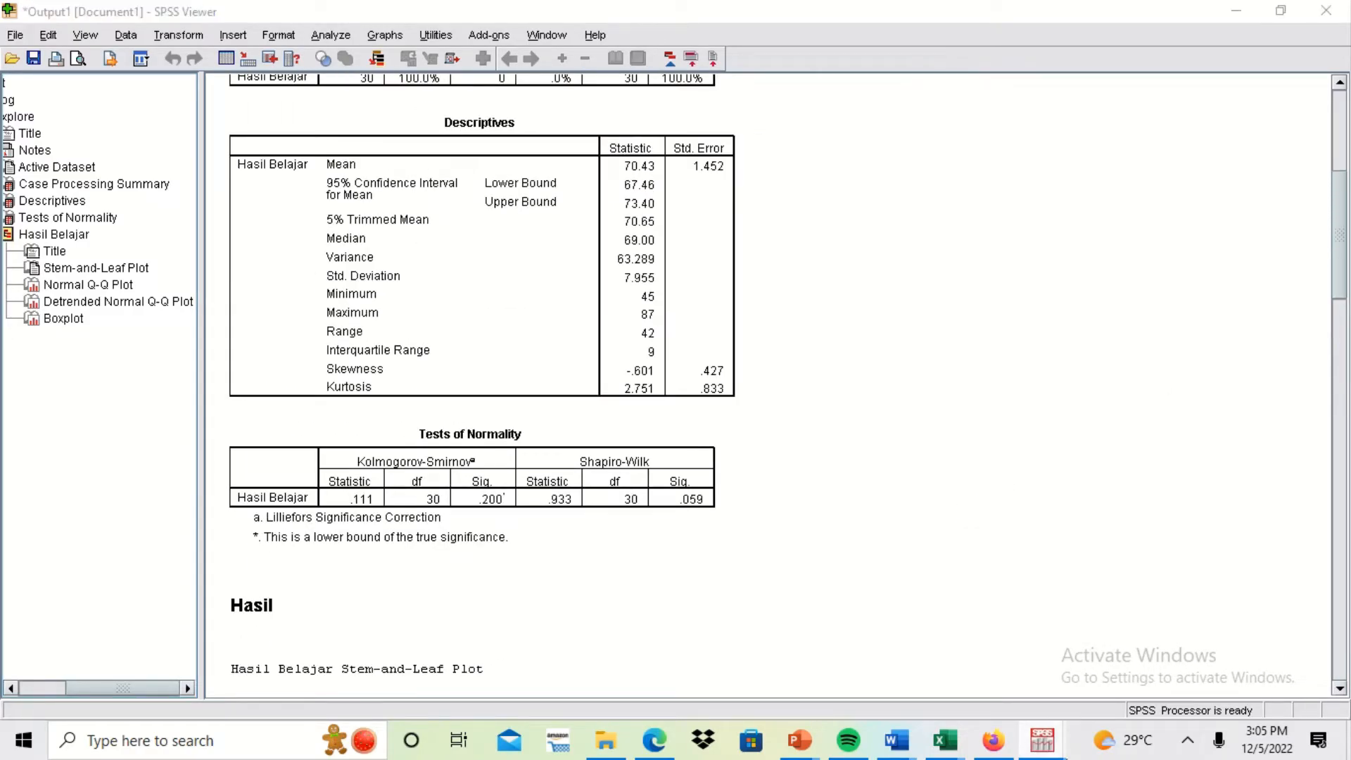
Return to the Untitled1 dataset and add a histogram to the plots of the Explore analysis.
mouse_move(1040, 738)
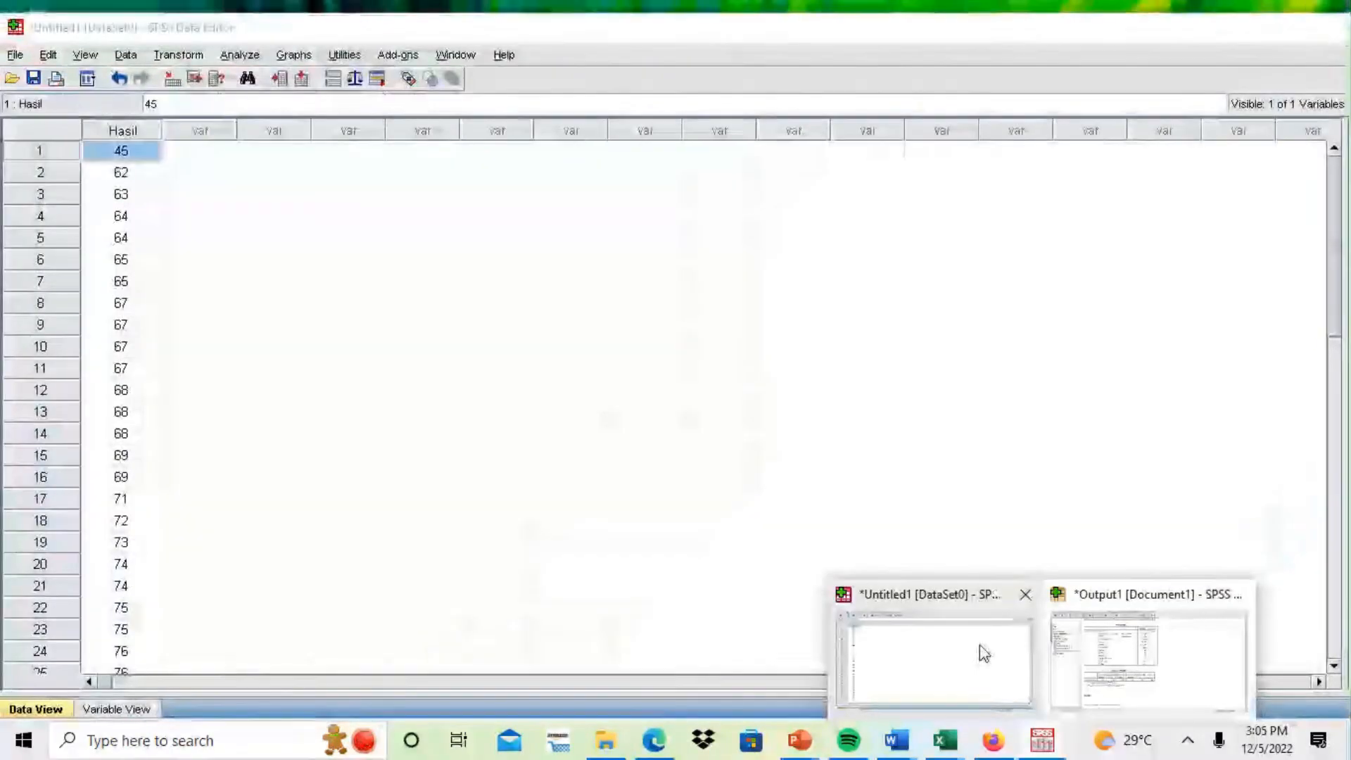
click(981, 648)
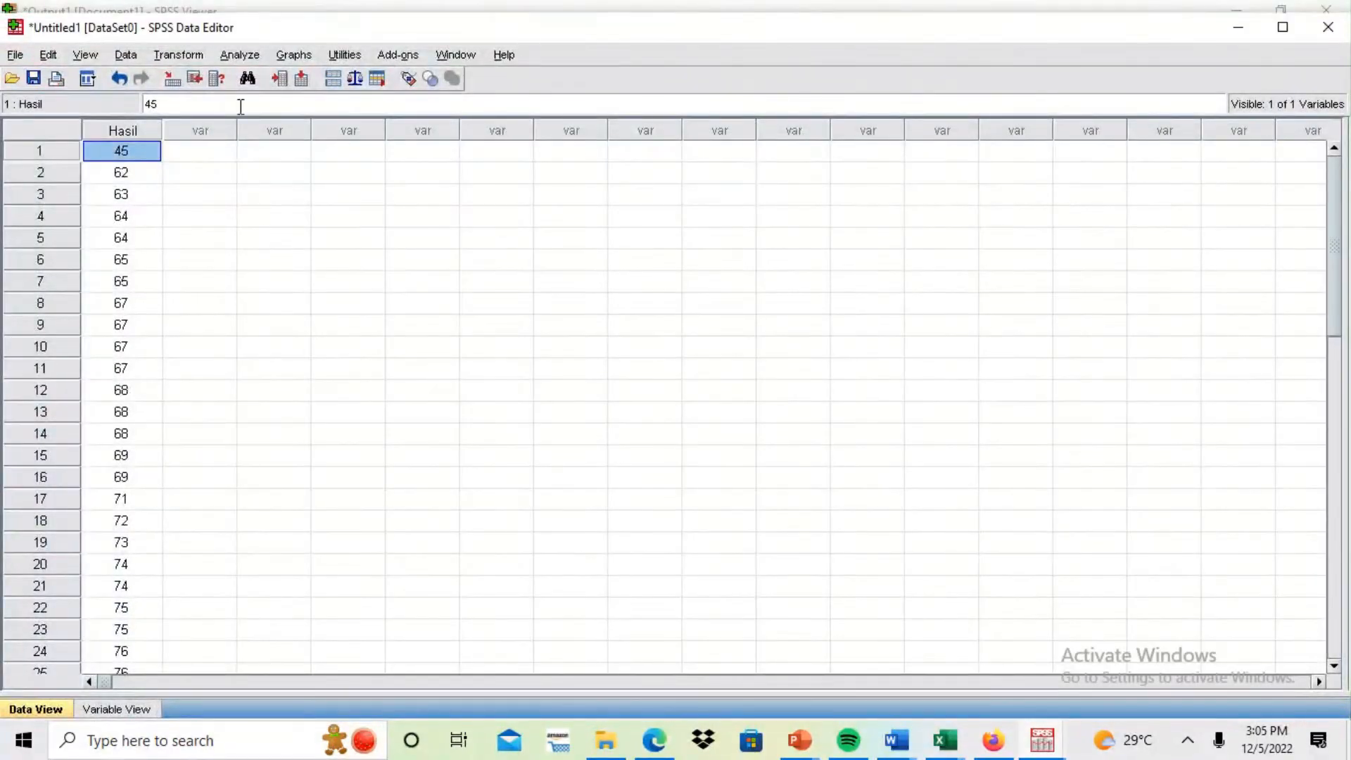
click(236, 57)
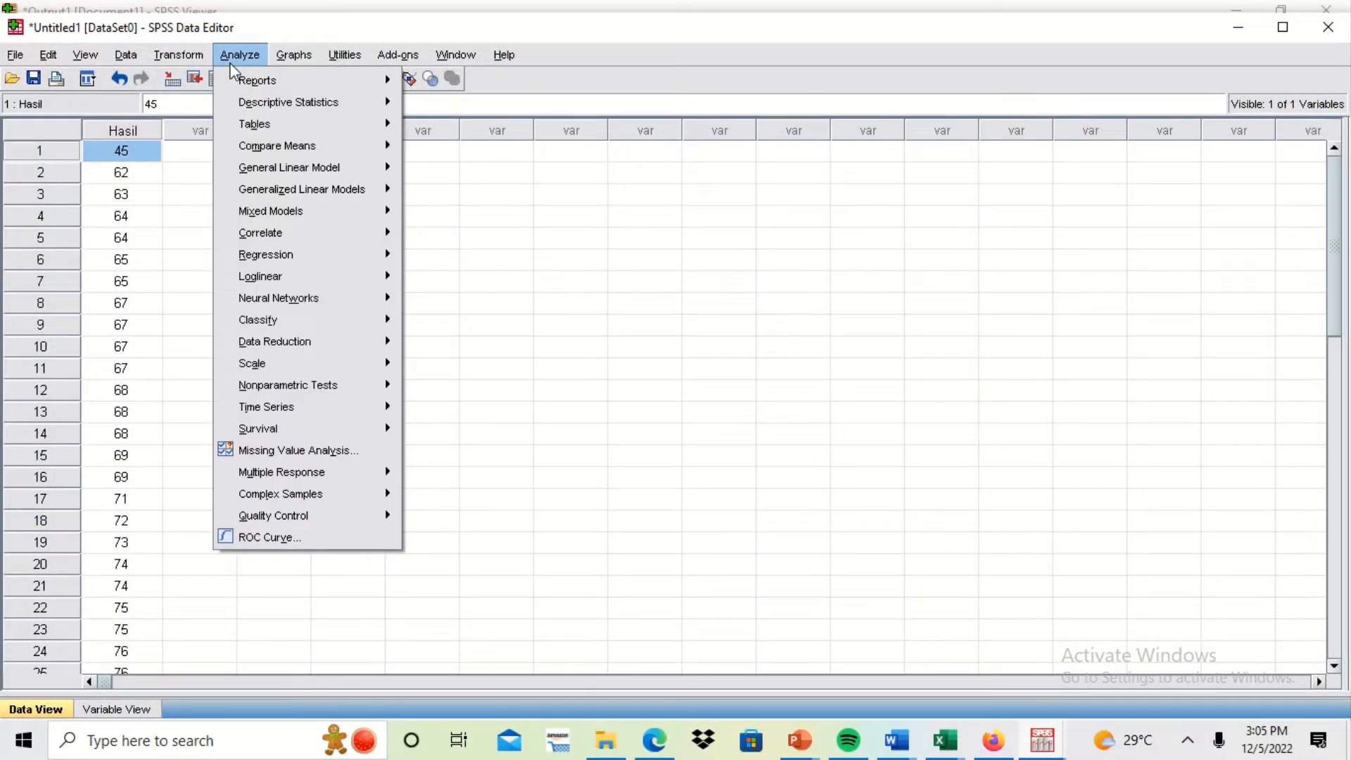
mouse_move(273, 145)
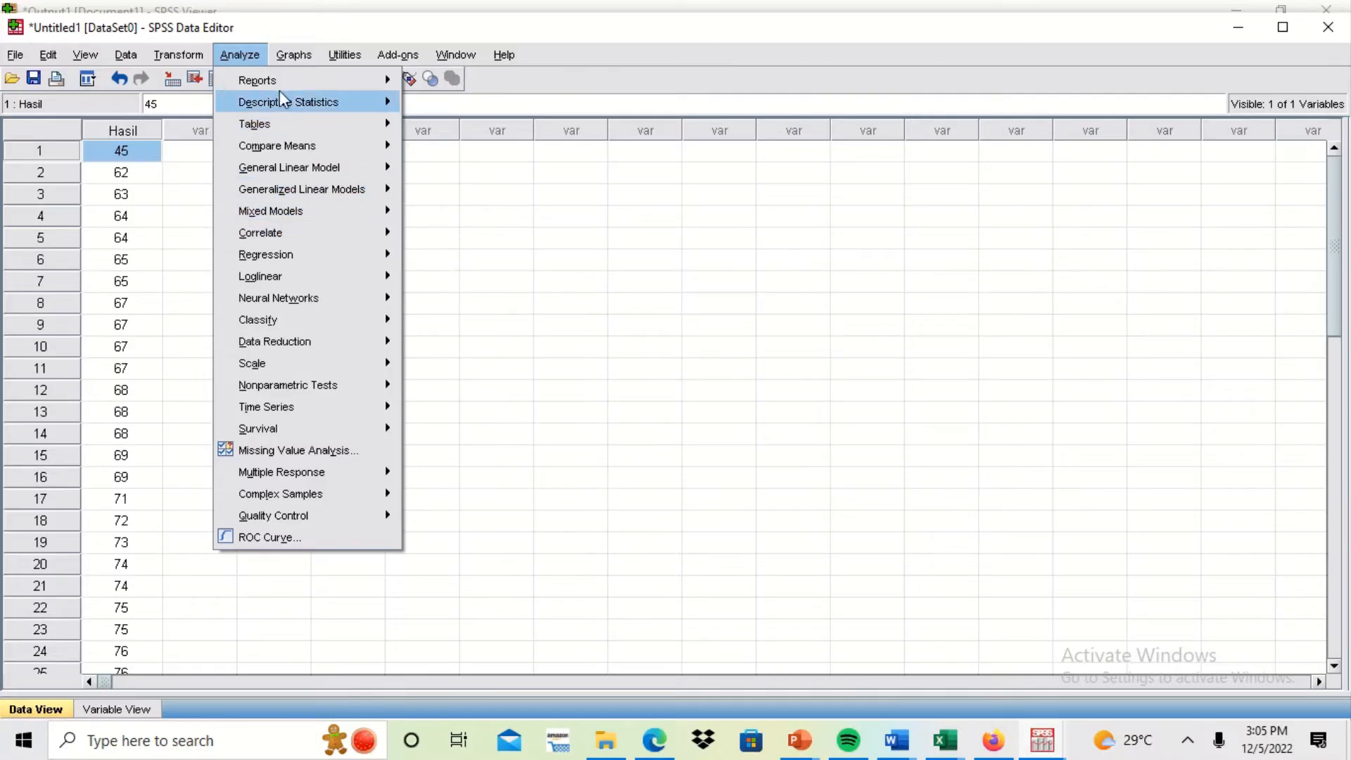
mouse_move(365, 101)
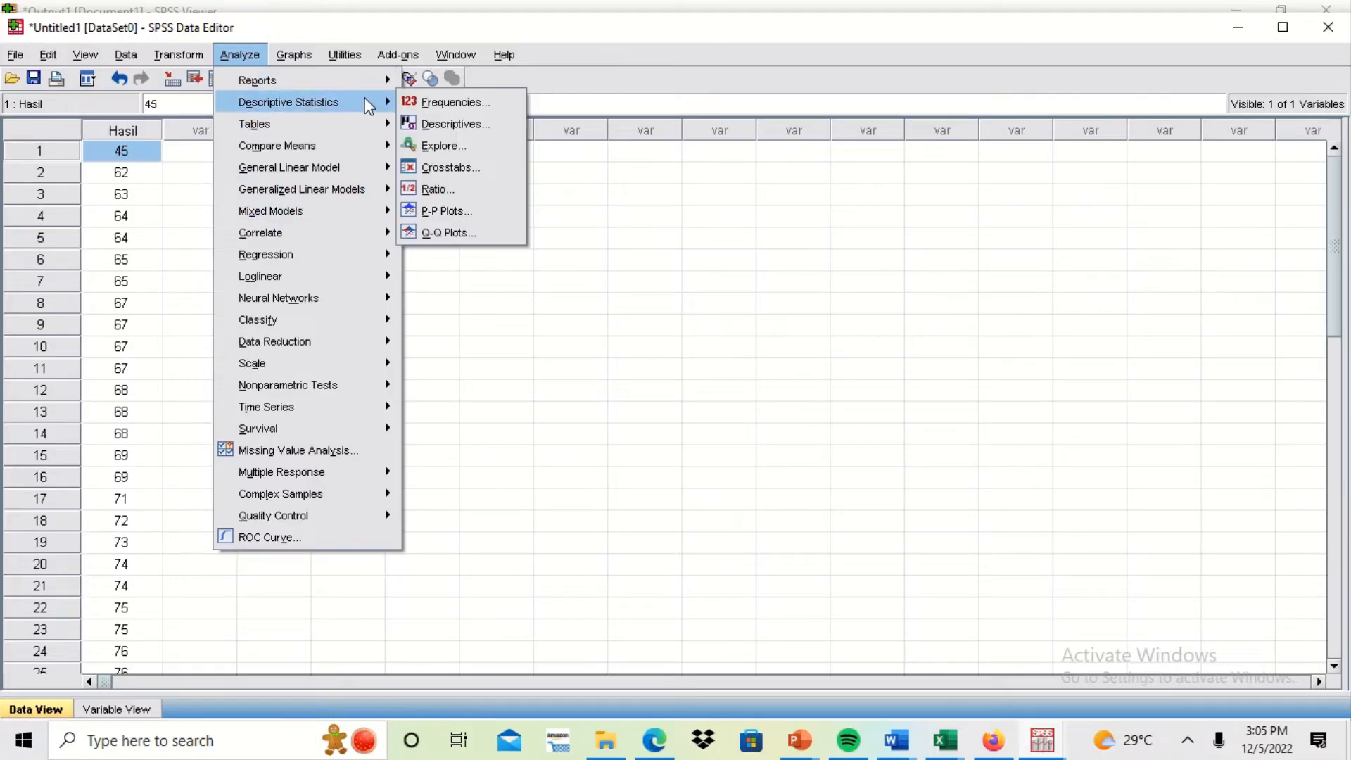
click(467, 148)
click(863, 302)
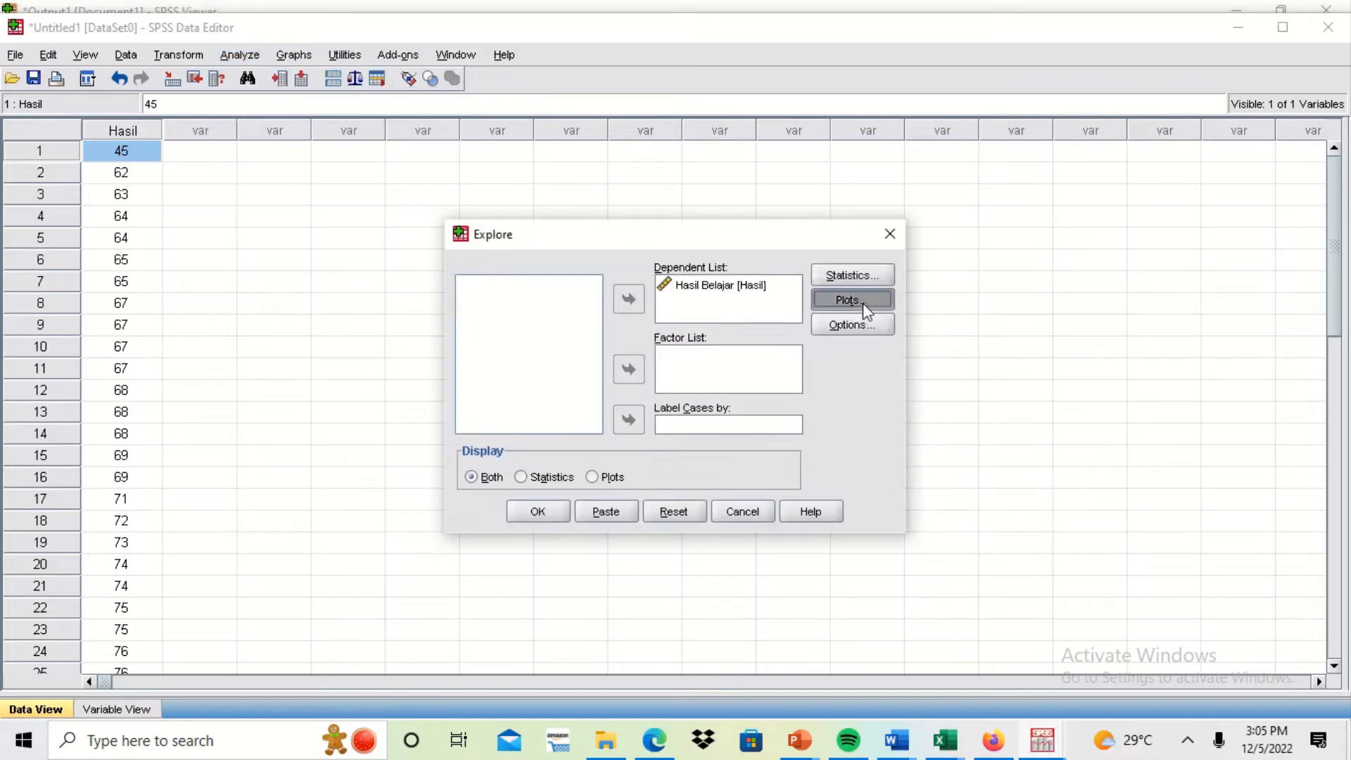
click(758, 313)
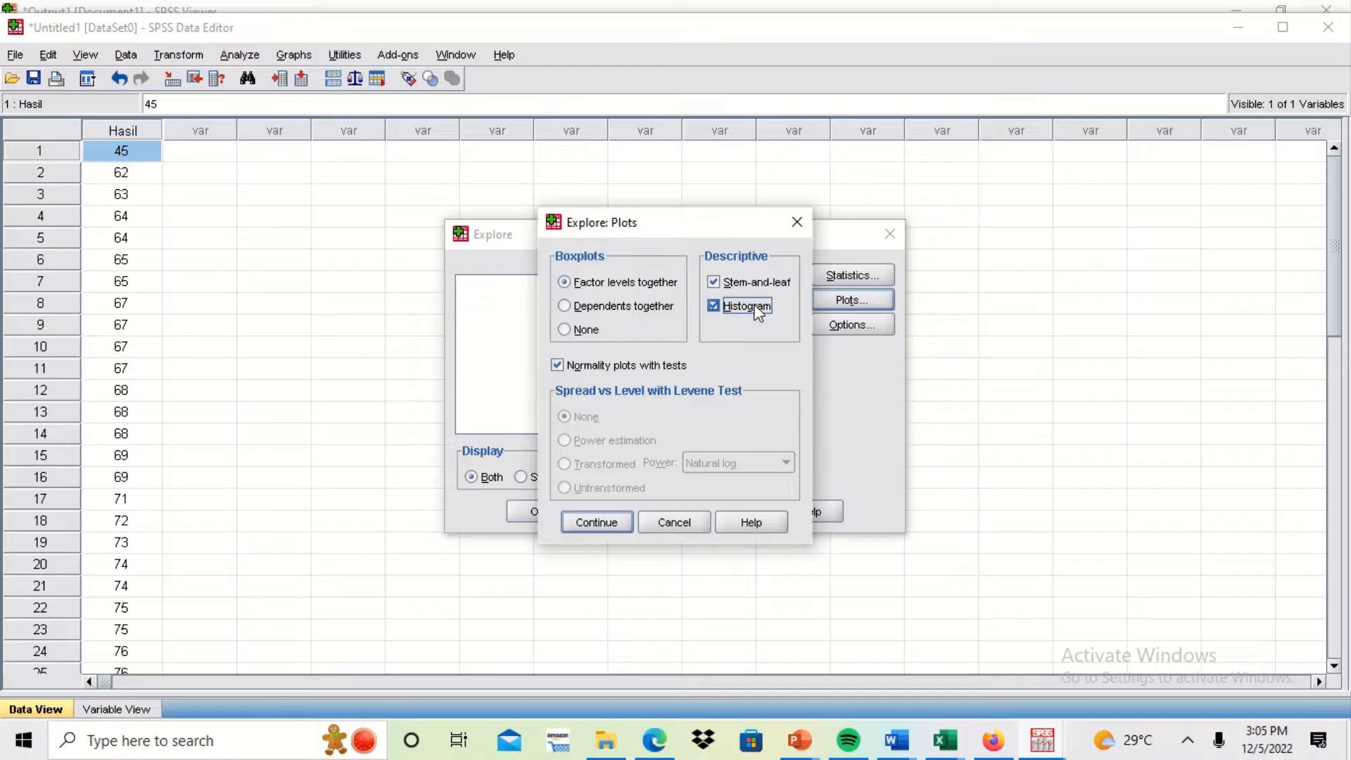
click(596, 524)
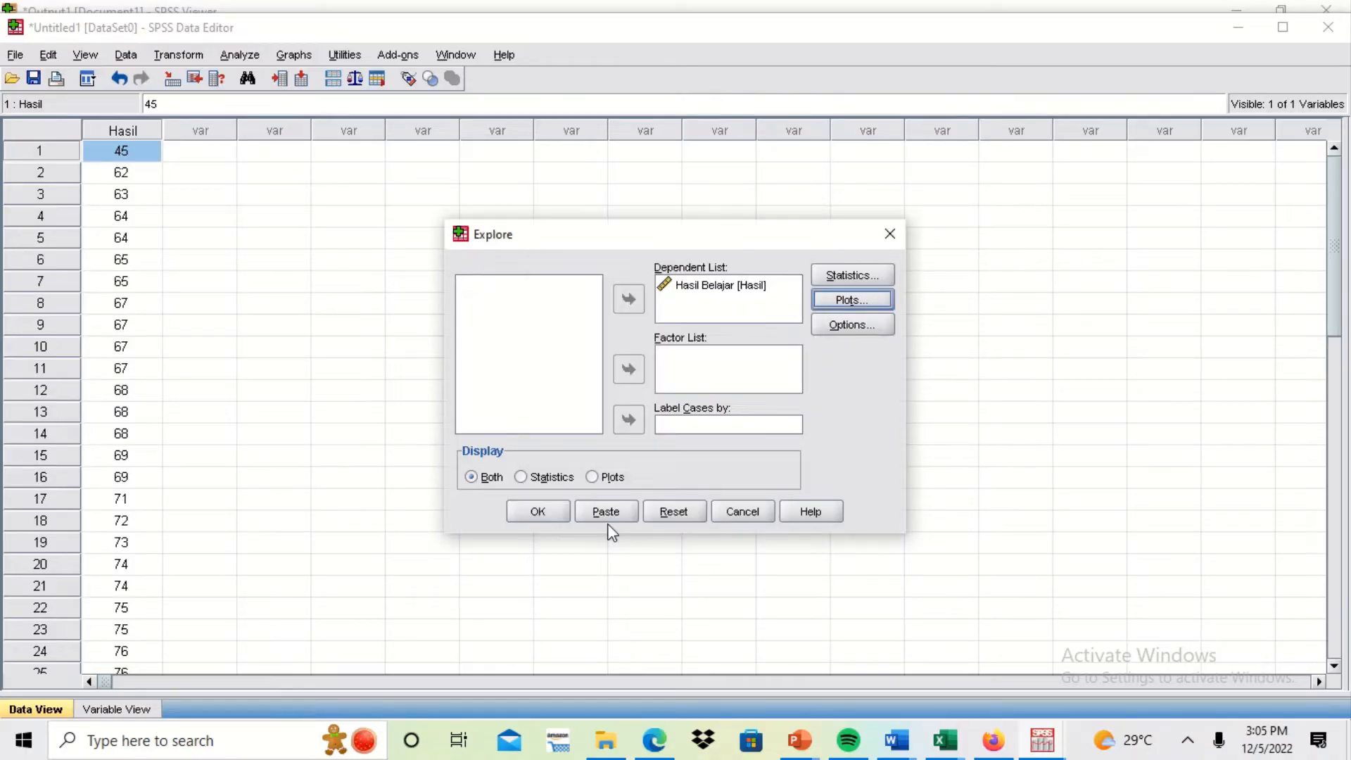
Run the Explore analysis with the added histogram and find the Hasil Belajar histogram in the output.
click(538, 509)
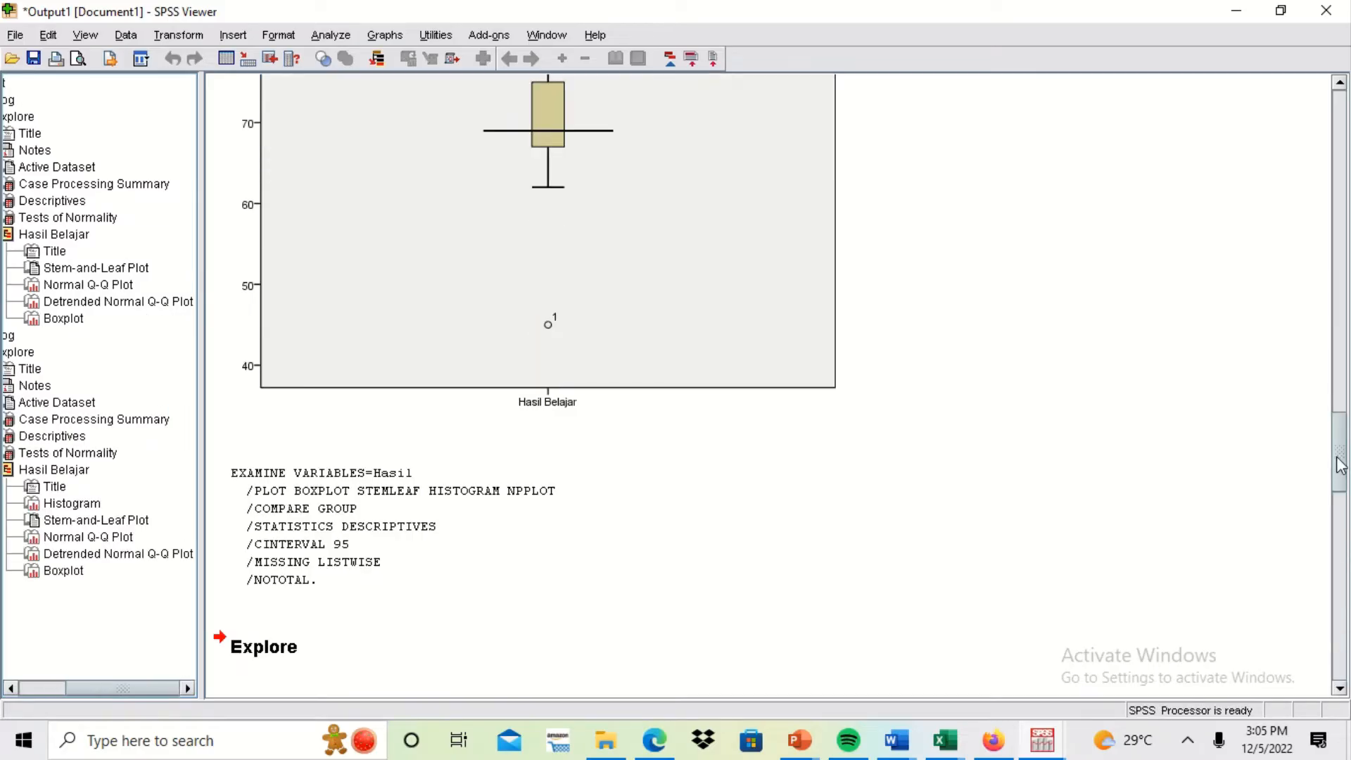
drag(1341, 465, 1347, 565)
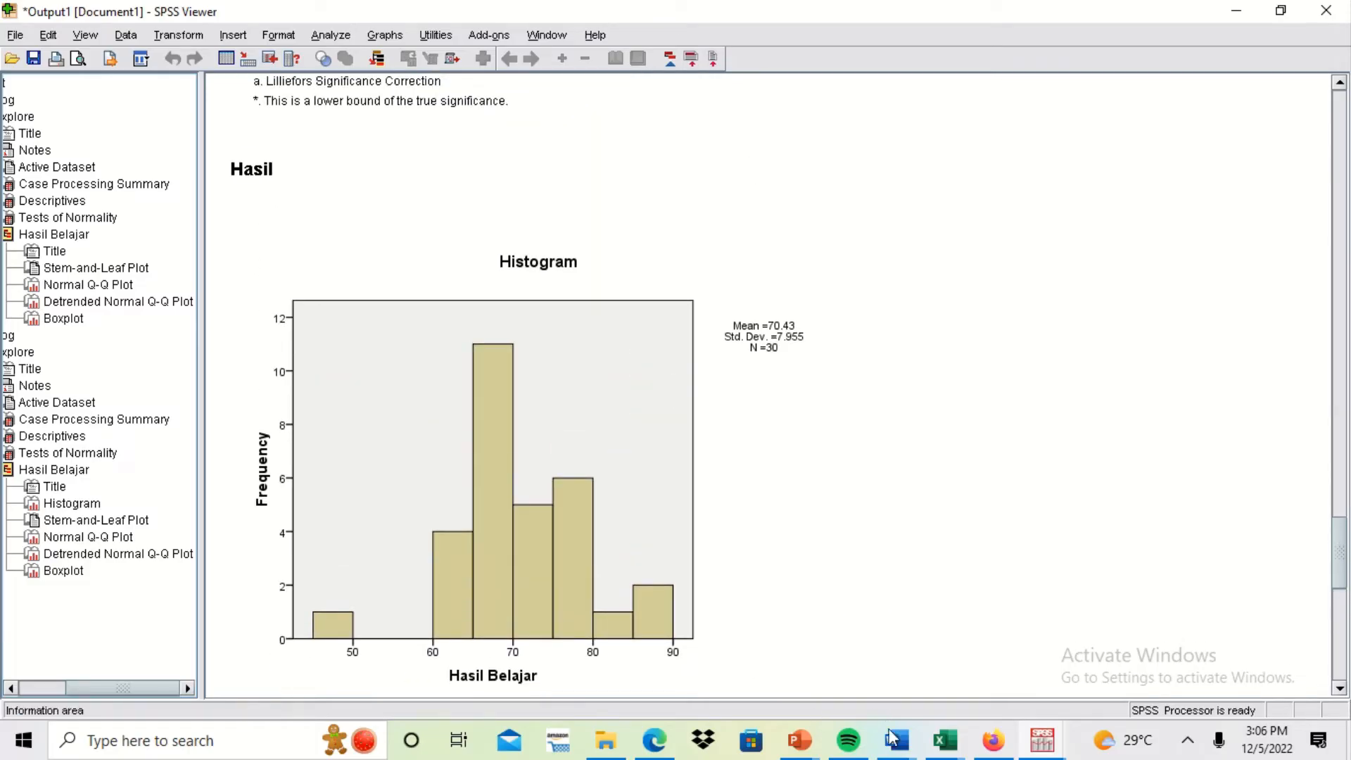
Switch to the Word document Pengujian uji normalitas and go to the UJI NORMALITAS heading on its first page.
mouse_move(896, 739)
mouse_move(656, 748)
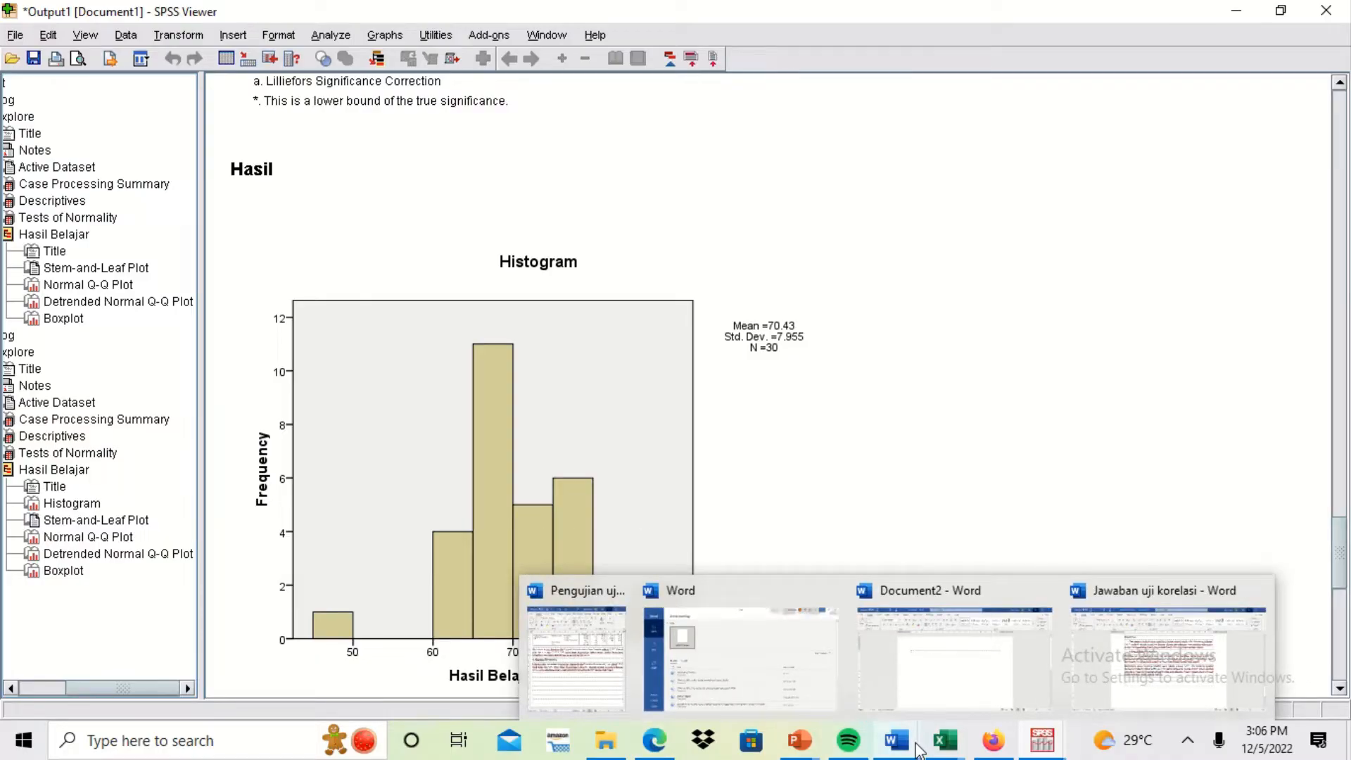
mouse_move(563, 665)
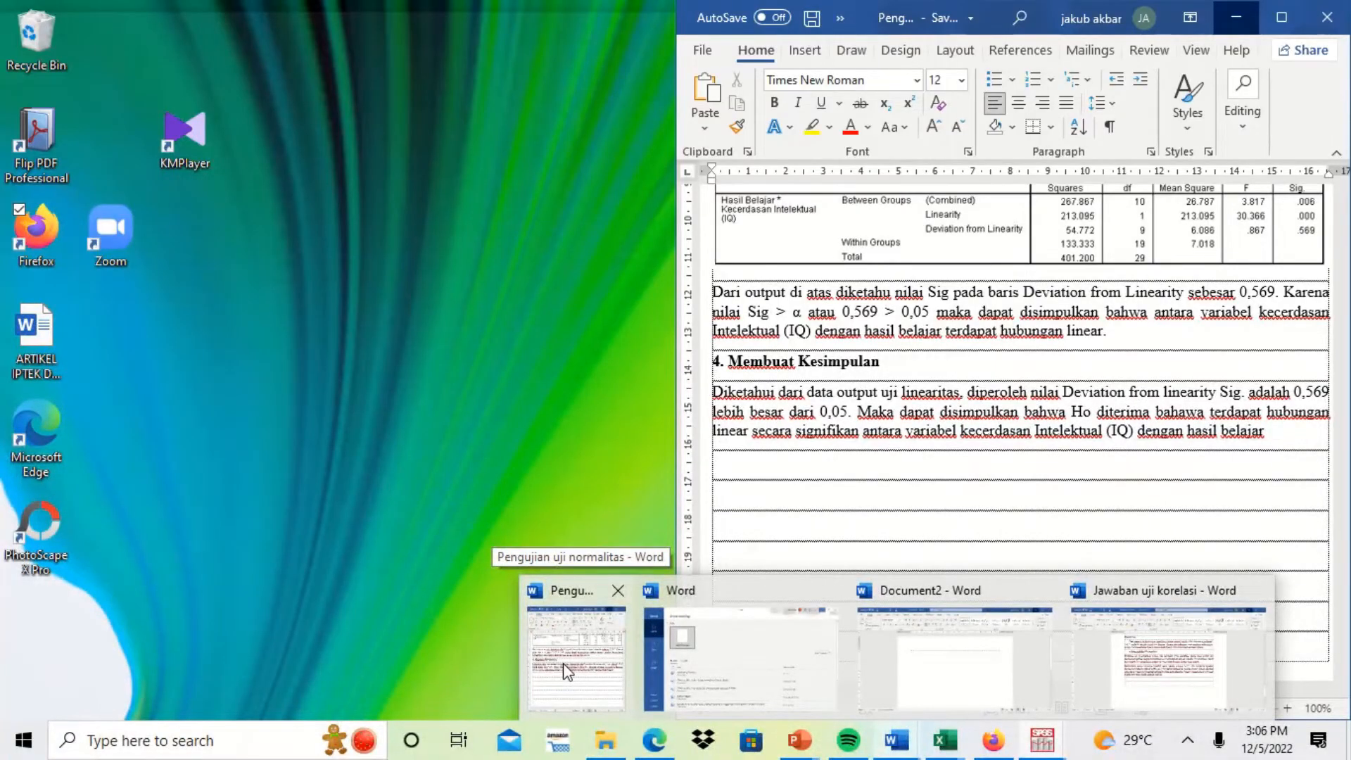
click(563, 665)
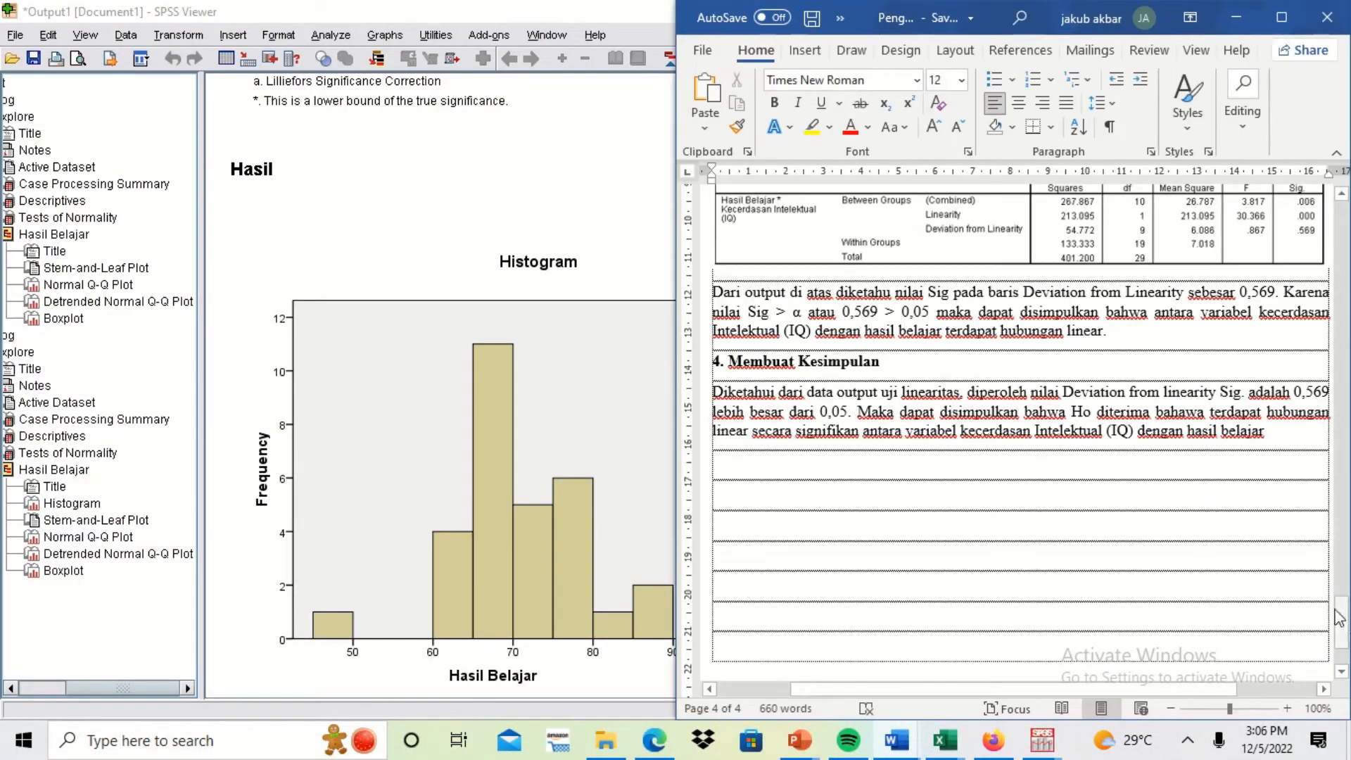
drag(1341, 617, 1341, 229)
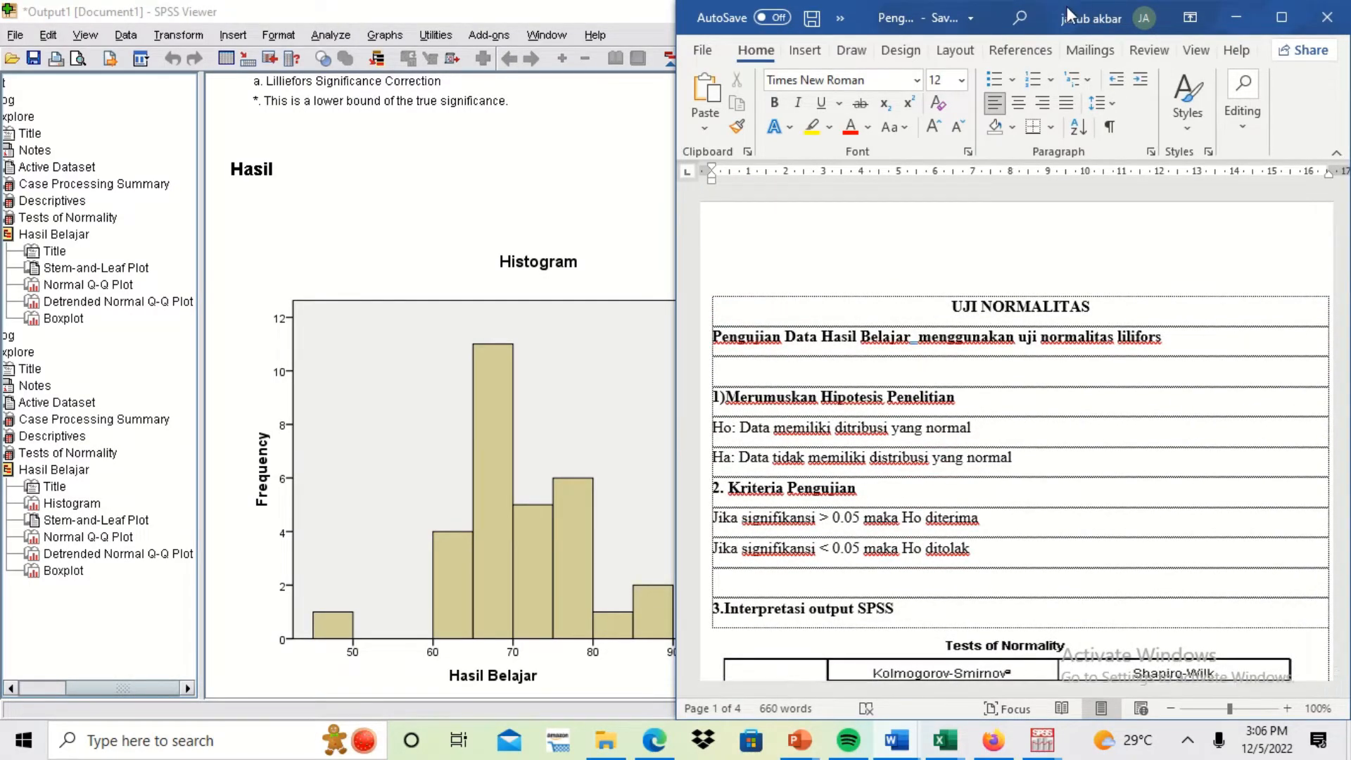
Arrange the Word document and the SPSS Viewer output window side by side, with Word on the left half.
drag(1045, 22, 335, 17)
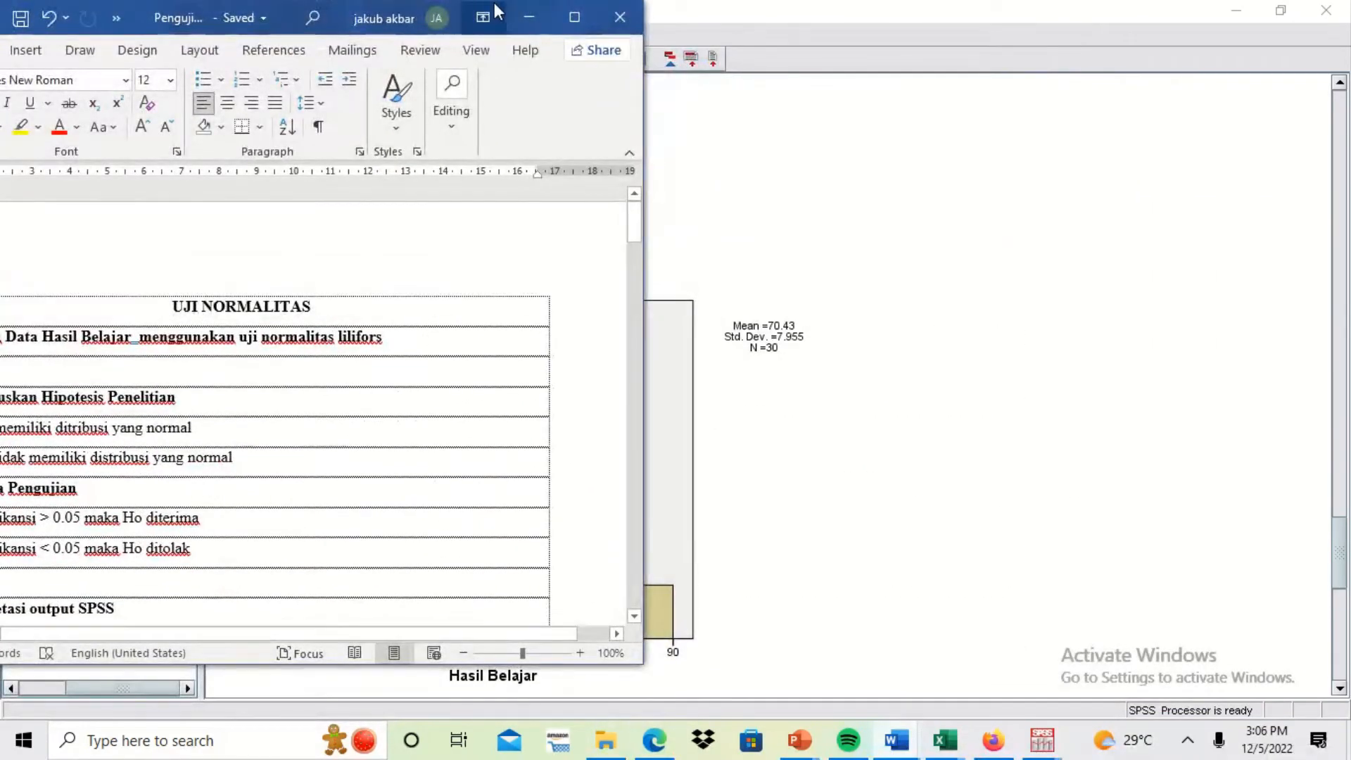
double_click(142, 11)
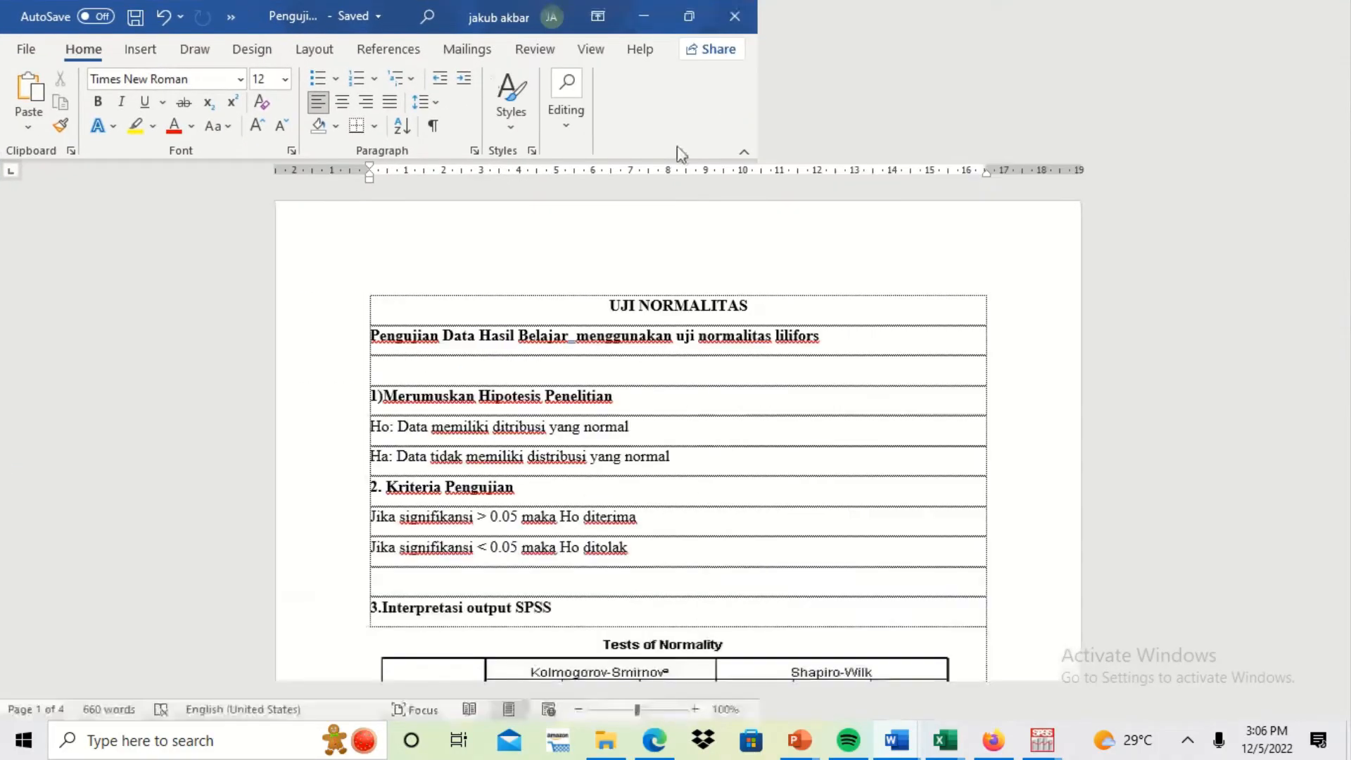
key(super+Left)
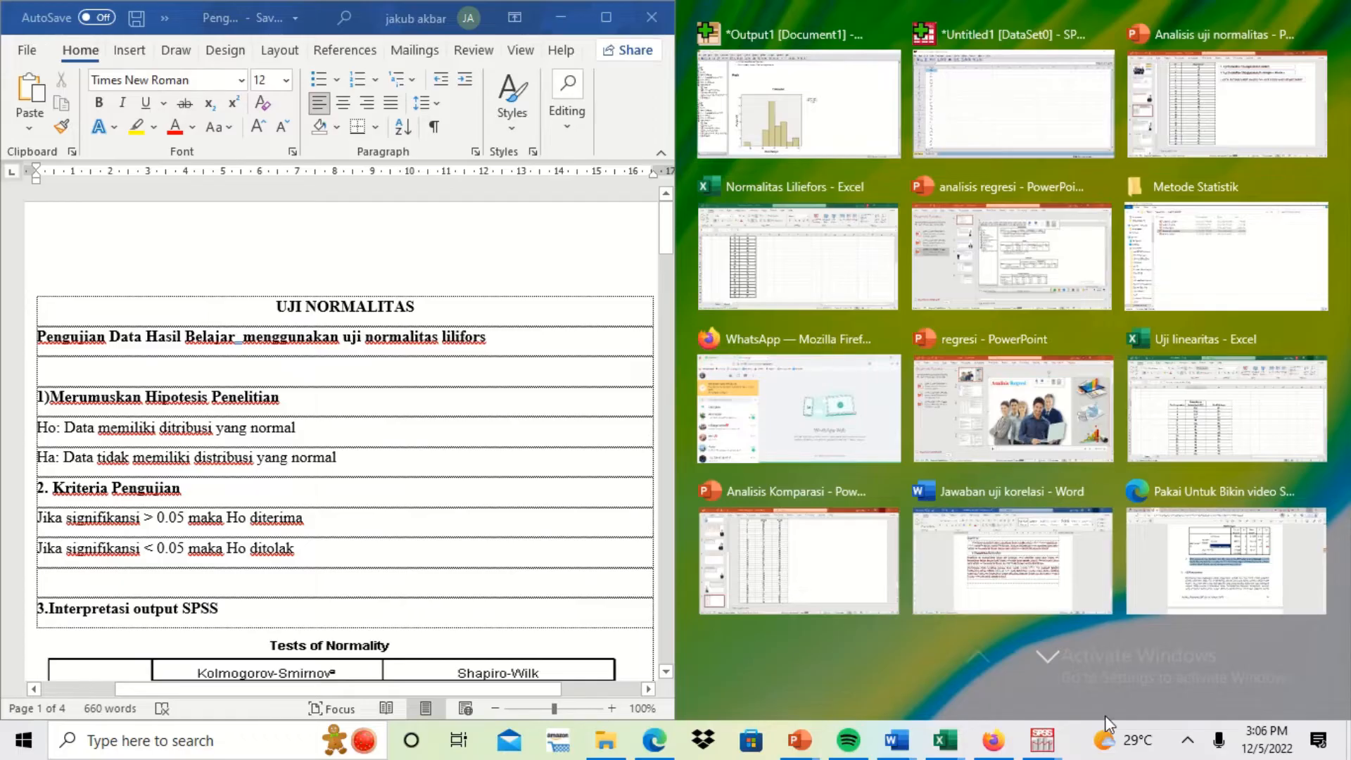
click(1061, 744)
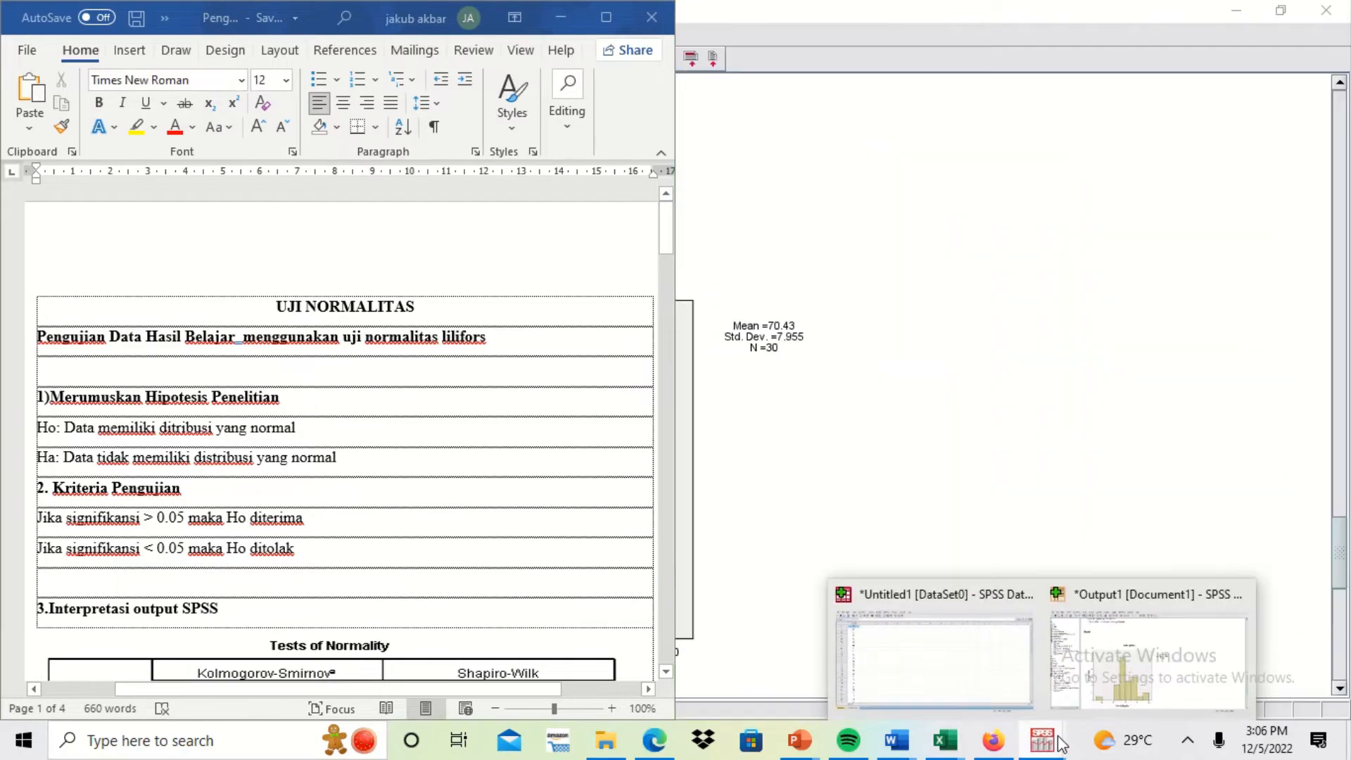
click(1058, 451)
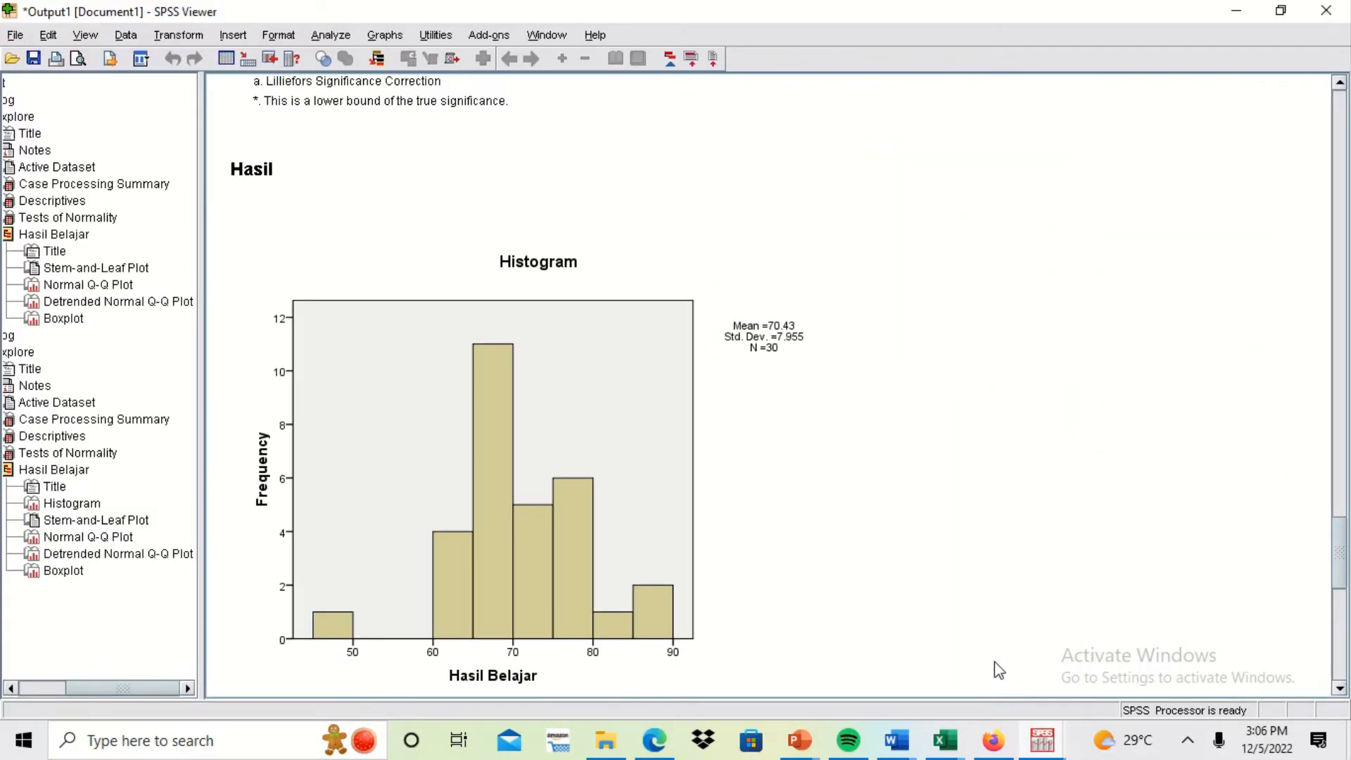
key(super+Right)
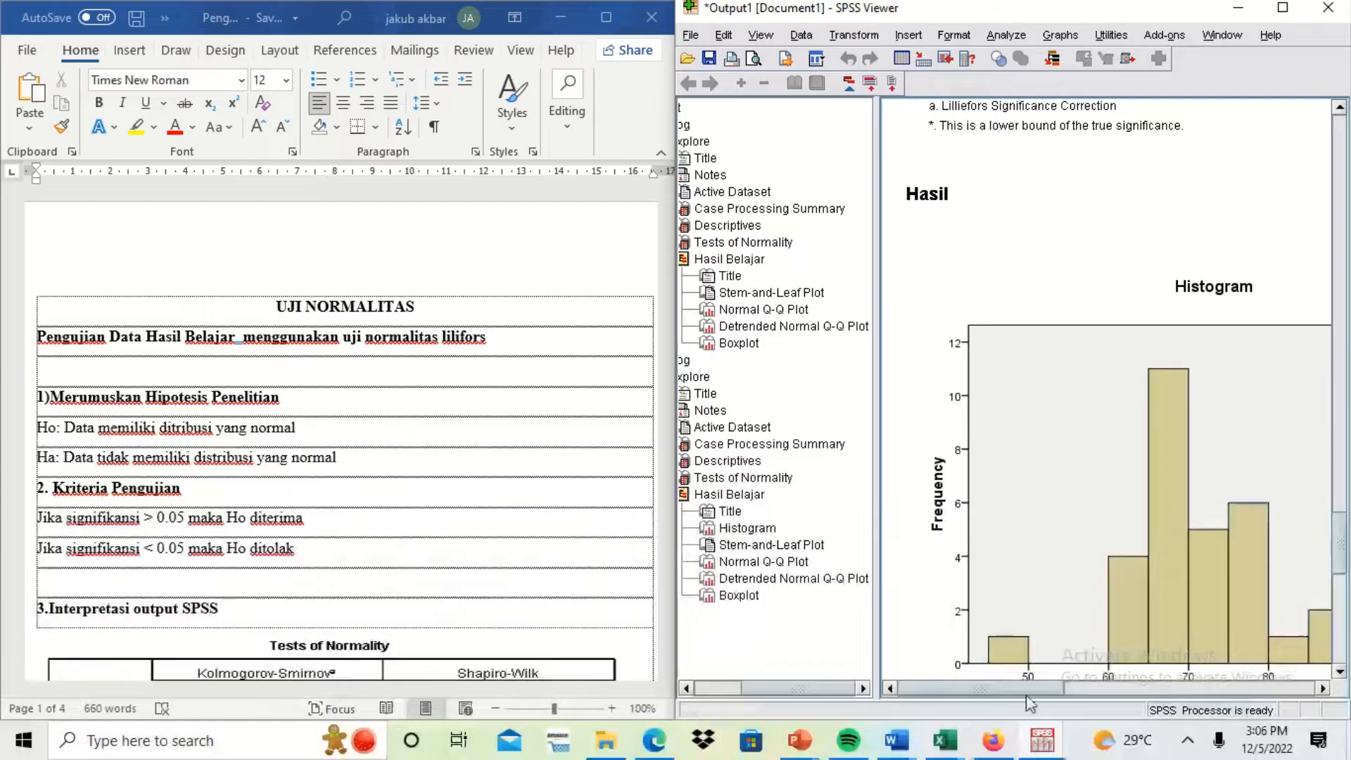
Bring the complete Tests of Normality table for Hasil Belajar into view in the SPSS output.
drag(1340, 556, 1346, 232)
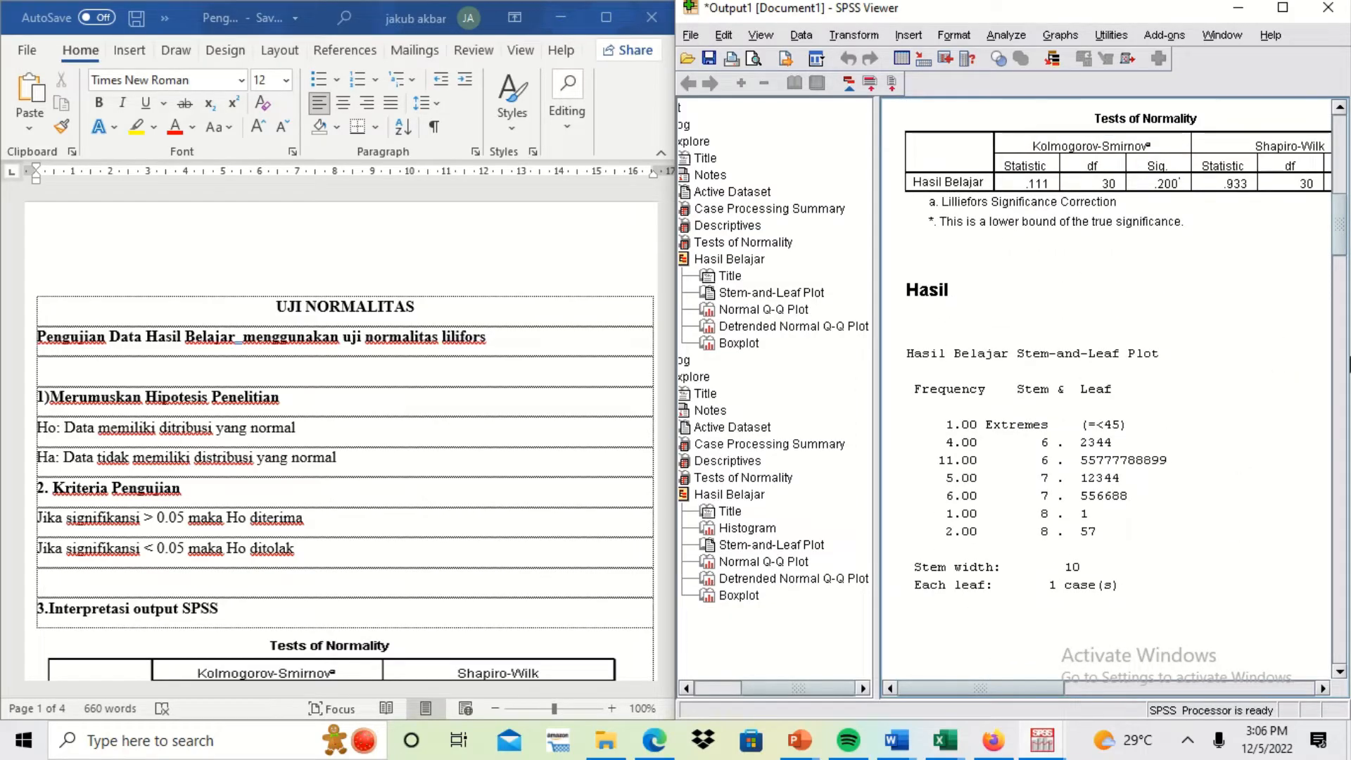
drag(1342, 212, 1343, 185)
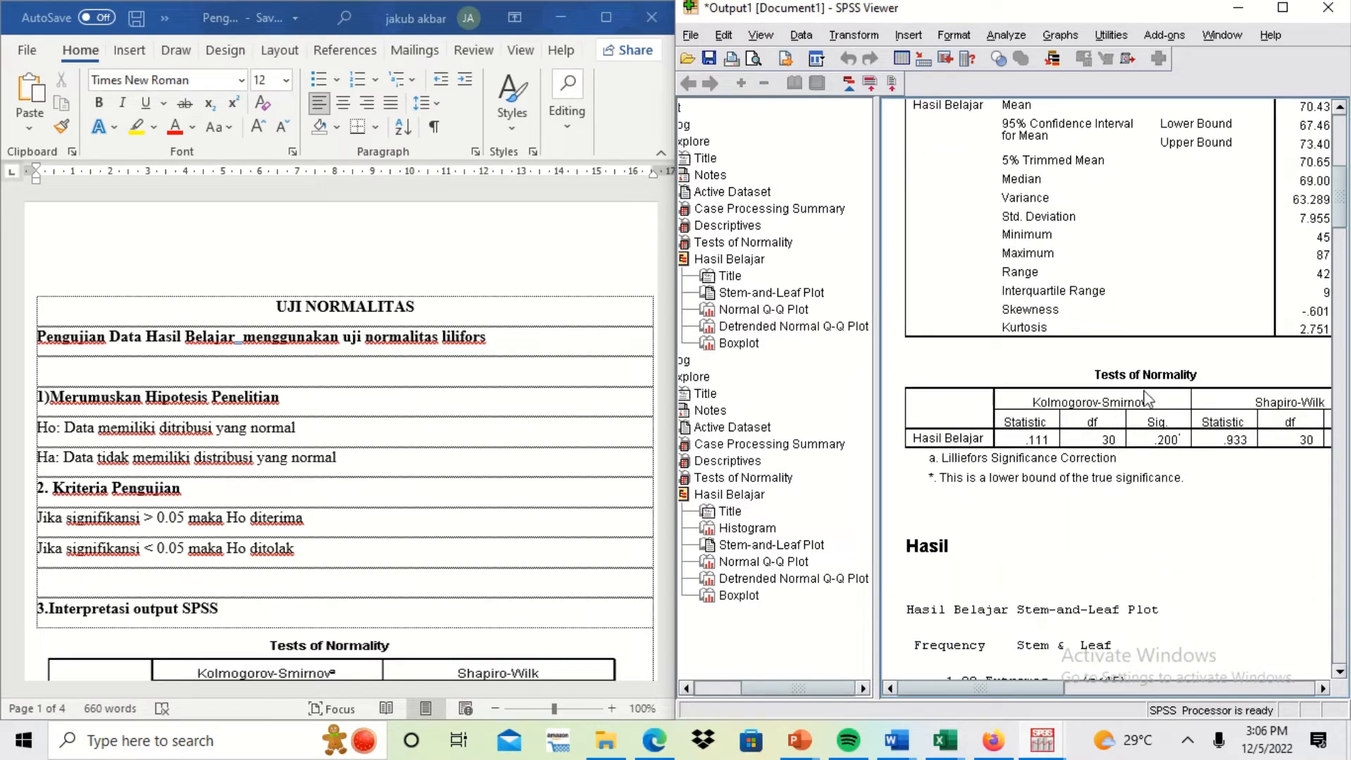
drag(987, 682, 1016, 683)
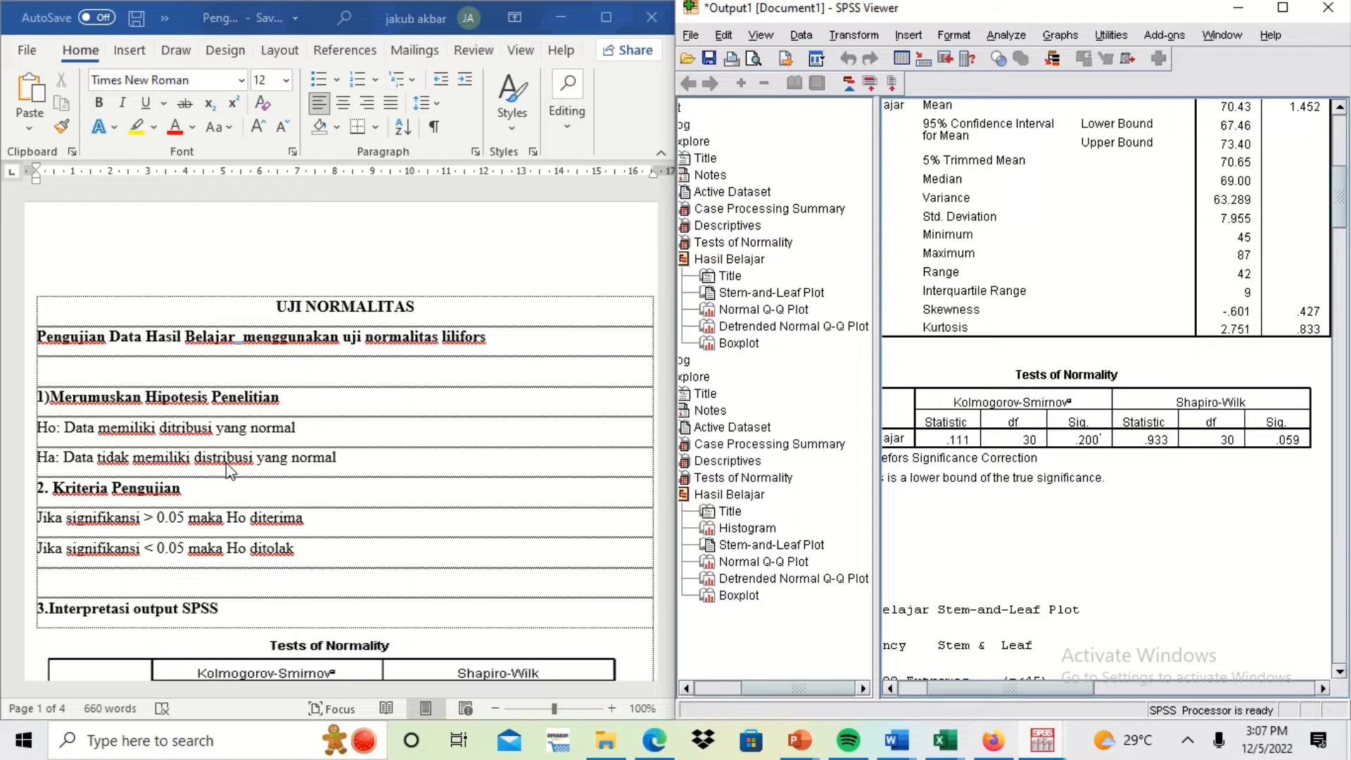
Read the hypotheses, the test criteria and the SPSS output interpretation in the Word document.
click(218, 501)
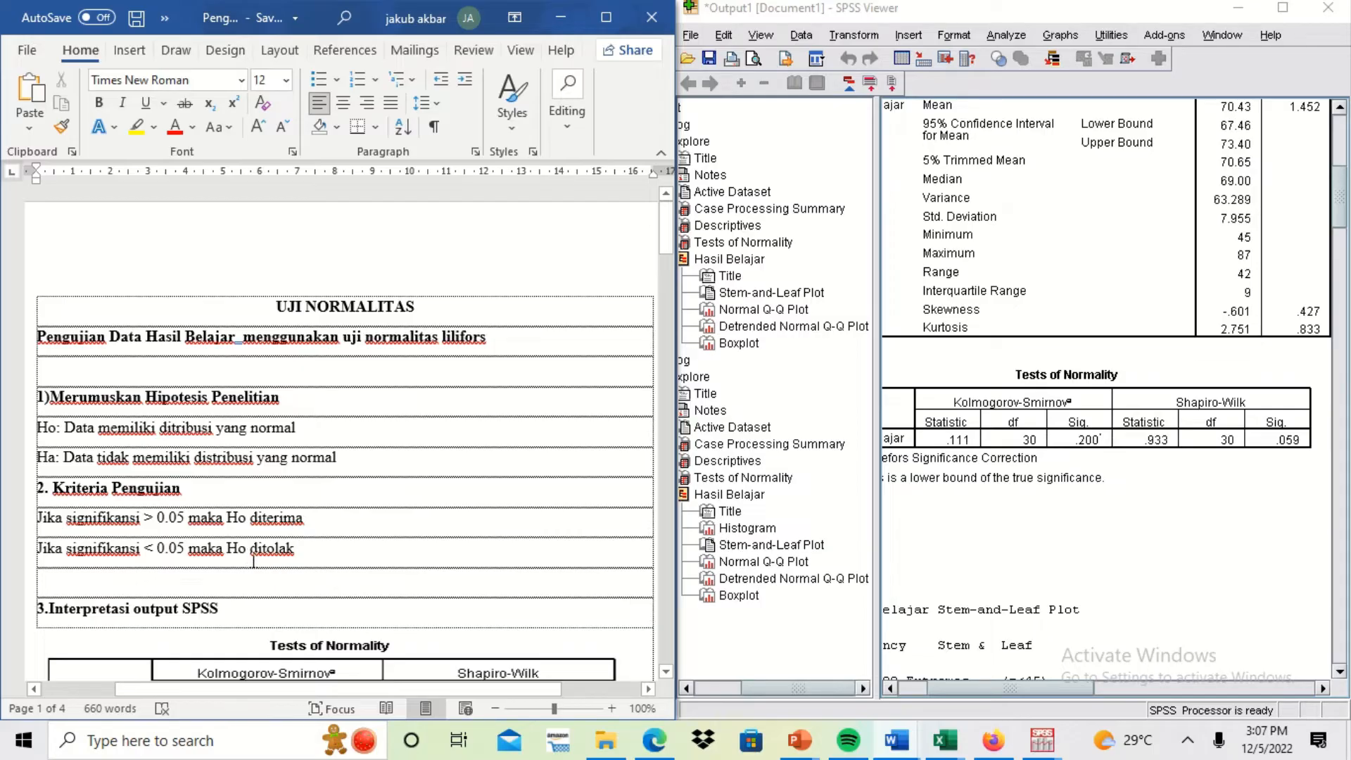
click(282, 605)
key(Down)
key(Down)
key(Down)
key(Down)
key(Down)
key(Down)
key(Down)
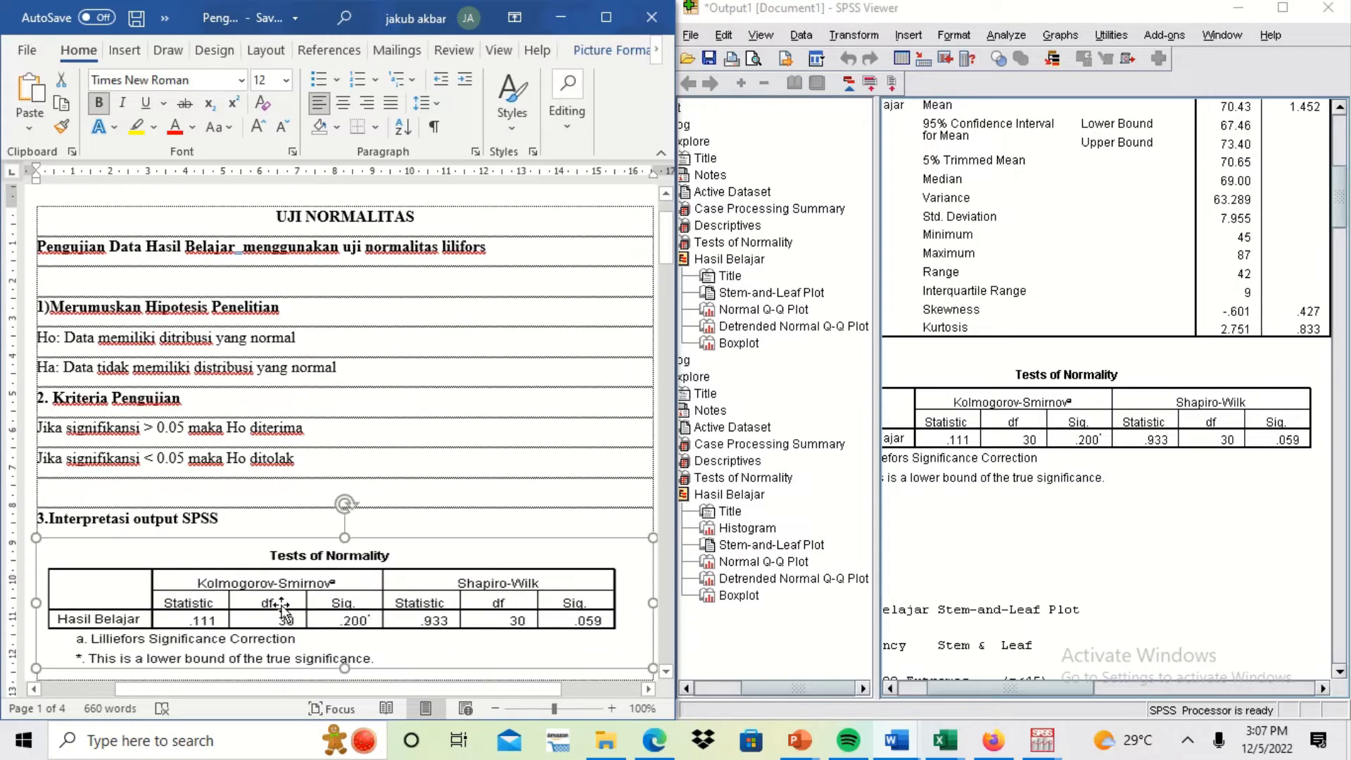
key(Down)
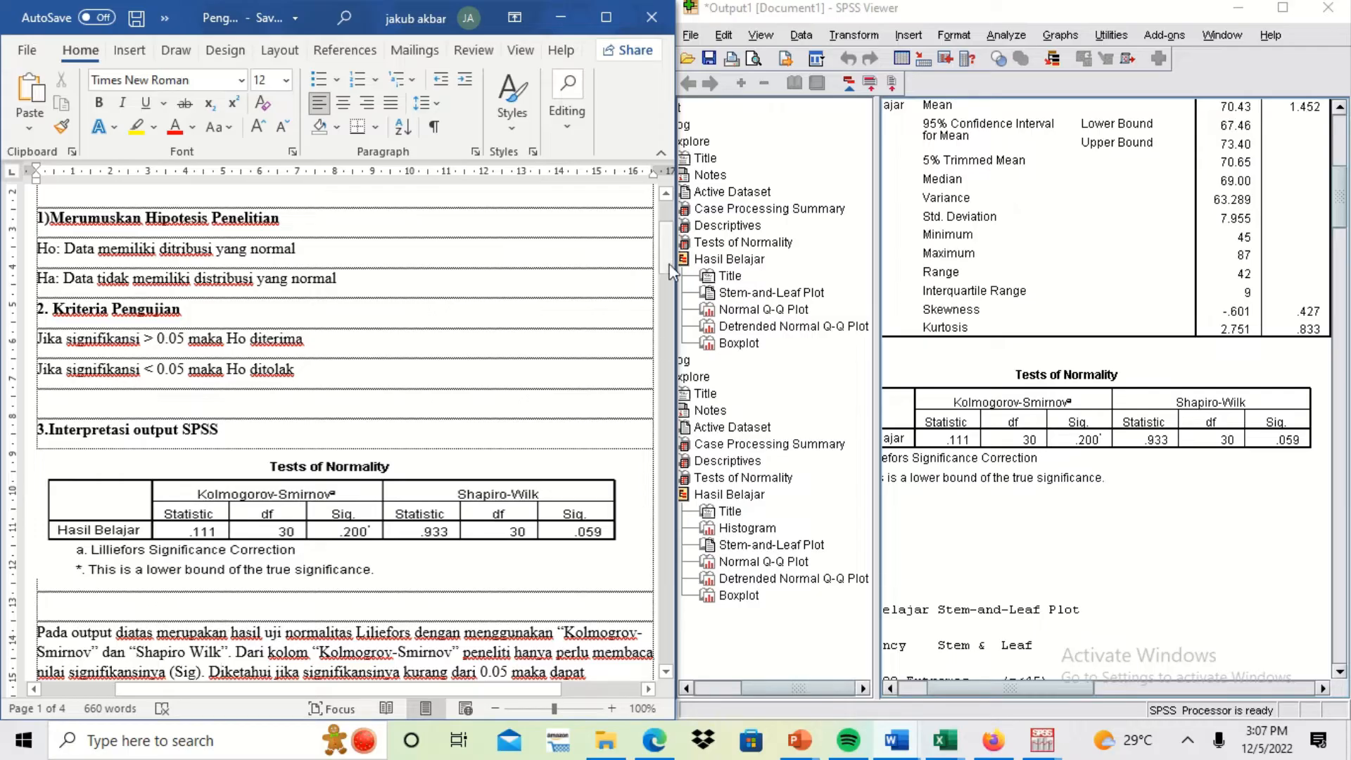
drag(664, 260, 663, 276)
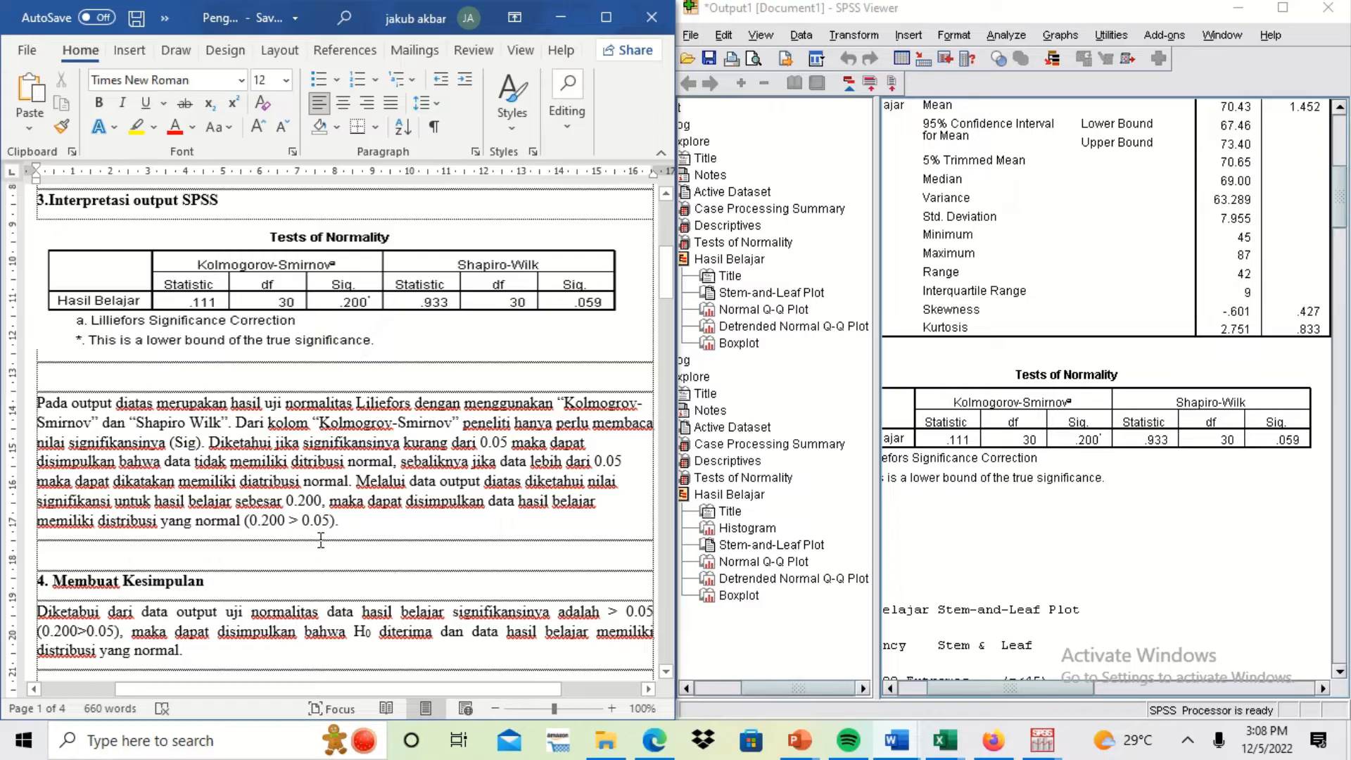
Read through the Membuat Kesimpulan paragraph on the normality of the Hasil Belajar data.
click(272, 589)
key(Down)
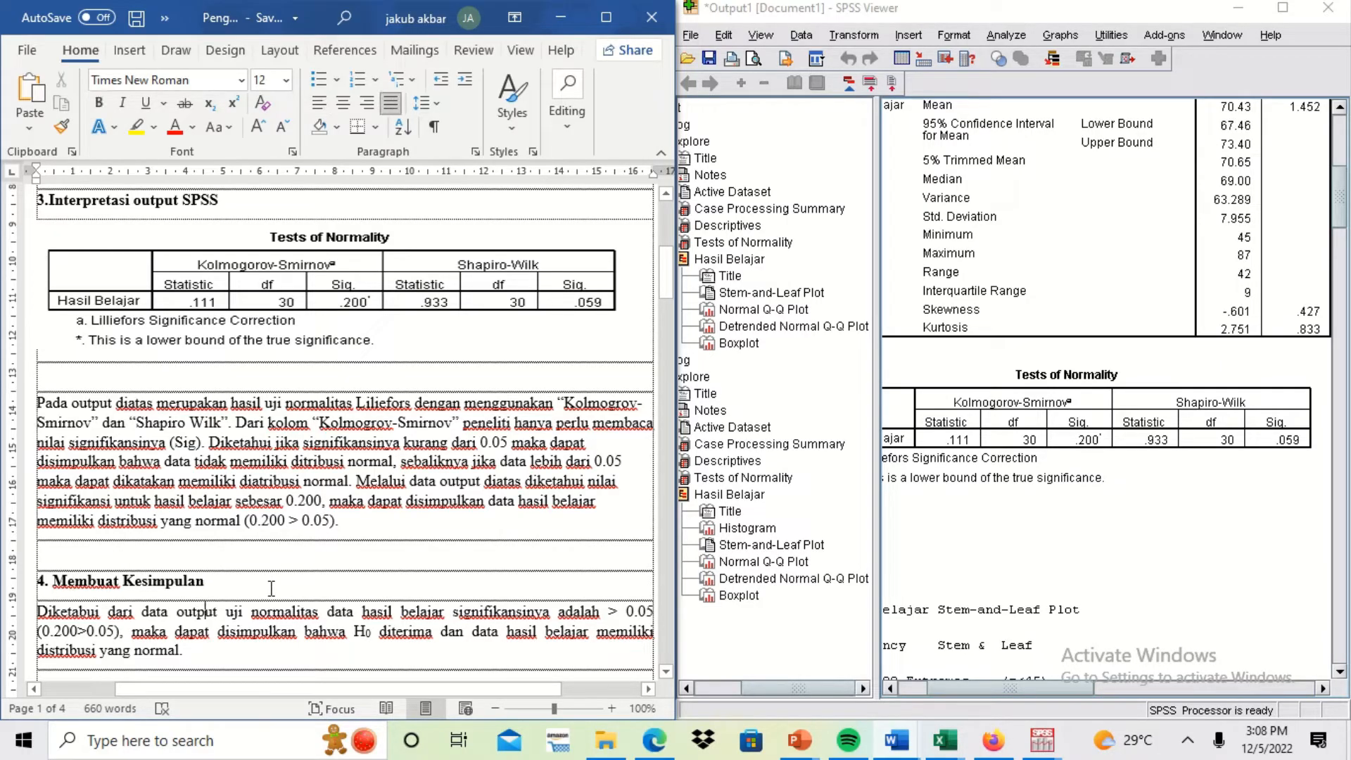
key(Right)
key(Right)
key(Right)
key(Right)
key(Right)
key(Right)
key(Right)
key(Right)
key(Right)
key(Right)
key(Right)
key(Right)
key(Right)
key(Right)
key(Right)
key(Right)
key(Right)
key(Right)
key(Right)
key(Right)
key(Right)
key(Right)
key(Right)
key(Right)
key(Right)
key(Right)
key(Right)
key(Right)
key(Right)
key(Right)
key(Right)
key(Right)
key(Right)
key(Right)
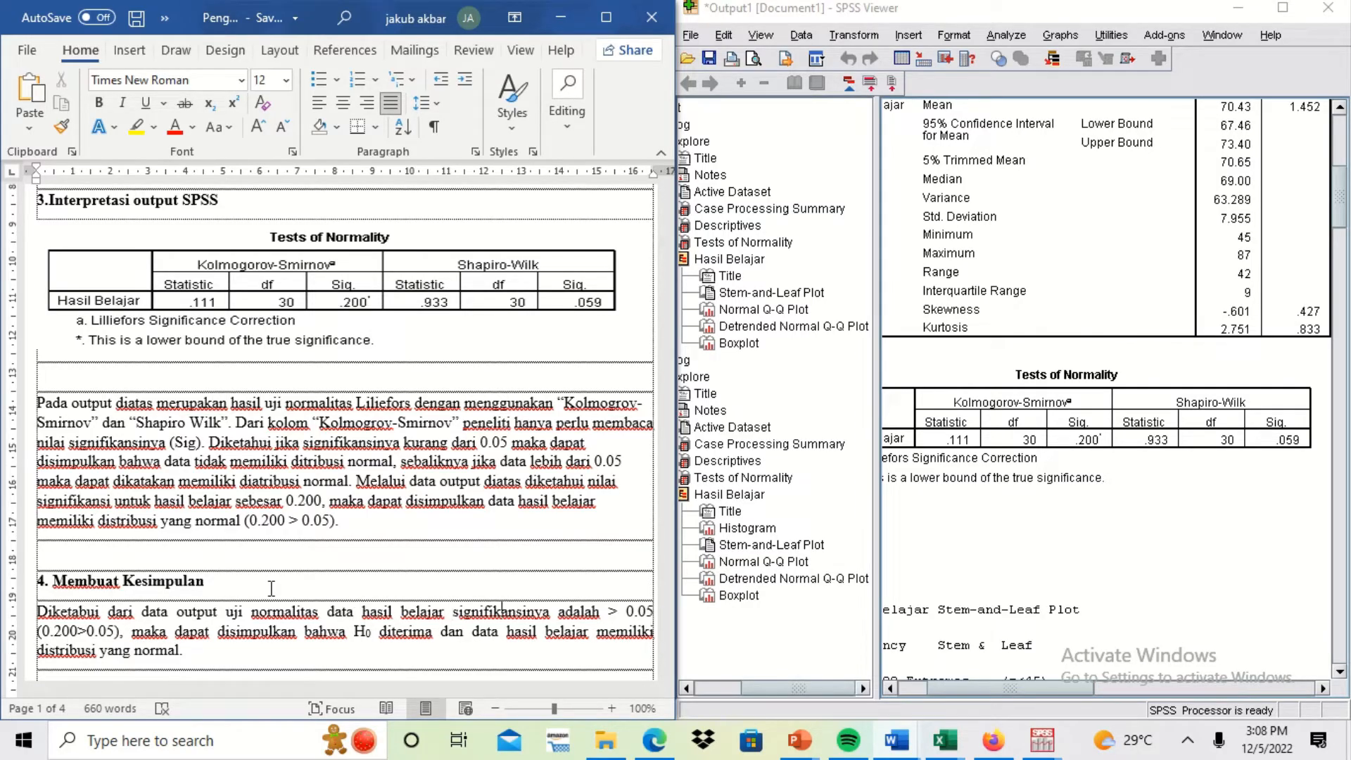
key(Right)
key(Right)
key(Right)
key(Right)
key(Right)
key(Right)
key(Right)
key(Right)
key(Right)
key(Right)
key(Right)
key(Right)
key(Right)
key(Right)
key(Right)
key(Down)
Return to the histogram in the SPSS output and maximize the Viewer window to examine its shape.
click(1163, 541)
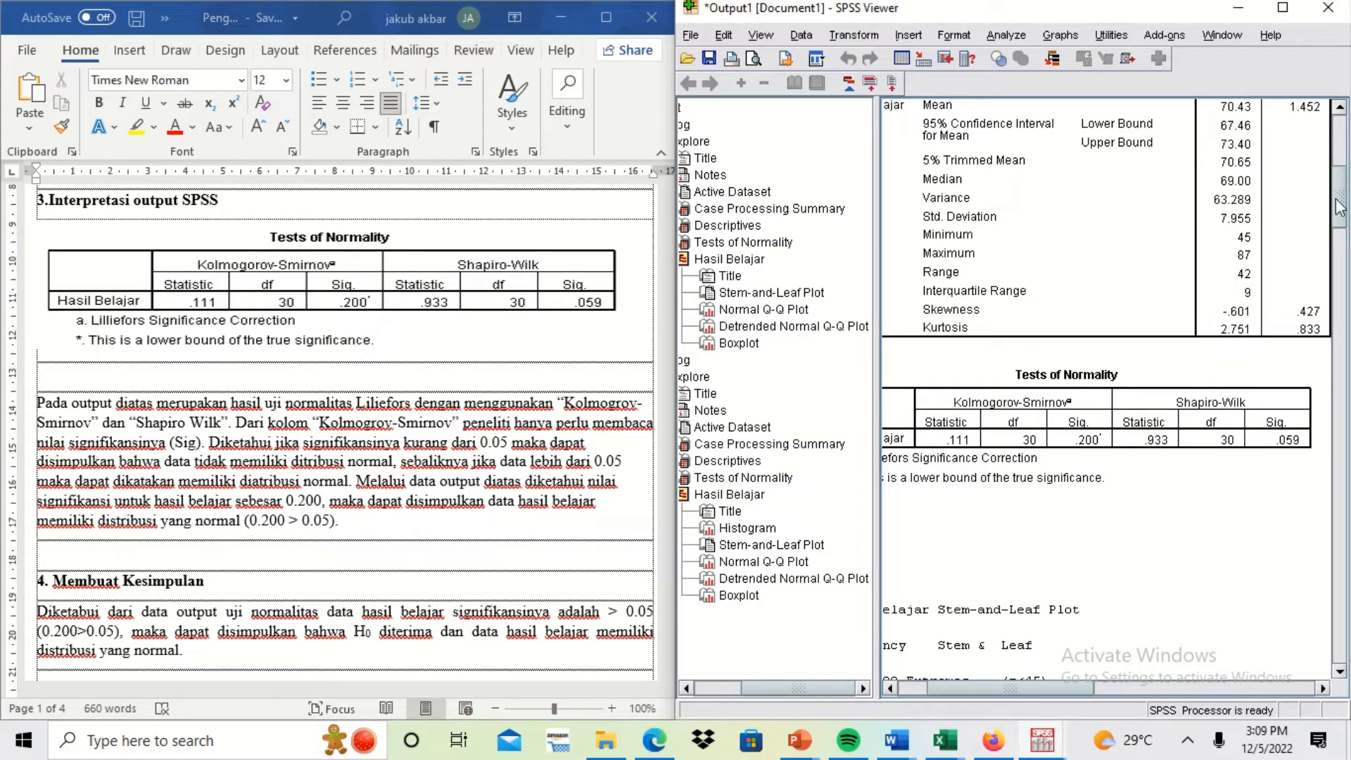
drag(1339, 208, 1349, 558)
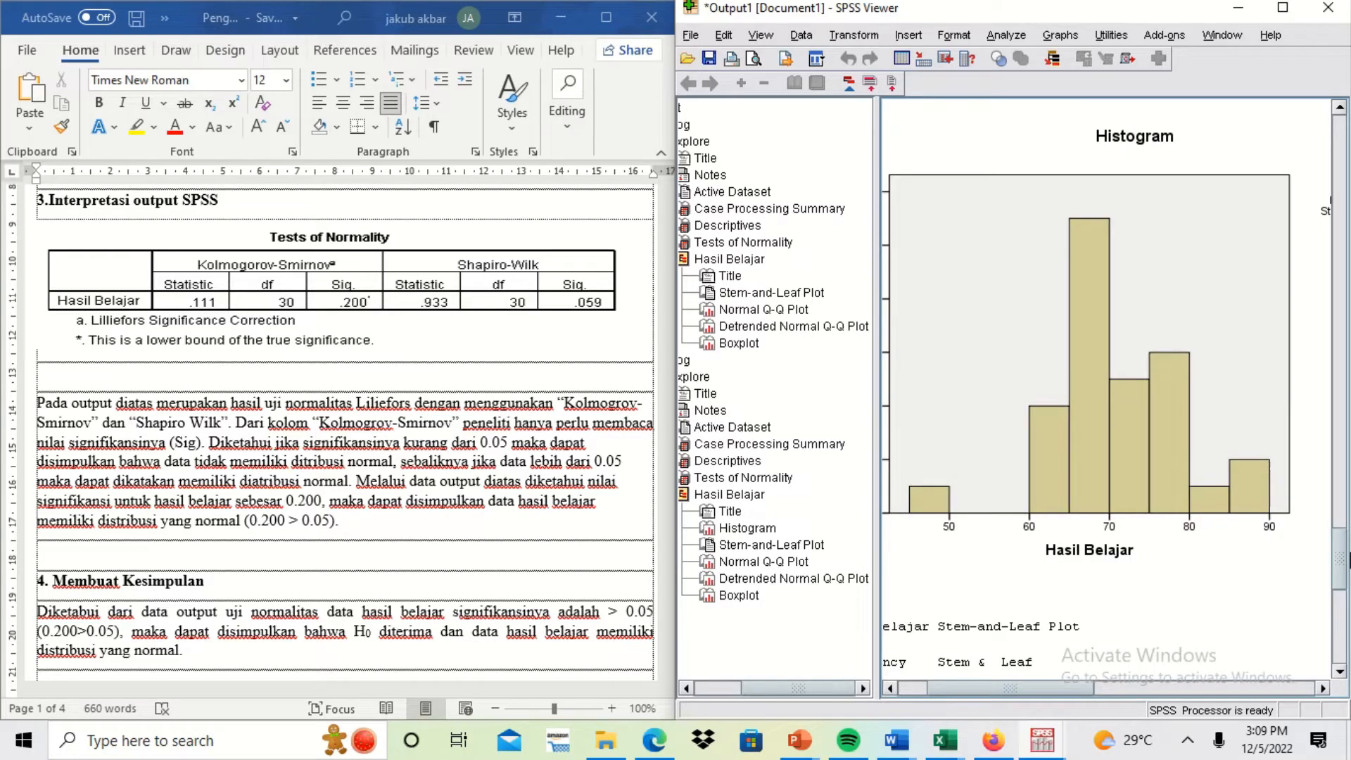
click(1278, 14)
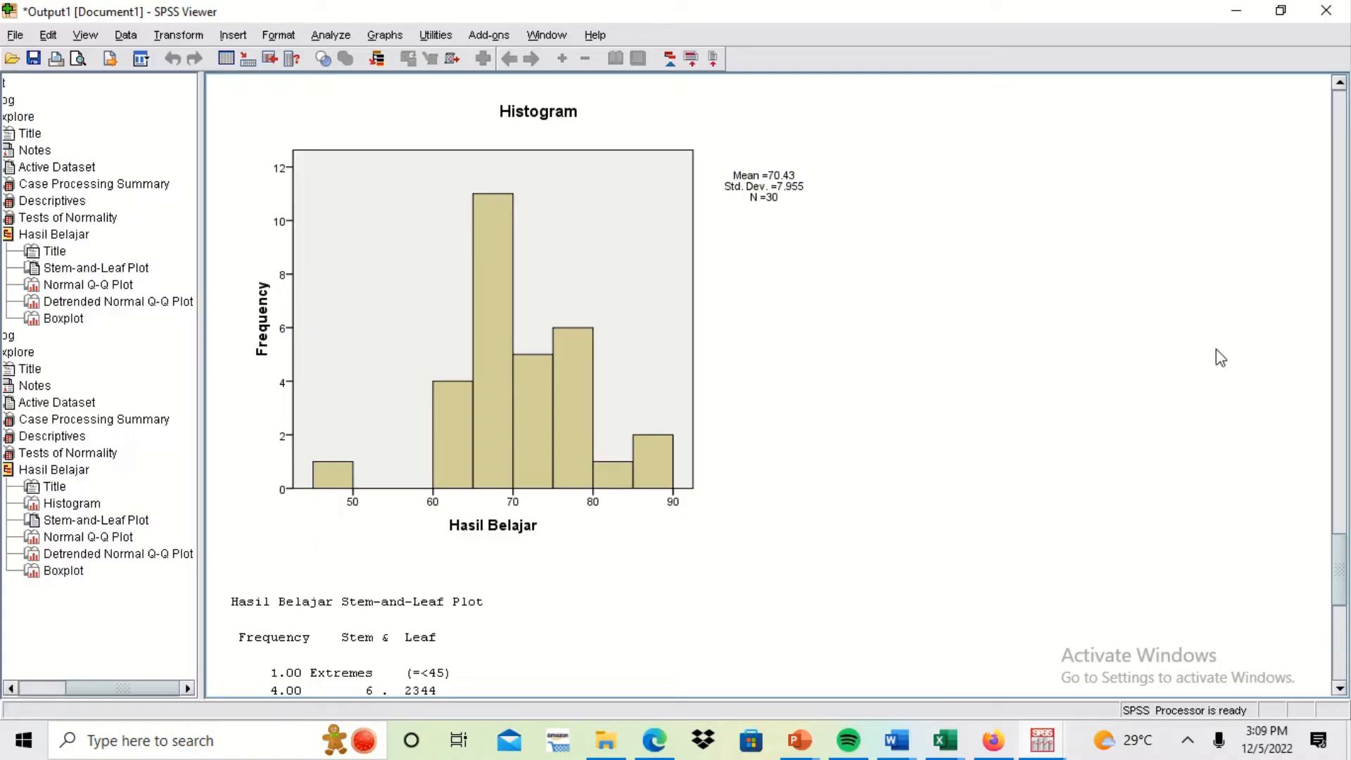
Examine the Normal Q-Q Plot and the Detrended Normal Q-Q Plot of Hasil Belajar.
drag(1344, 559, 1348, 529)
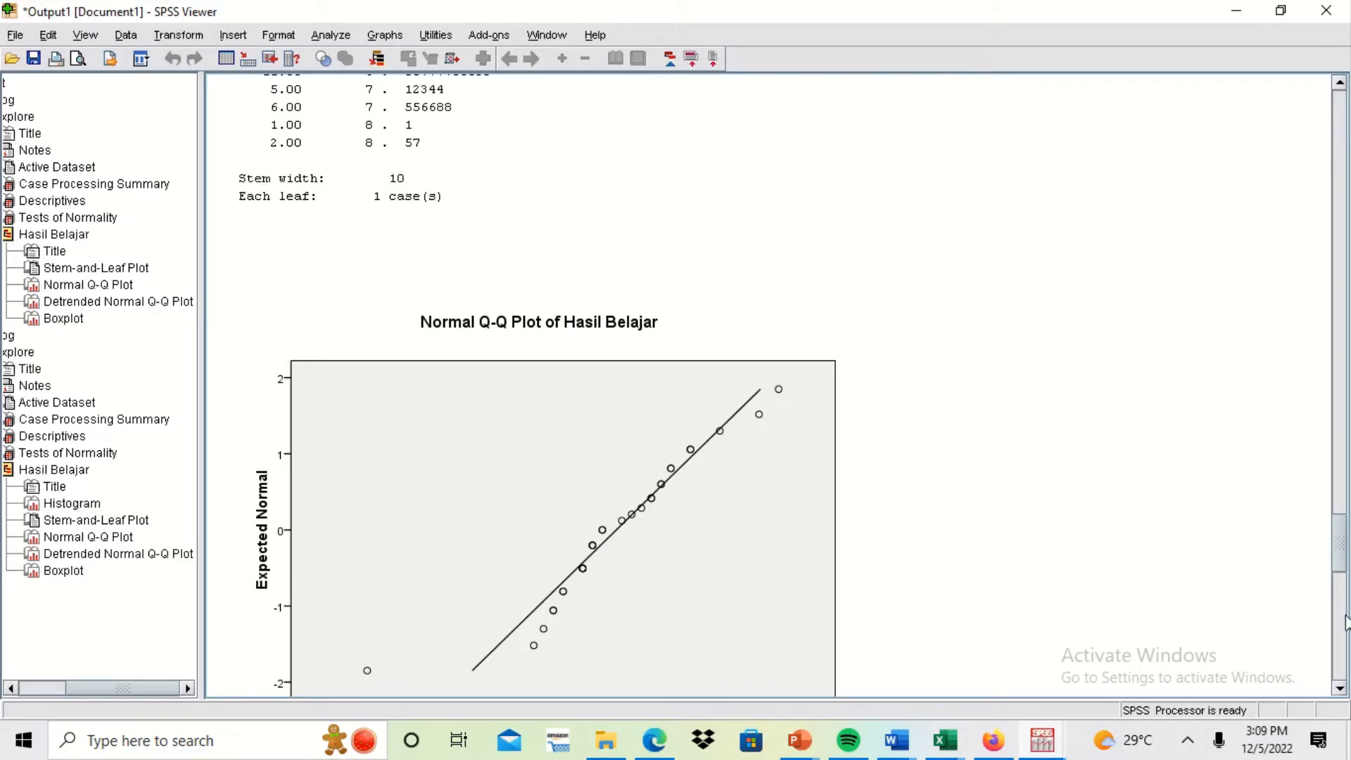
click(1340, 690)
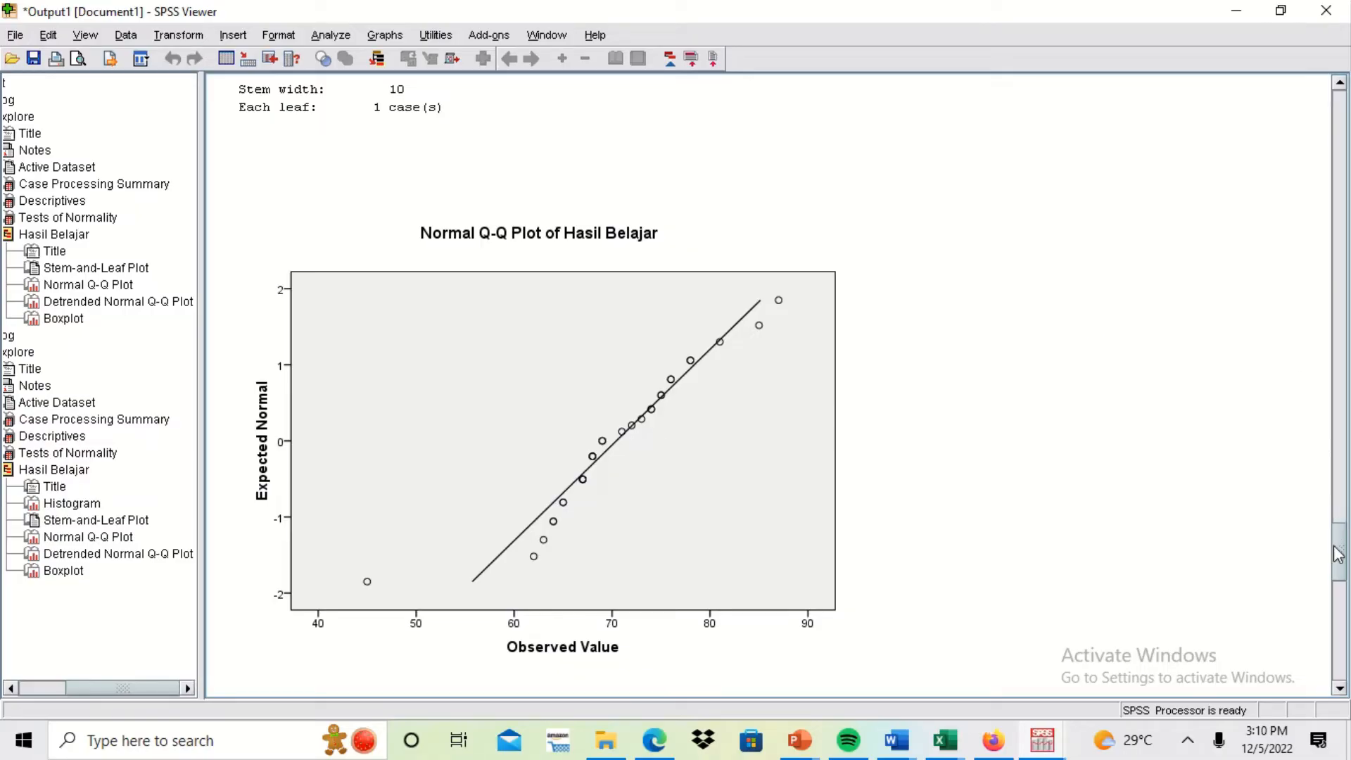
drag(1338, 554, 1337, 614)
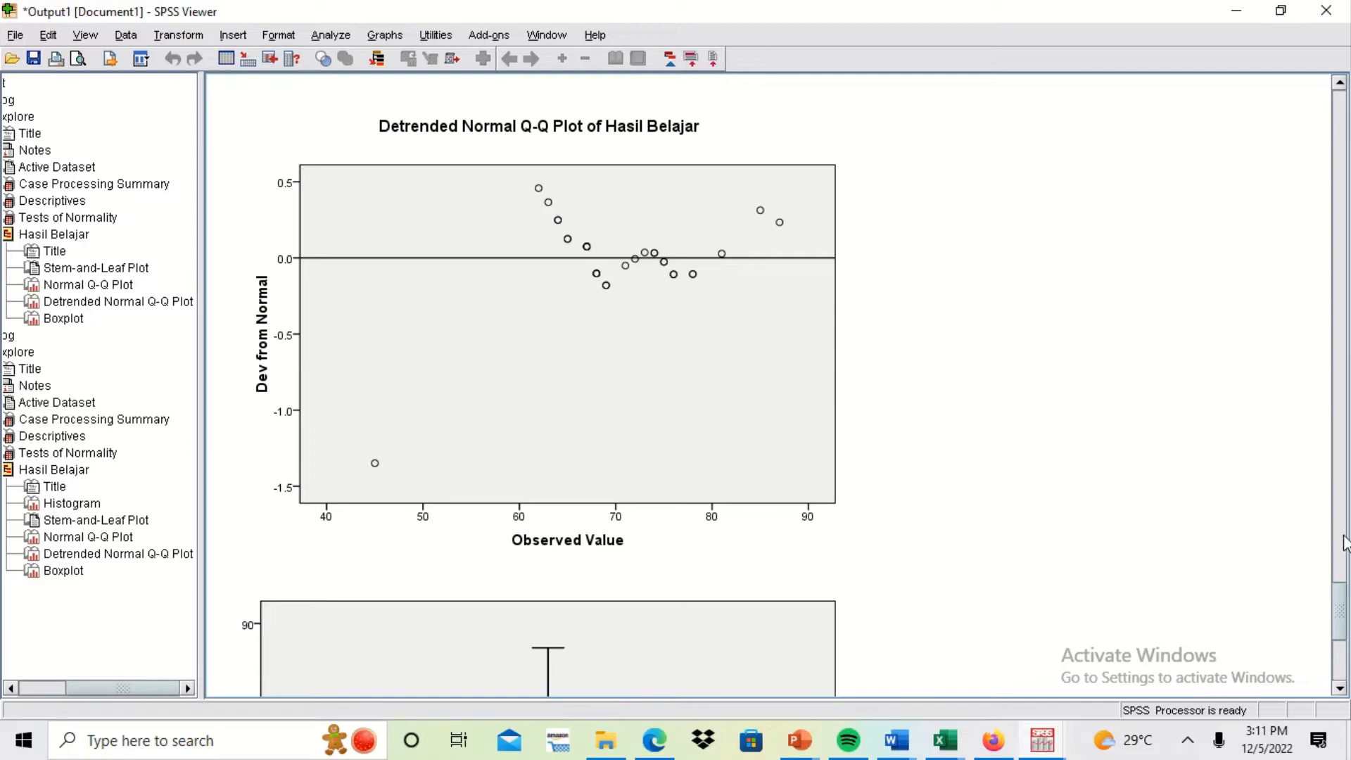
drag(1343, 603, 1342, 536)
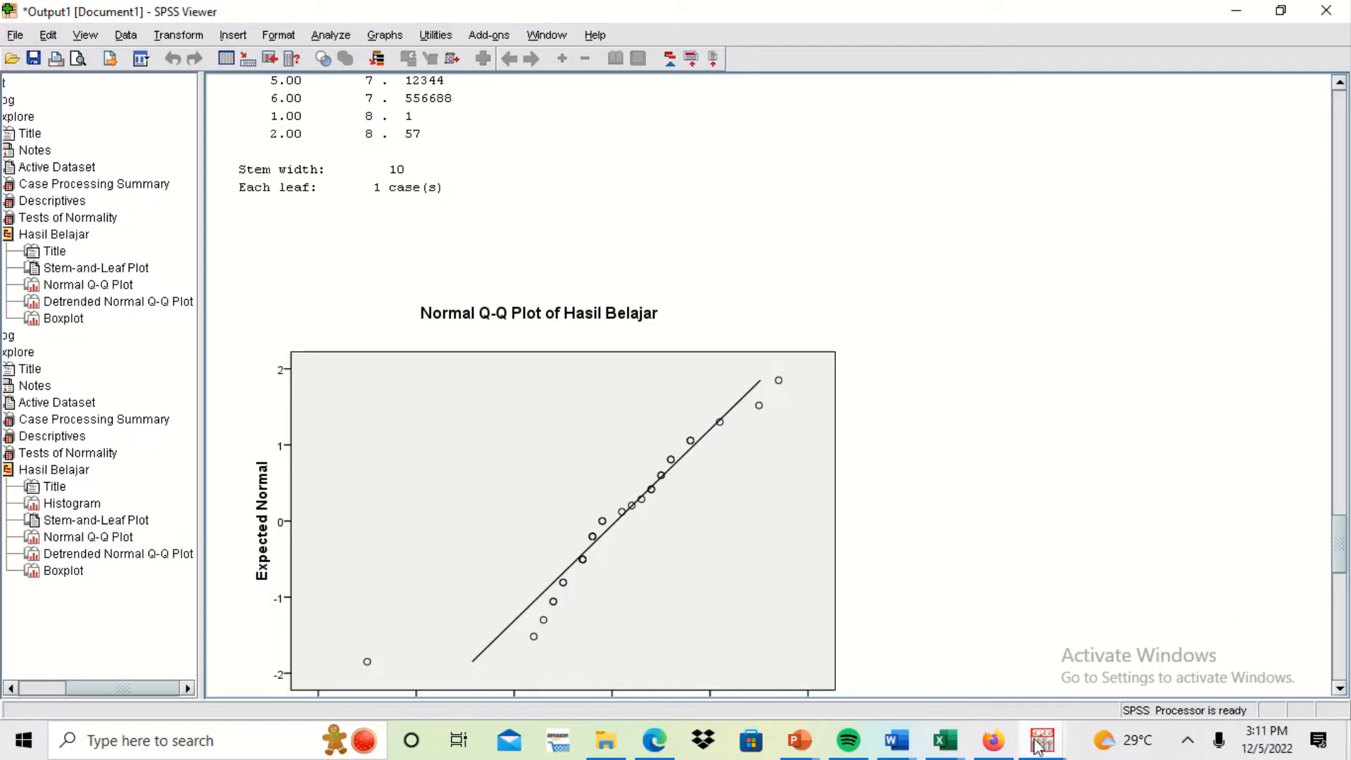
Switch to the Analisis uji normalitas presentation and check slide 5 on Uji Homogenitas, then slide 4 listing the normality tests.
mouse_move(948, 753)
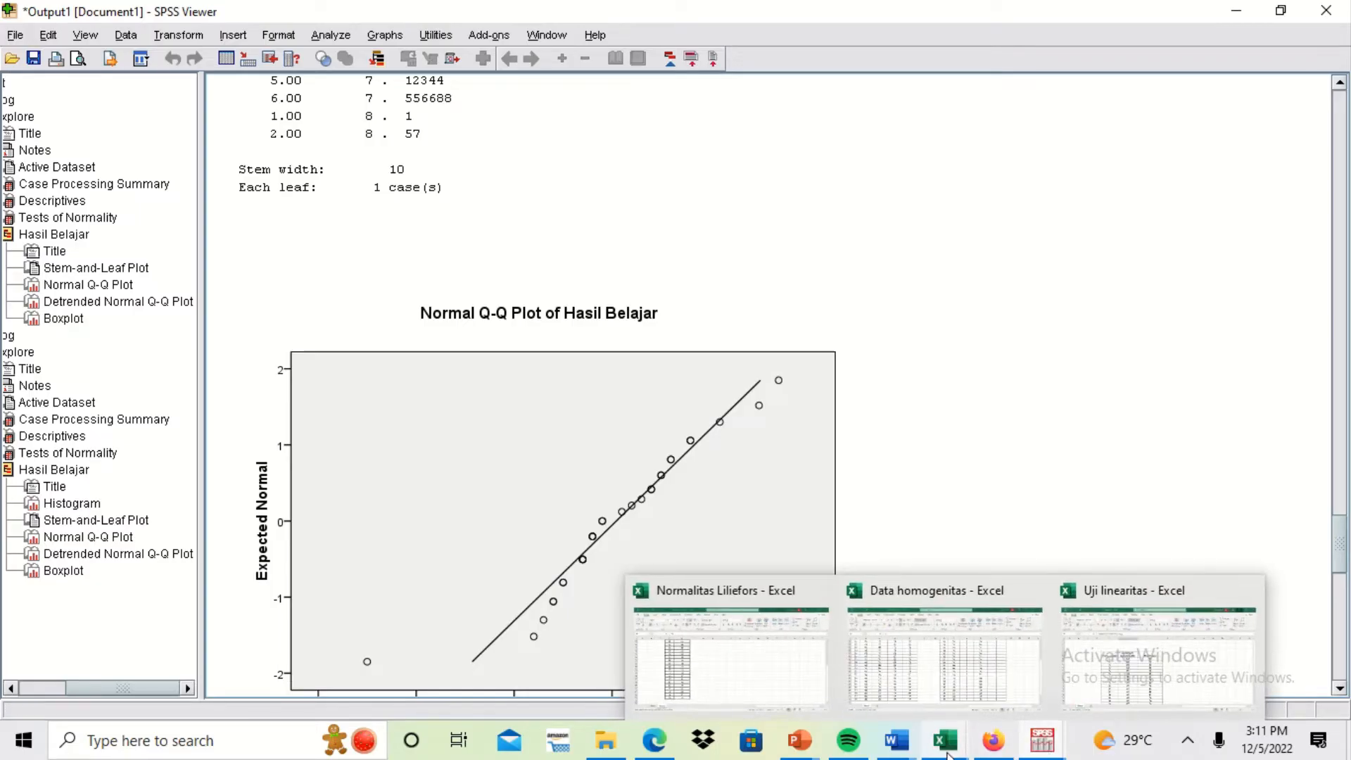
mouse_move(845, 739)
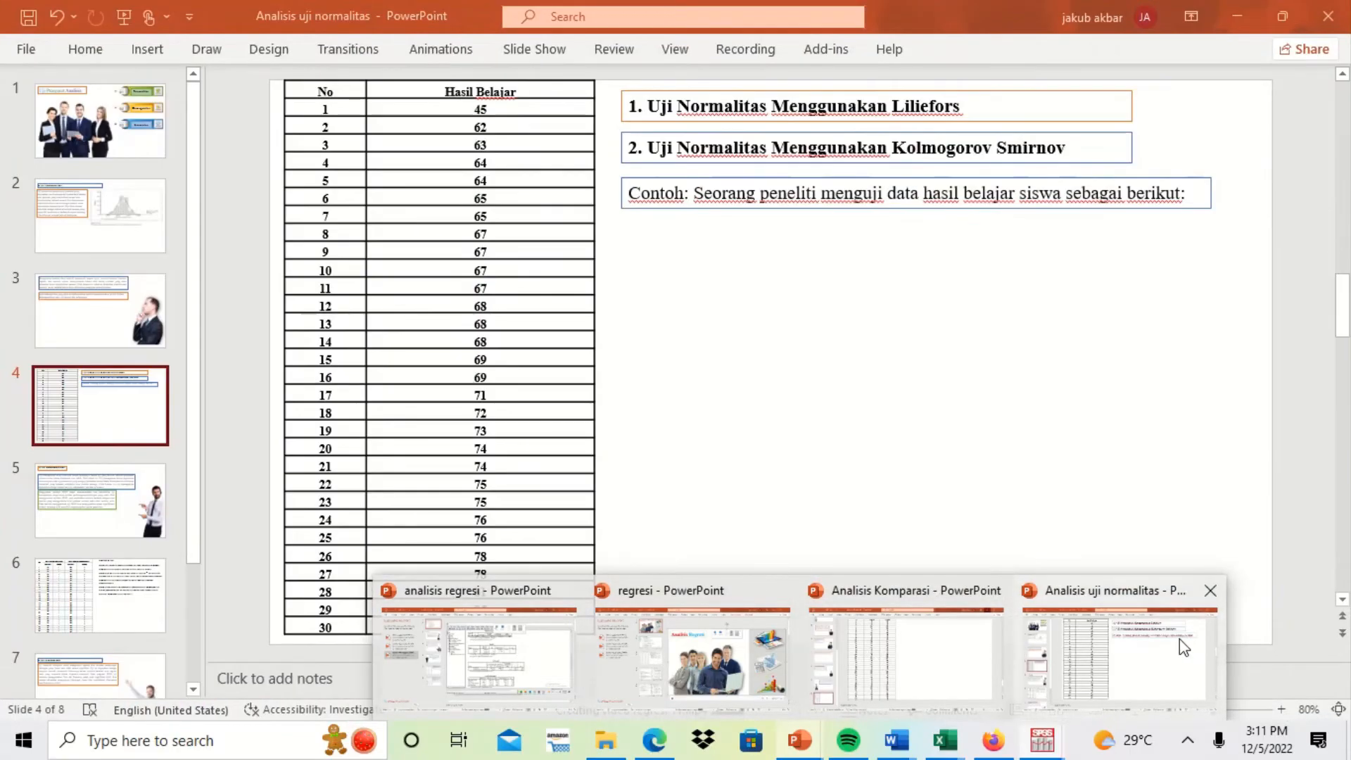
click(1184, 647)
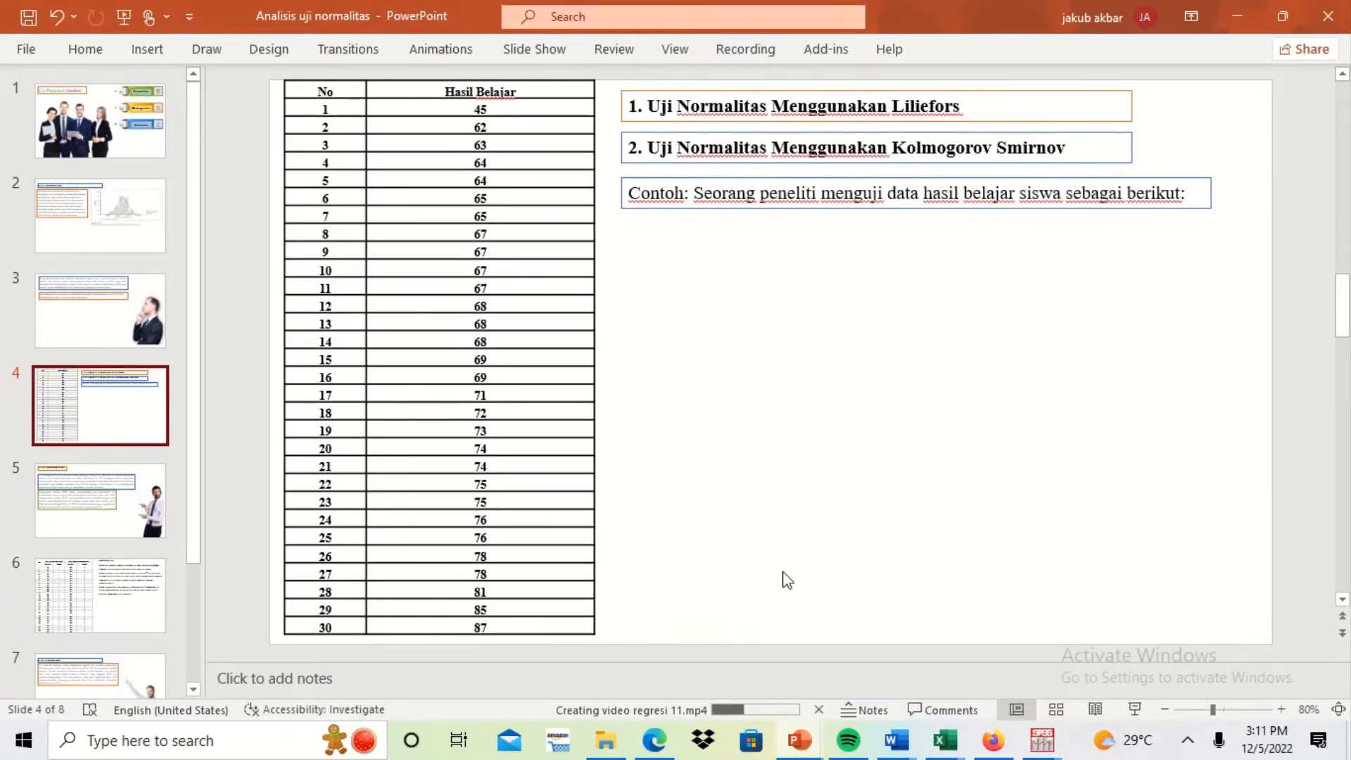
click(95, 511)
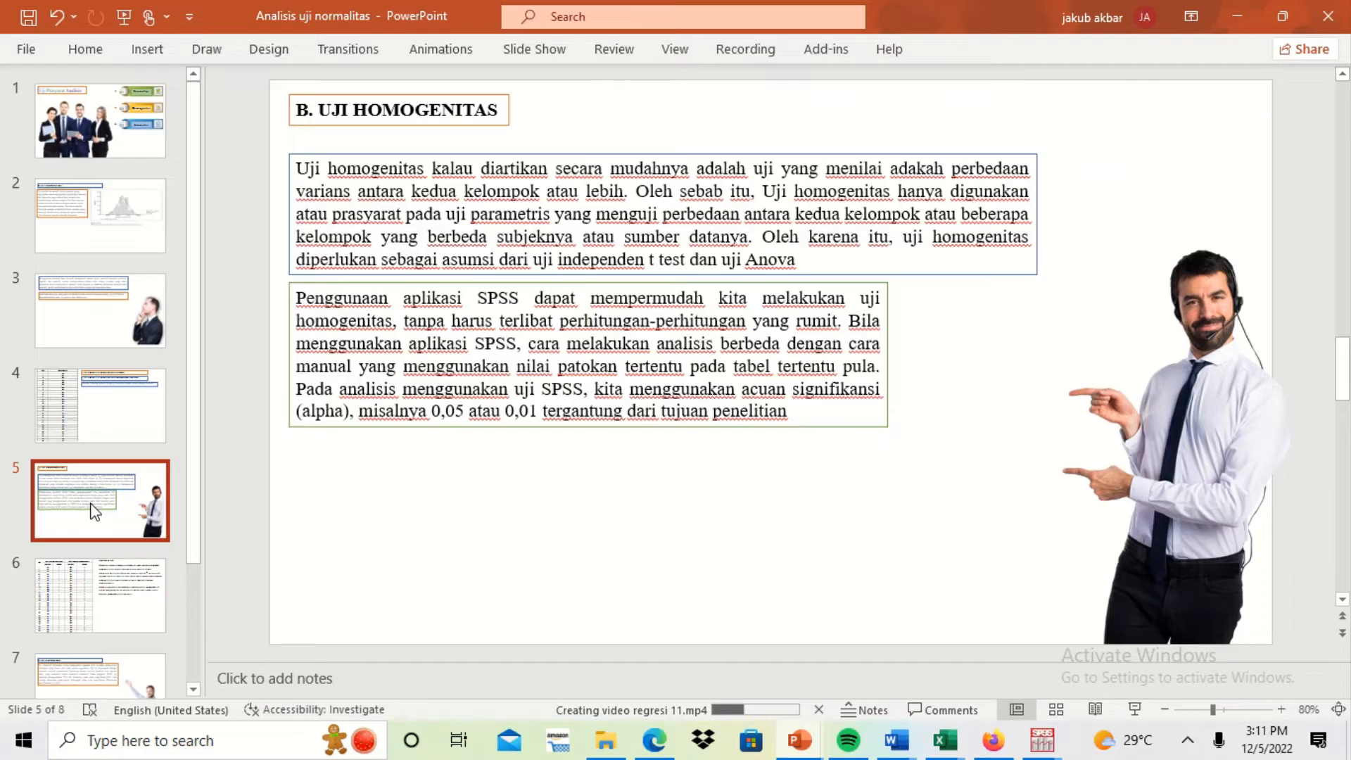
click(83, 417)
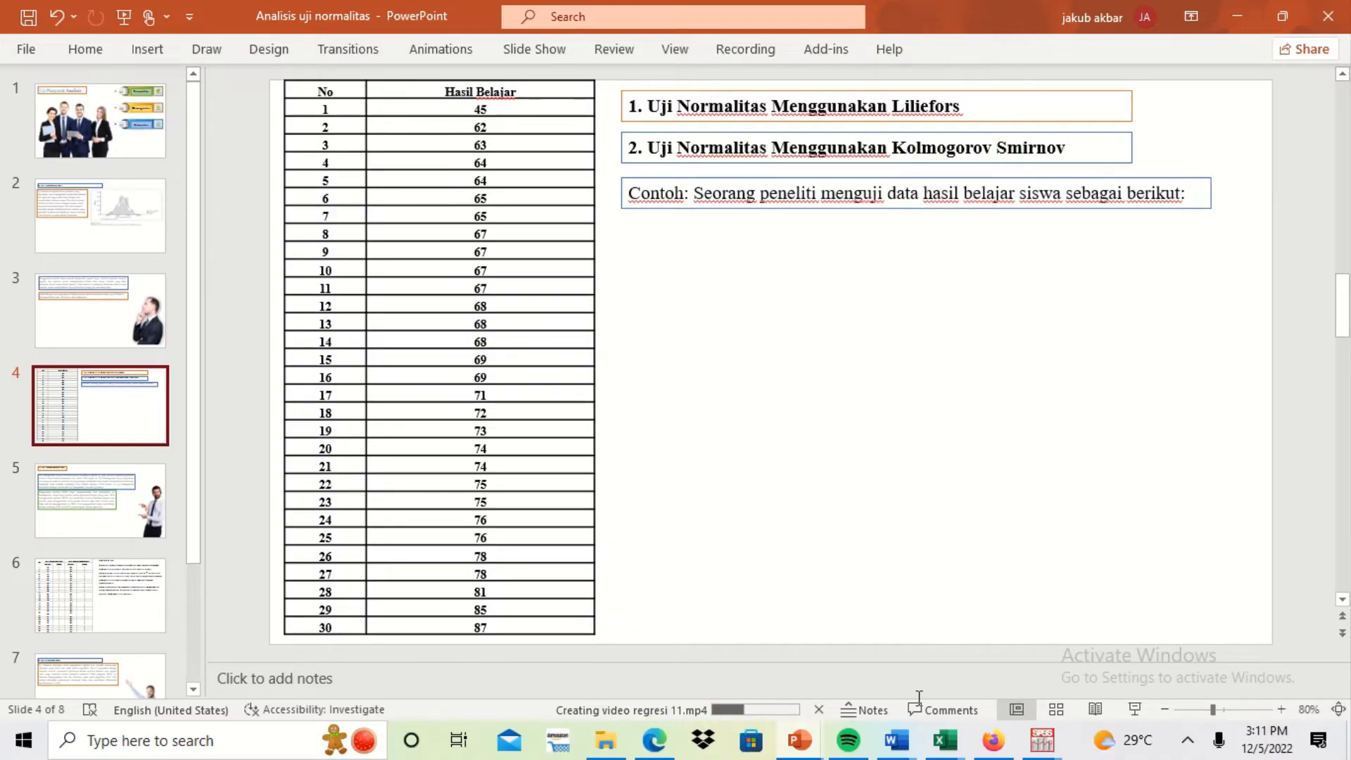
Switch to the SPSS Data Editor and run a one-sample Kolmogorov-Smirnov test on Hasil Belajar against the Normal distribution, keeping the default options.
mouse_move(1037, 756)
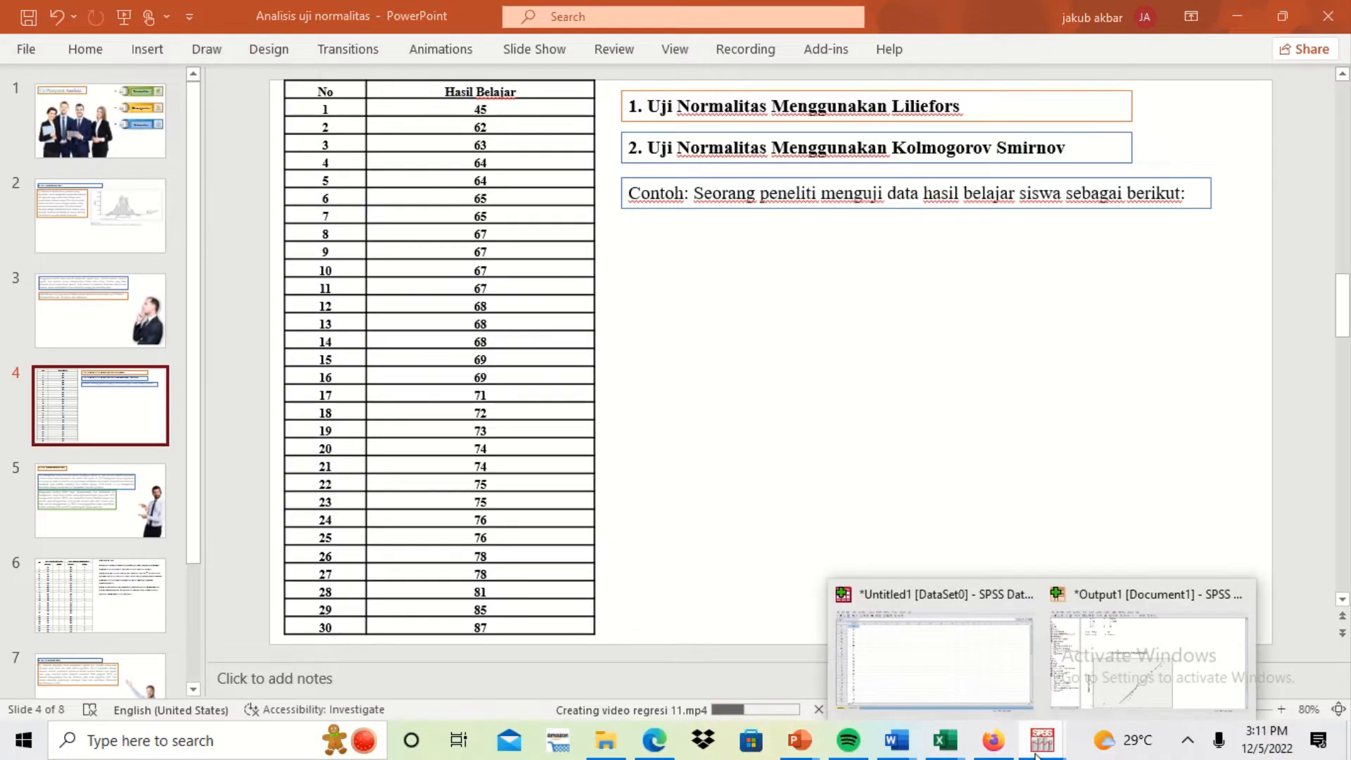
click(986, 661)
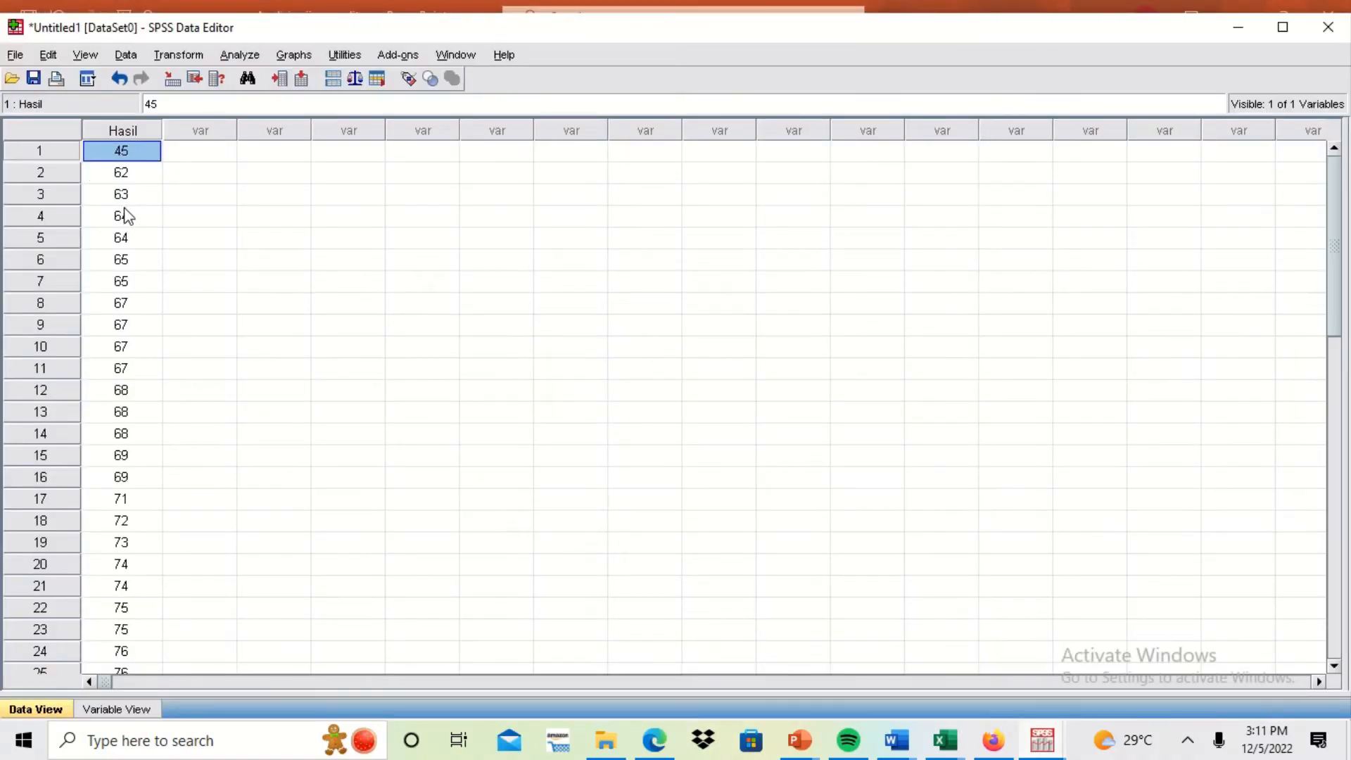
click(235, 56)
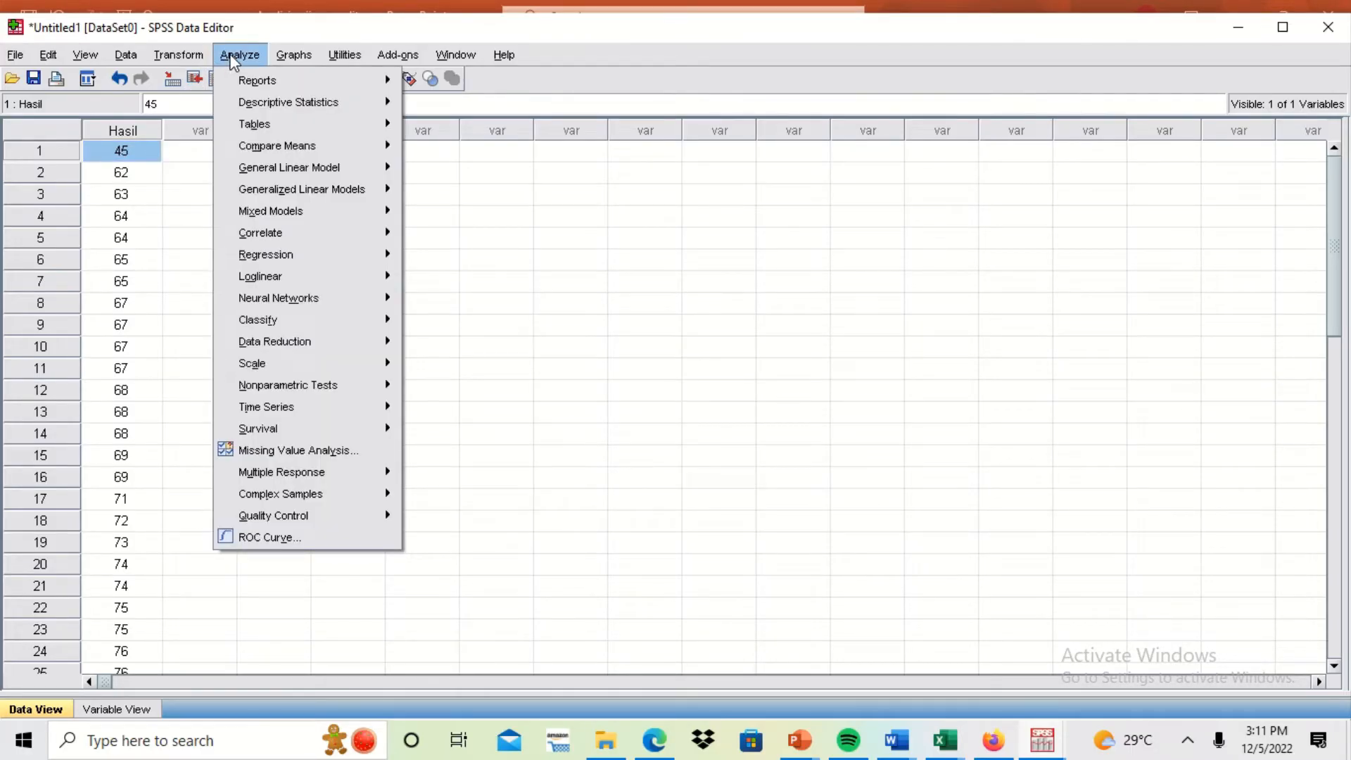
mouse_move(320, 386)
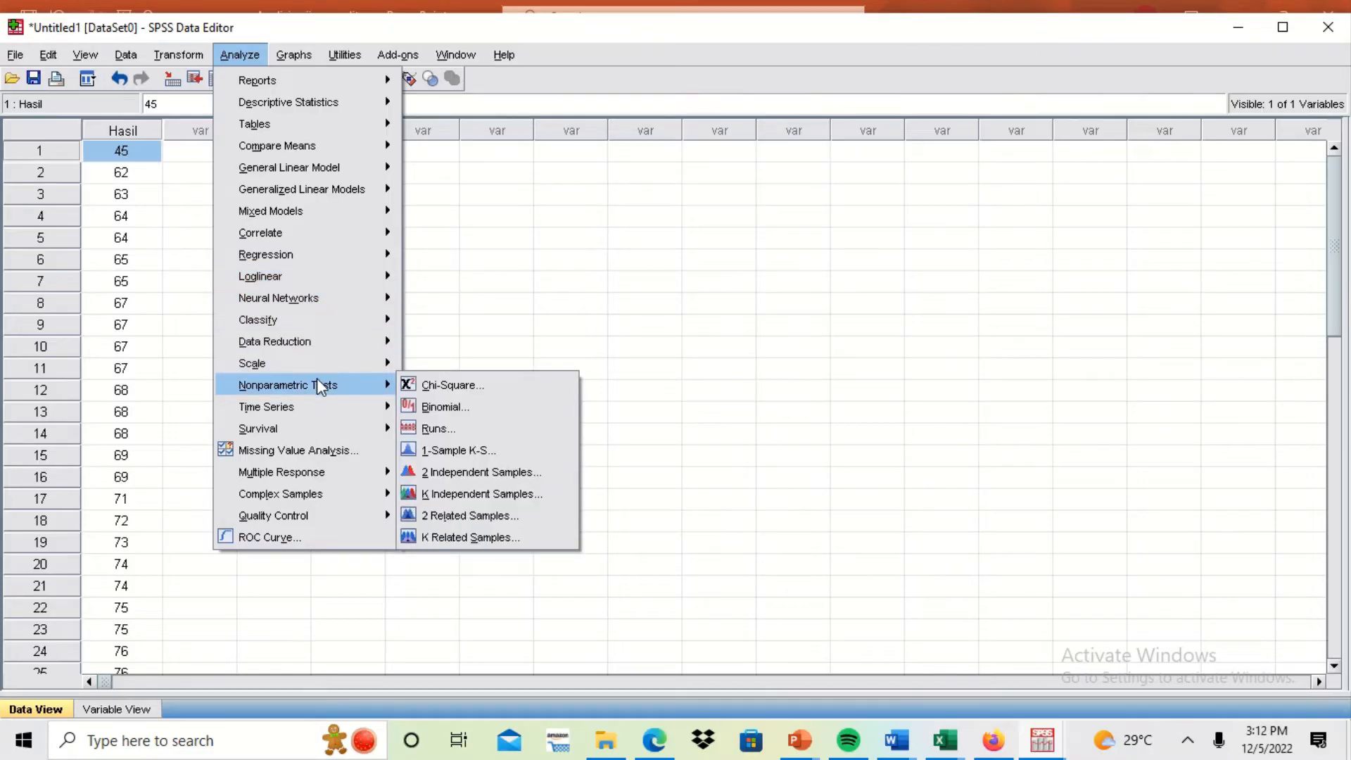
click(493, 452)
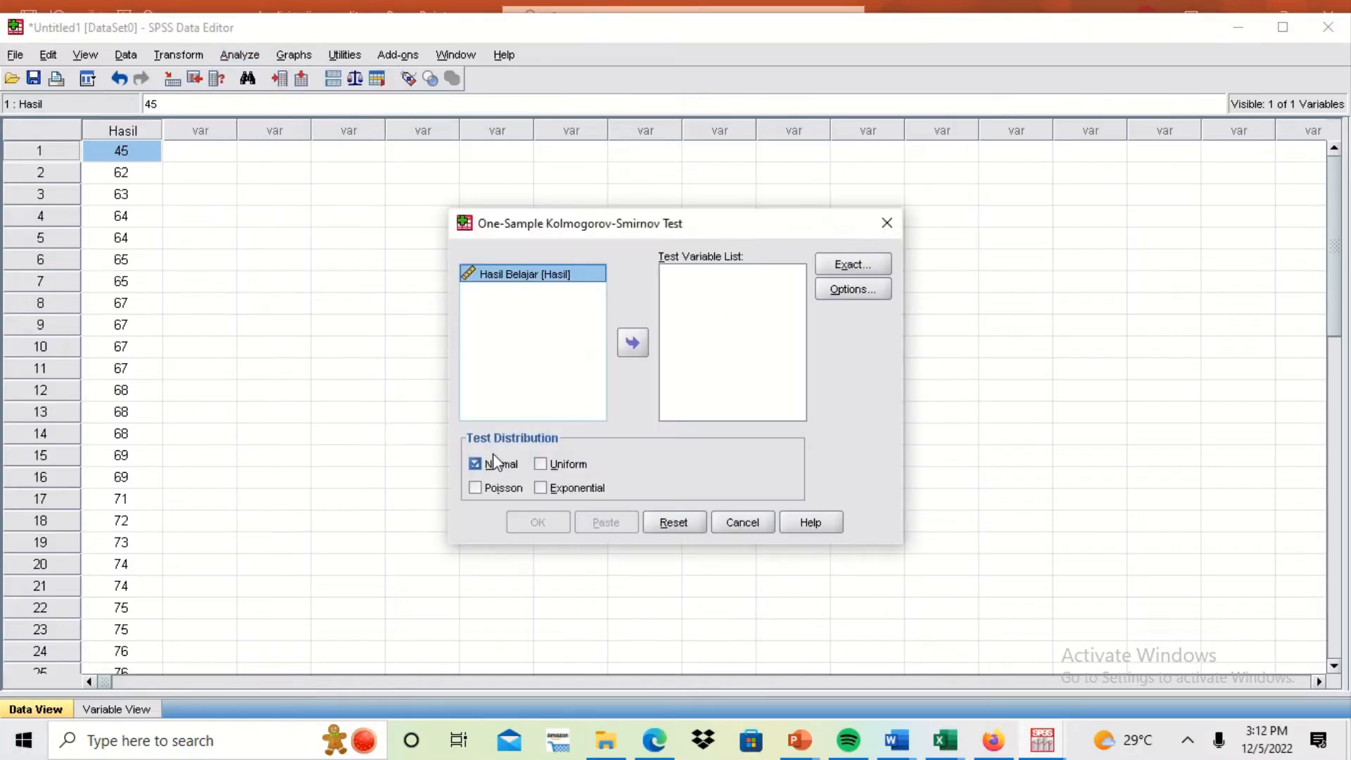
click(633, 343)
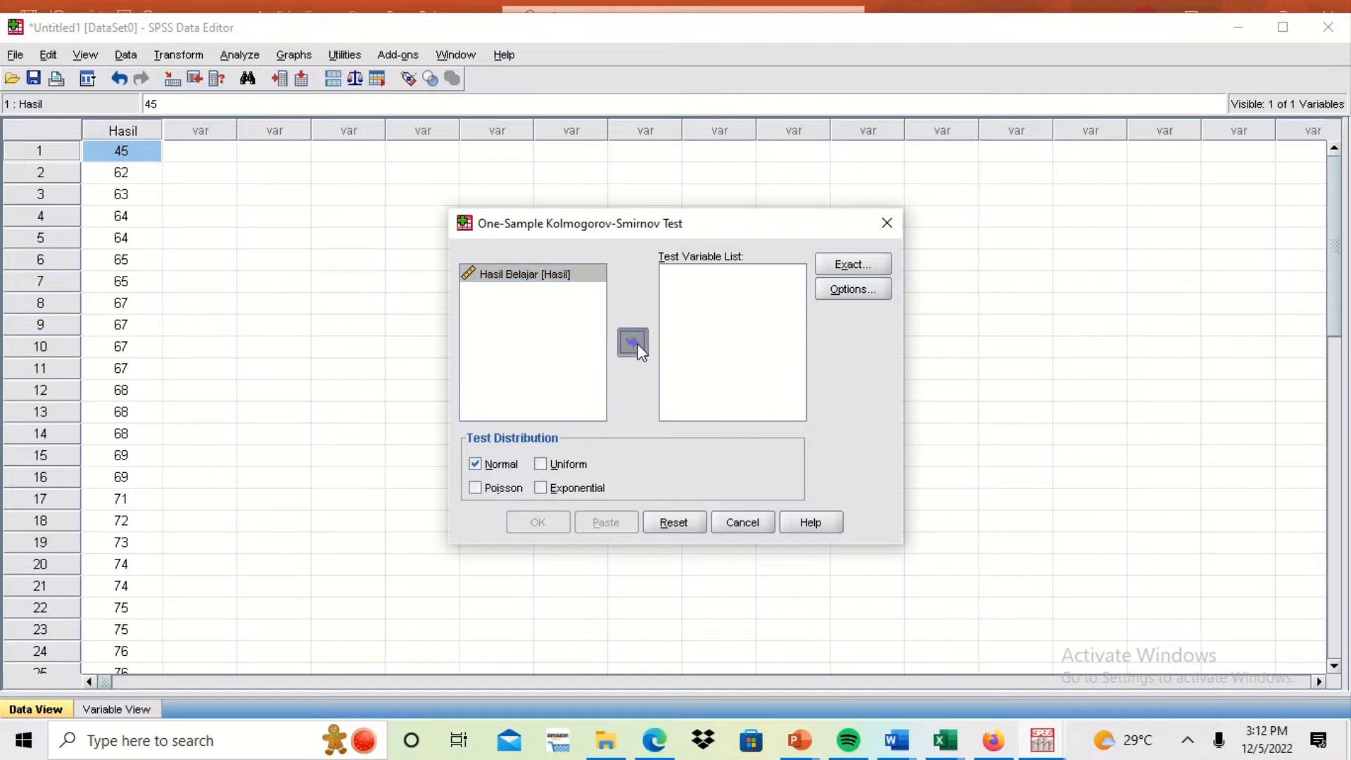
click(853, 294)
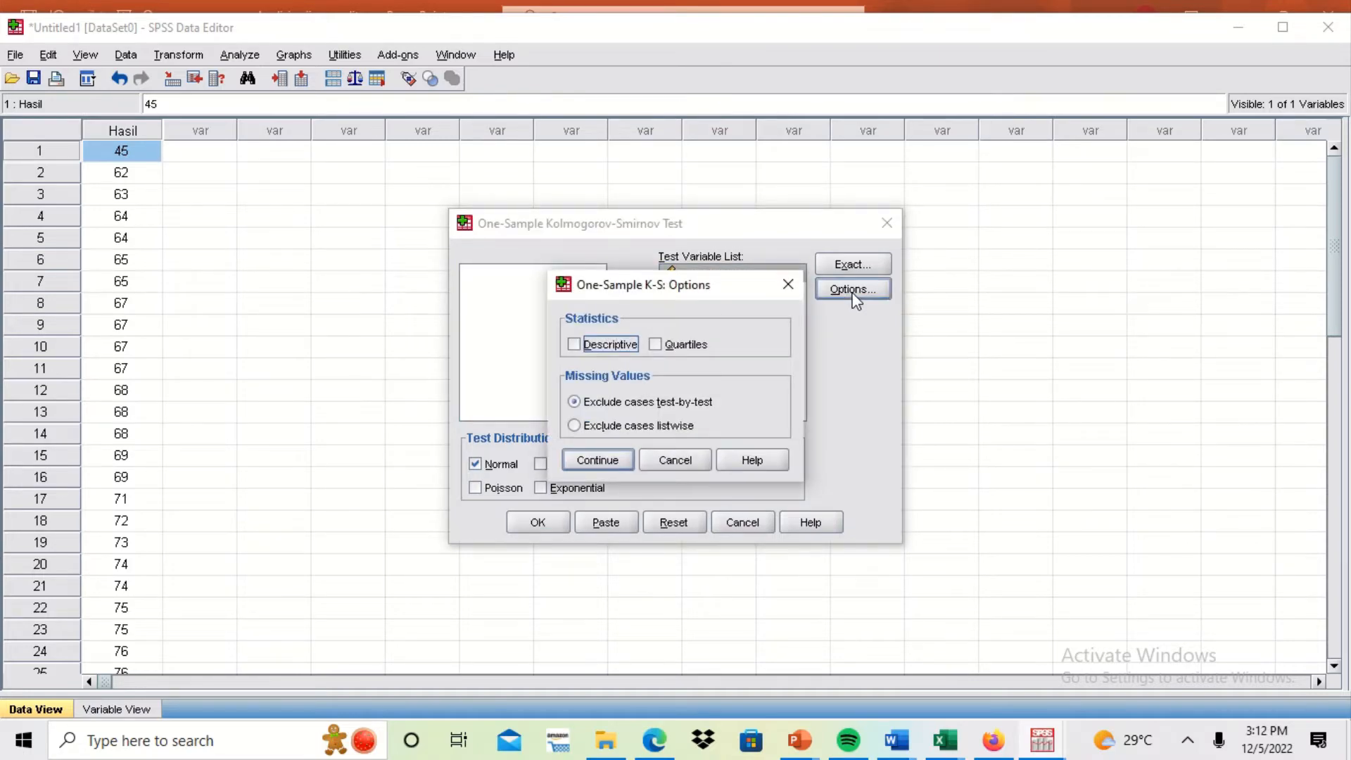
click(690, 466)
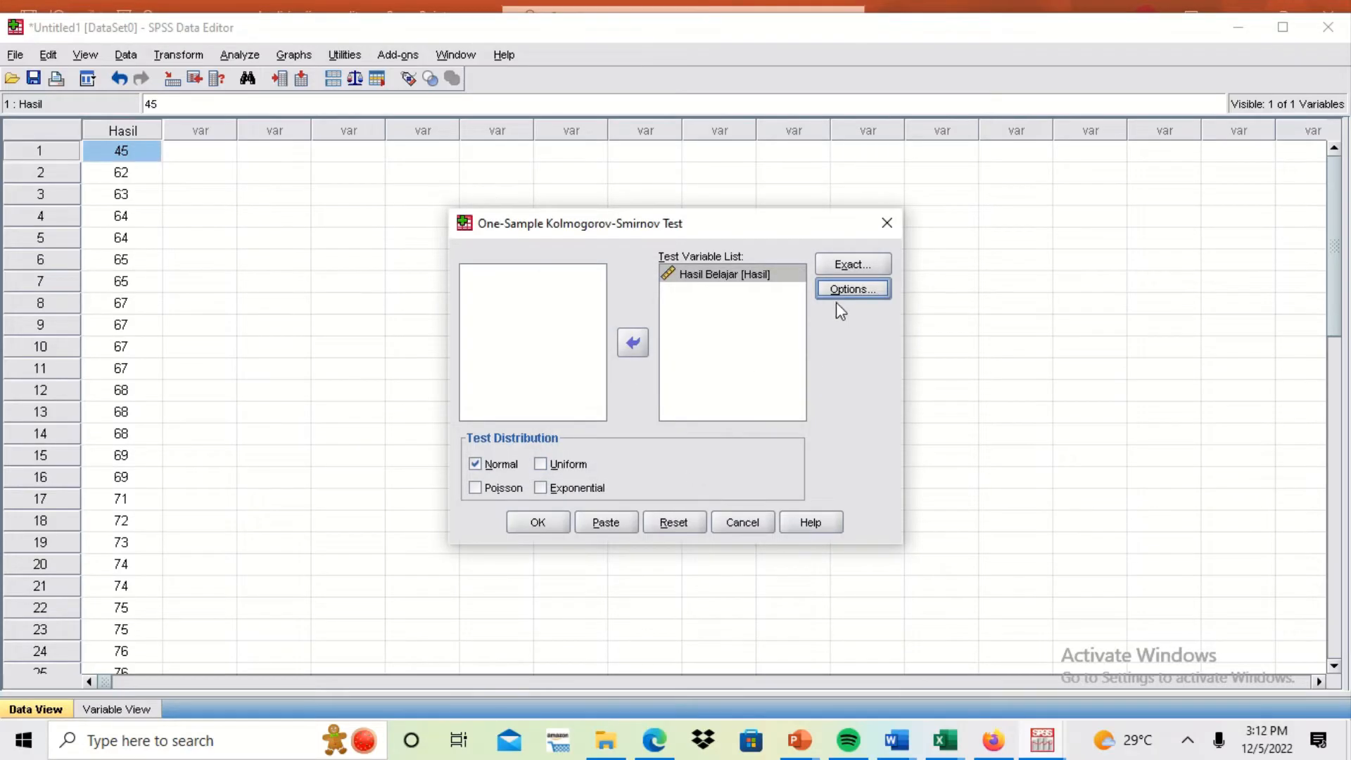
click(540, 522)
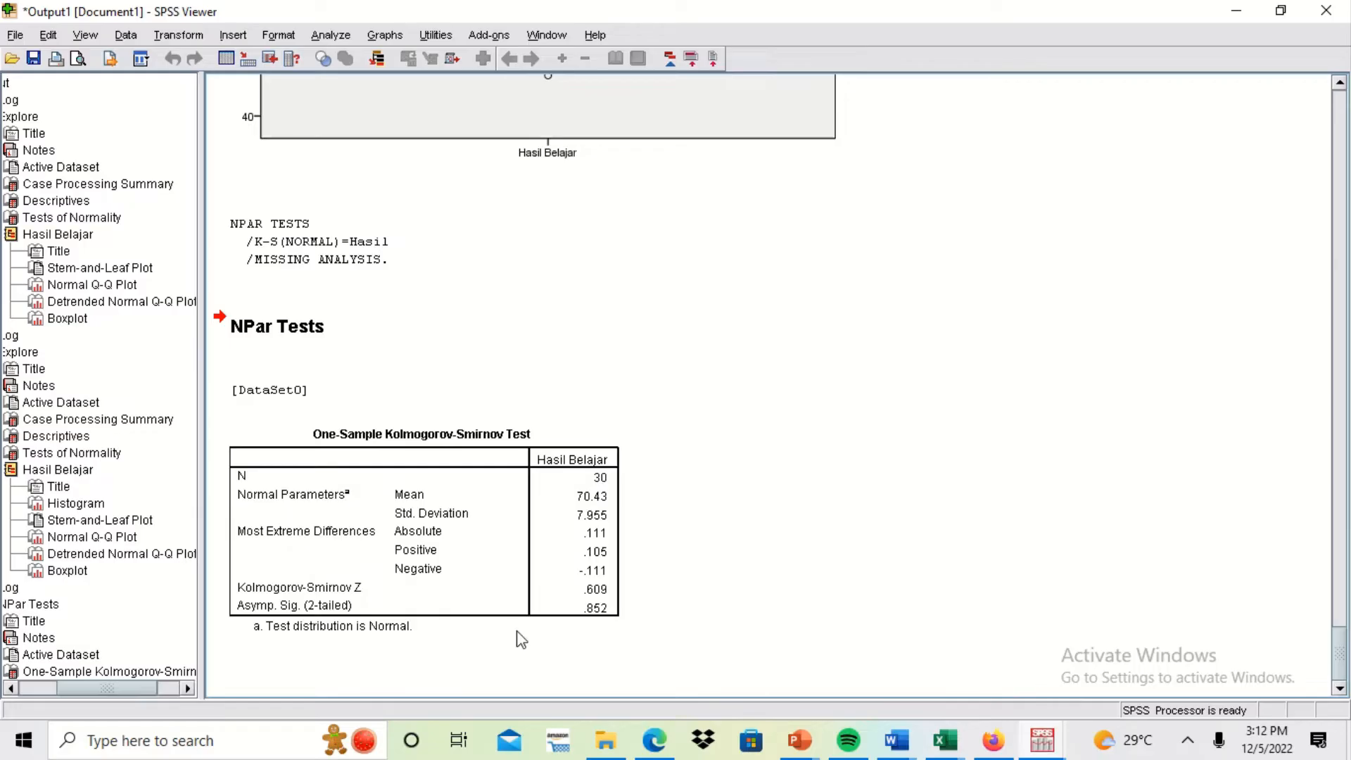
Snap the SPSS Viewer to half the screen and bring up the Word document containing the normality test interpretation.
click(576, 630)
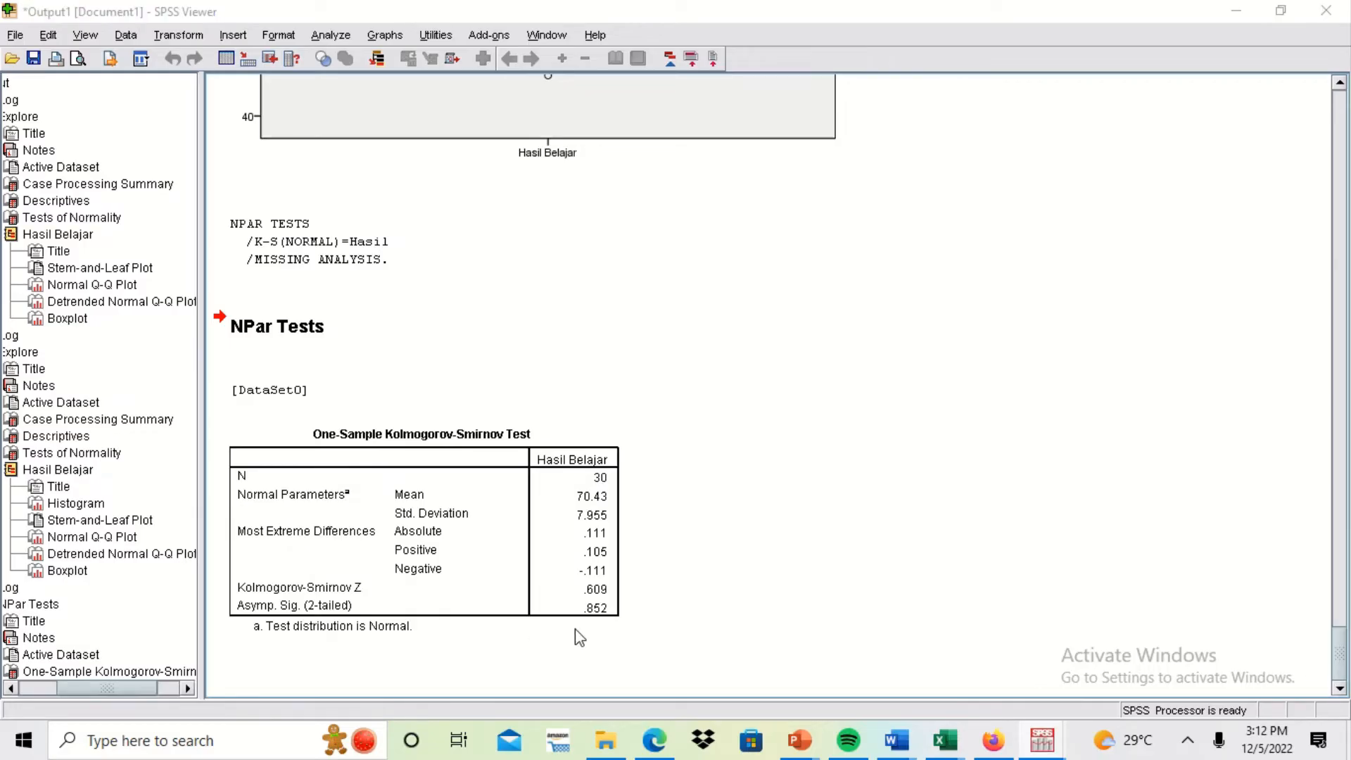
key(super+Right)
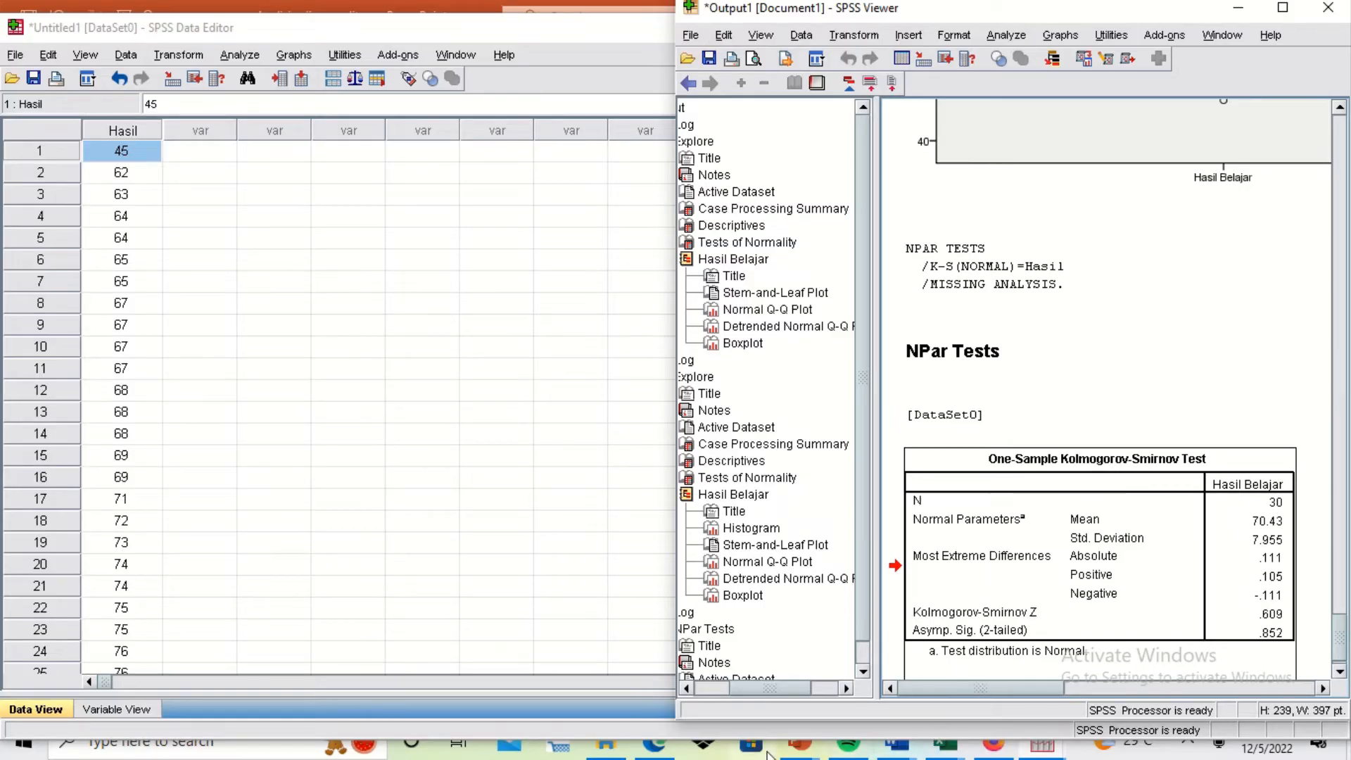
click(508, 566)
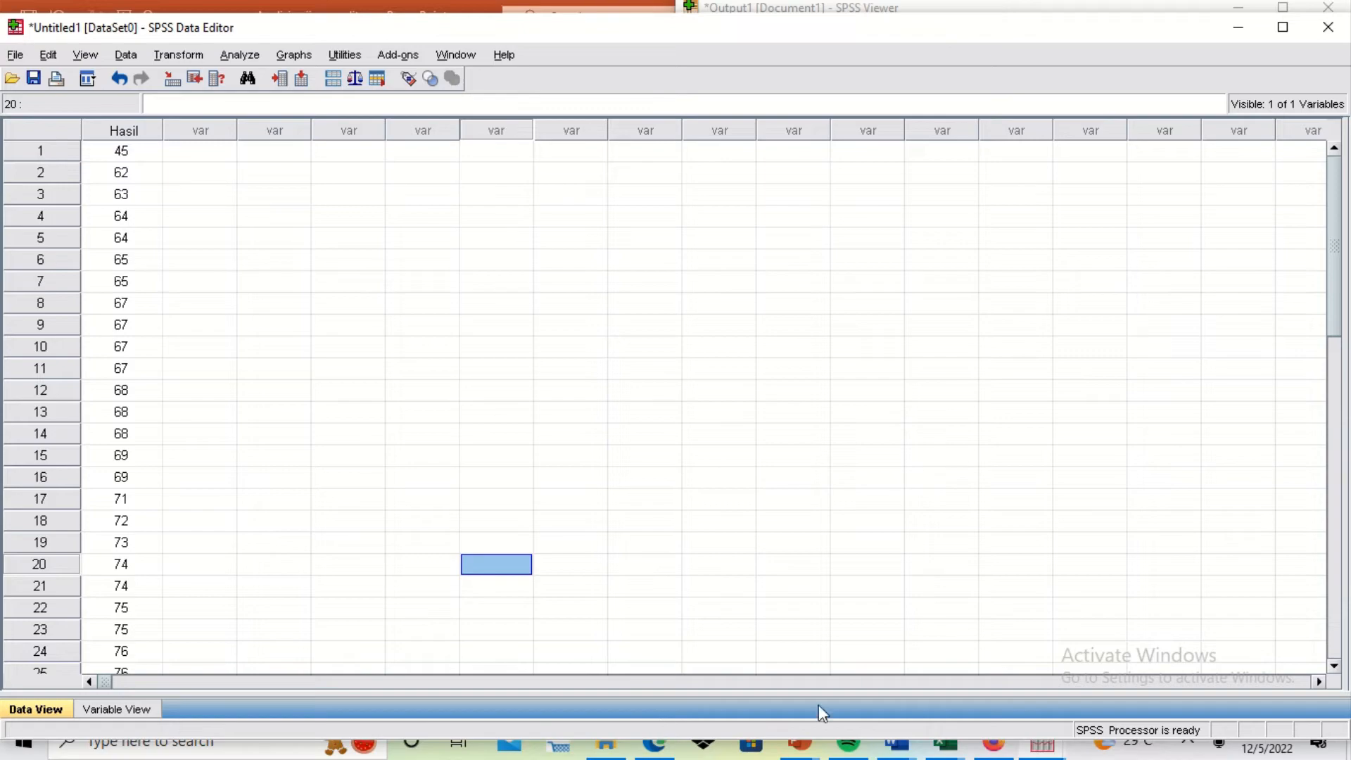
click(893, 741)
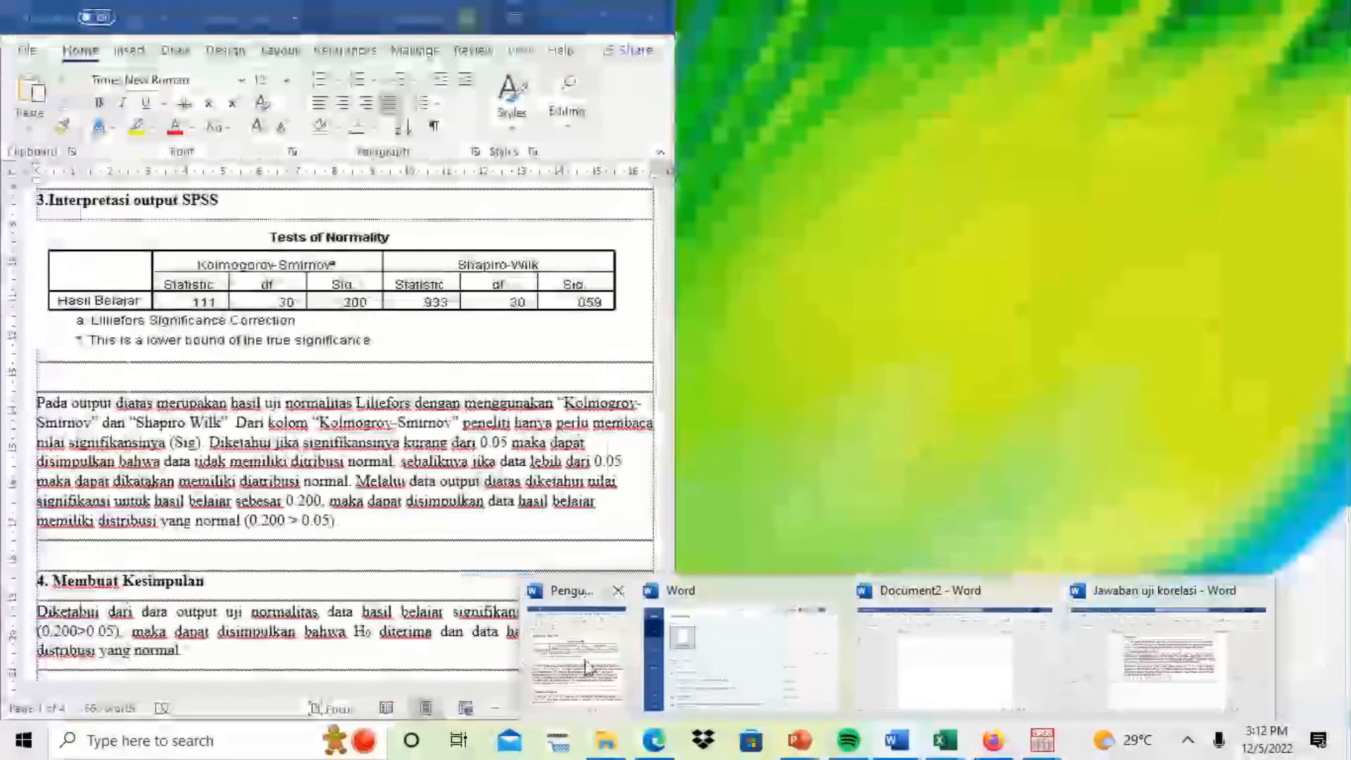
click(587, 668)
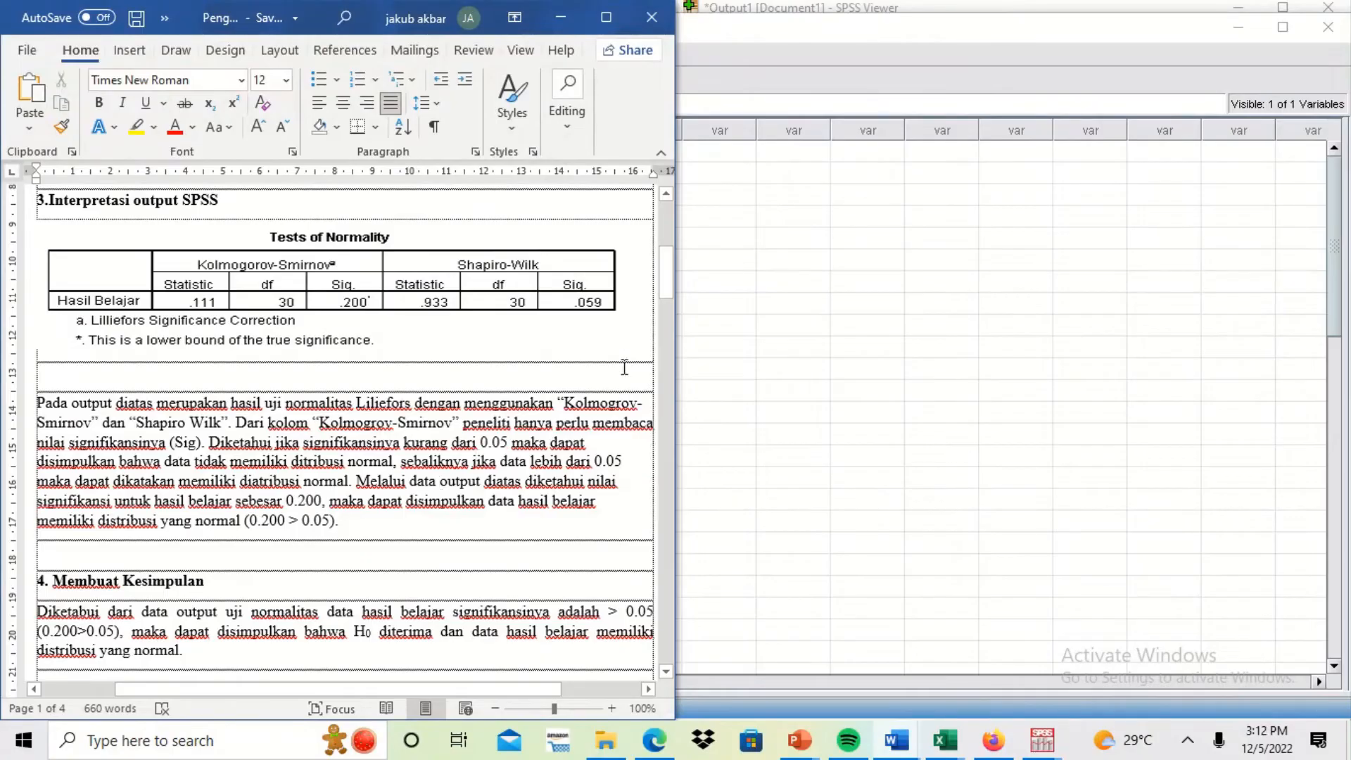
Read the hypotheses and test criteria in the document's Kolmogorov-Smirnov section, down to the Interpretasi output SPSS table.
drag(667, 281, 670, 364)
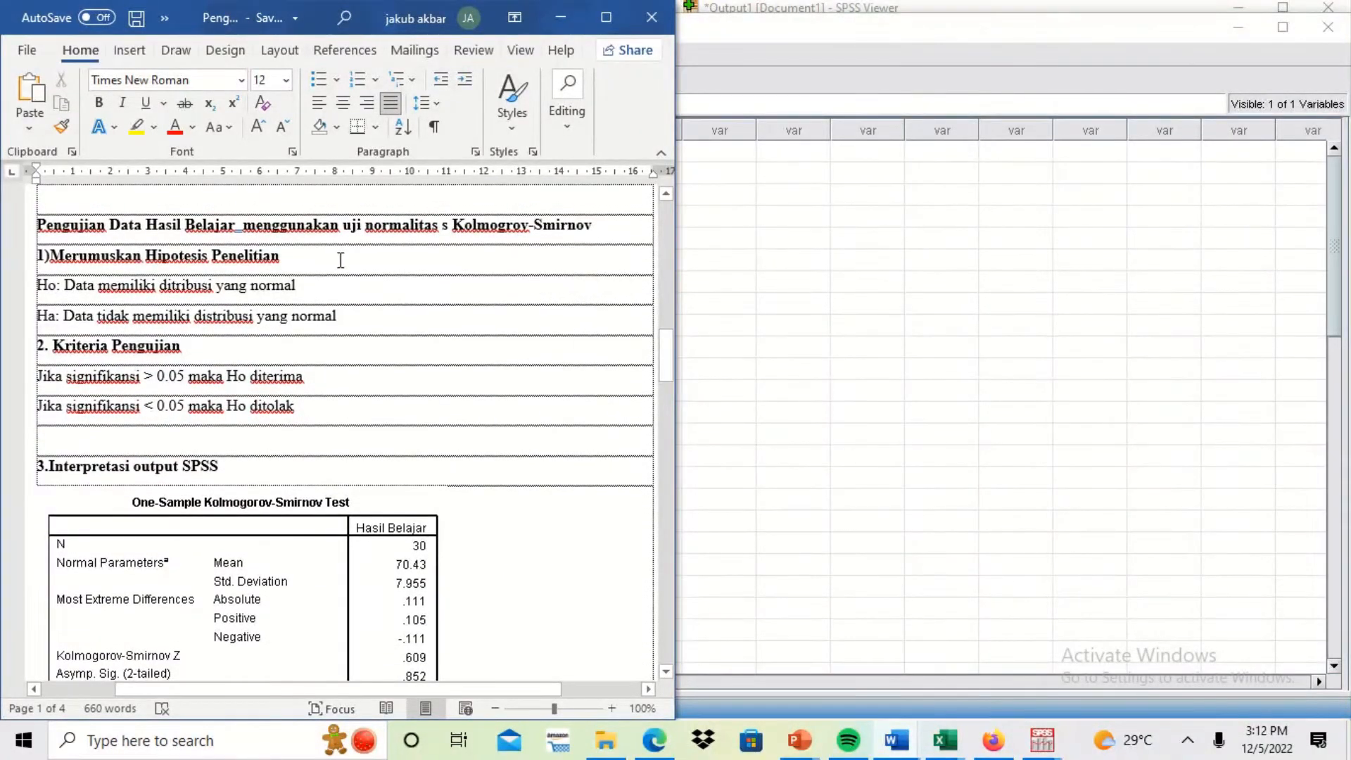
click(373, 250)
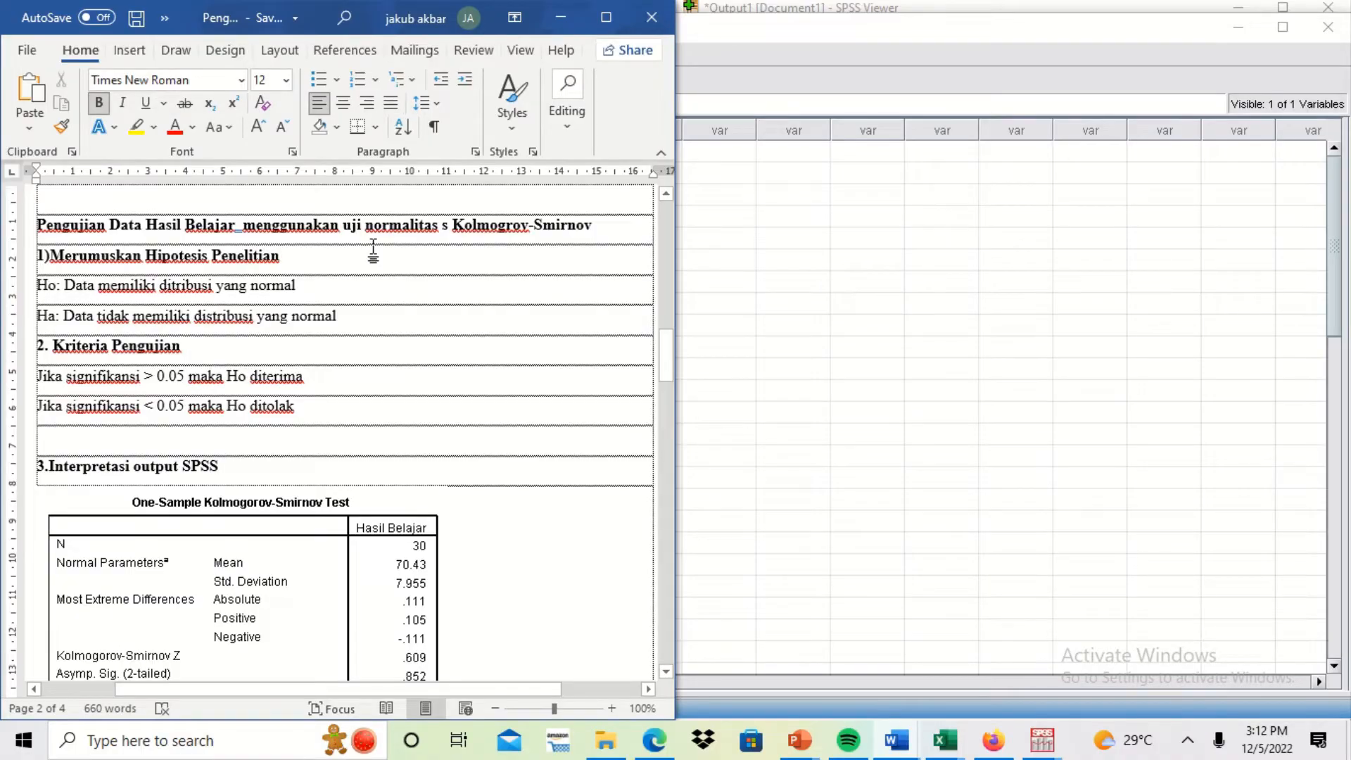
key(Down)
key(Down)
key(Down)
key(Down)
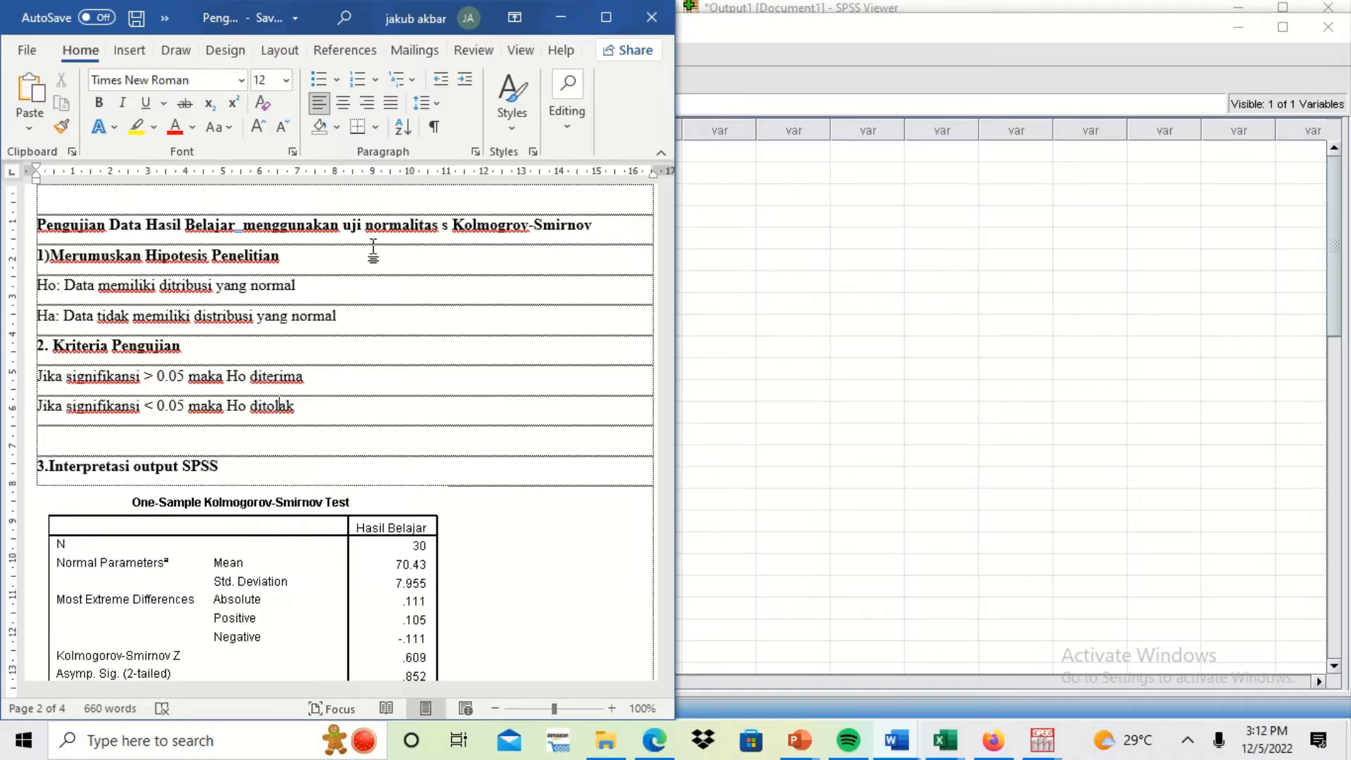
key(Down)
key(Down)
key(Down)
key(Down)
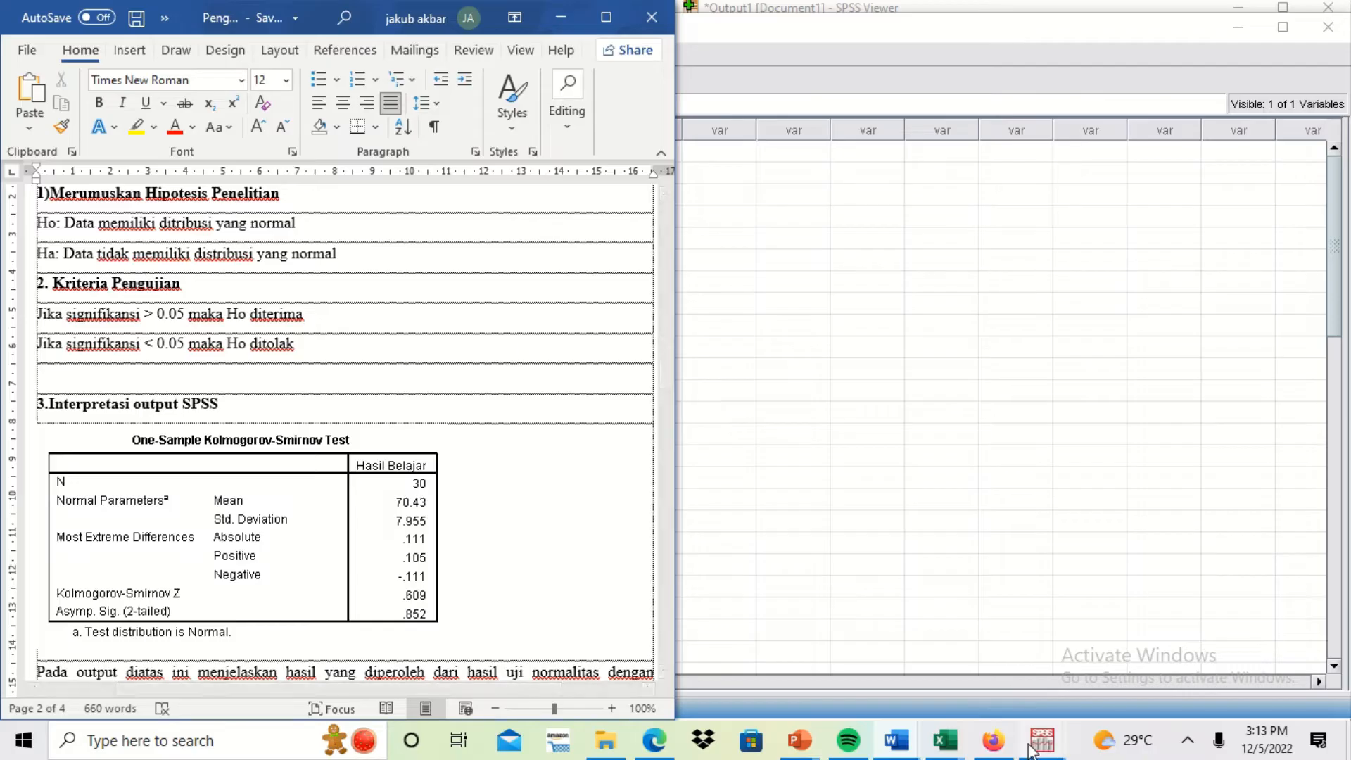
Show the SPSS output beside the document, compare the One-Sample Kolmogorov-Smirnov Test tables and read the interpretation paragraph.
mouse_move(1031, 748)
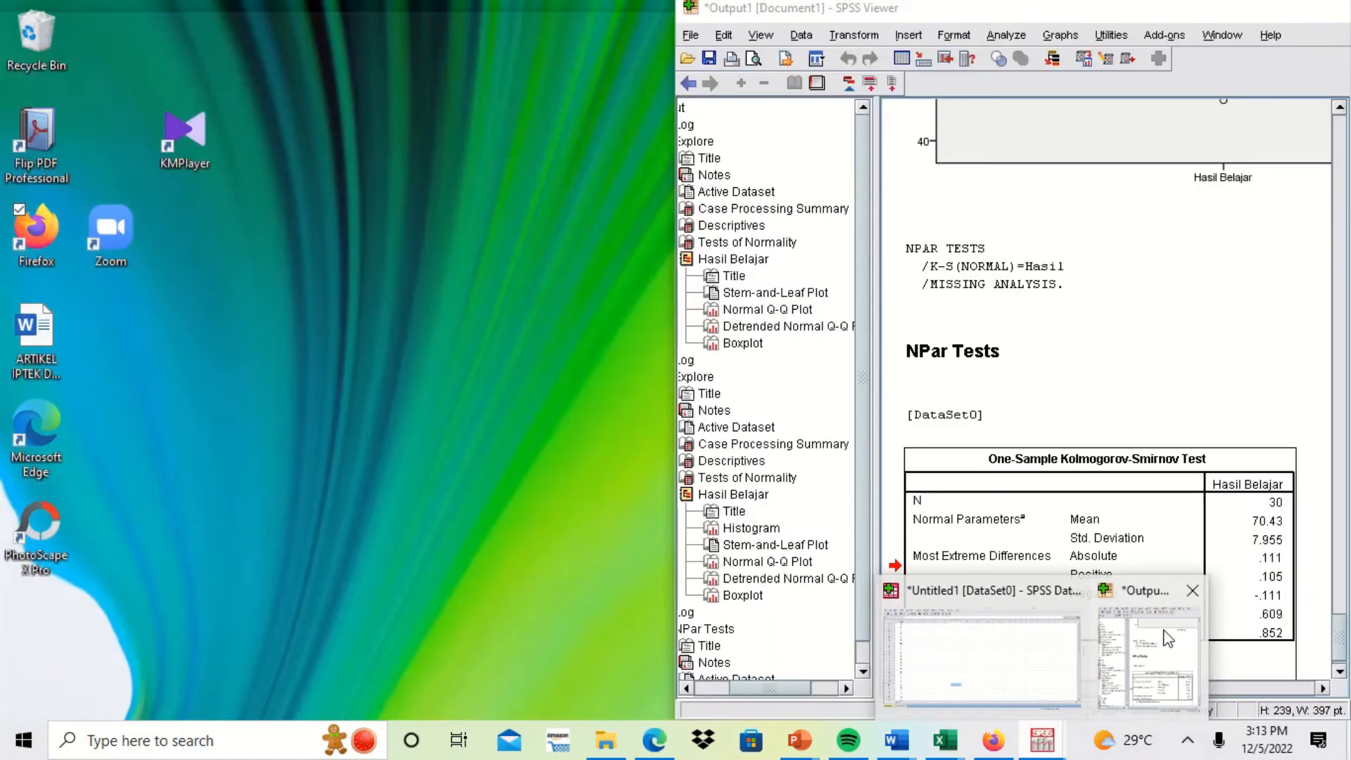
click(1163, 636)
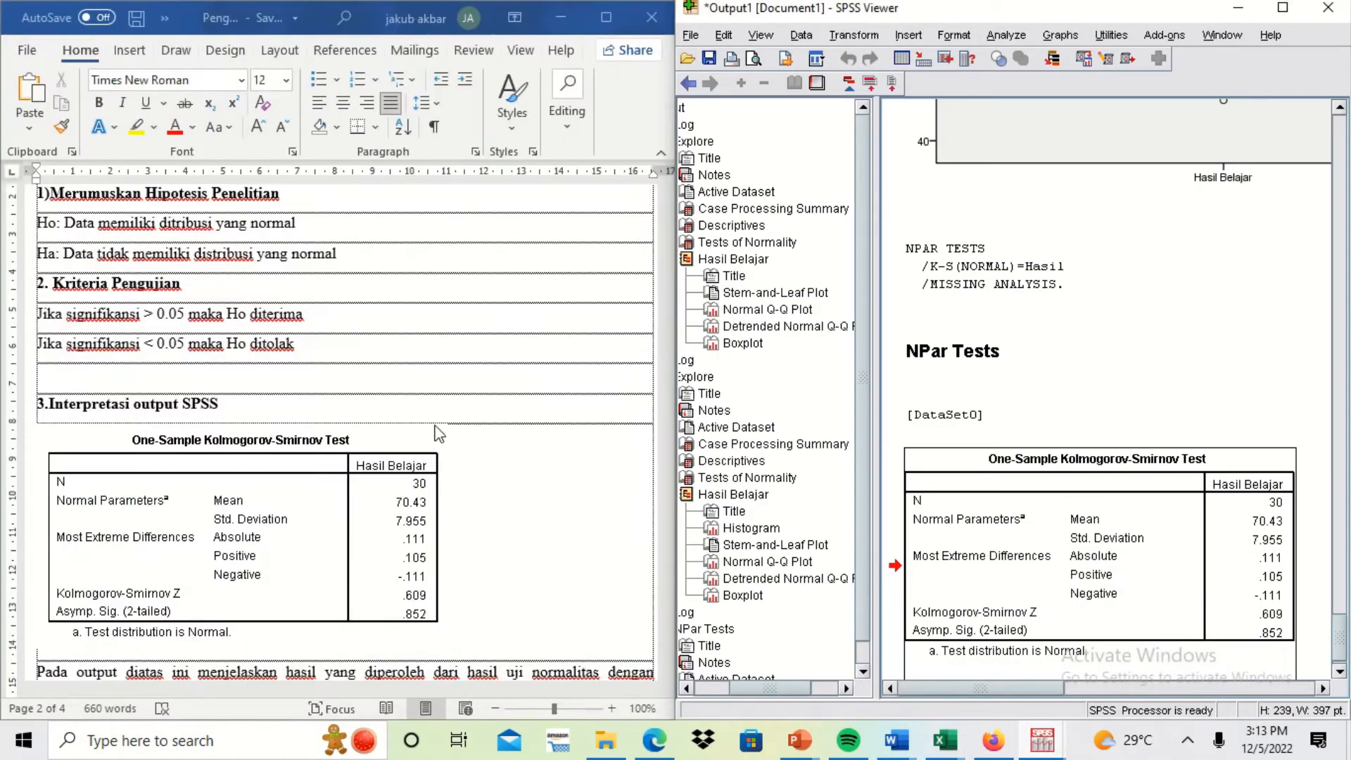
click(236, 414)
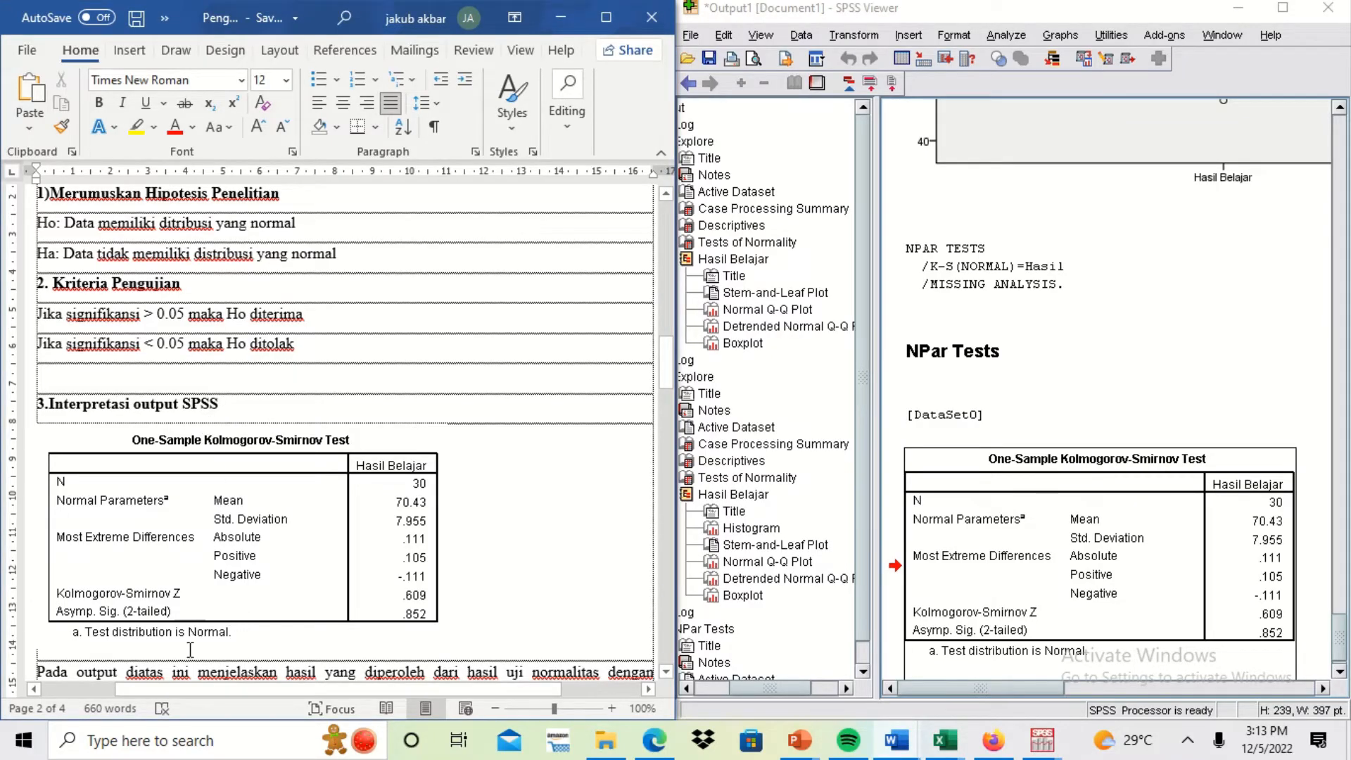
click(240, 637)
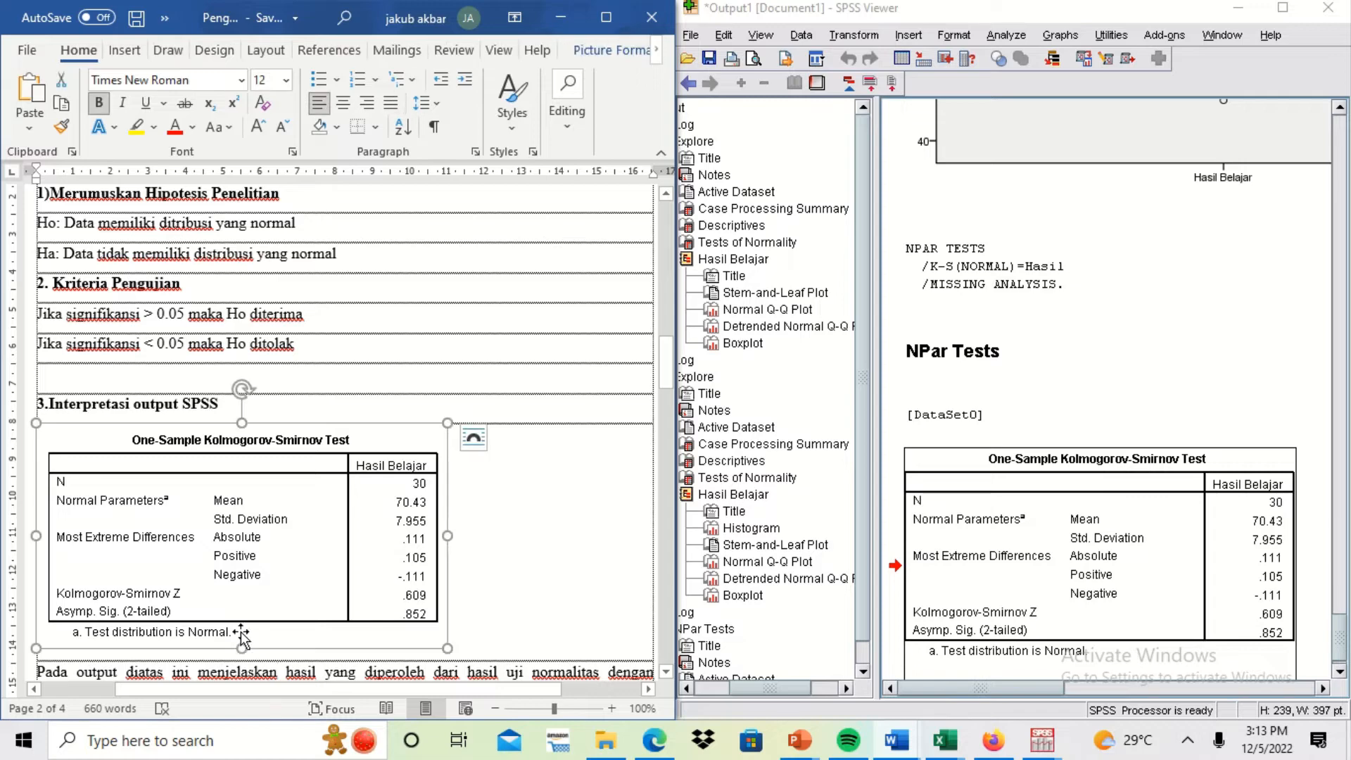
click(329, 668)
scroll(329, 668, down, 2)
scroll(329, 669, down, 4)
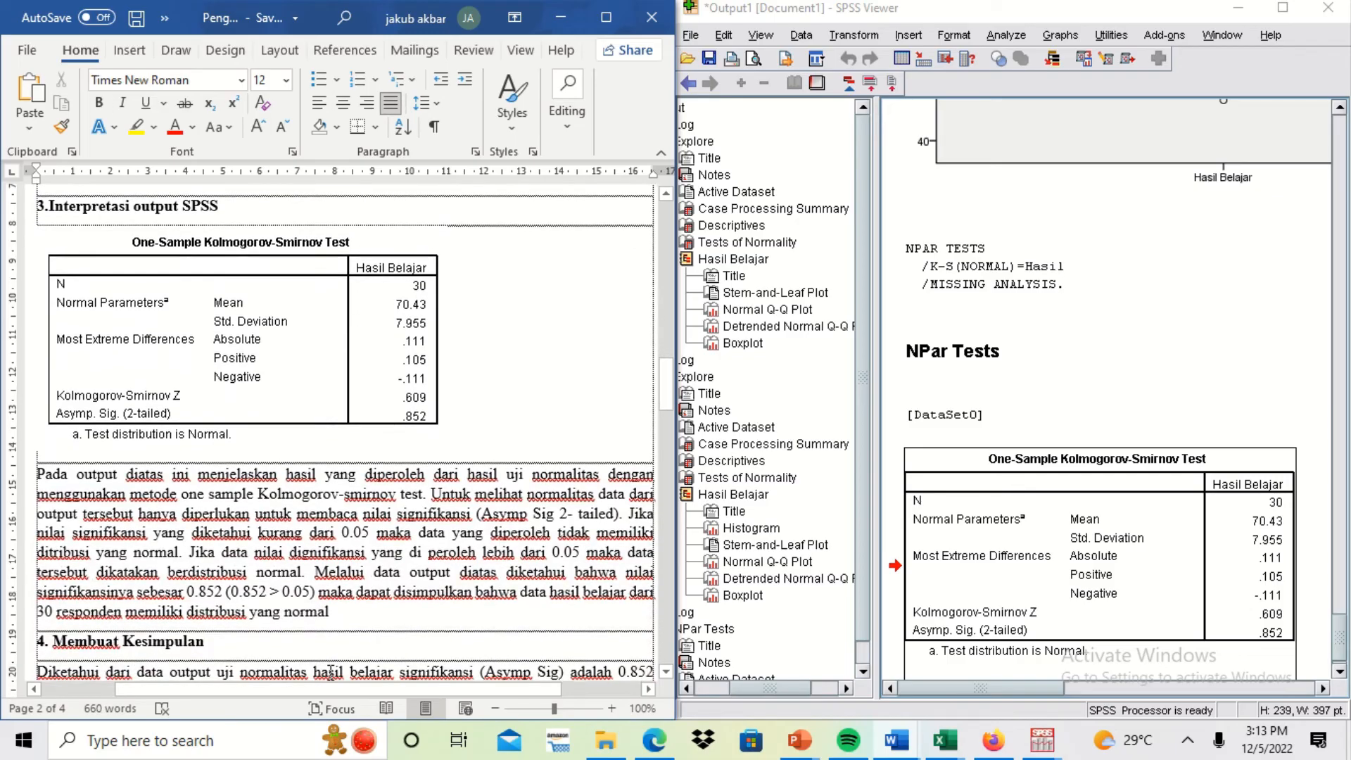
drag(252, 696, 259, 695)
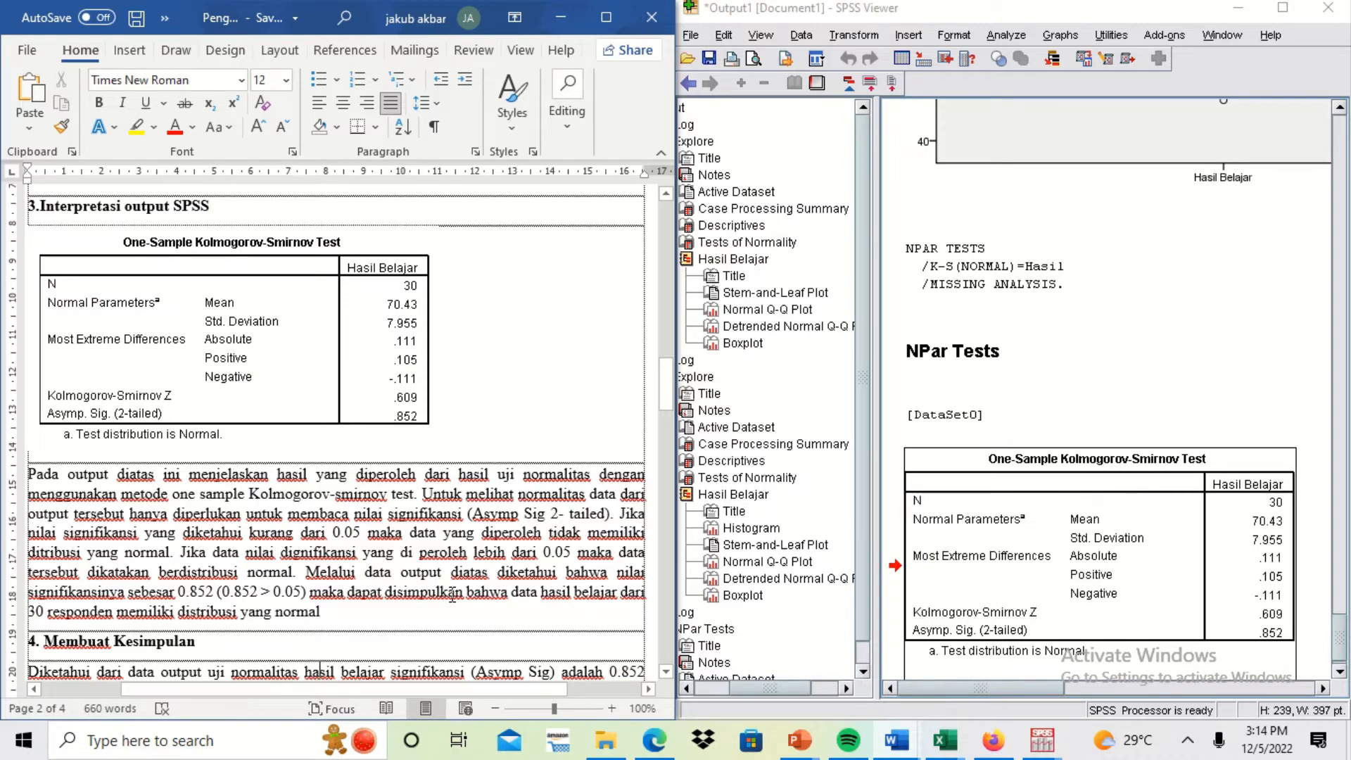
Read the Membuat Kesimpulan paragraph for the Kolmogorov-Smirnov test, continuing down to the UJI HOMOGENITAS heading.
click(393, 608)
key(Down)
key(Down)
key(Down)
key(Down)
key(Down)
key(Down)
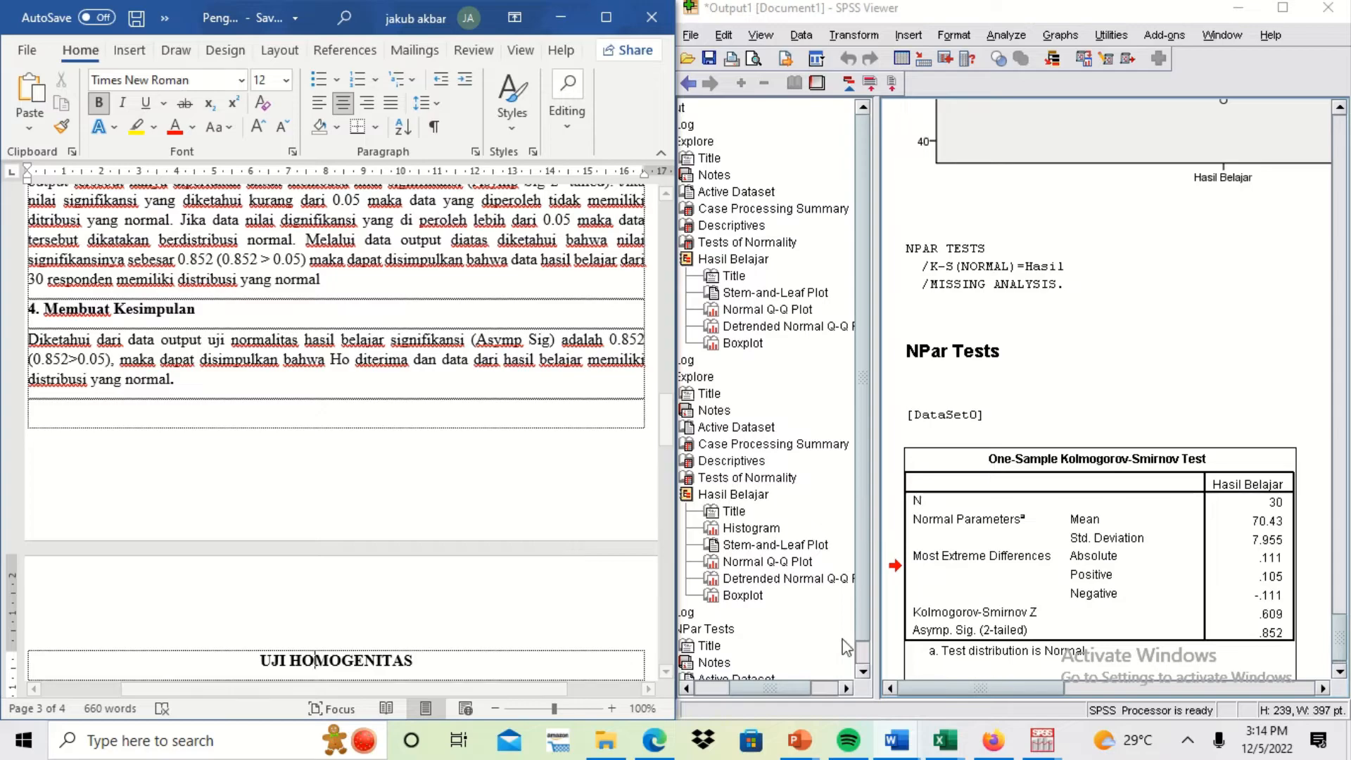
Switch to the Analisis uji normalitas presentation and show slide 5 on Uji Homogenitas as a full-screen slide show.
mouse_move(807, 748)
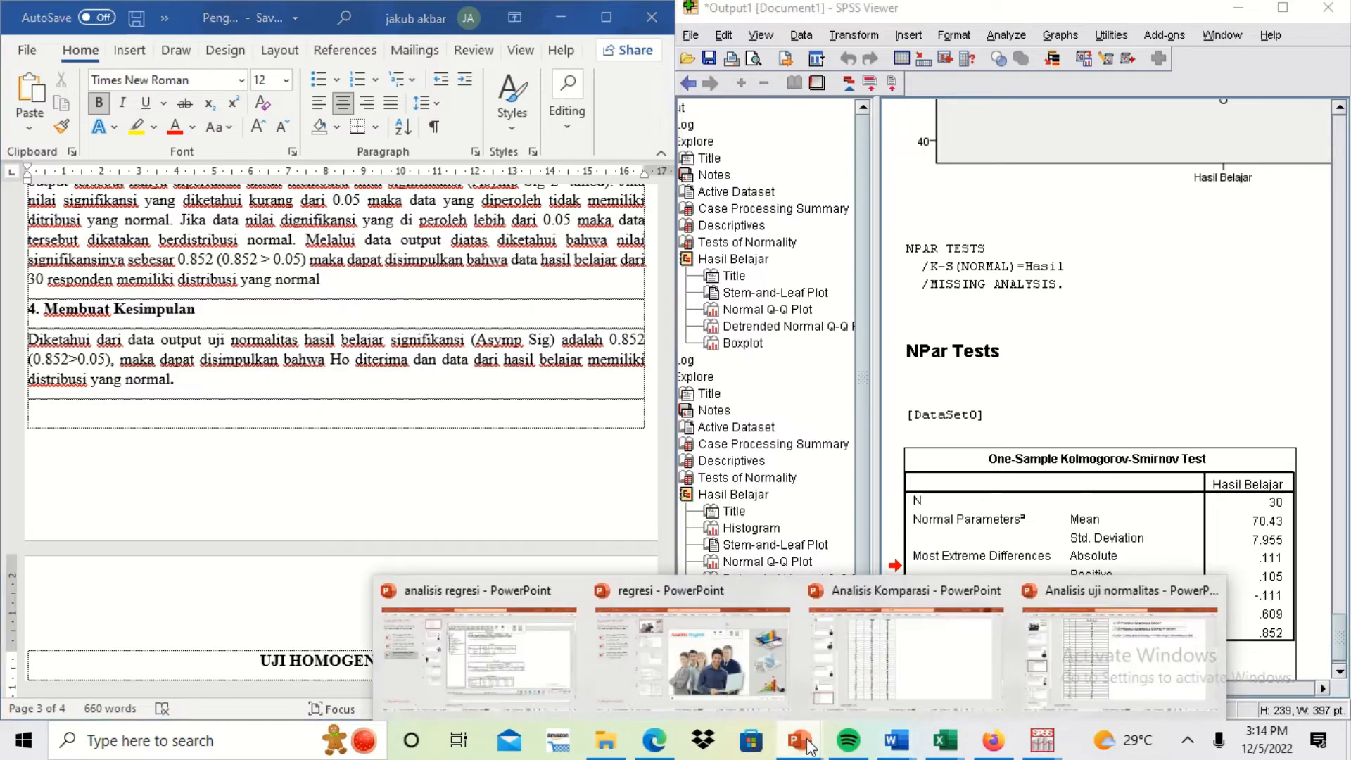
click(718, 658)
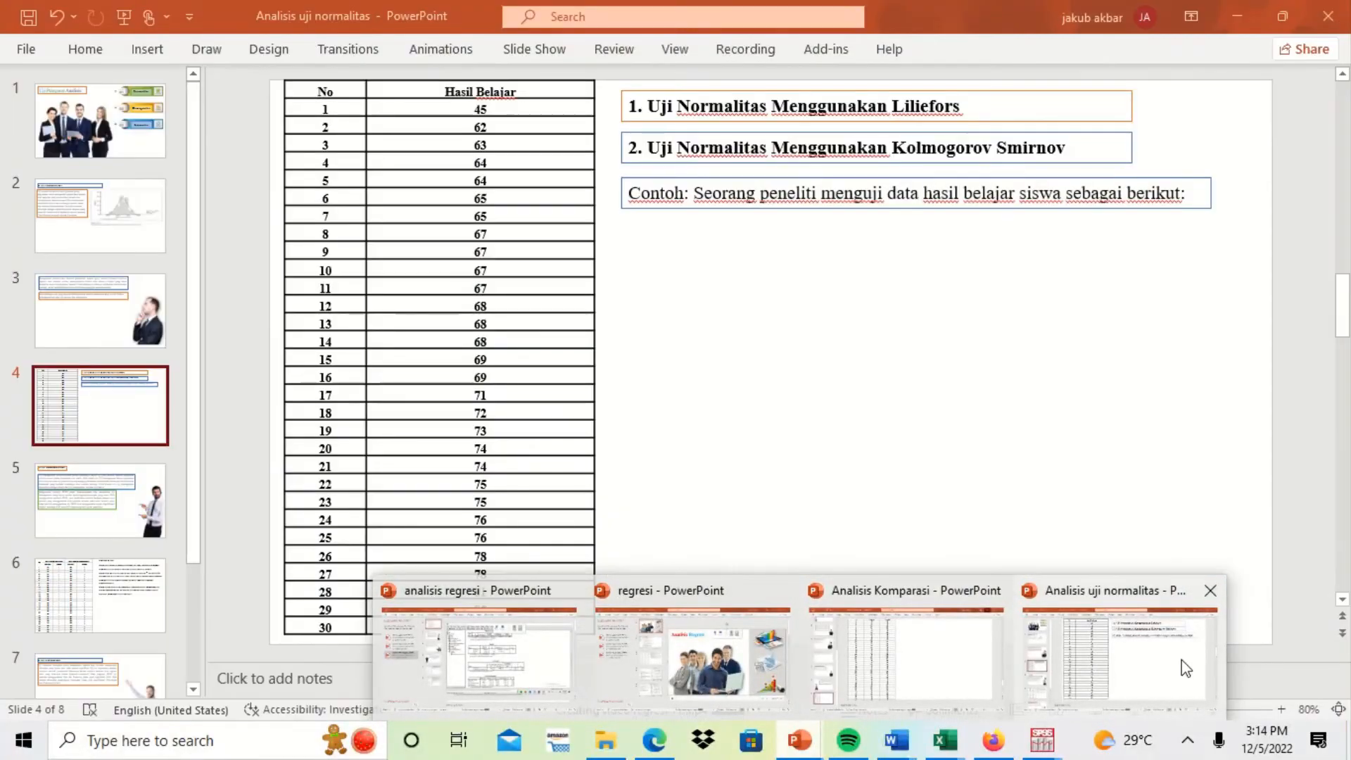
click(1186, 669)
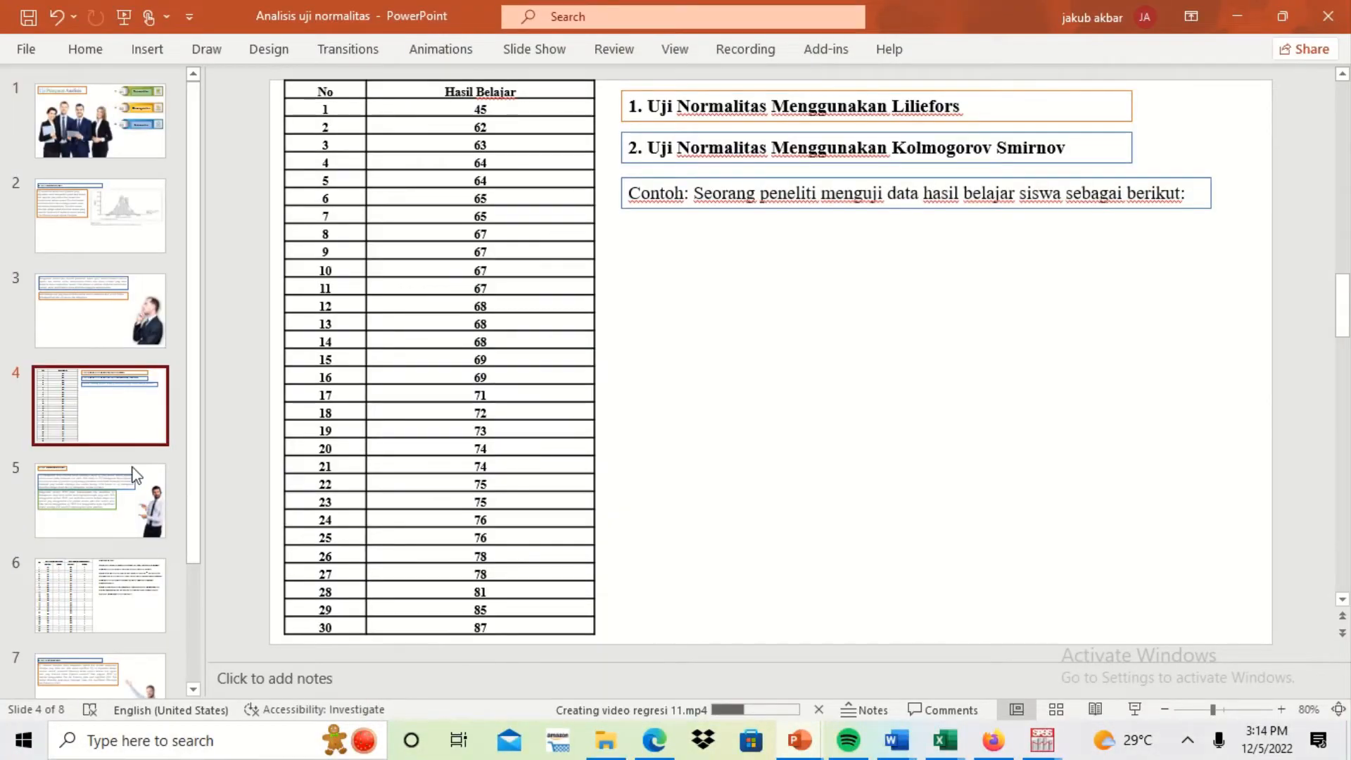
click(106, 481)
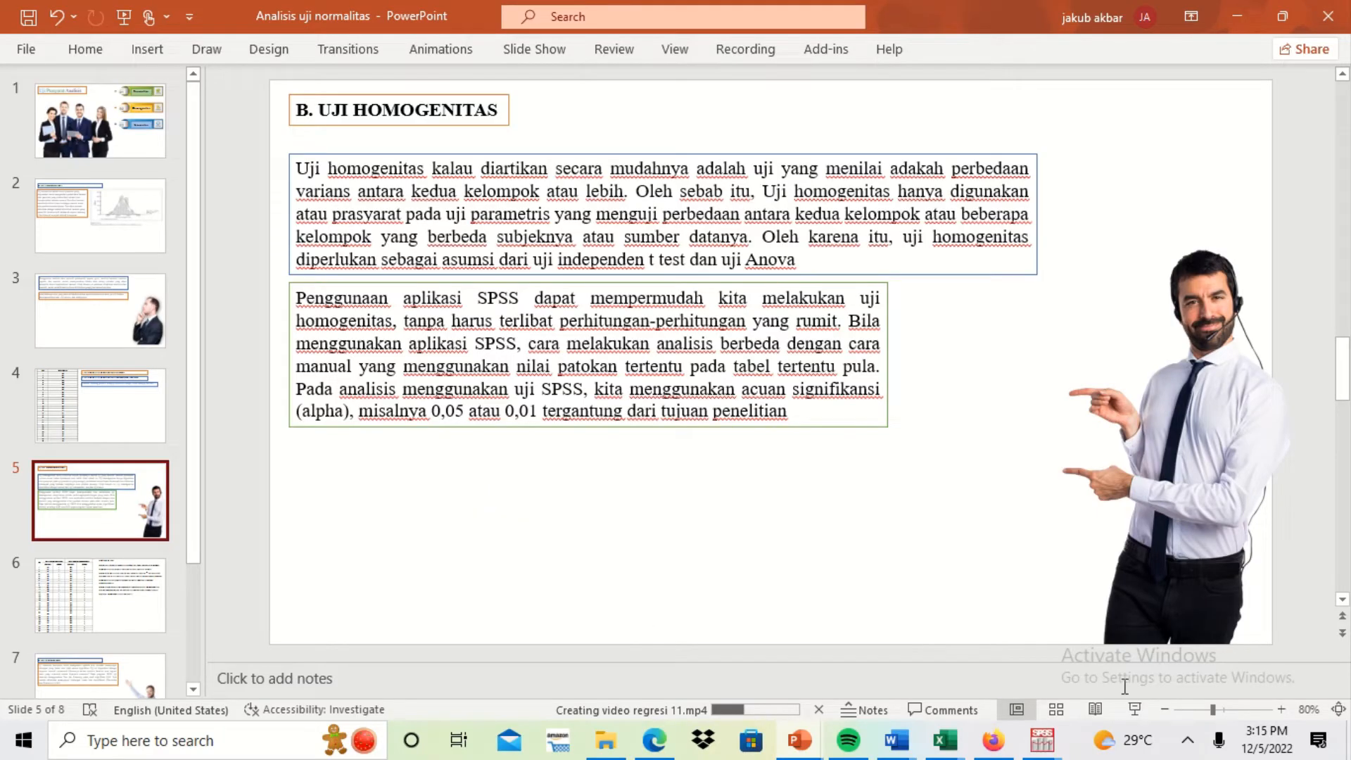
click(1136, 712)
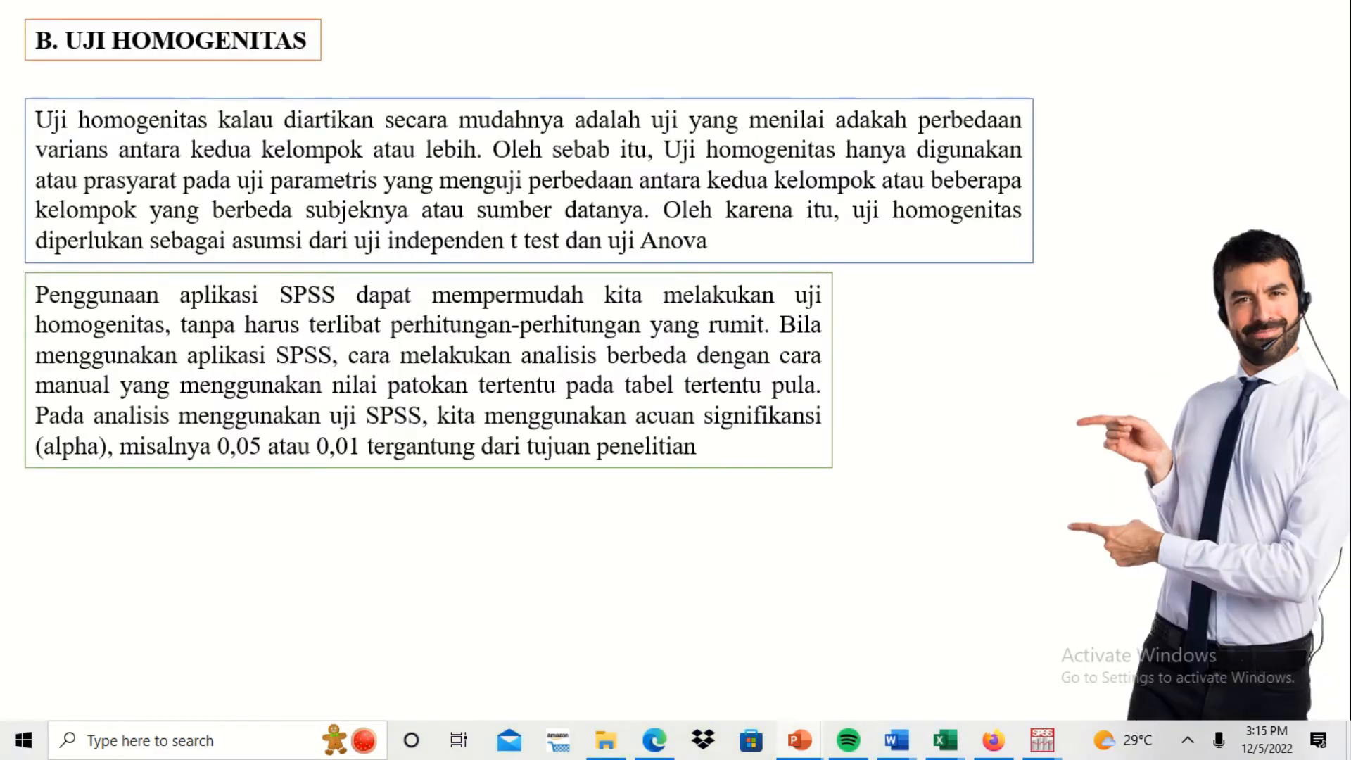
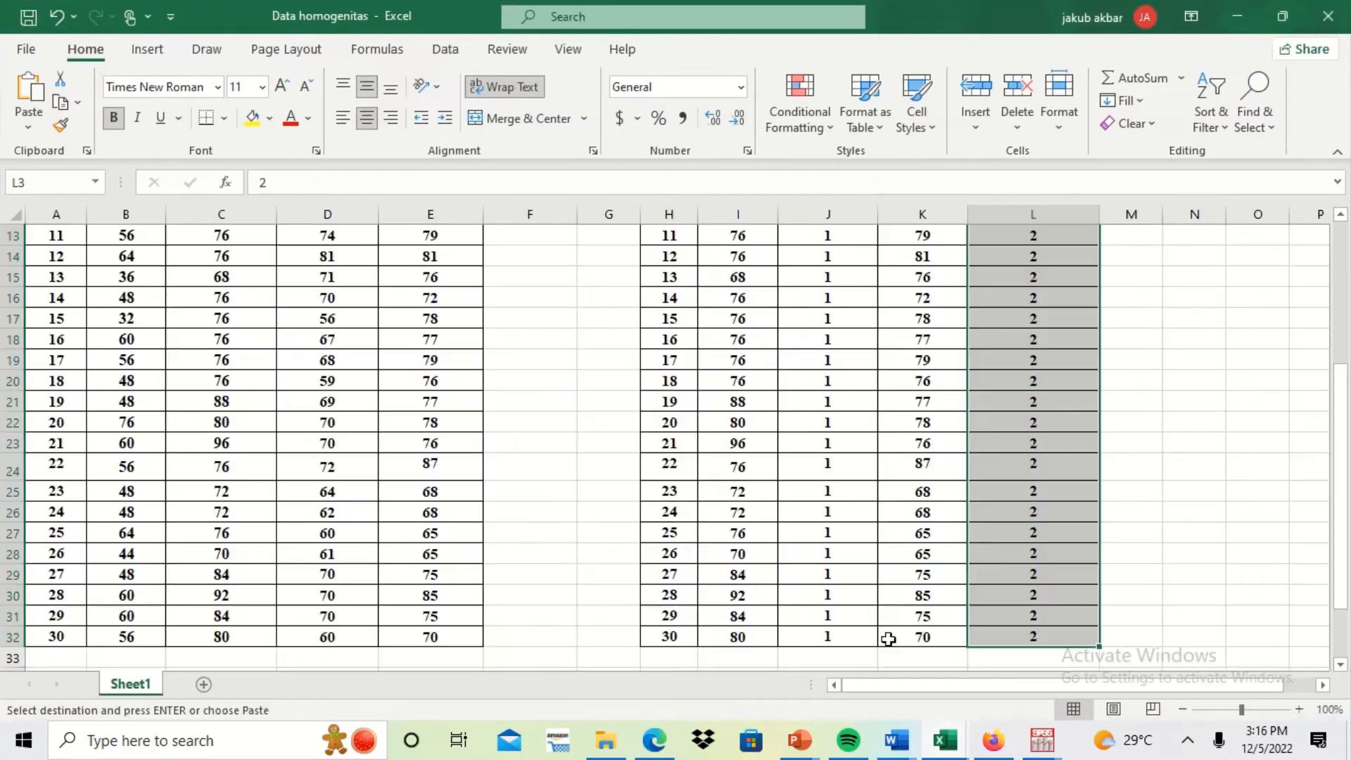
Review the coded post-test scores of both classes in the Data homogenitas workbook and switch to the SPSS Data Editor.
drag(1341, 552, 1347, 320)
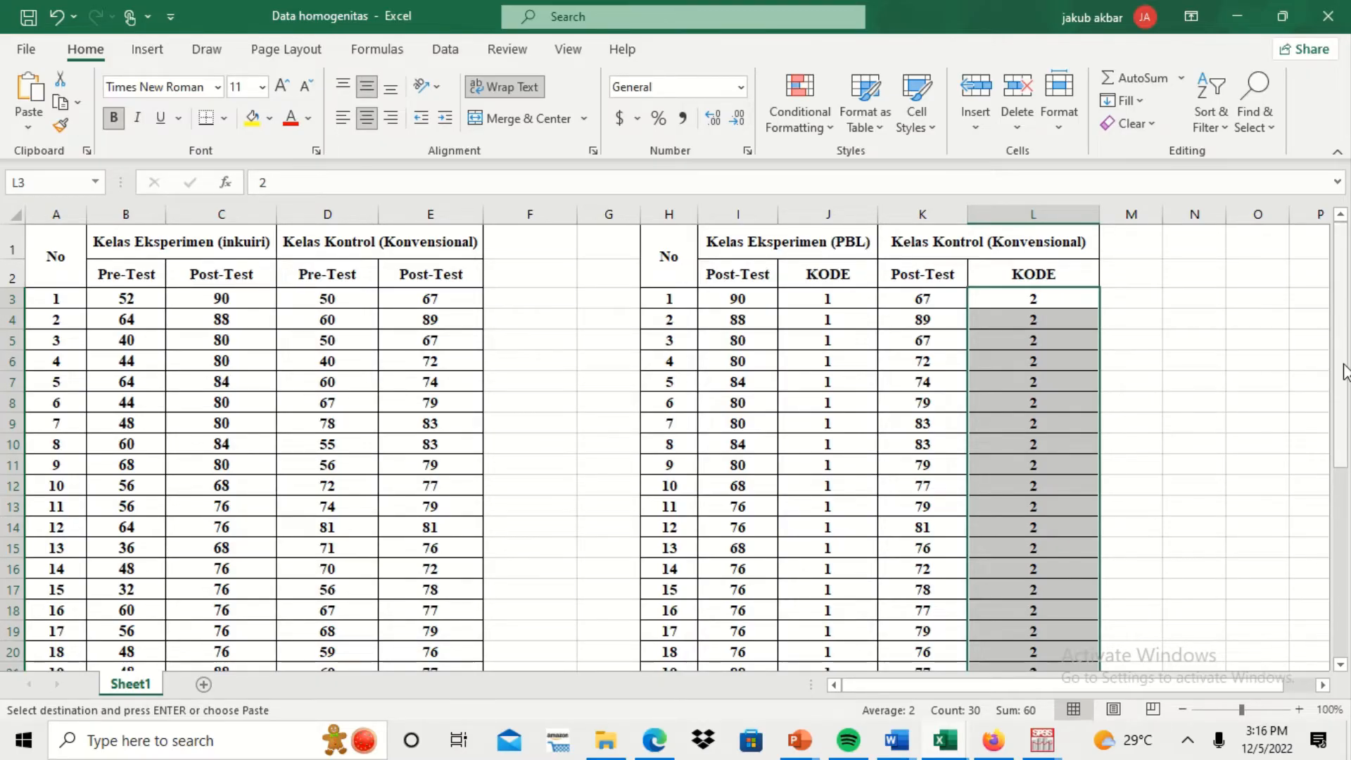
drag(1346, 375, 1346, 386)
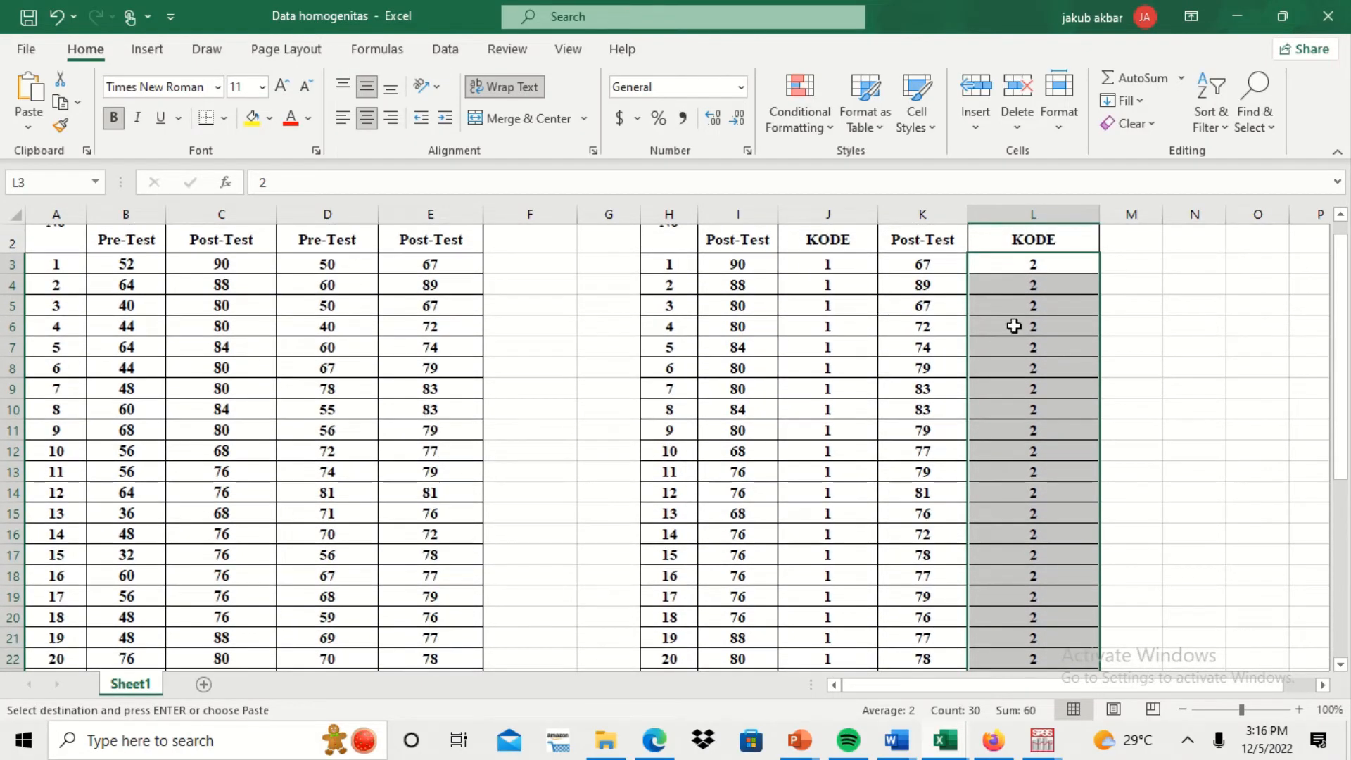
click(1042, 740)
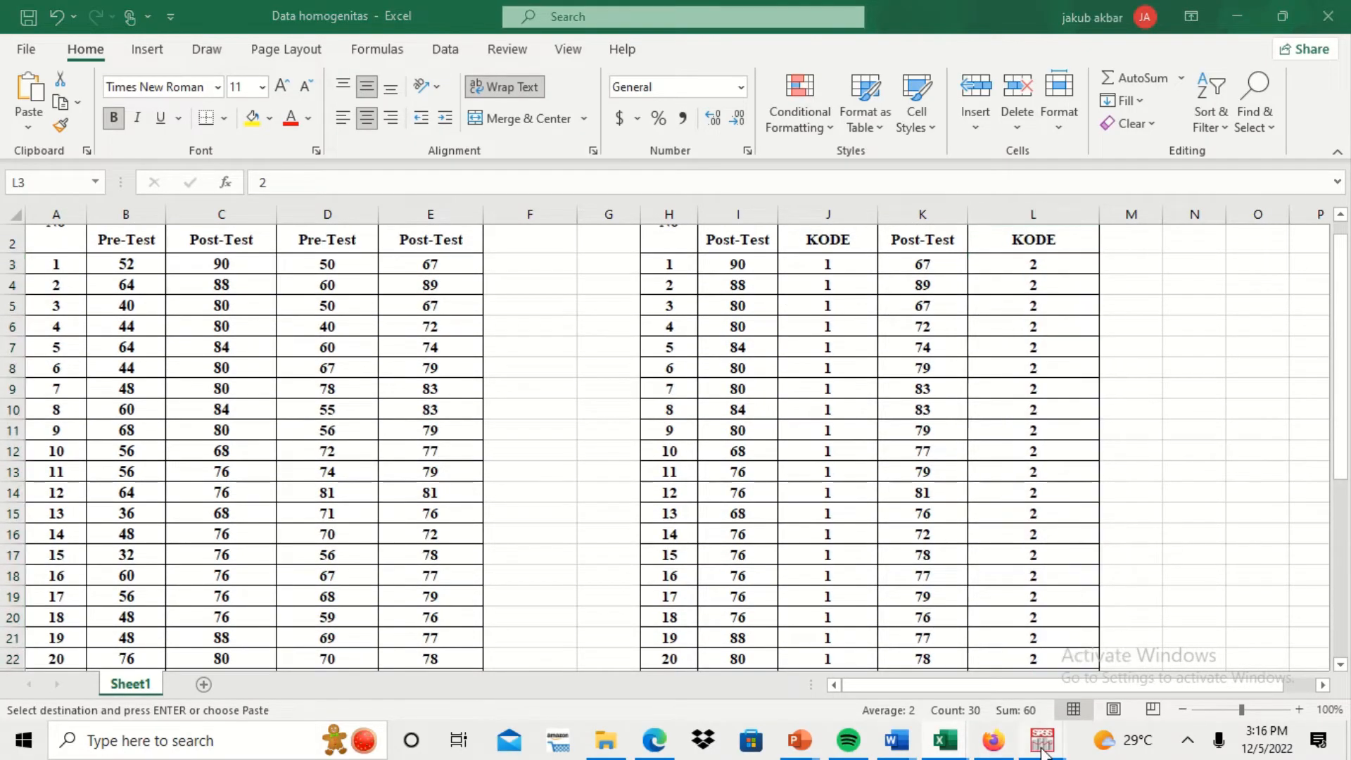
click(995, 658)
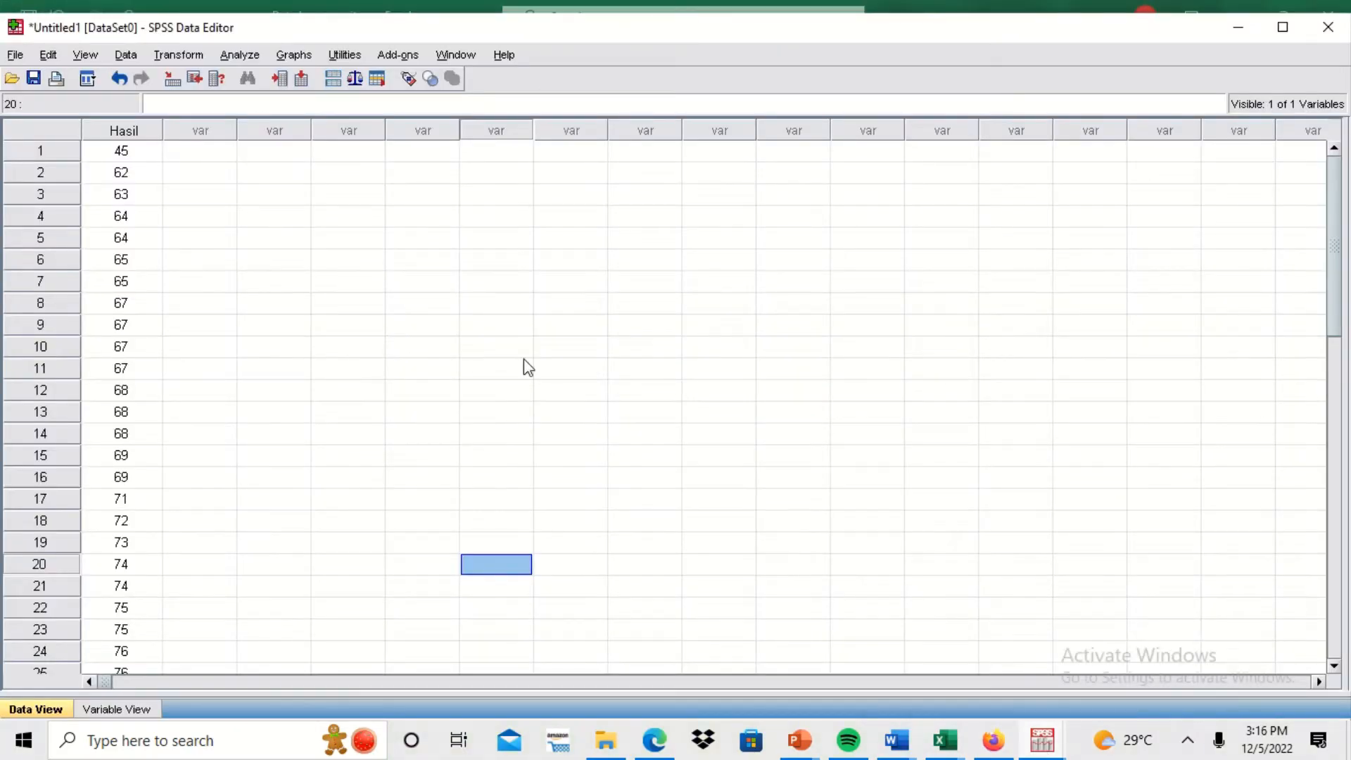
click(22, 57)
mouse_move(32, 80)
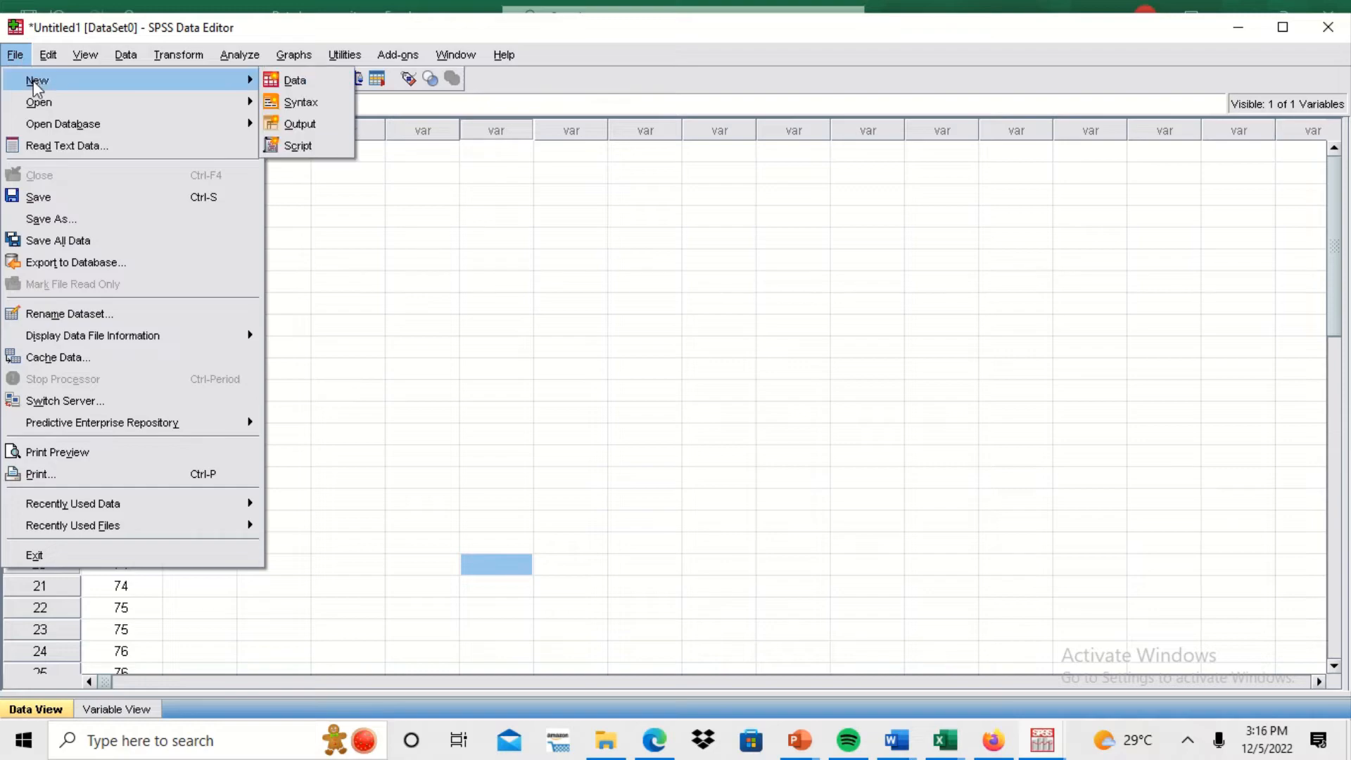
click(299, 80)
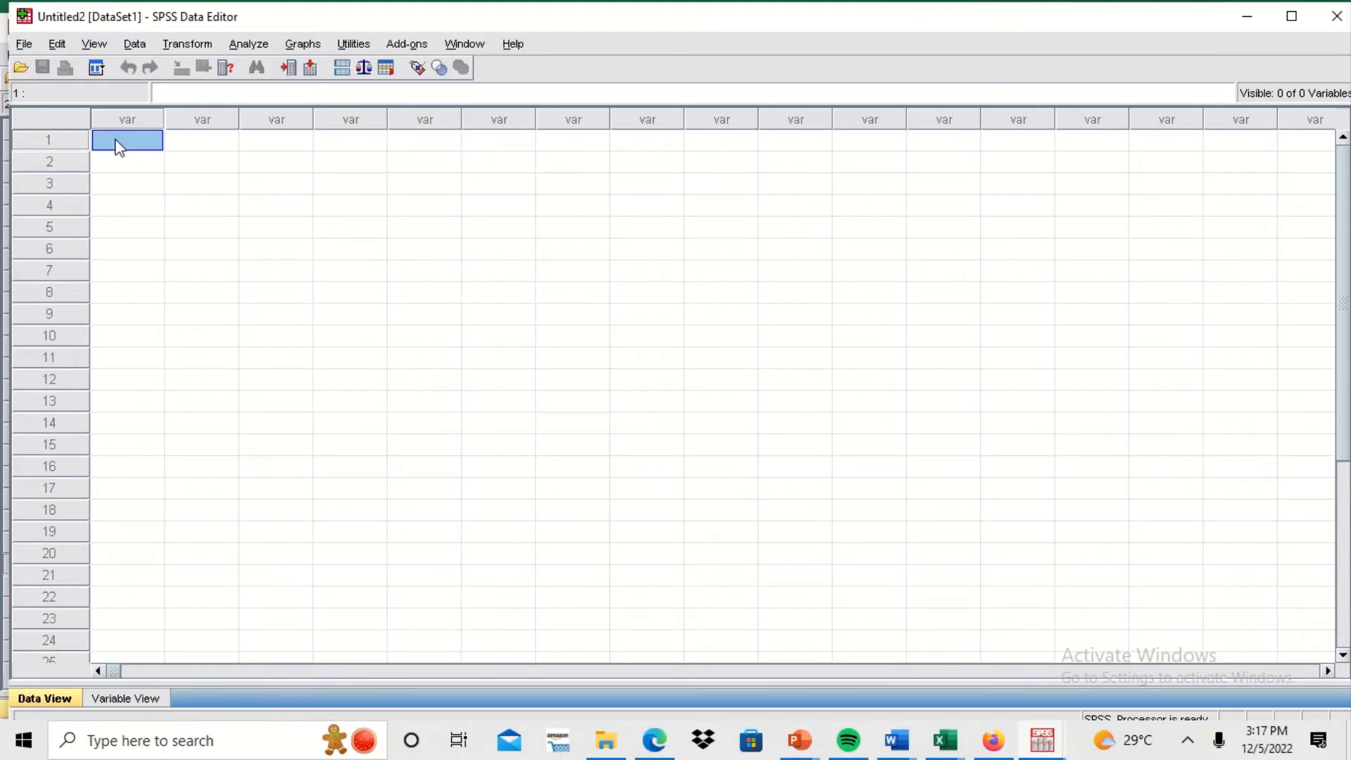
text(Hasil)
click(138, 171)
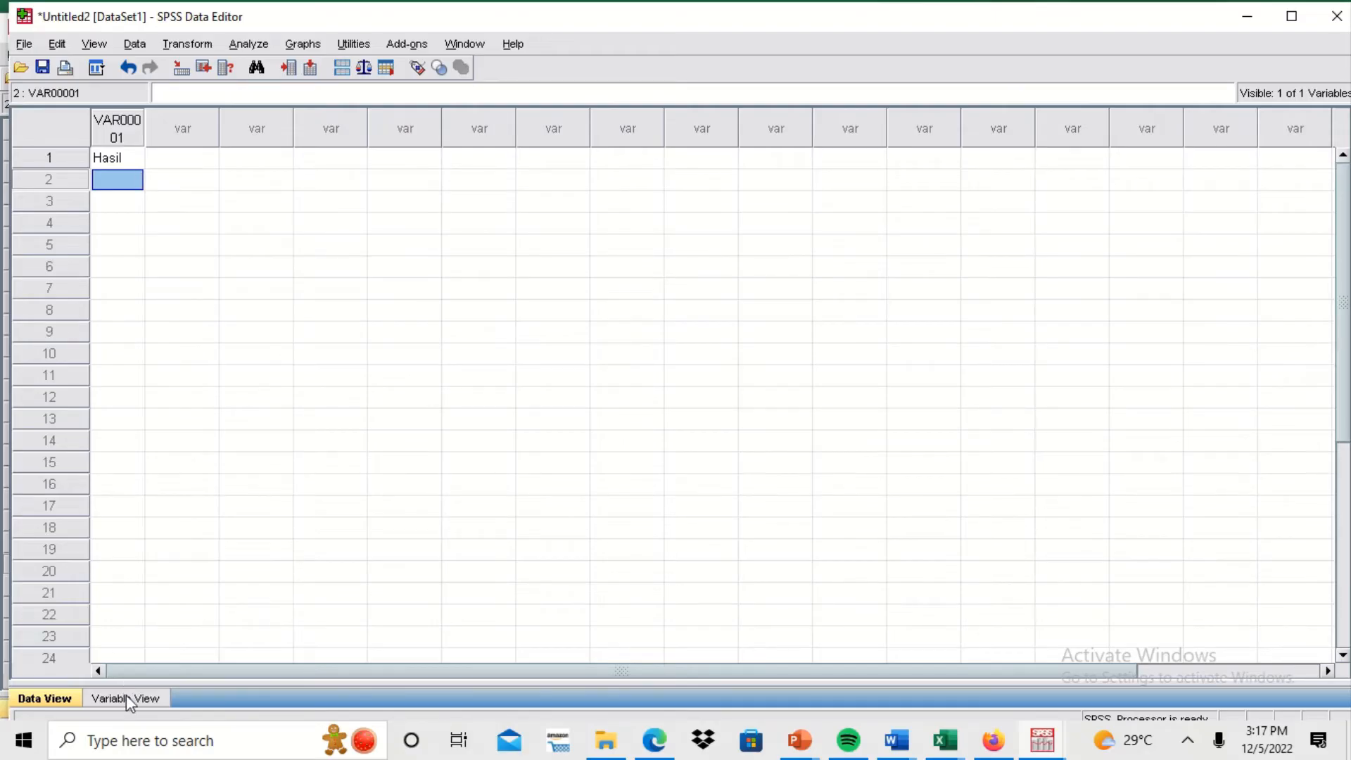
click(121, 160)
key(Delete)
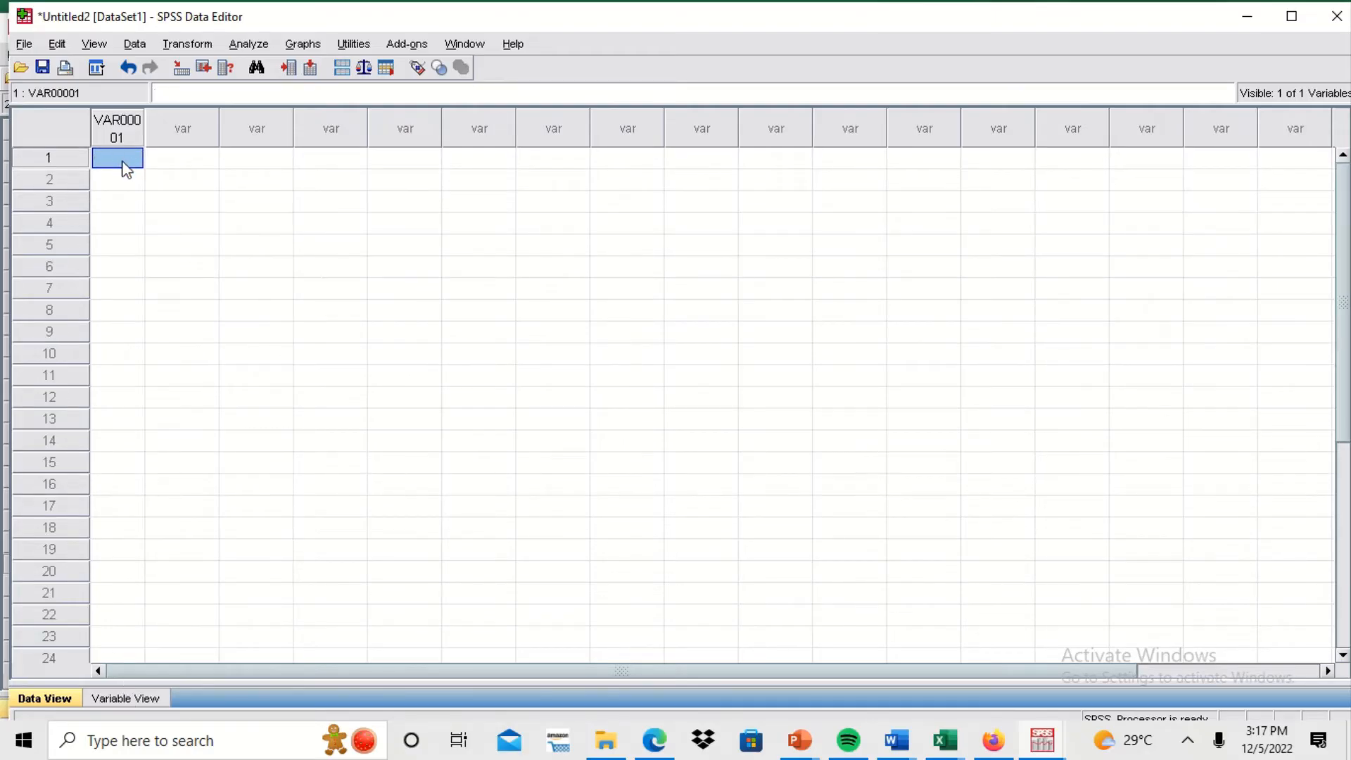
click(114, 699)
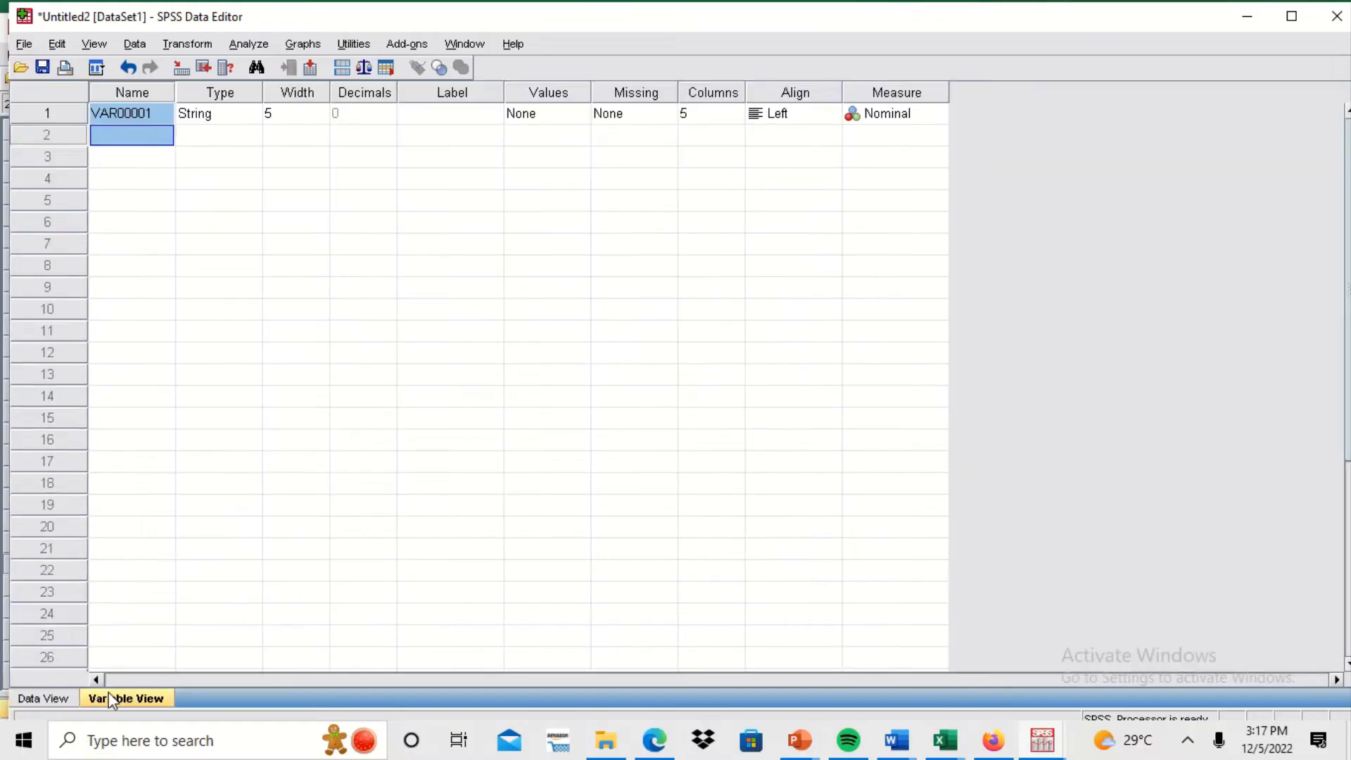
click(119, 118)
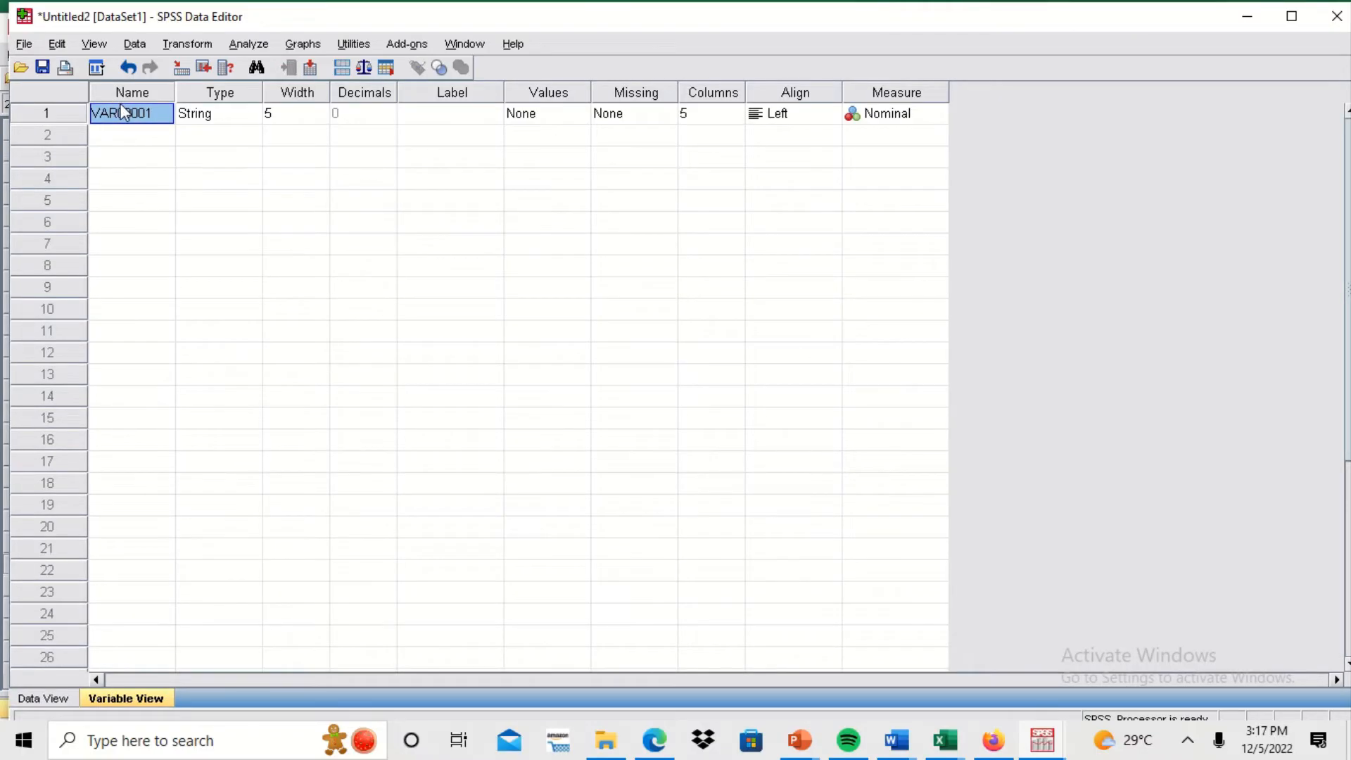
key(BackSpace)
Create a new empty dataset and define two variables named Hasil and Kelas.
click(20, 47)
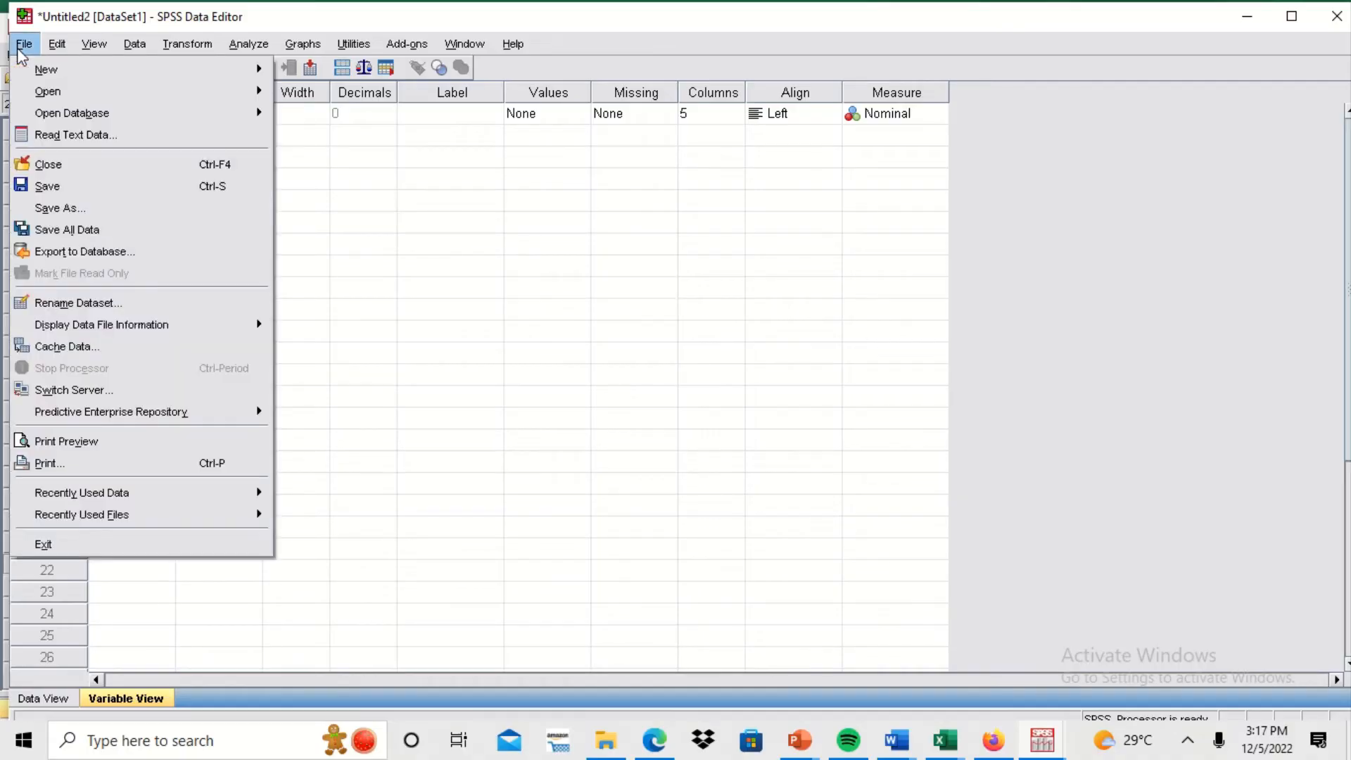
mouse_move(32, 69)
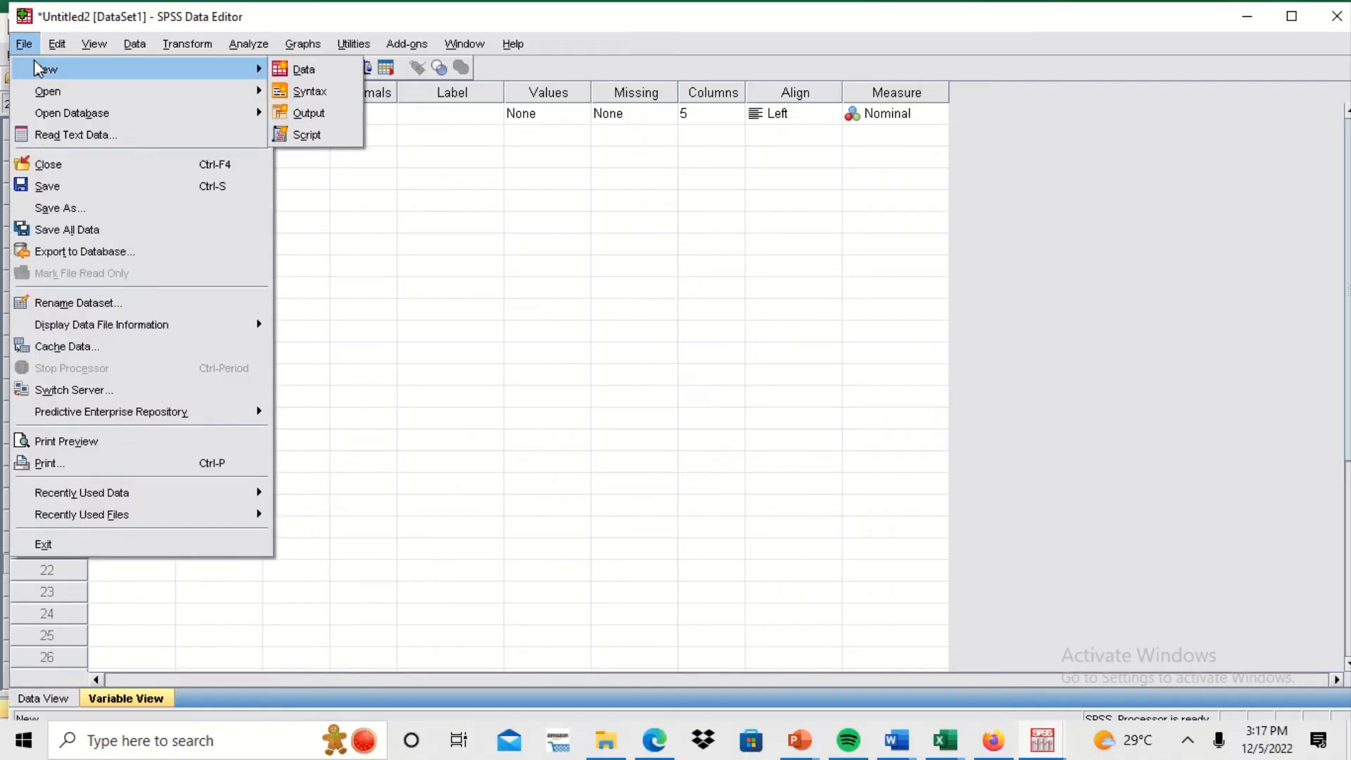
click(309, 68)
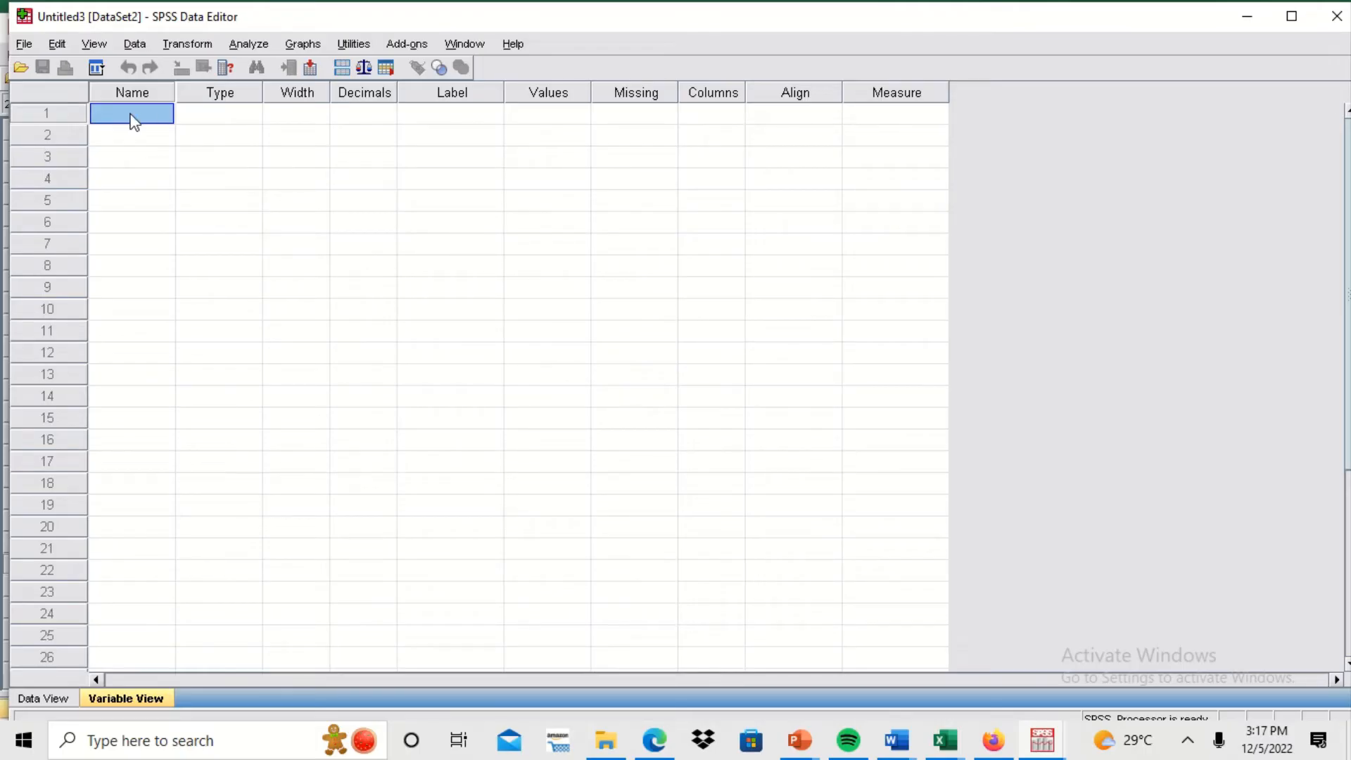
text(Hasil)
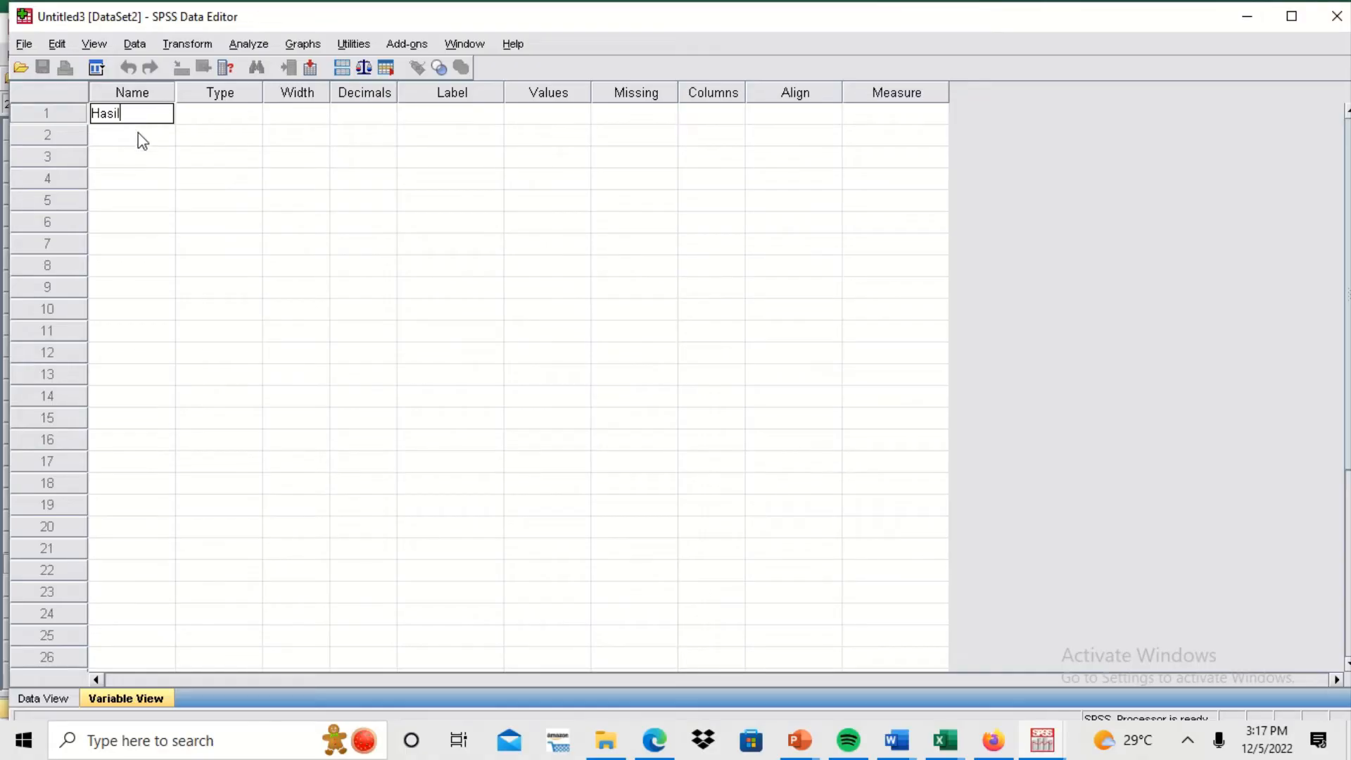
click(142, 140)
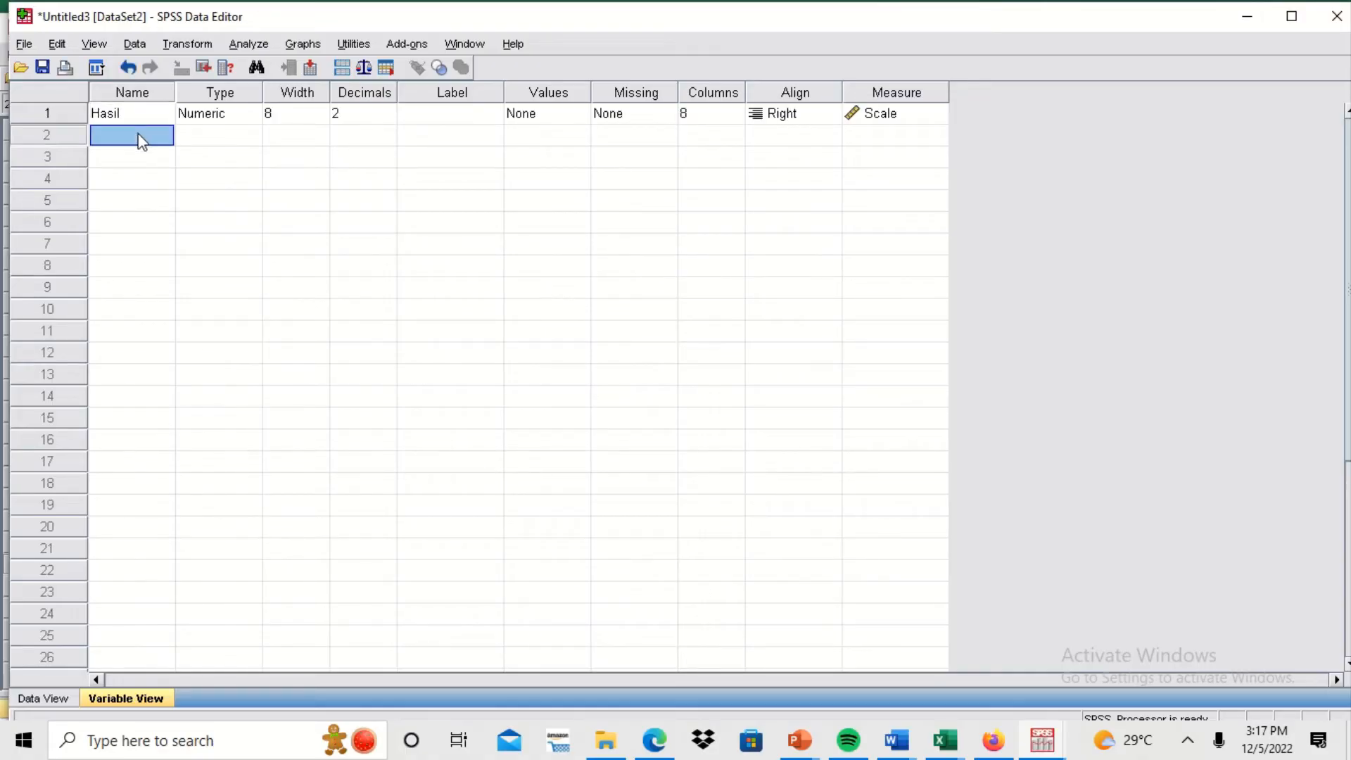
text(Kelas)
Set the decimals of both the Hasil and Kelas variables to 0.
click(366, 134)
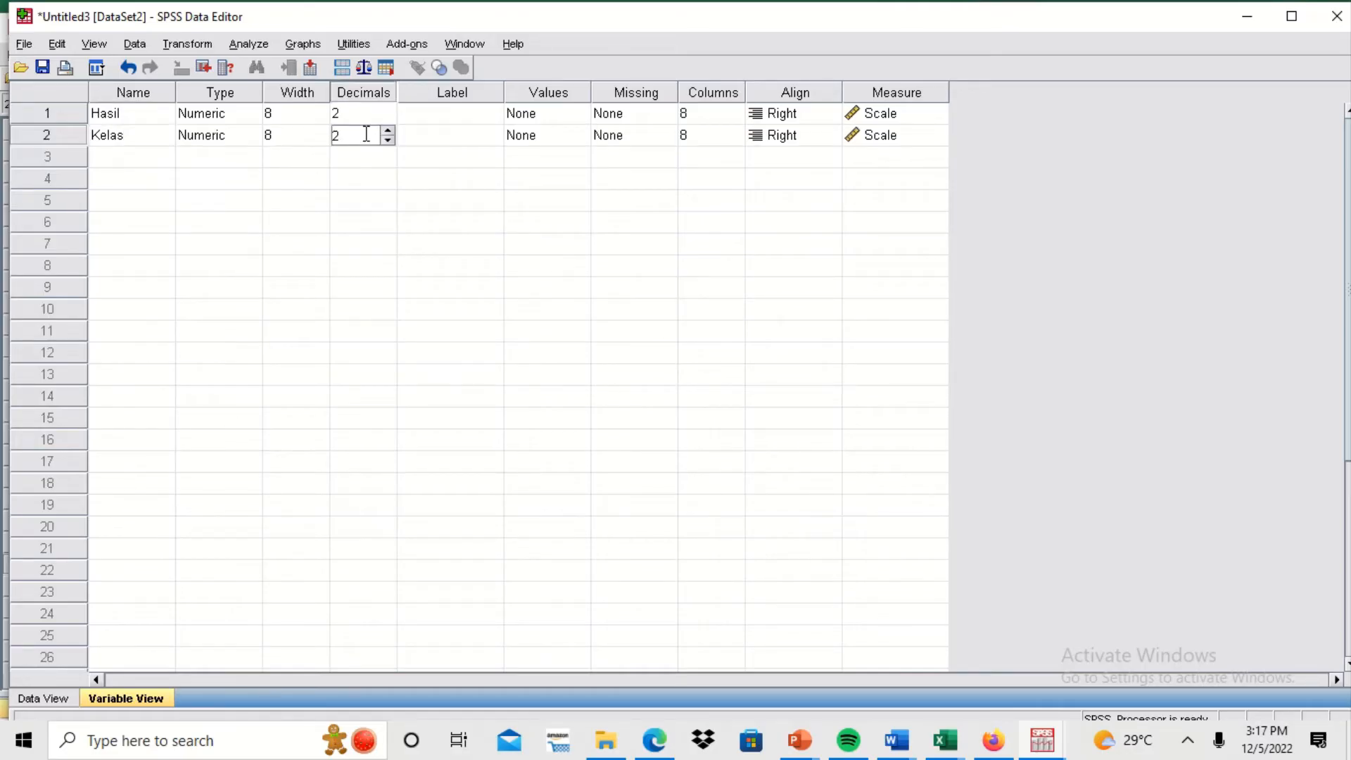
click(387, 112)
click(388, 118)
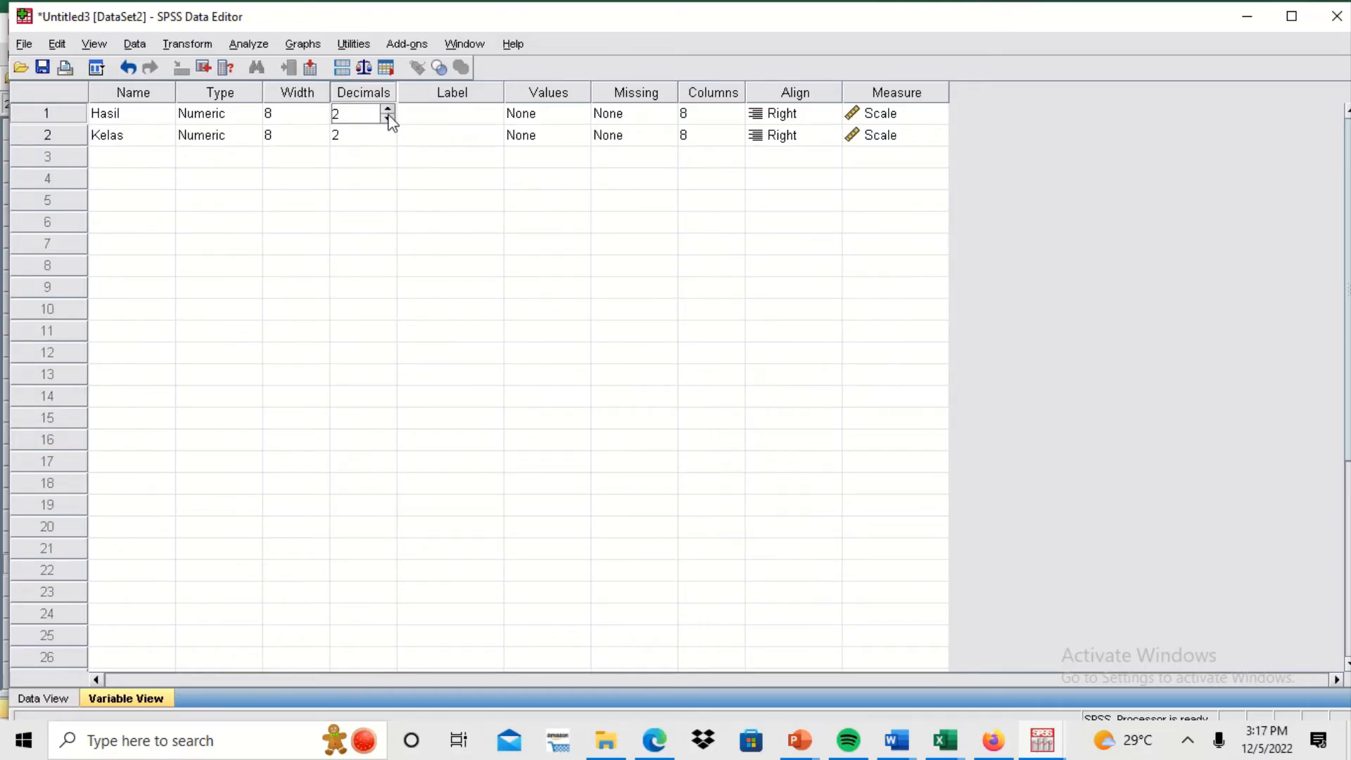
click(389, 118)
click(395, 141)
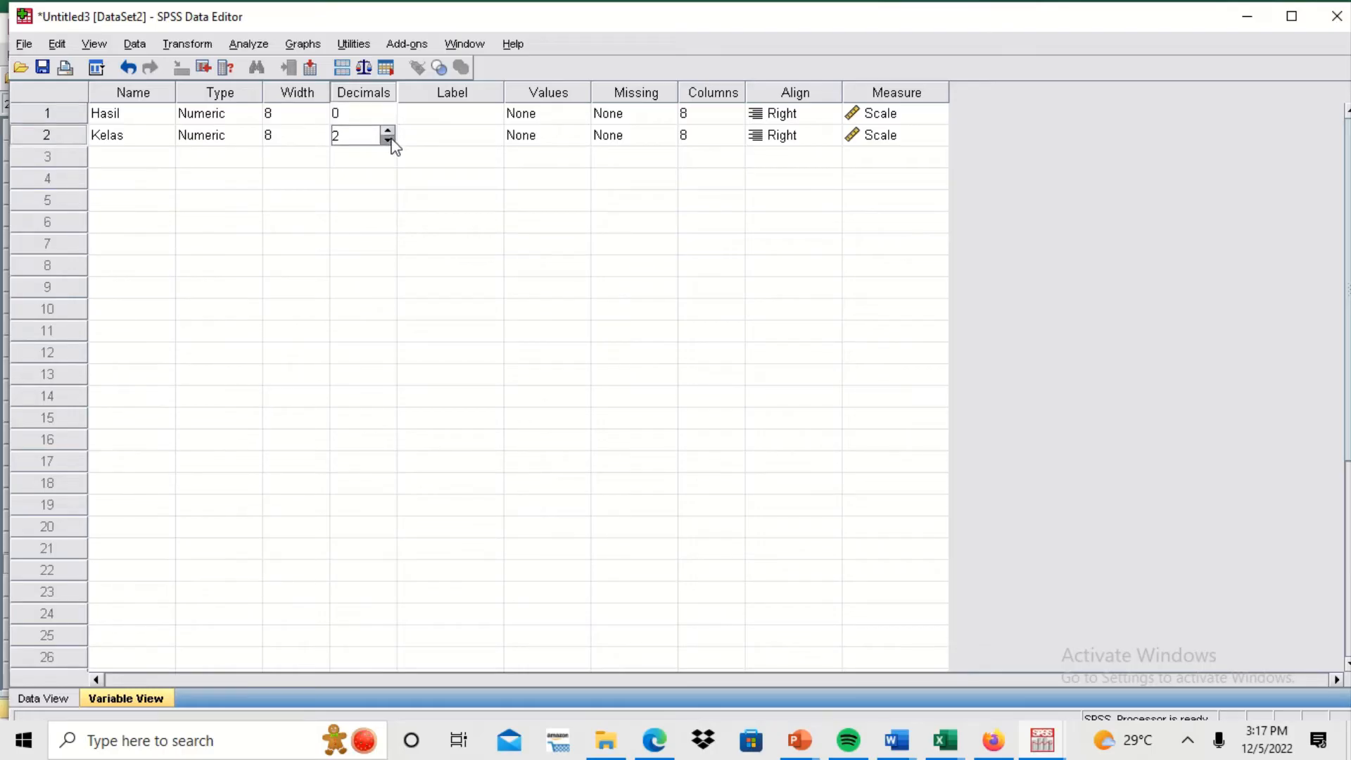
click(387, 140)
click(387, 139)
Set the alignment of the Hasil and Kelas variables to Center.
click(806, 118)
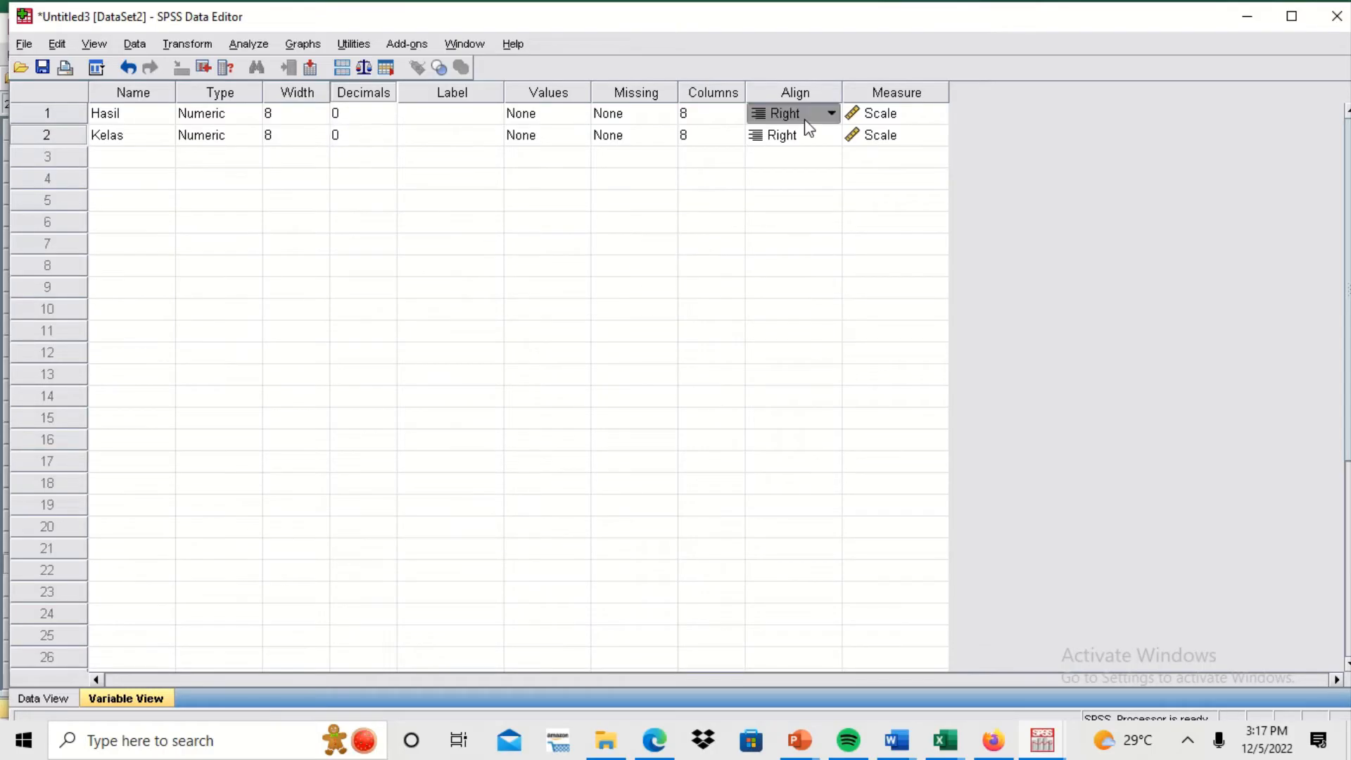
click(830, 114)
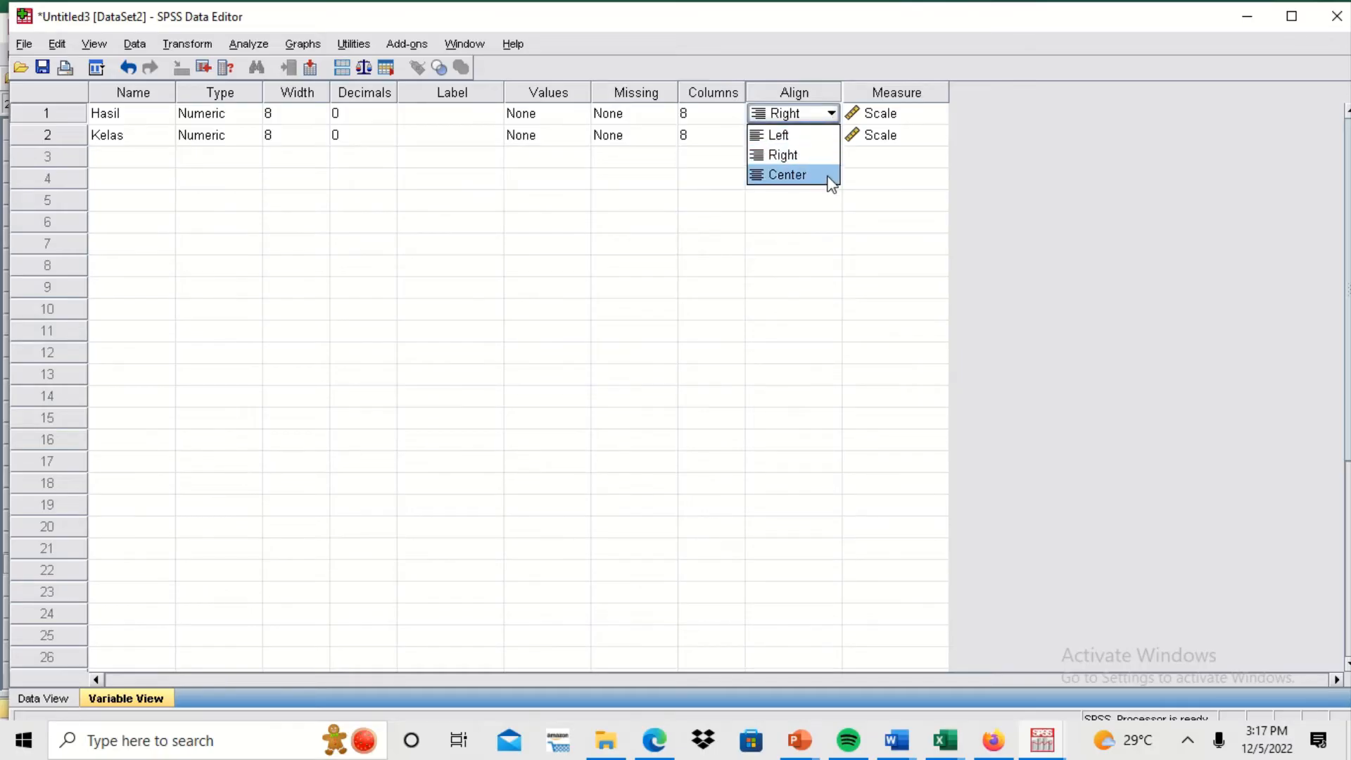
click(830, 176)
click(831, 137)
click(832, 137)
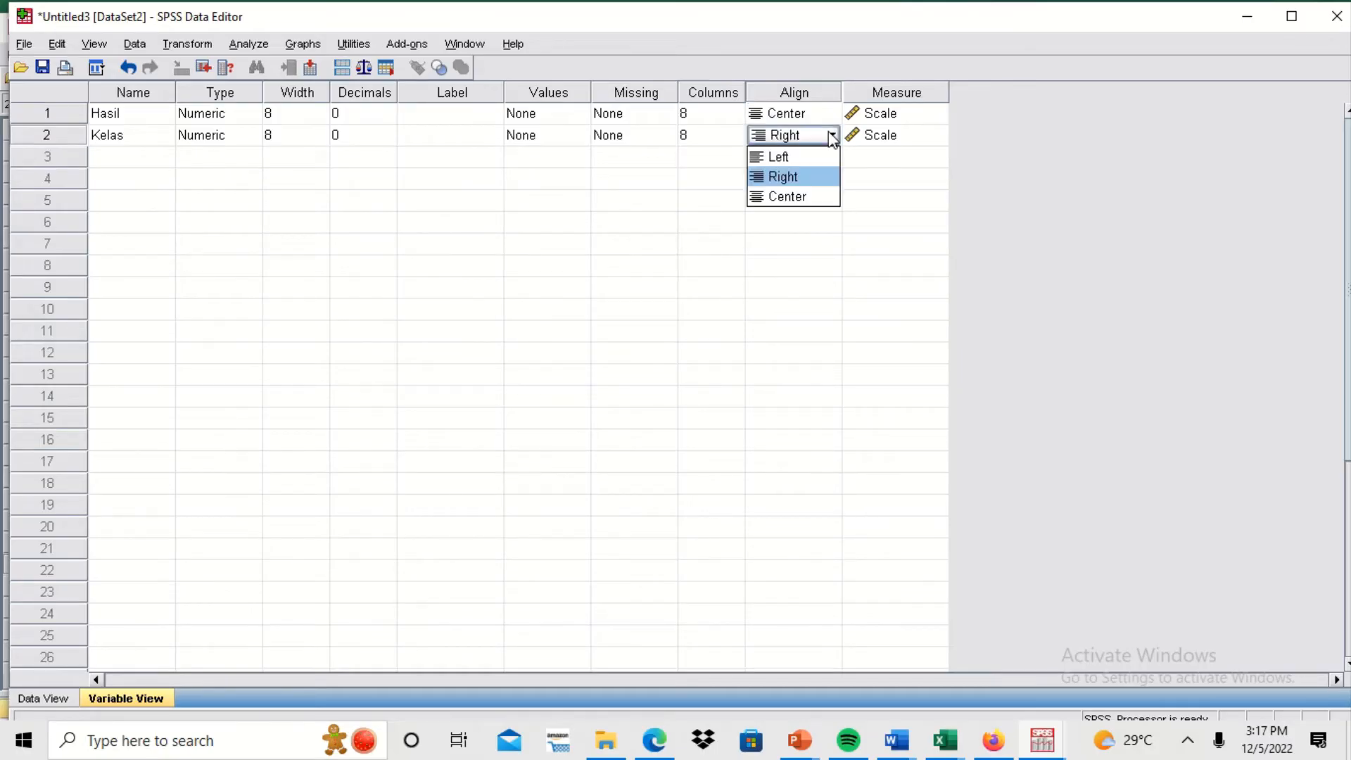
click(829, 196)
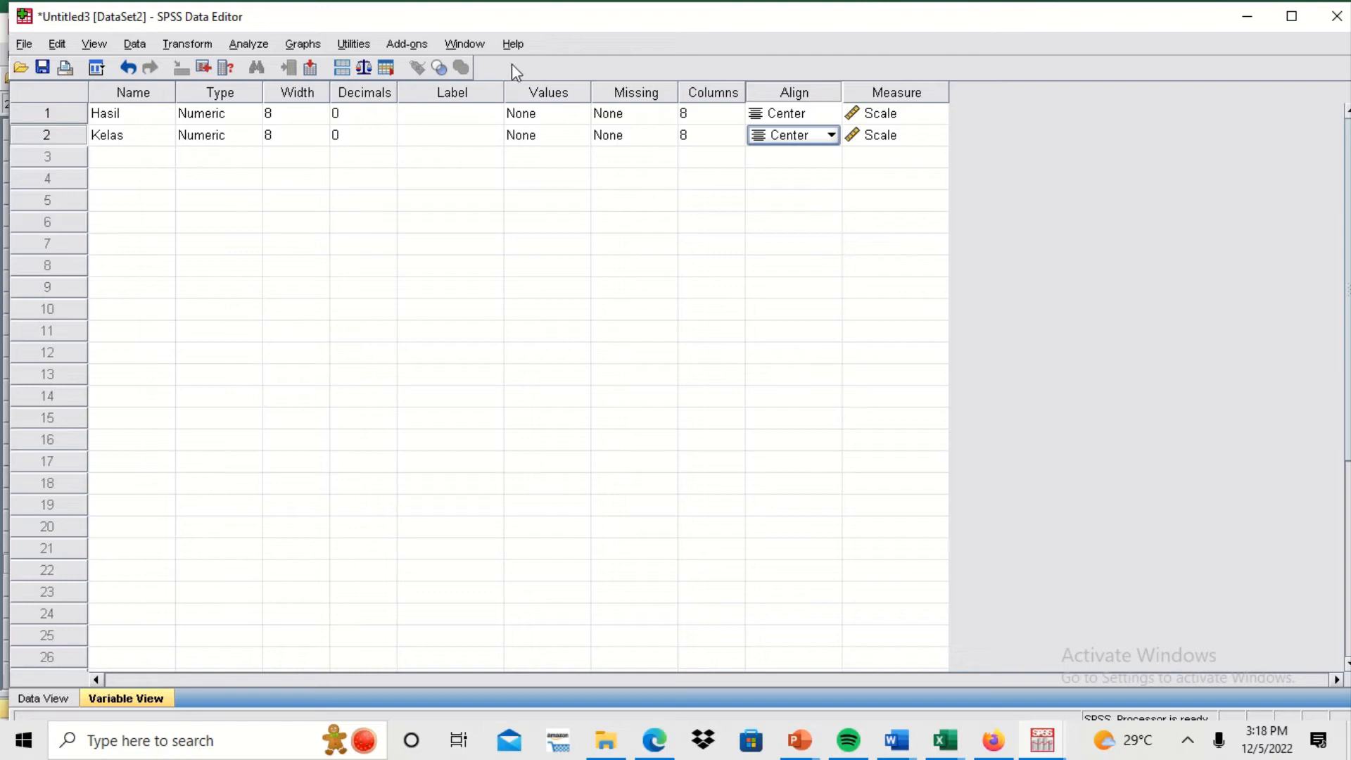
Label the Hasil variable "Hasil Belajar Siswa" and the Kelas variable "Kelas".
click(452, 109)
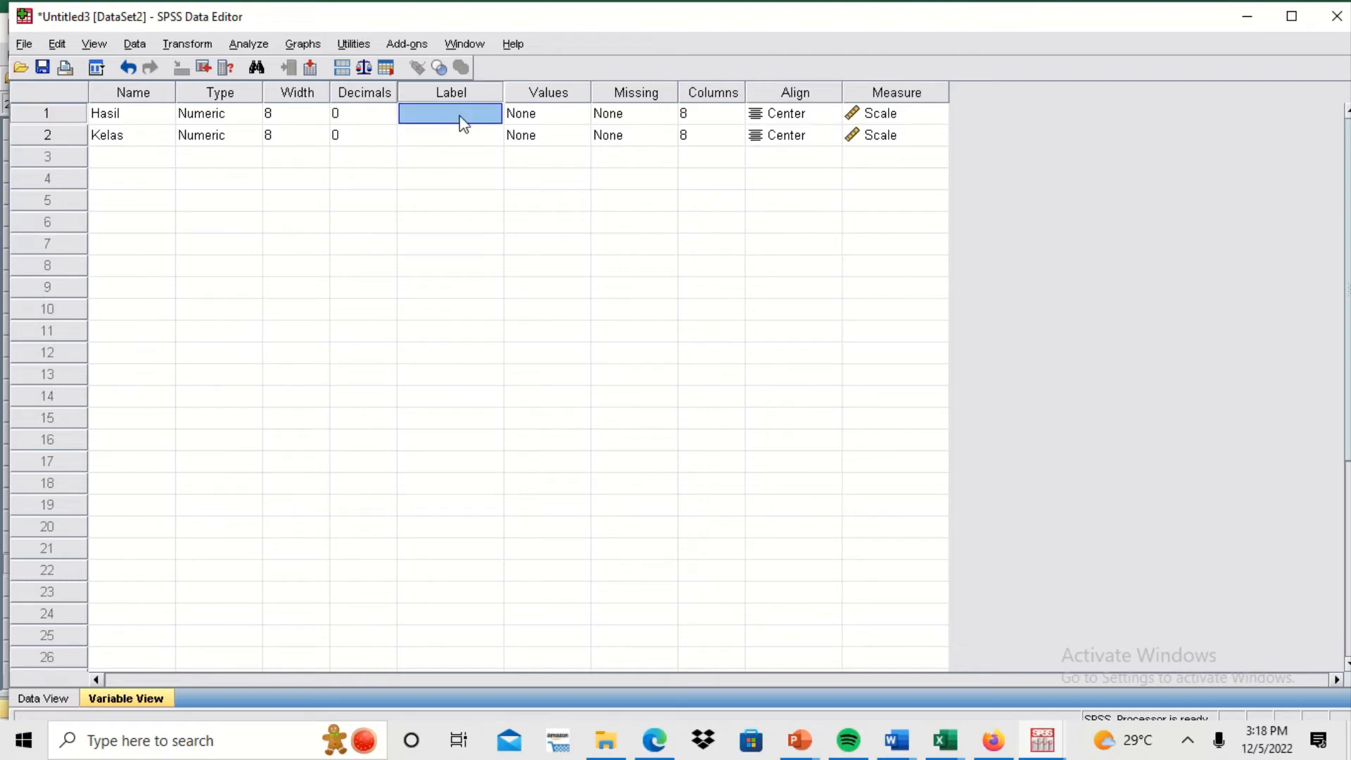
text(Hasil B)
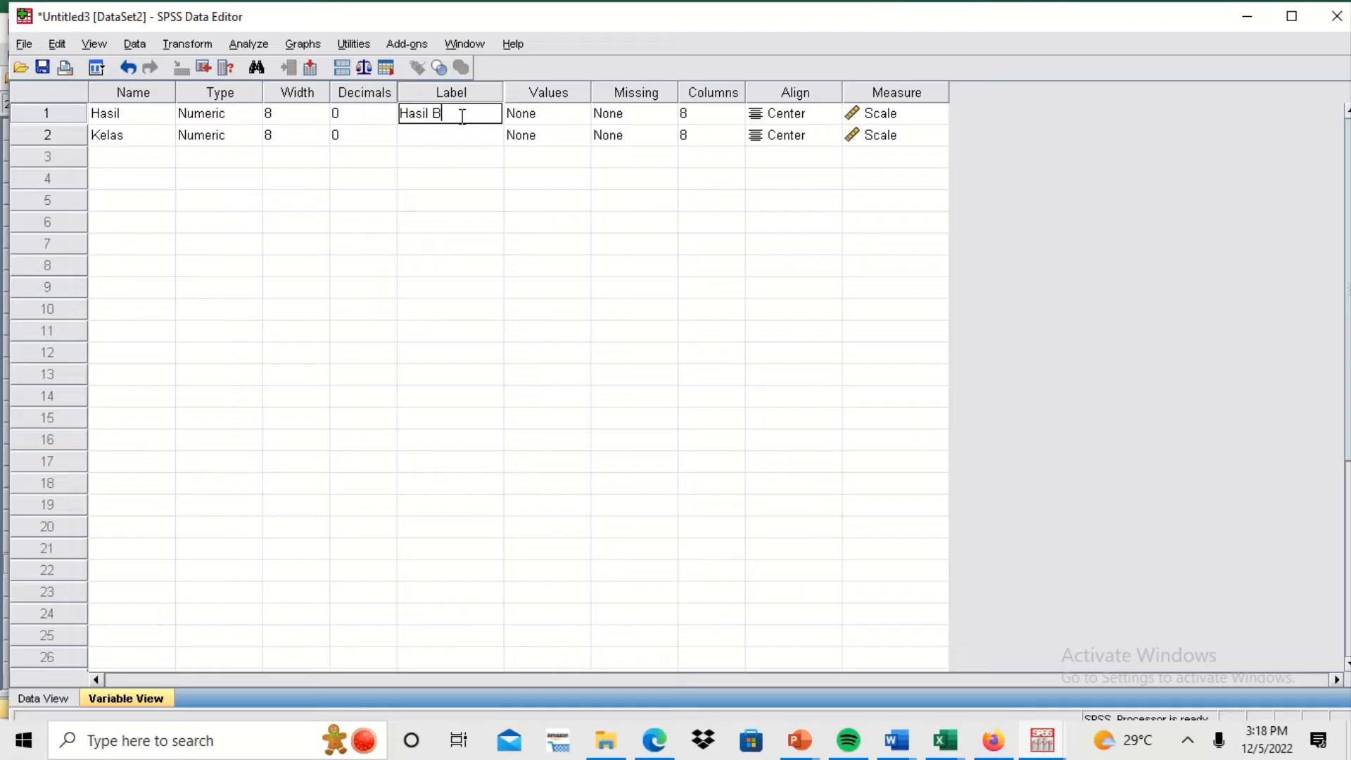
text(elajarr s)
key(BackSpace)
text(Siswa)
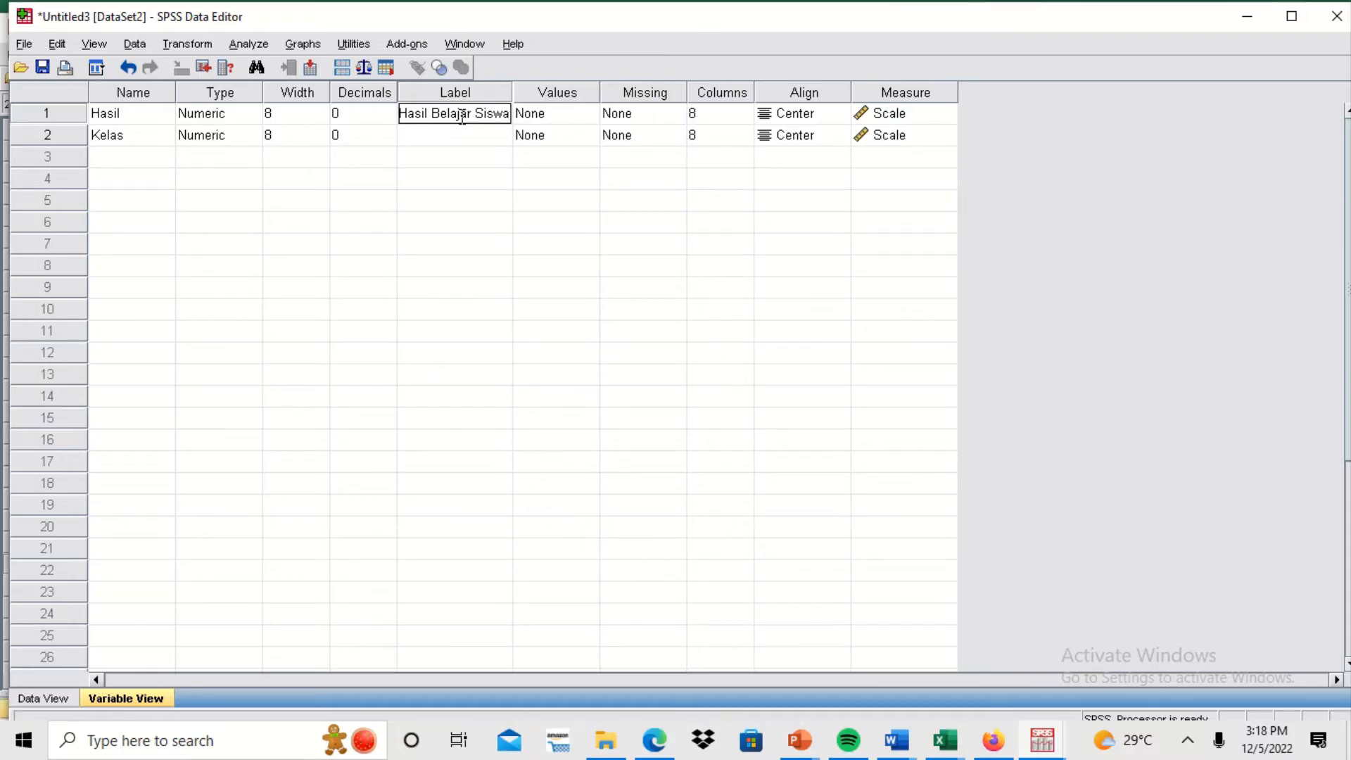
click(454, 142)
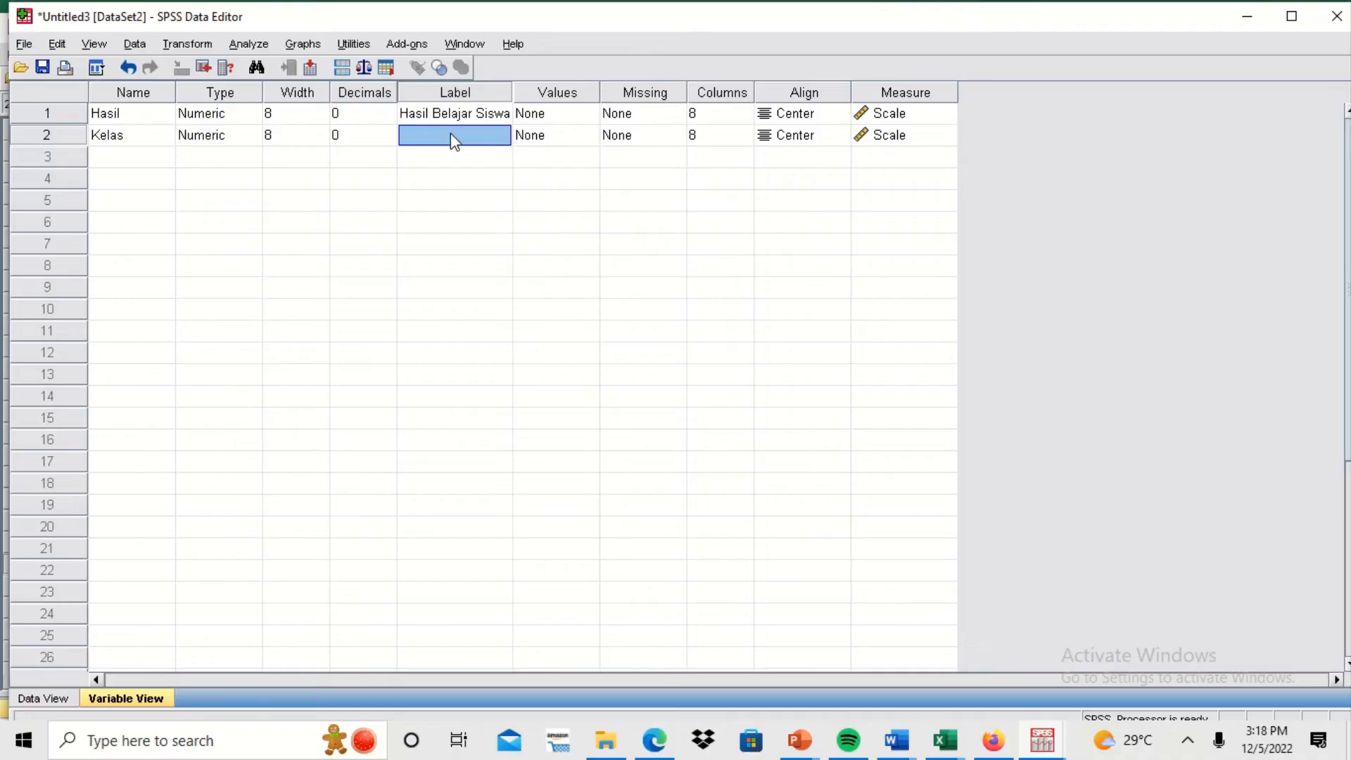
text(Kell)
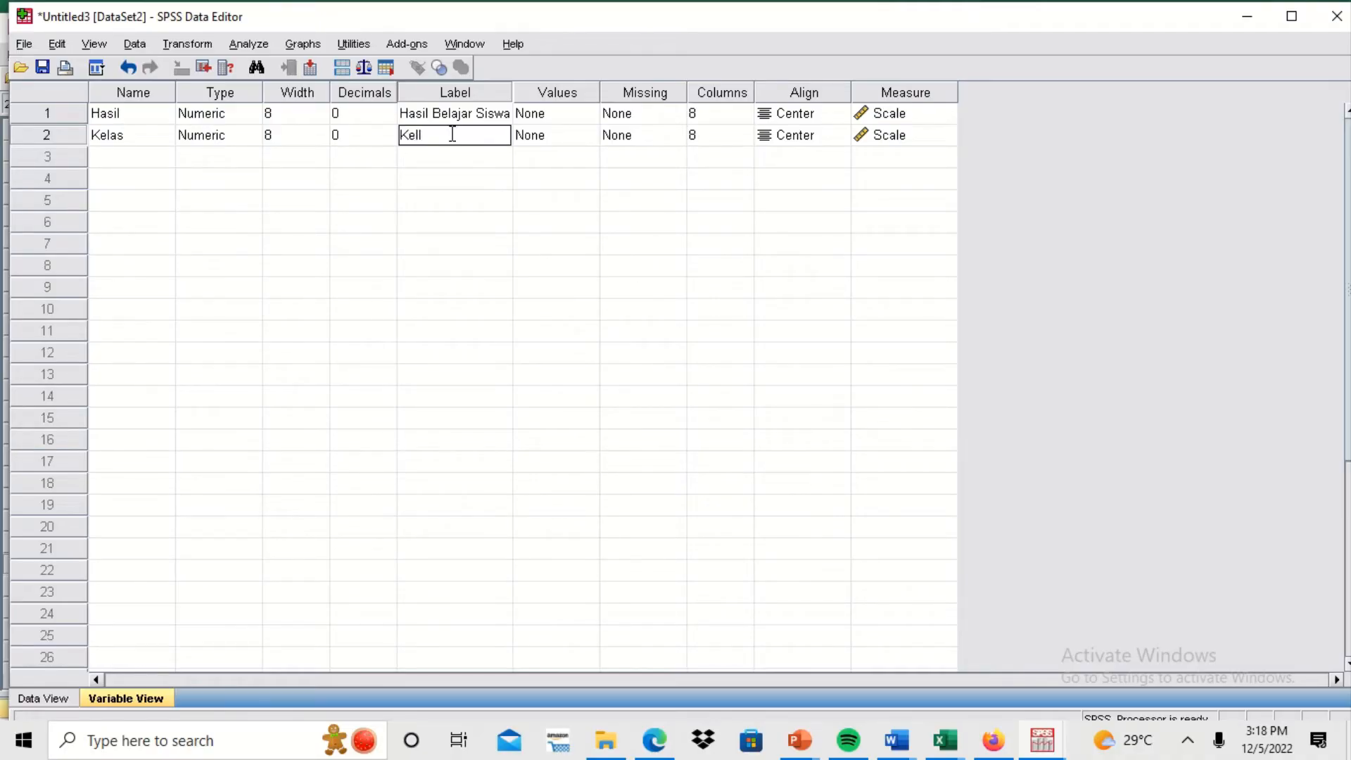
key(BackSpace)
text(as)
Open the value labels of the Kelas variable and enter 1 as the first value.
click(571, 141)
click(586, 136)
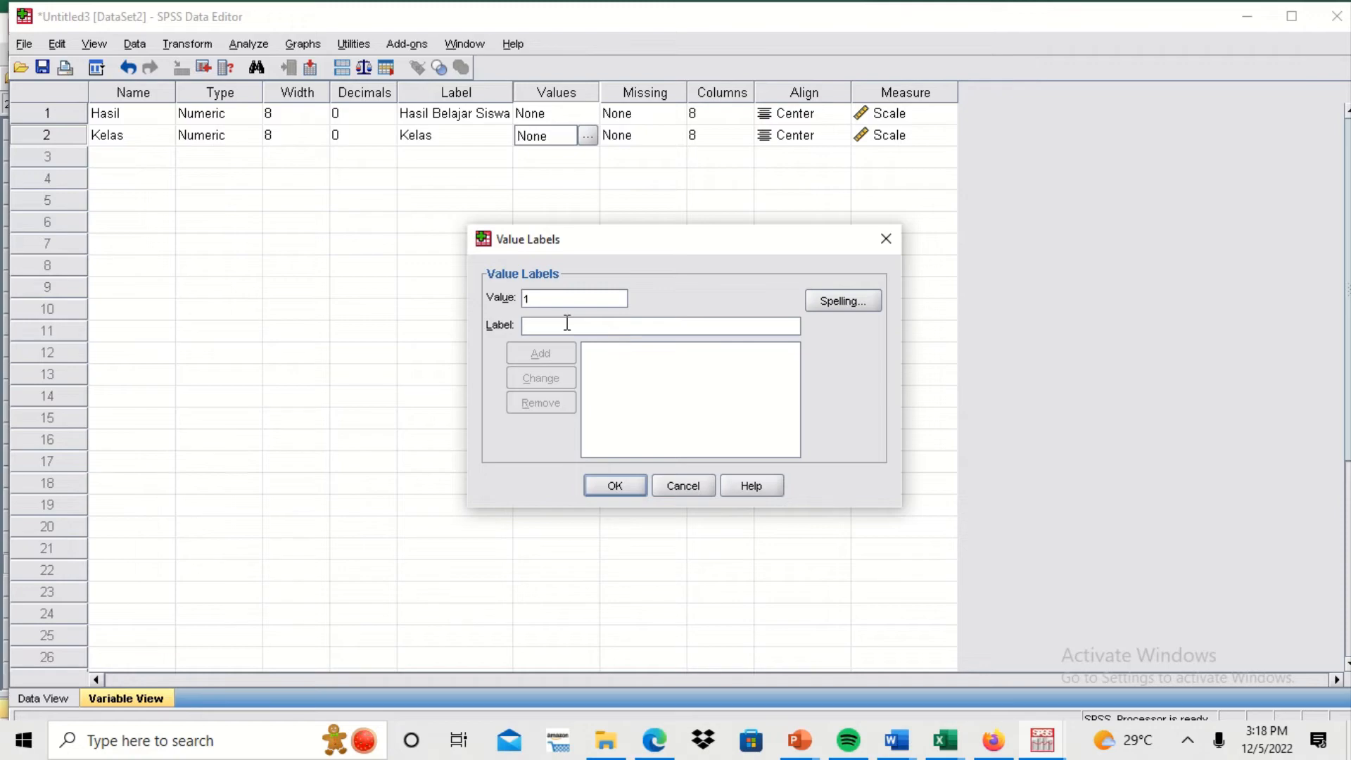
click(609, 325)
Check the KODE columns of both classes in the Data homogenitas workbook in Excel and return to the SPSS value labels.
click(941, 743)
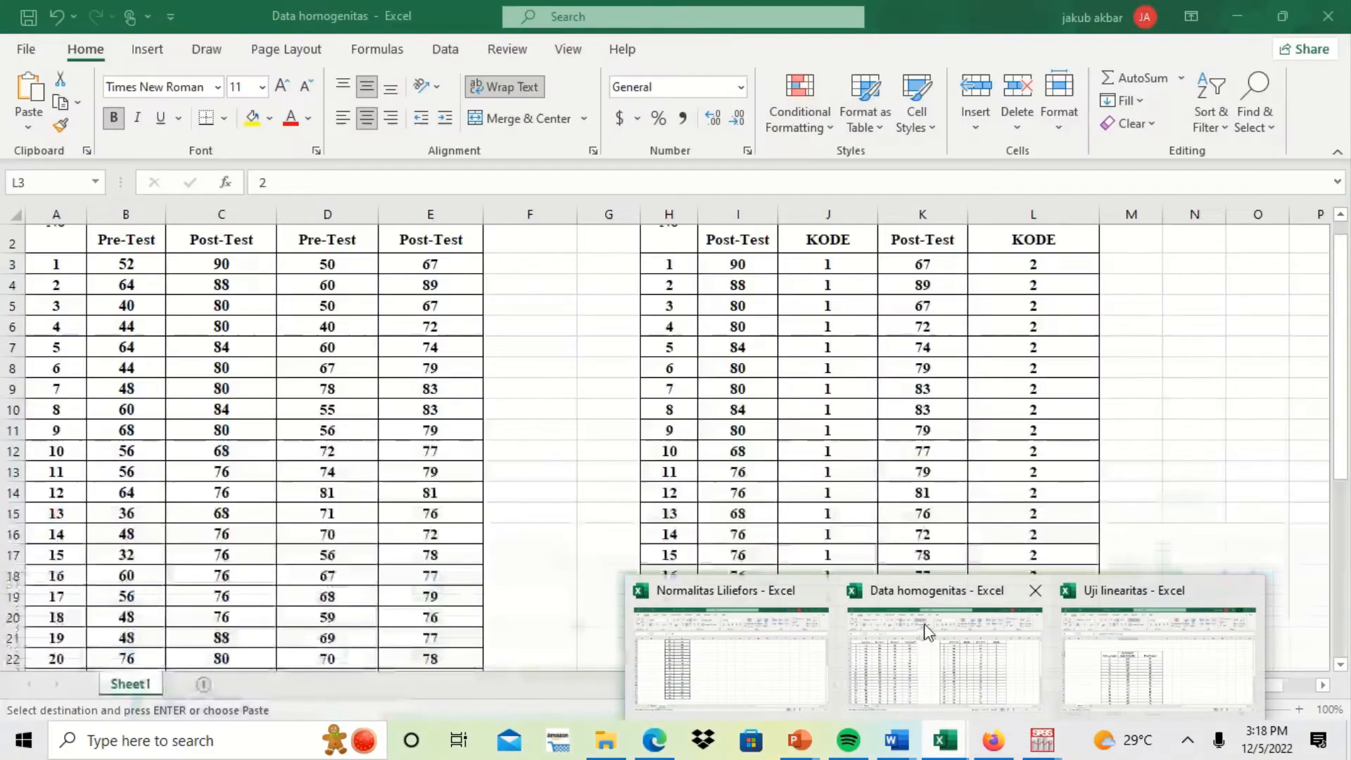
click(928, 631)
key(ctrl+shift+Down)
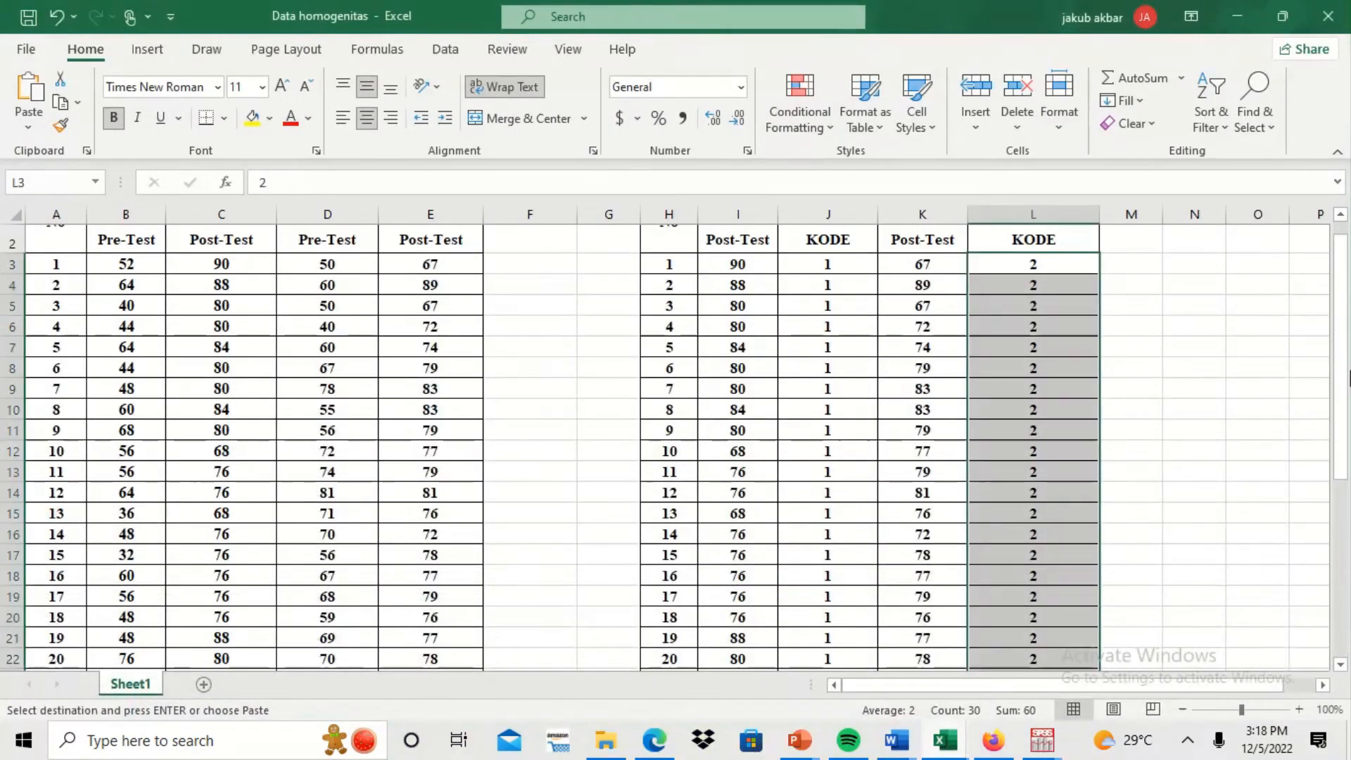
drag(1339, 383, 1348, 447)
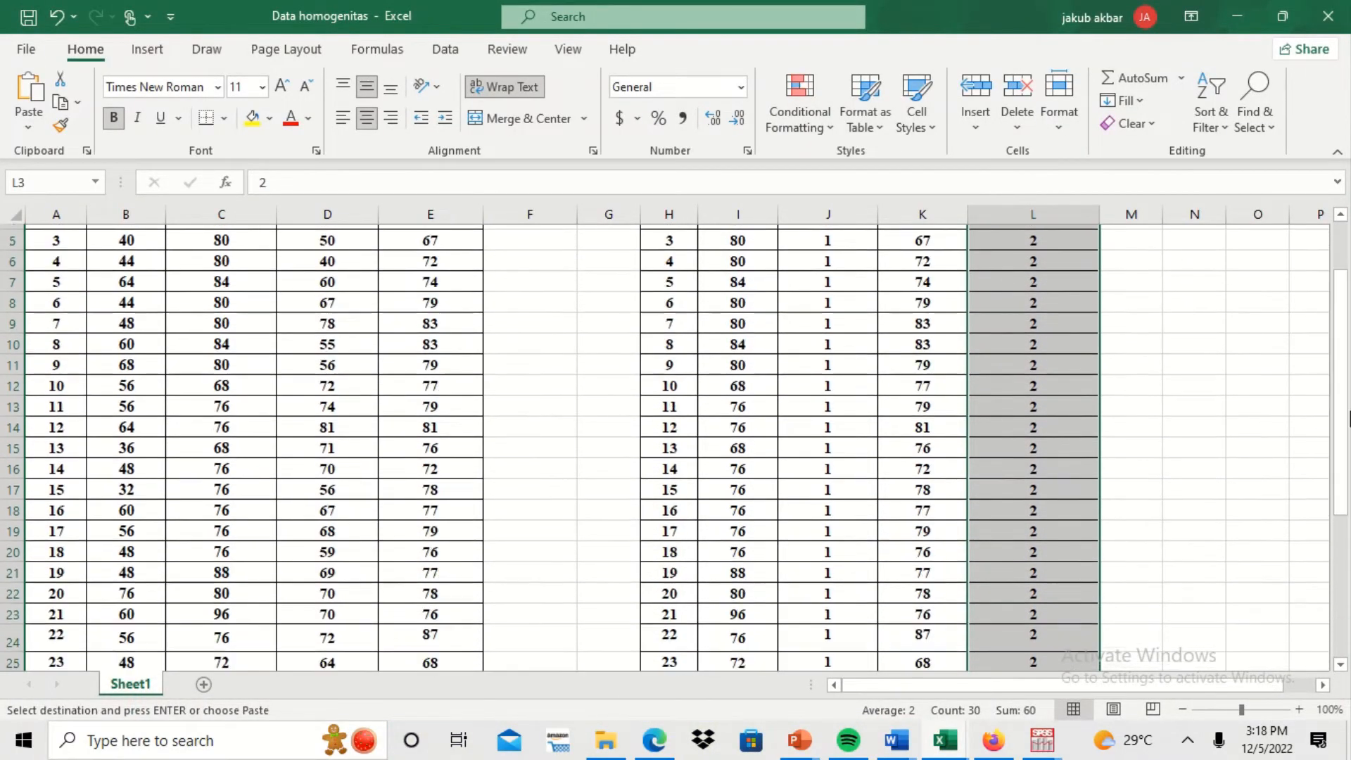
click(1236, 19)
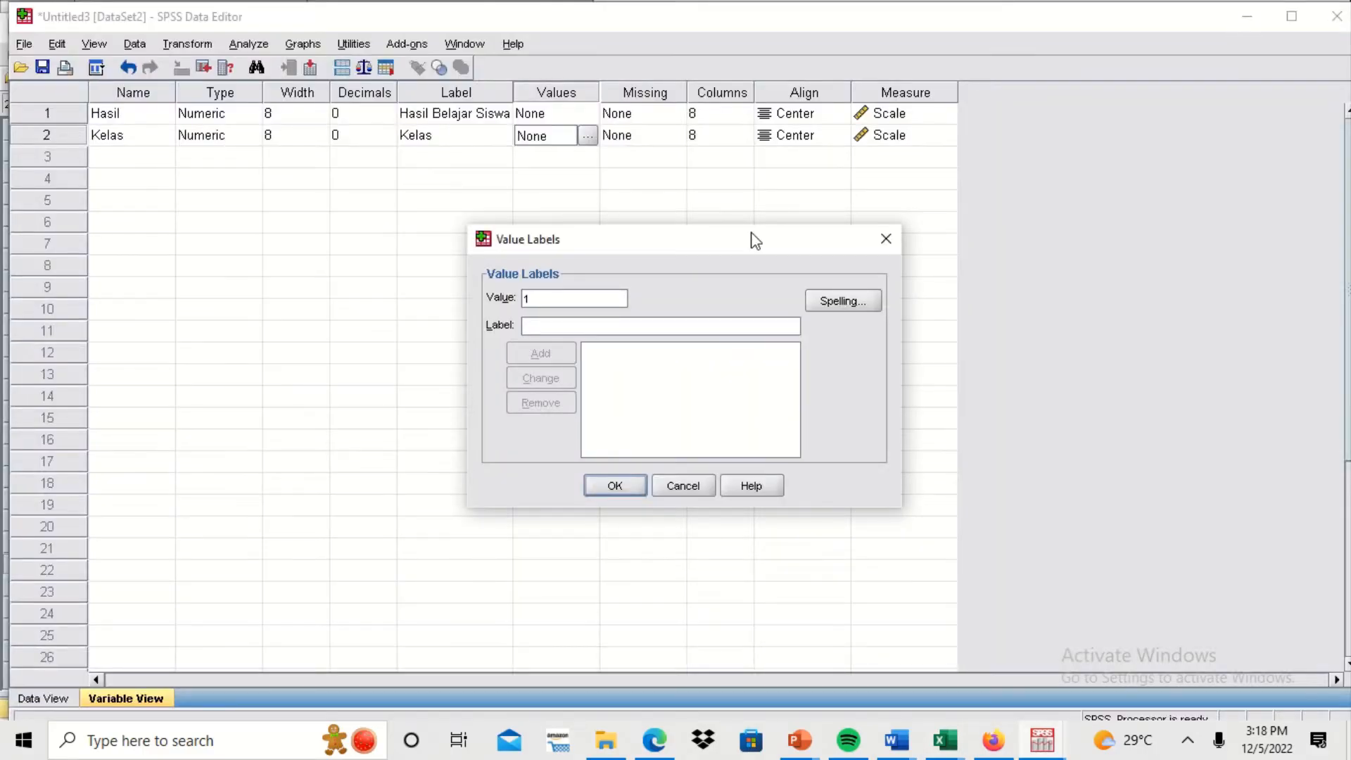
Add the label "Kelas eksperimen (inkuiri)" for value 1 of the Kelas variable.
click(557, 325)
text(Kelas e)
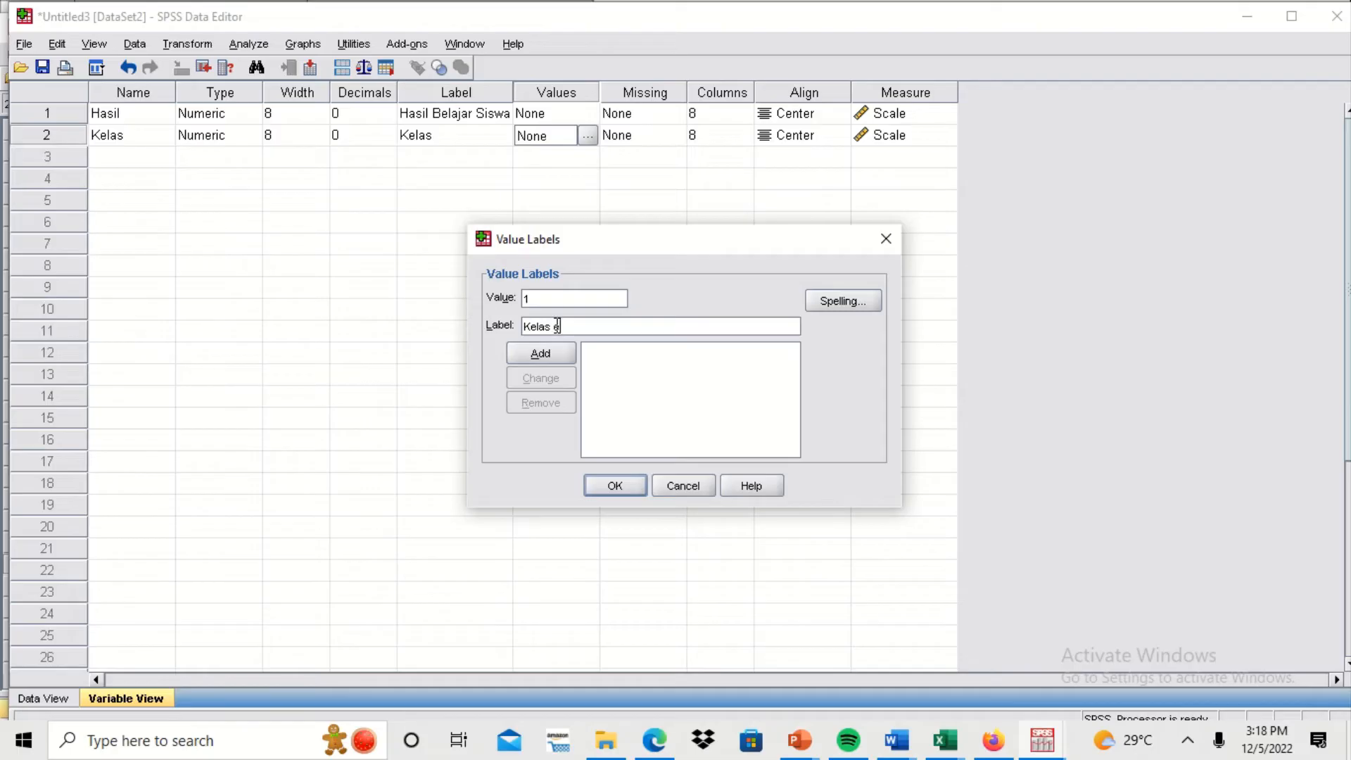
text(ksper)
text(ime)
text(n ()
text(I)
text(n)
text(j)
text(kuiri)
text())
click(556, 353)
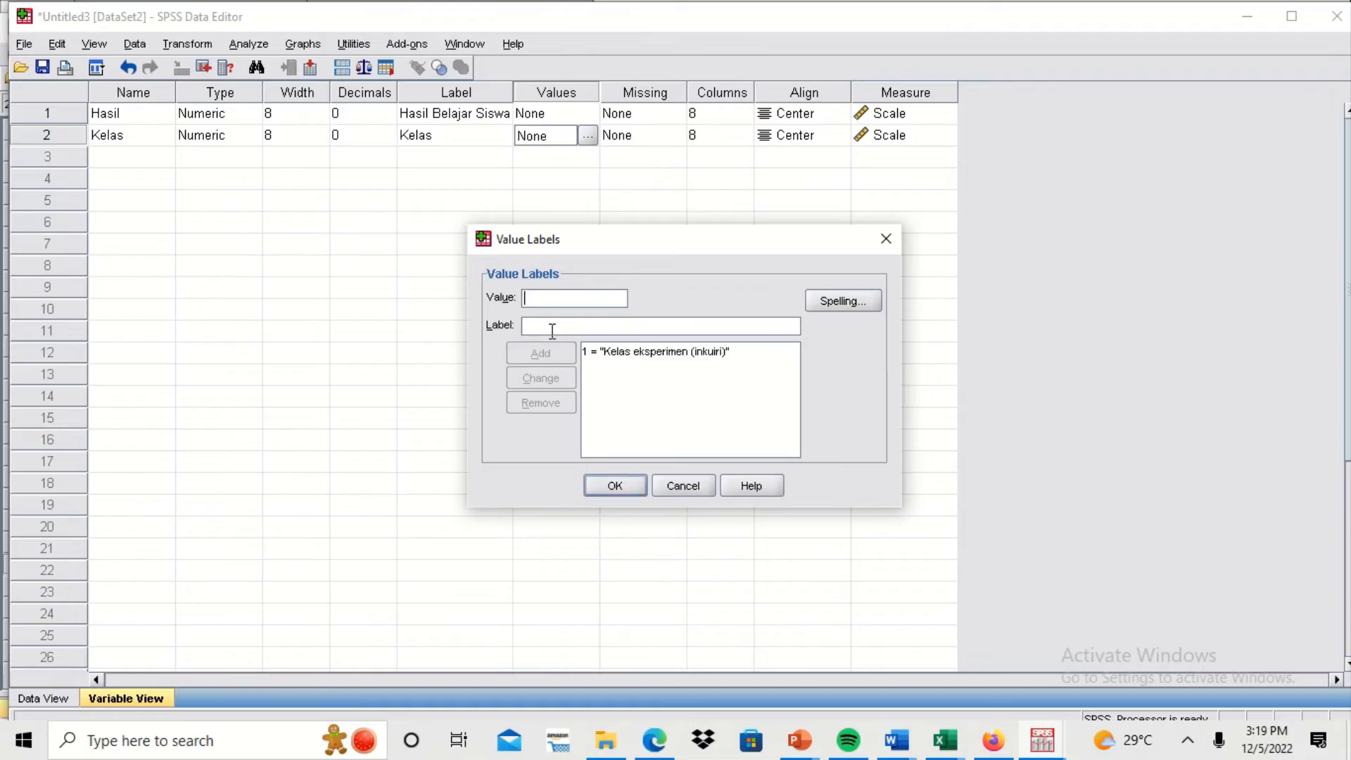
Add the label "Kelas kontrol (Konvensional)" for value 2, confirm the value labels and show the dataset in Data View.
text(2)
text(Kelas )
text(ko)
text(ntro;)
key(BackSpace)
text(l ()
text(Ko)
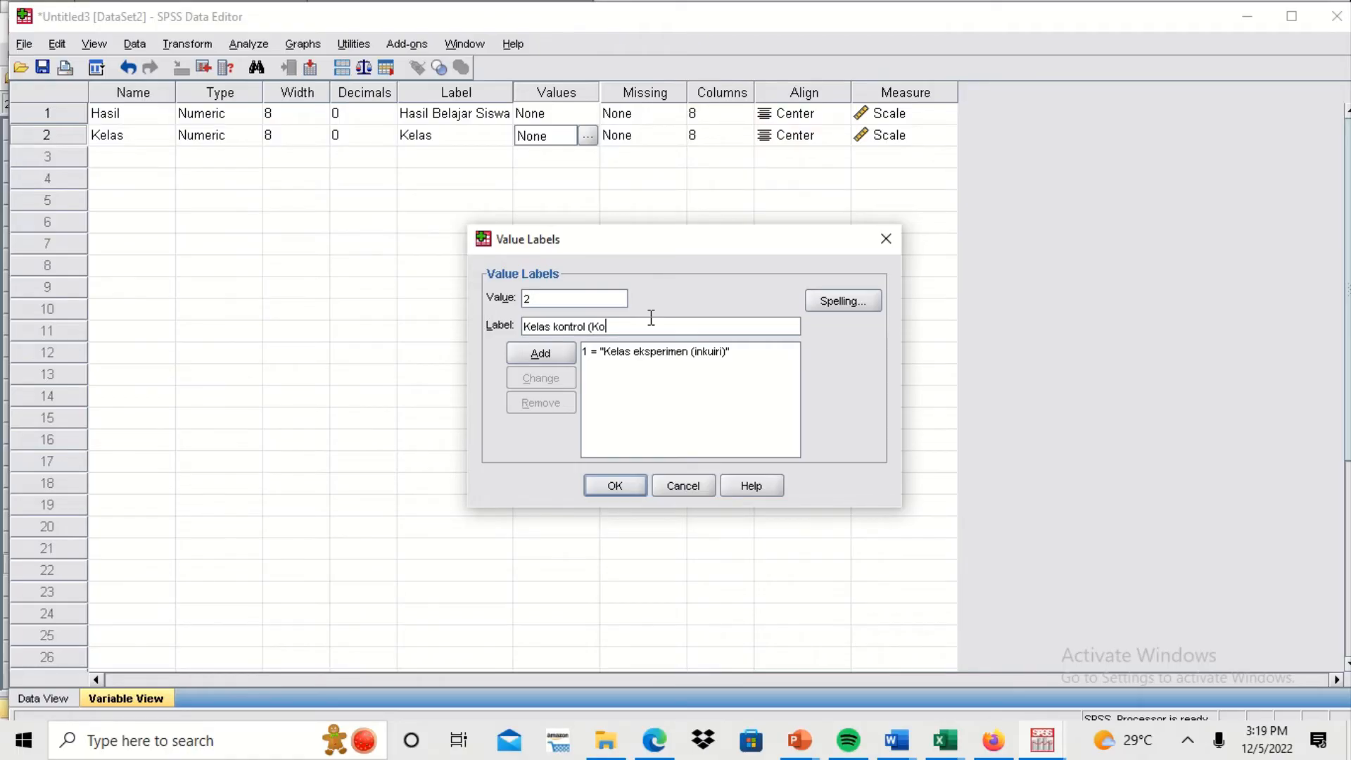
text(nvensional))
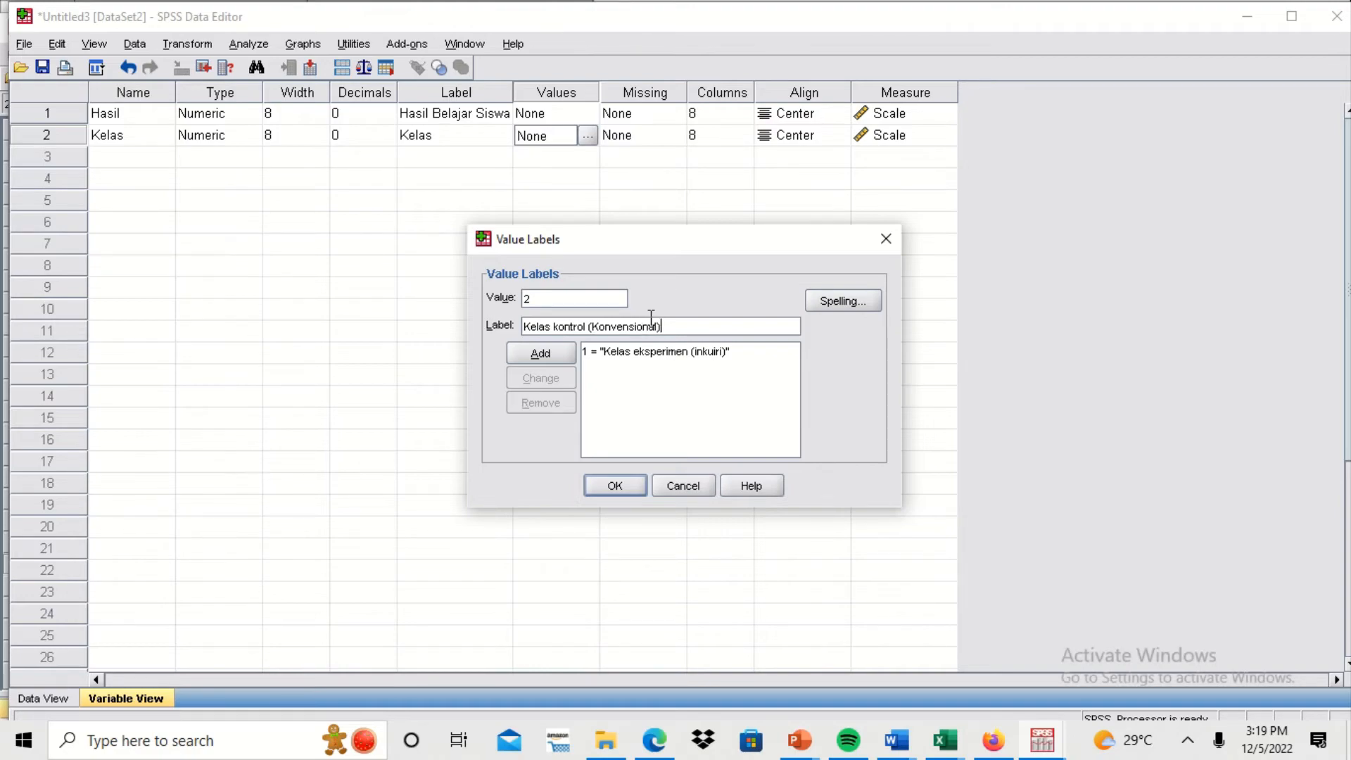
click(541, 354)
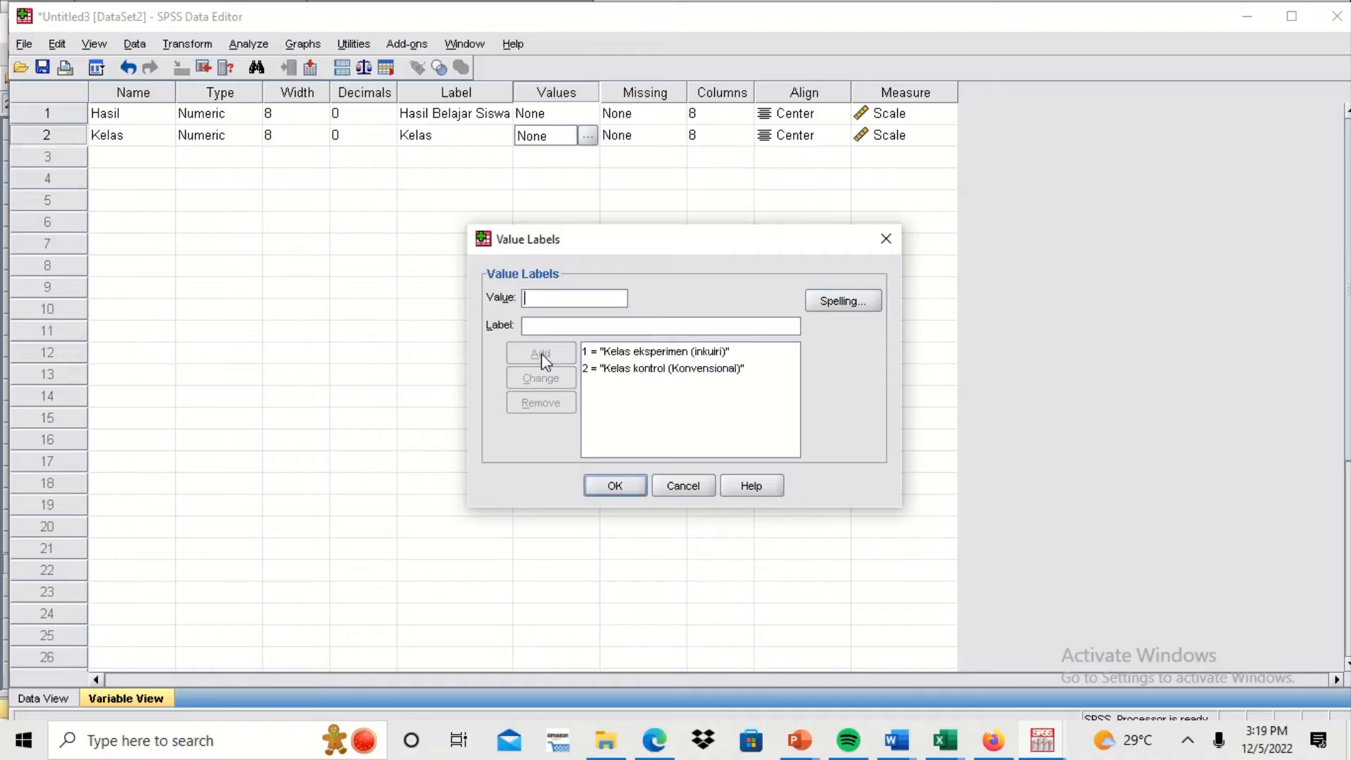
click(620, 485)
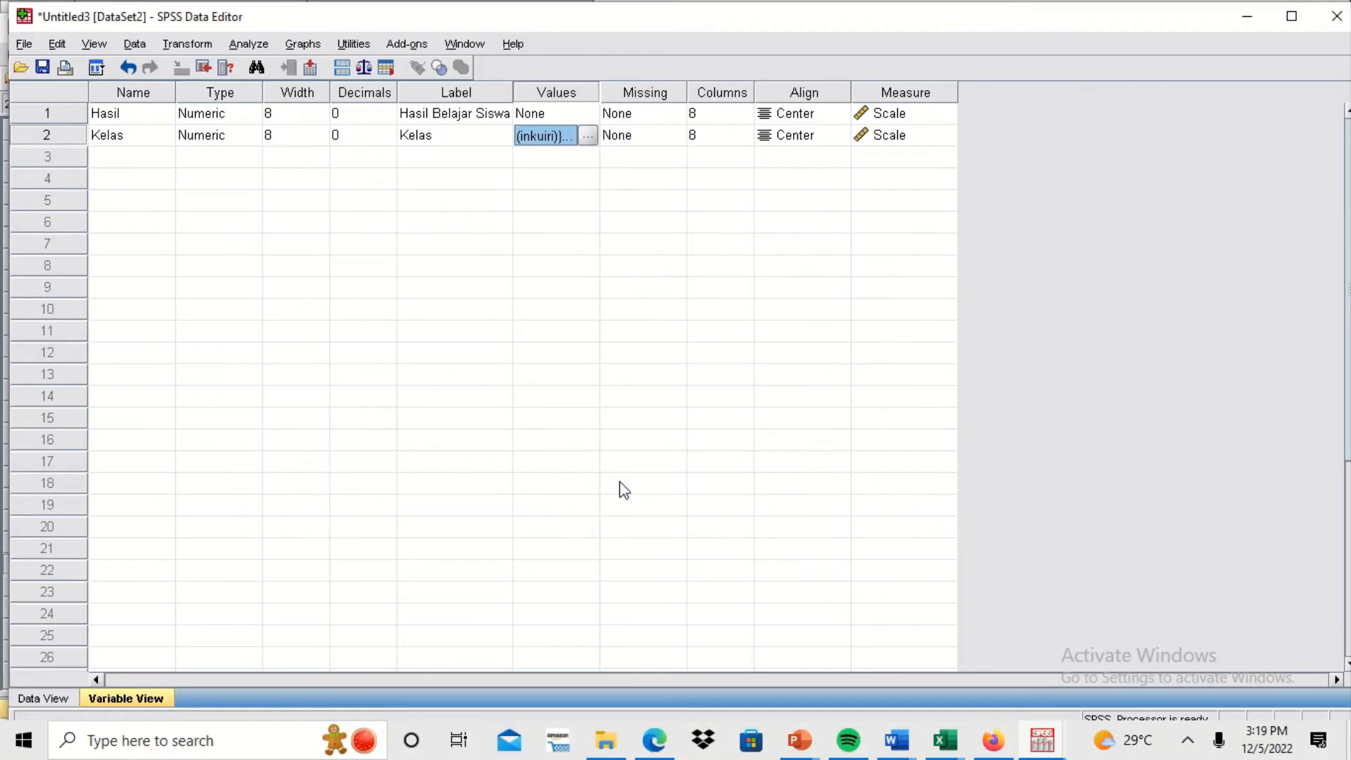
click(43, 698)
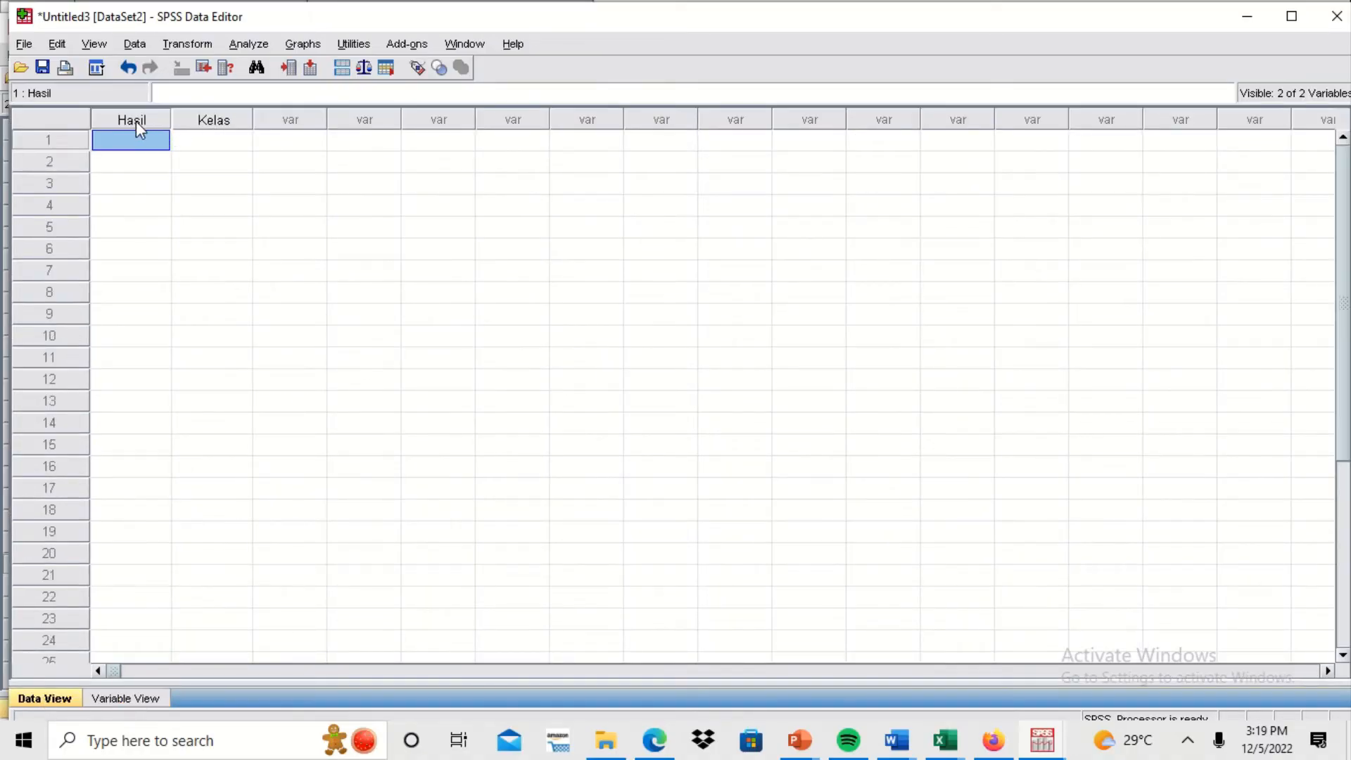
Switch to the Data homogenitas workbook in Excel and change the cell I1 heading to "Kelas Eksperimen (inkuiri)".
click(943, 752)
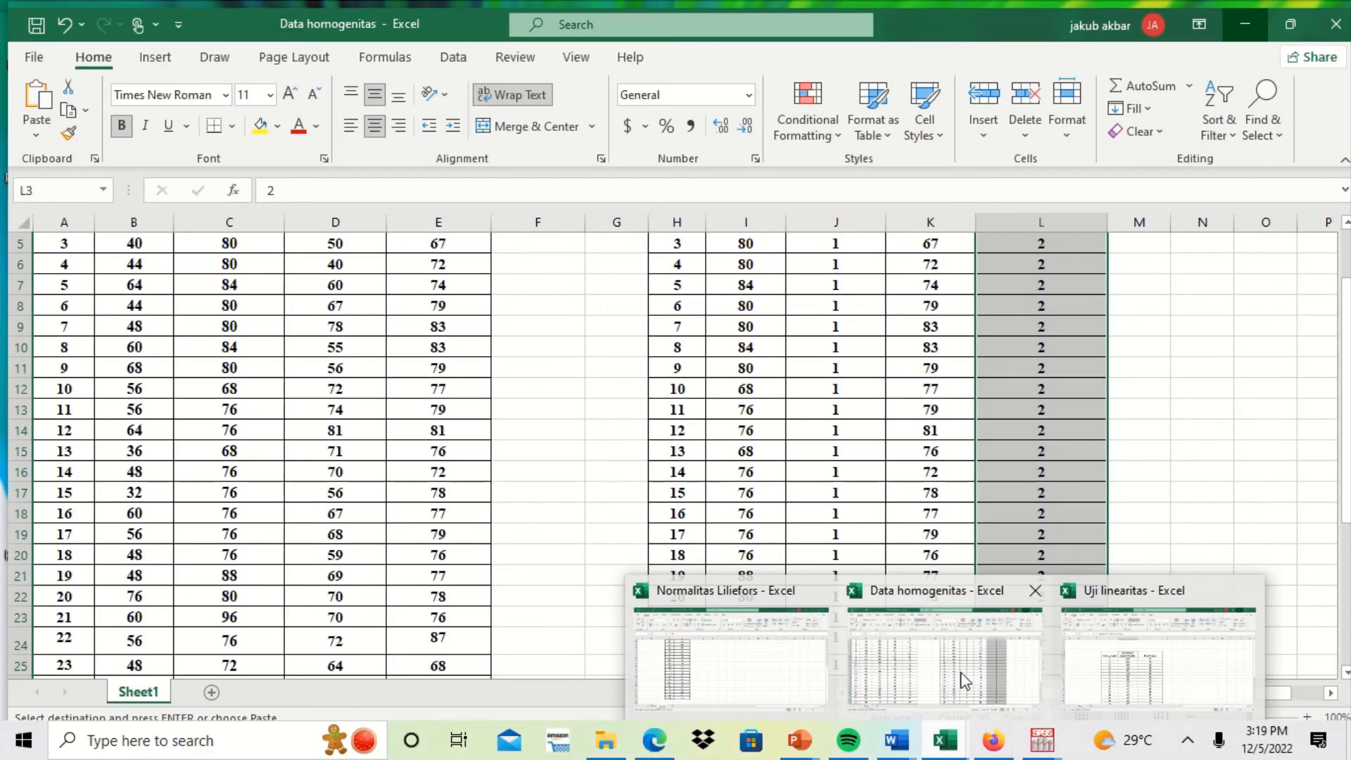
click(893, 678)
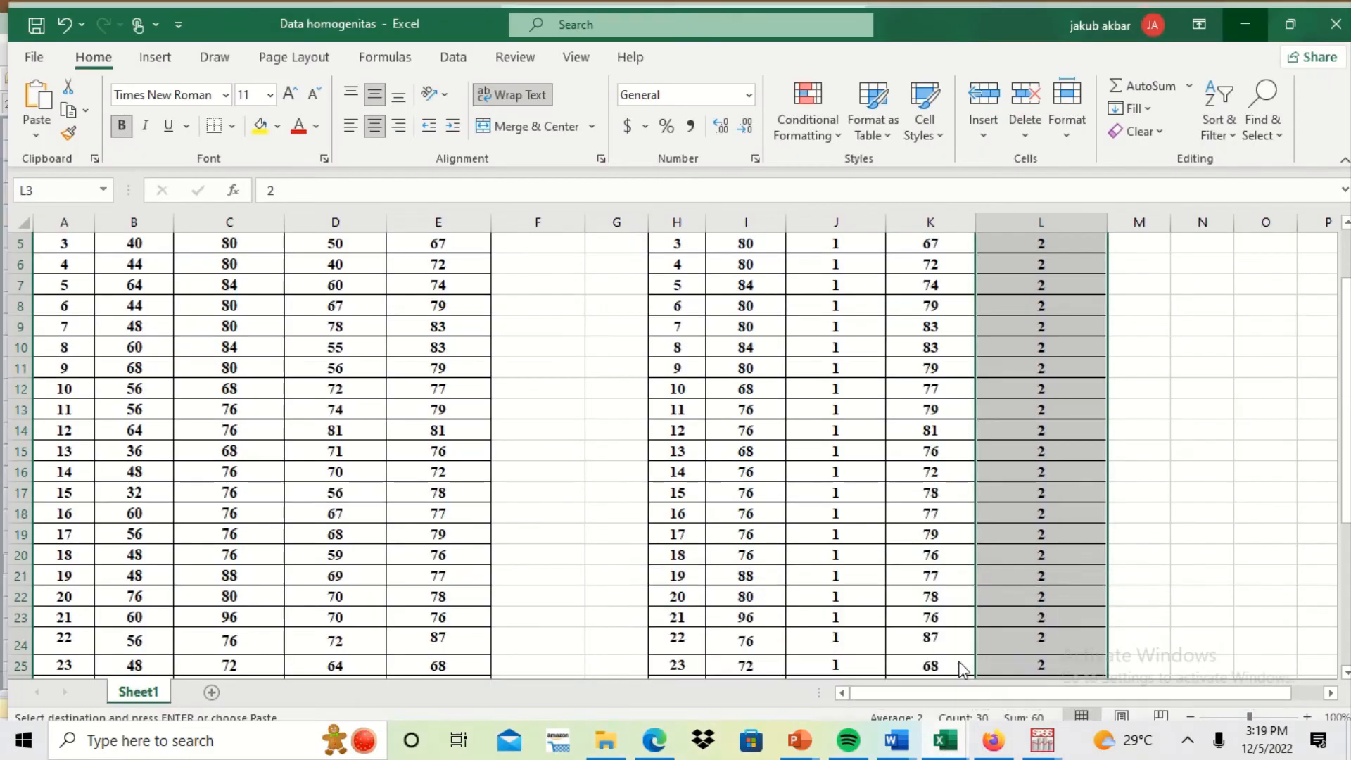
click(845, 311)
key(Up)
key(Up)
key(Up)
key(Up)
key(Up)
key(Up)
key(Up)
key(Up)
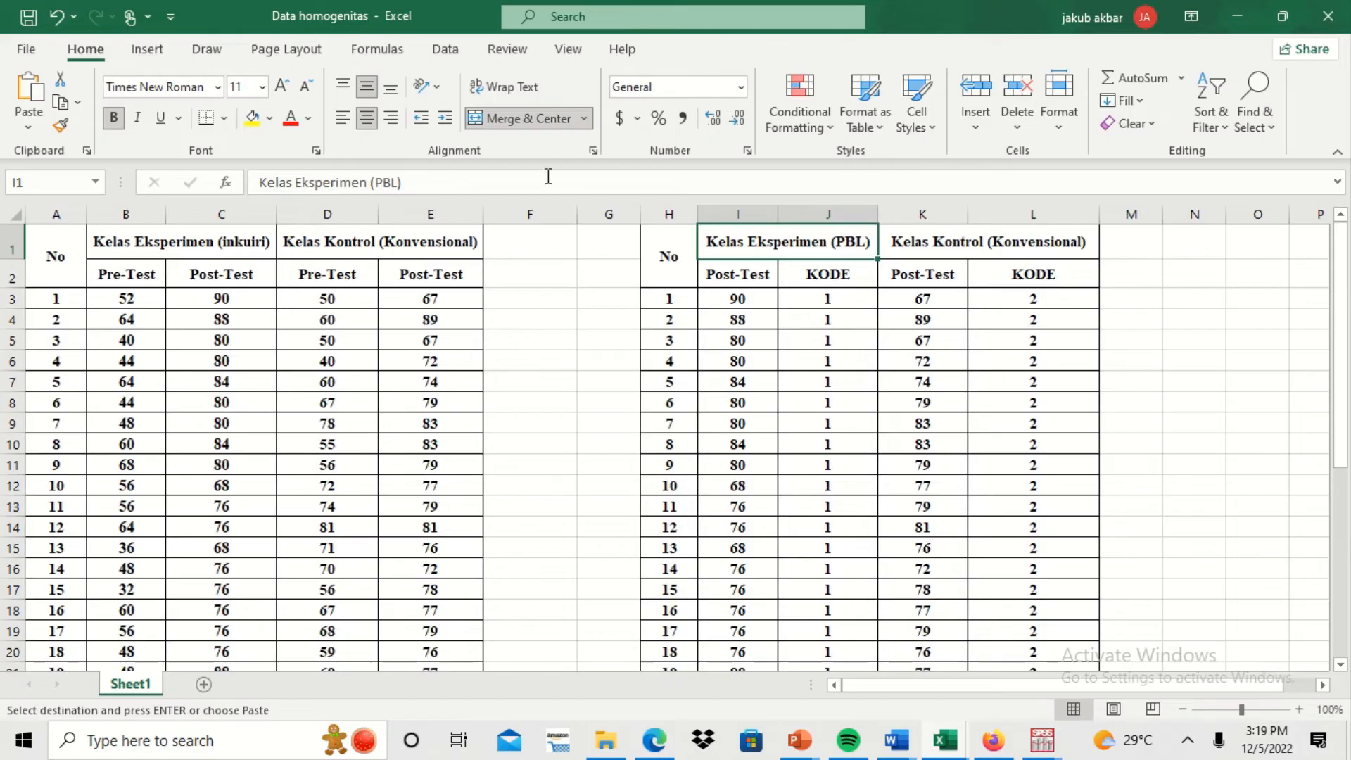
click(390, 185)
key(BackSpace)
key(BackSpace)
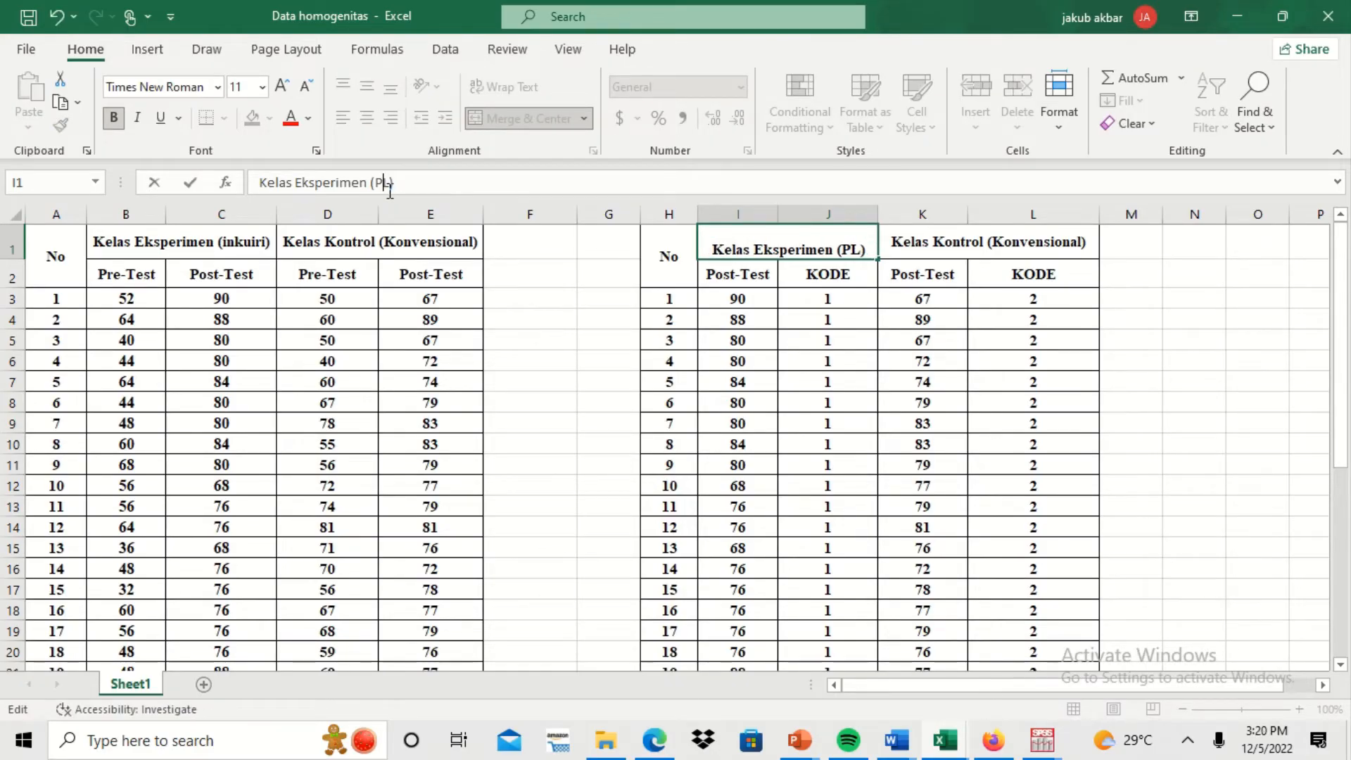
key(Delete)
text(inkuiri)
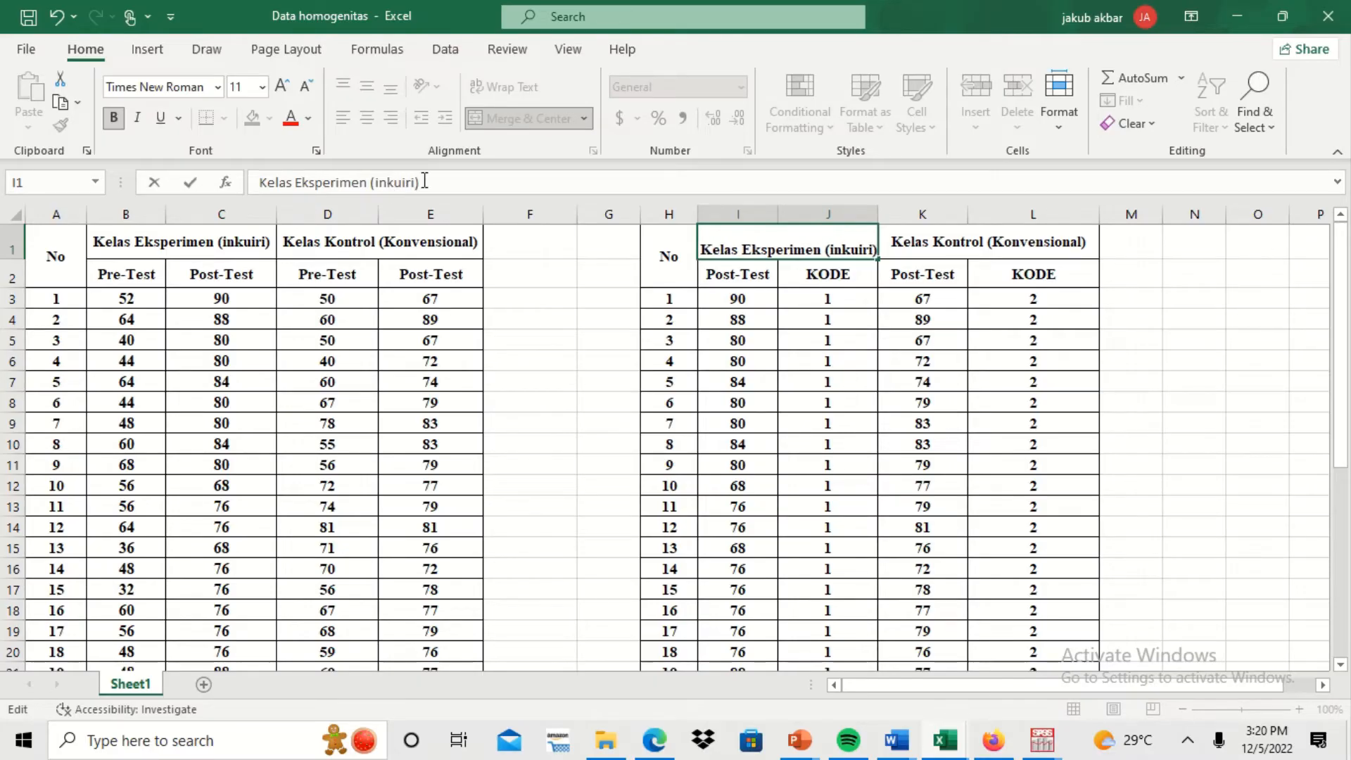
click(774, 316)
Copy the experimental class Post-Test scores in cells I3 to I32.
click(763, 299)
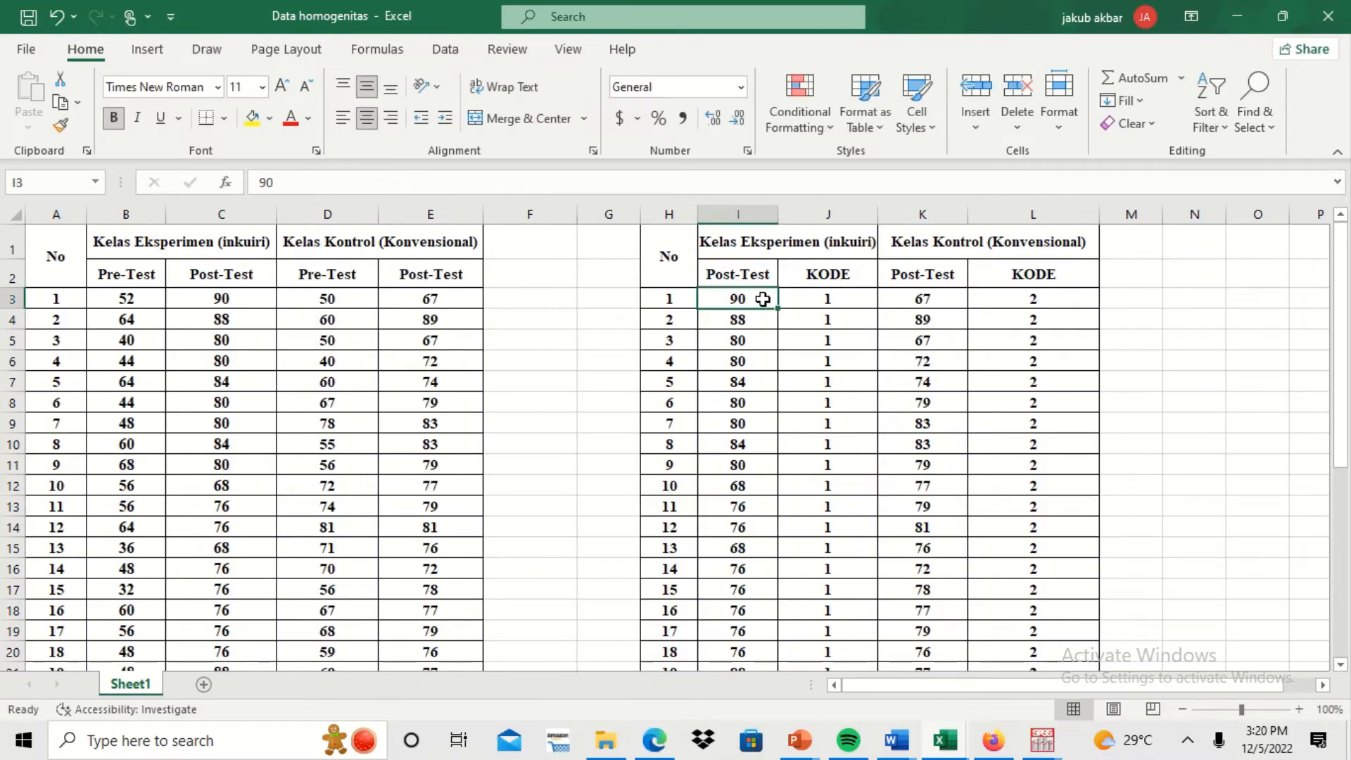
drag(762, 299, 774, 669)
key(shift+Down)
key(shift+Down)
key(shift+Down)
key(shift+Down)
key(shift+Down)
key(shift+Down)
key(shift+Down)
key(shift+Up)
key(shift+Up)
key(shift+Up)
key(shift+Up)
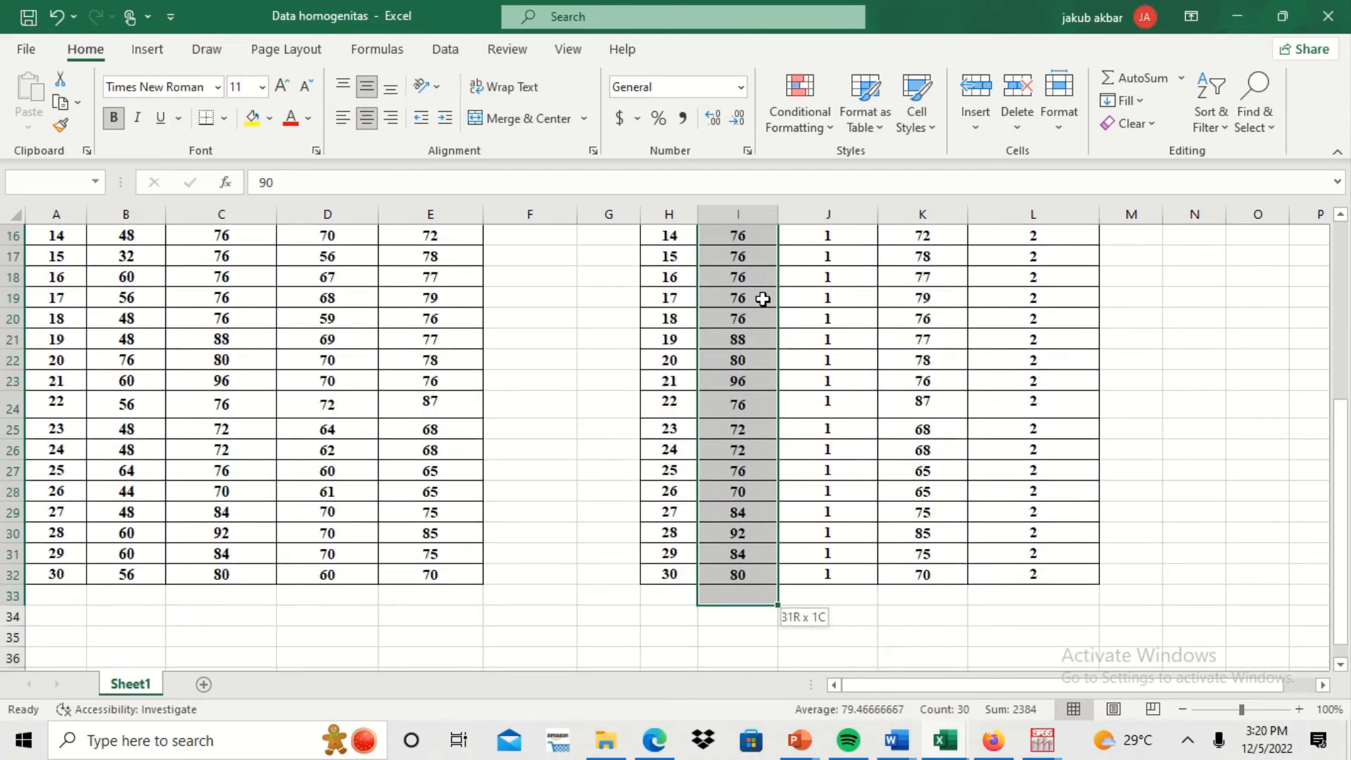
key(ctrl+c)
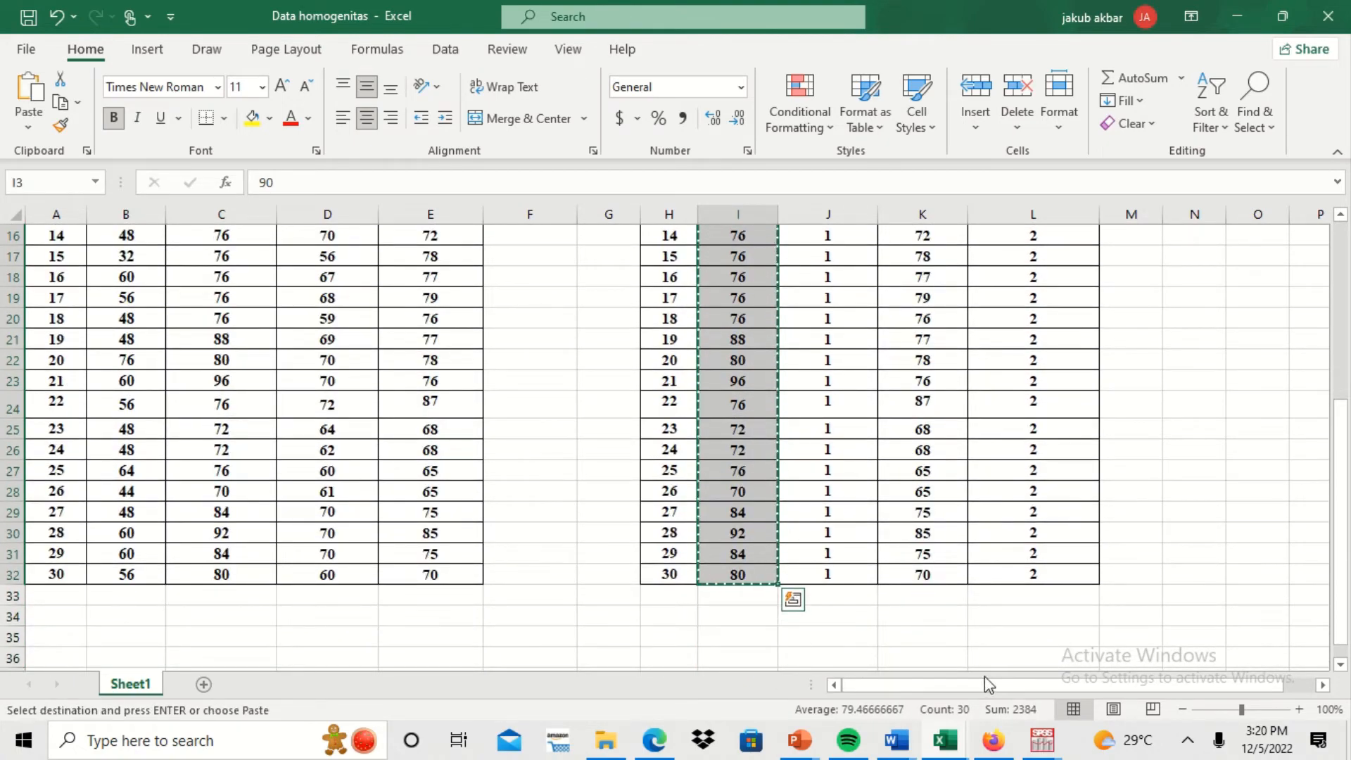
Switch to the Untitled3 dataset in SPSS and paste the copied scores into the Hasil column from row 1.
click(955, 744)
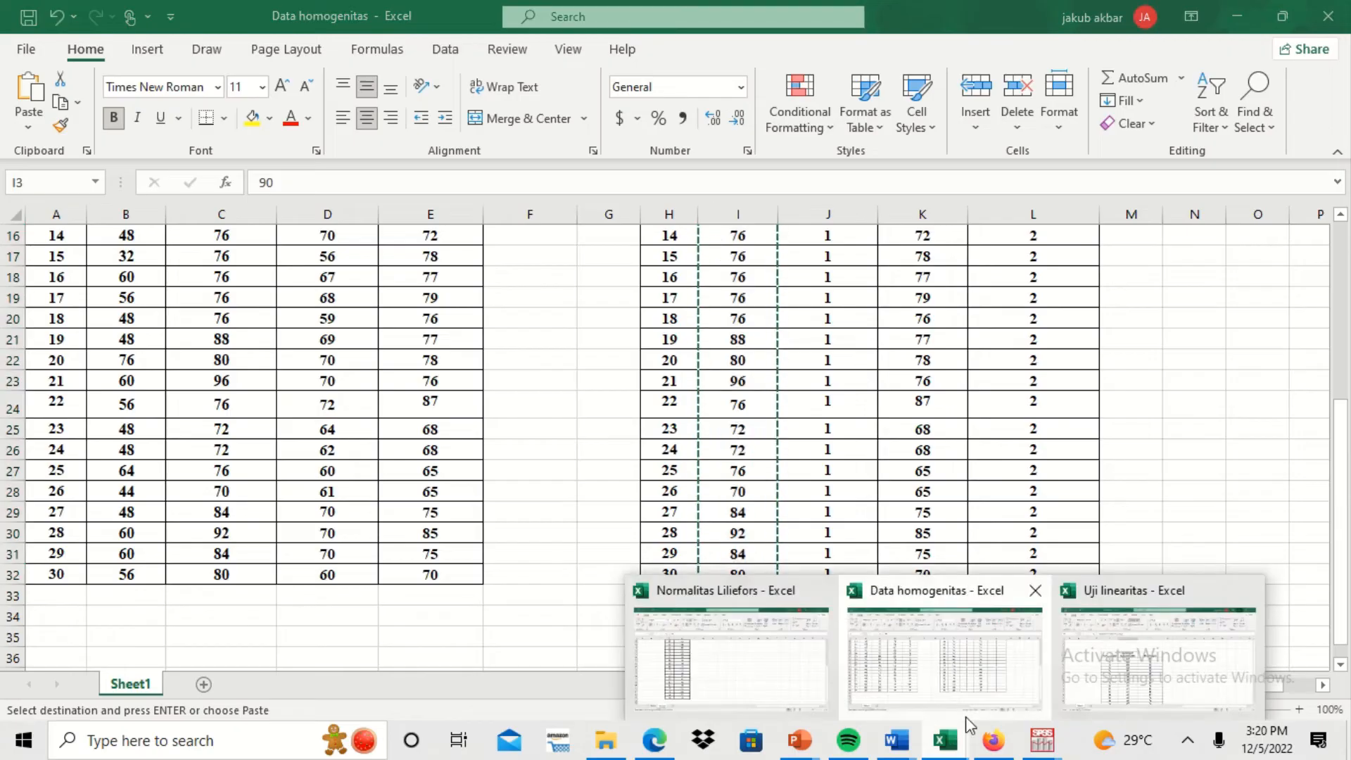
mouse_move(1026, 754)
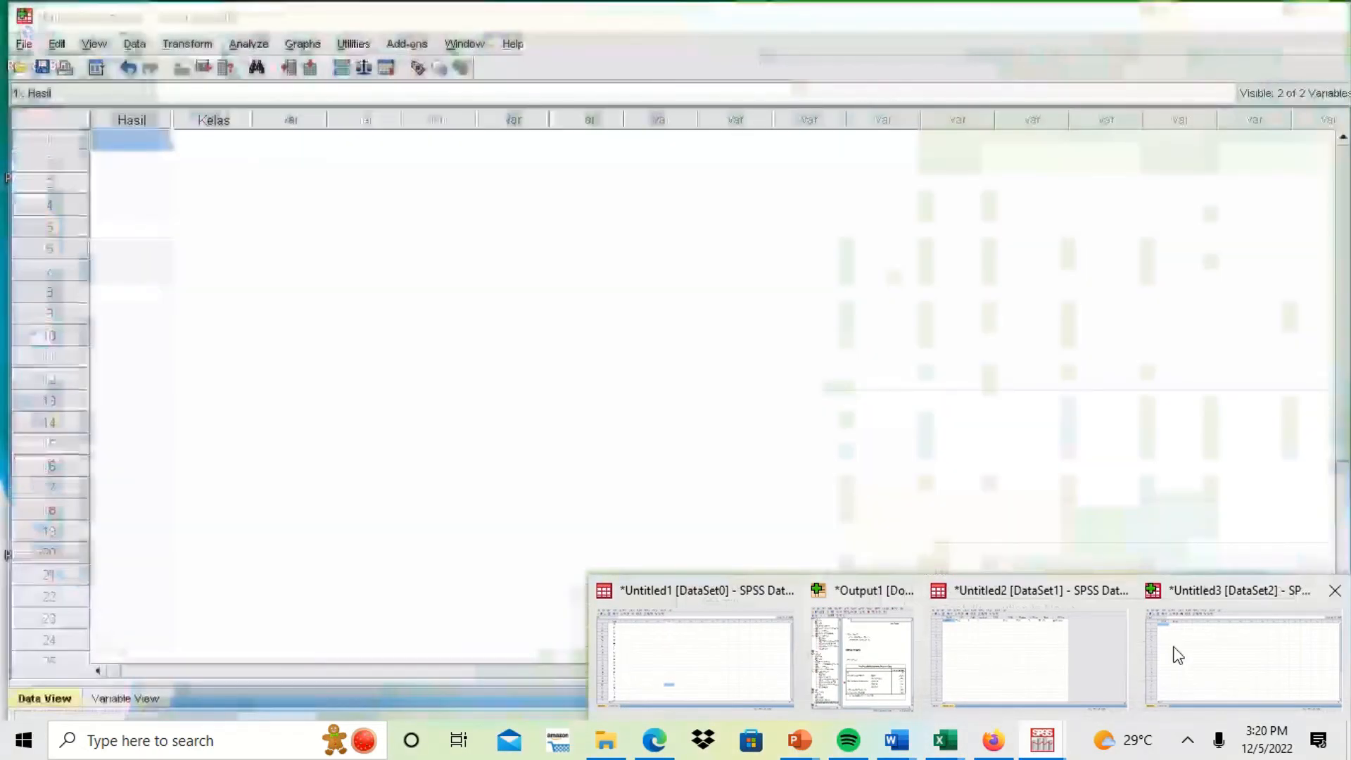
click(1175, 654)
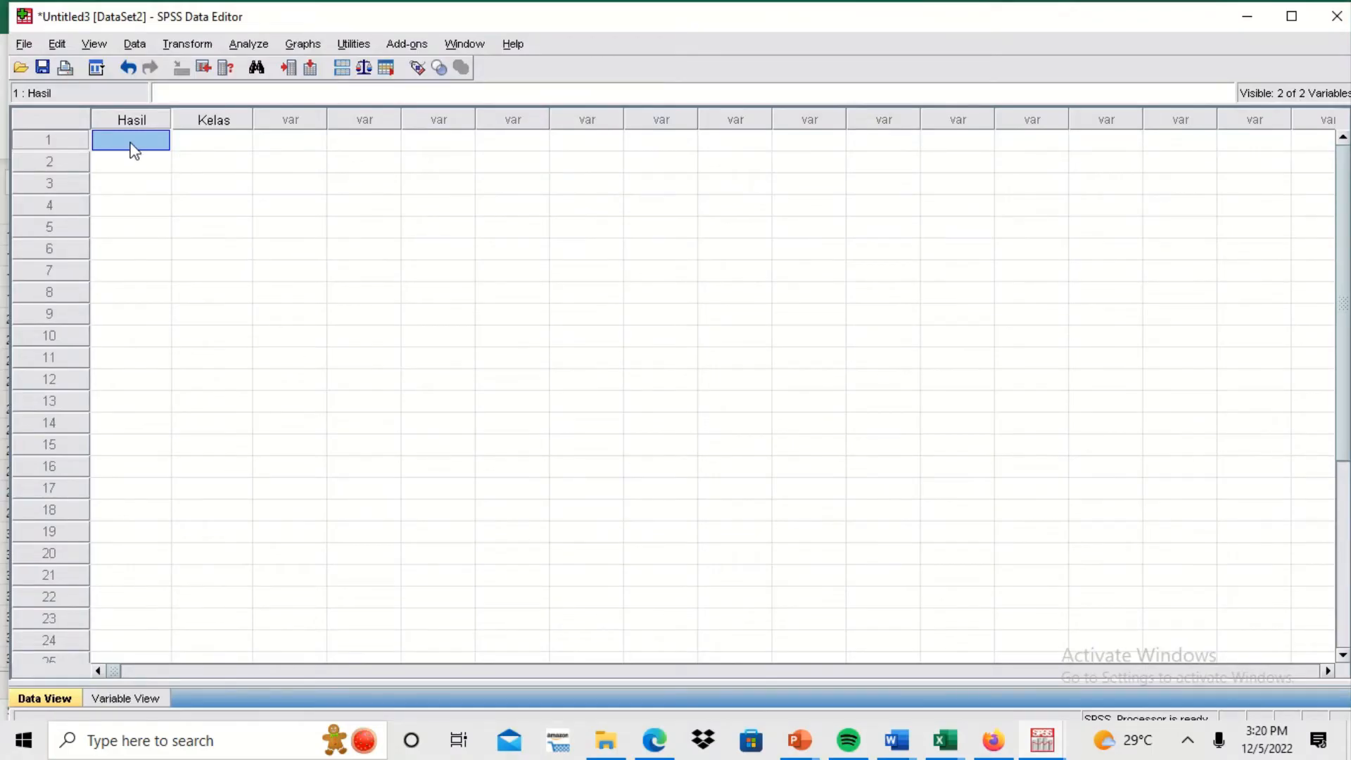
key(ctrl+v)
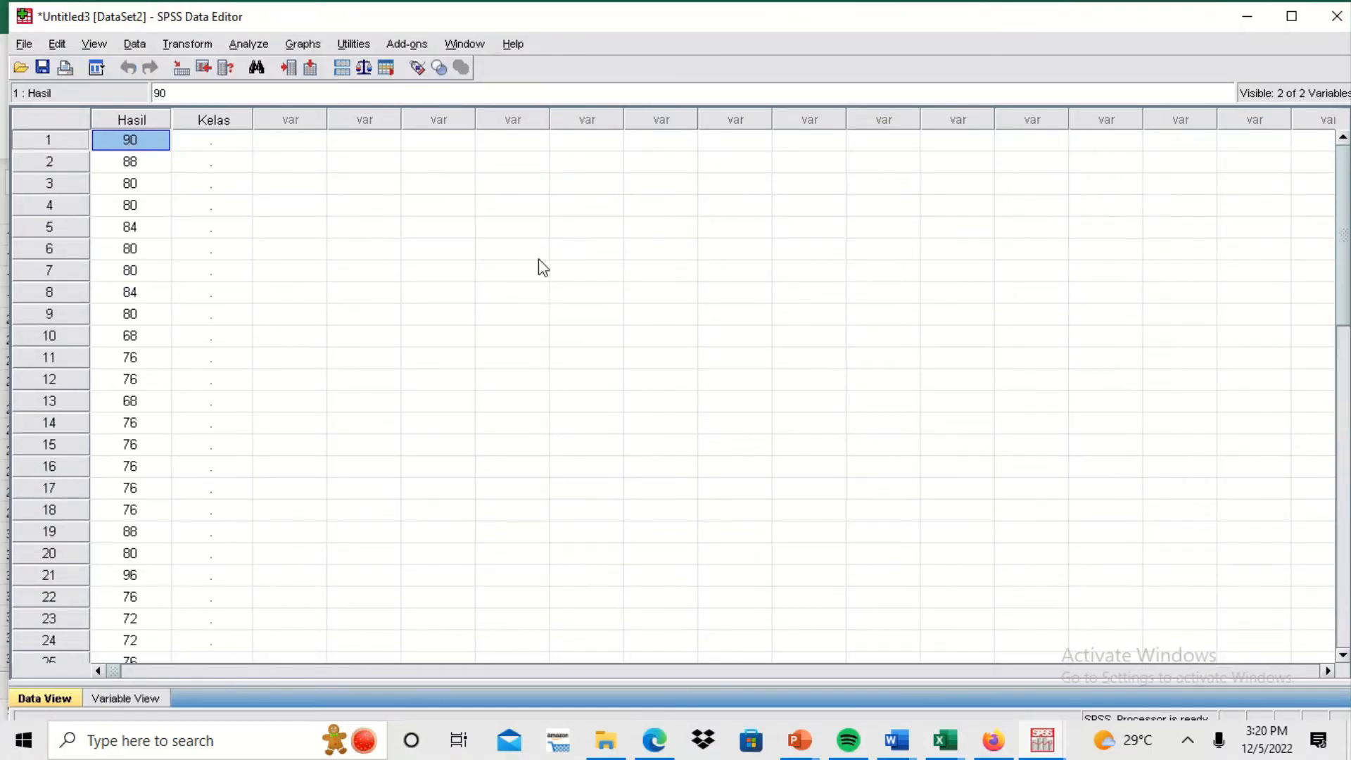
Return to the Data homogenitas workbook in Excel and copy the experimental class KODE values in cells J3 to J32.
mouse_move(945, 741)
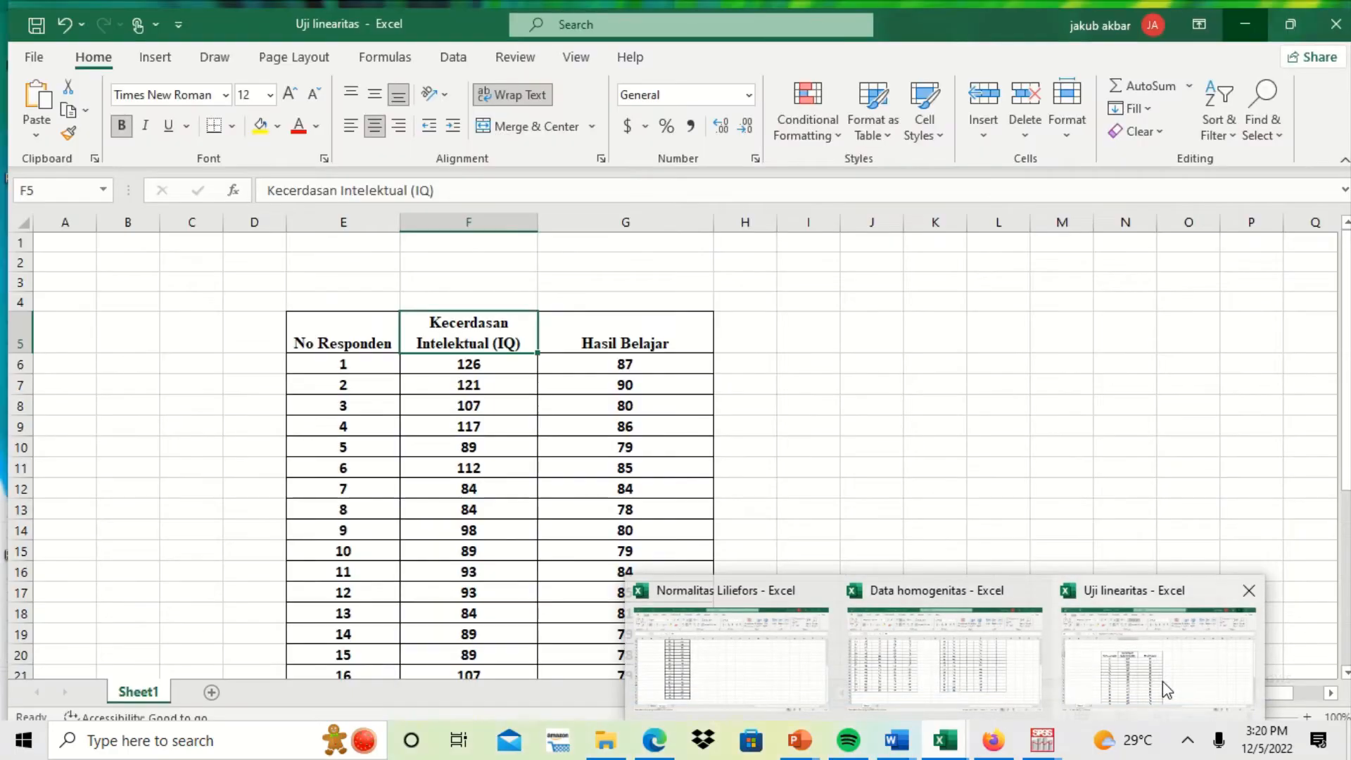
click(1162, 681)
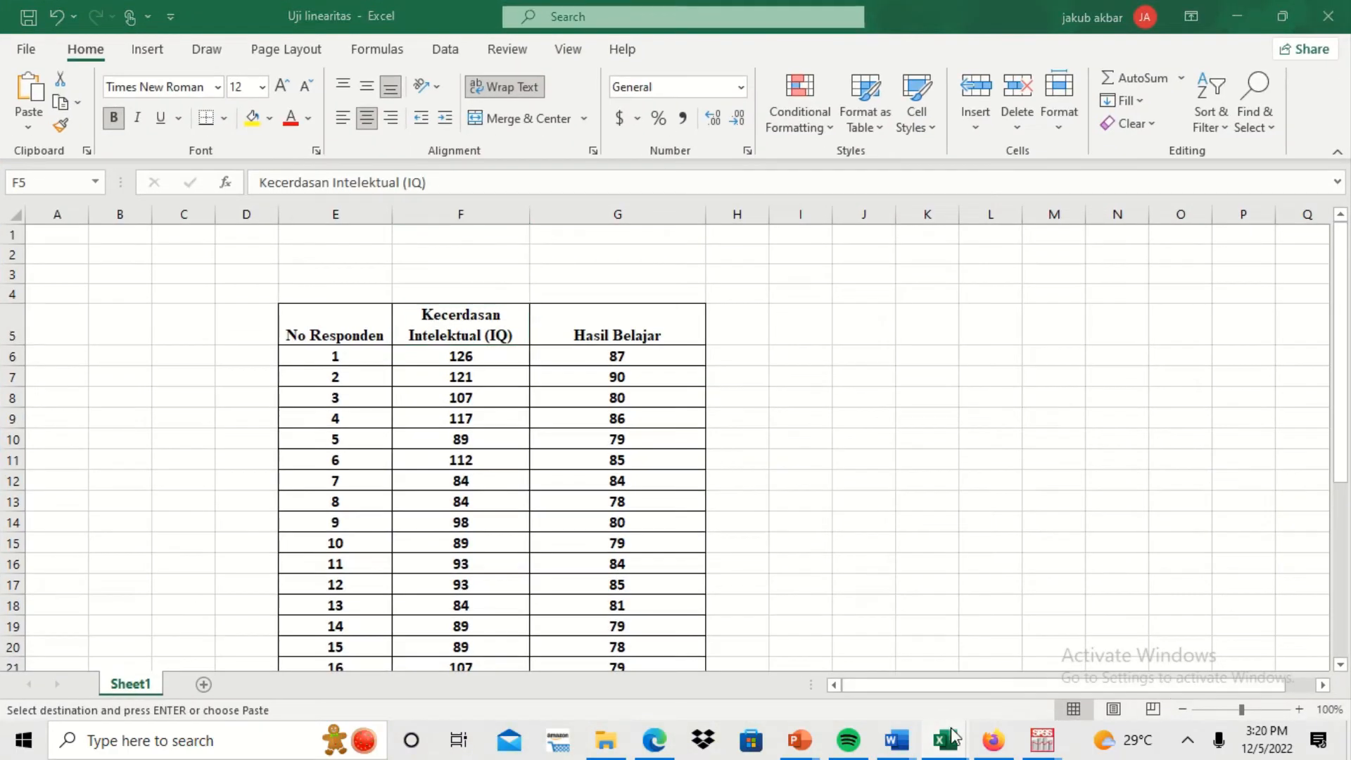
mouse_move(958, 735)
click(956, 656)
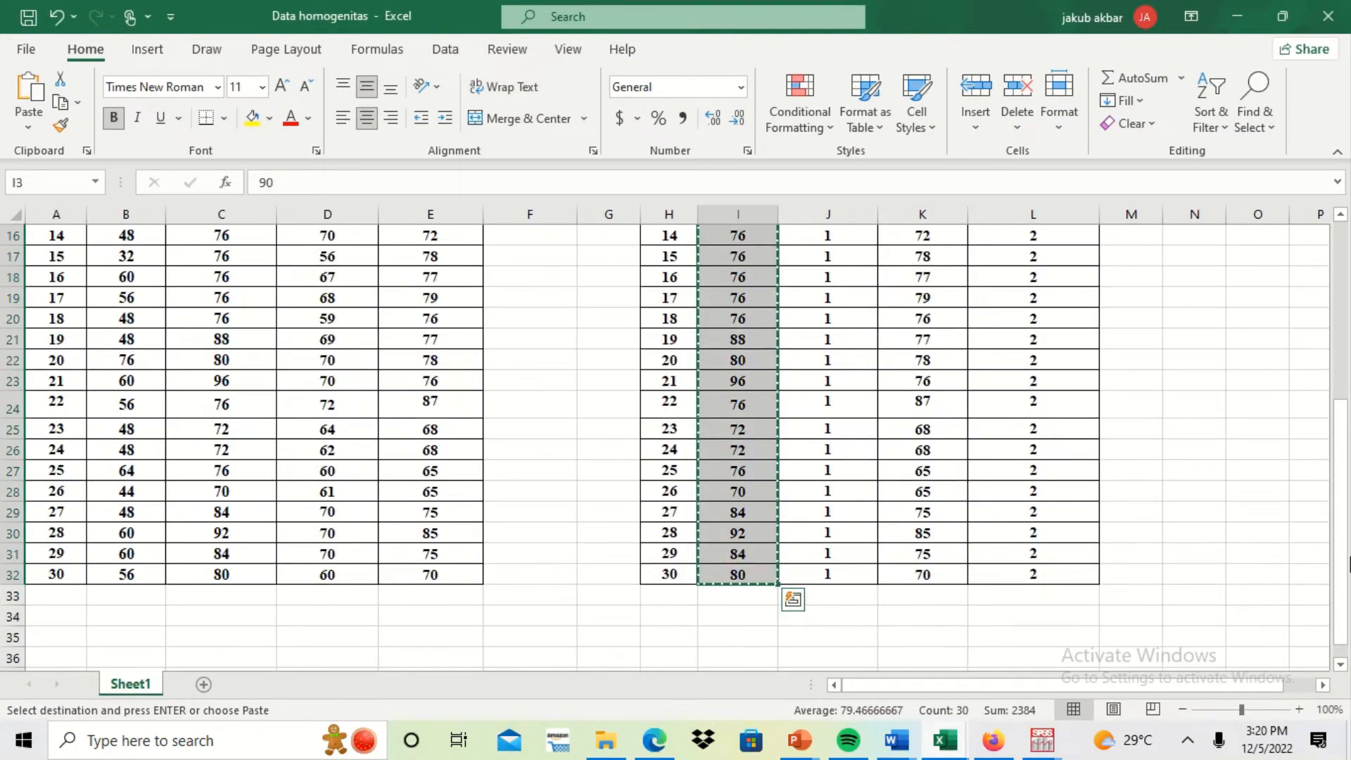
scroll(1341, 581, up, 5)
click(850, 273)
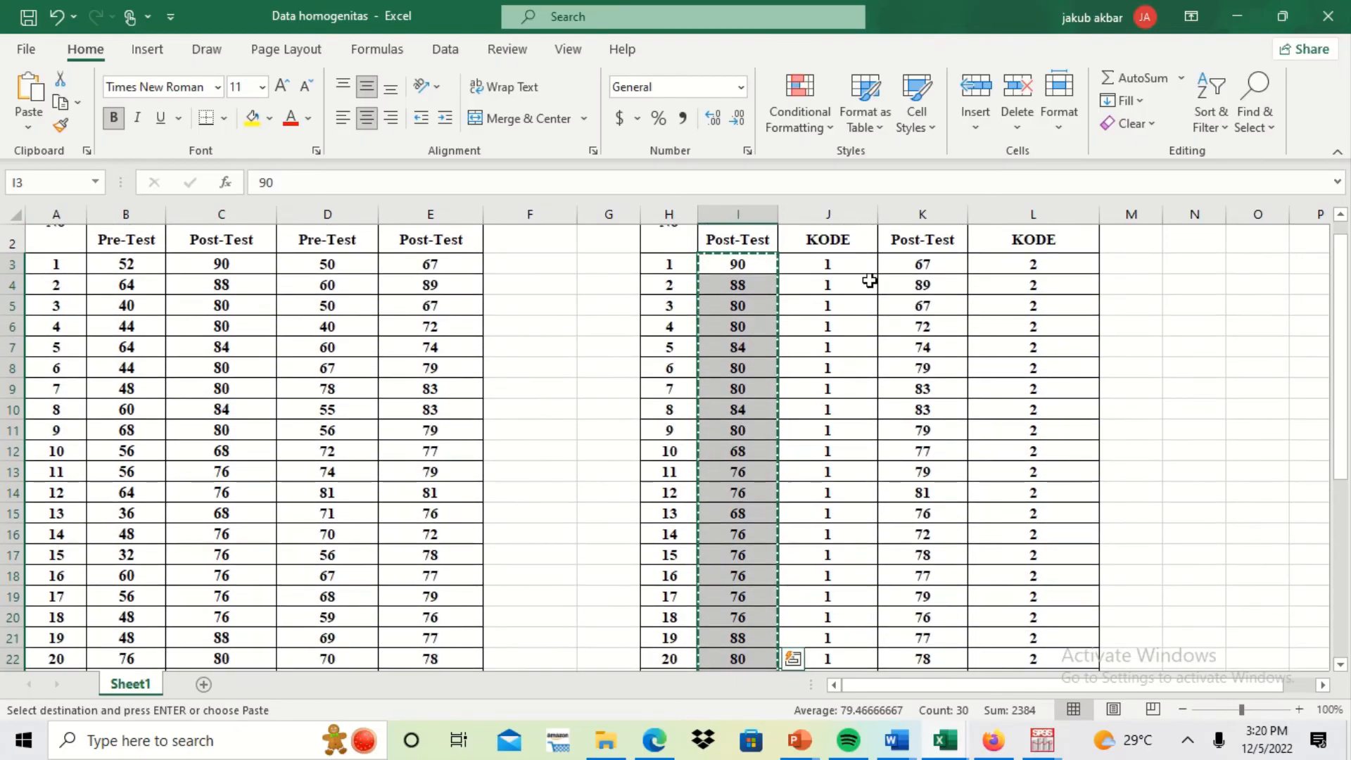
key(shift+Down)
key(shift+Down)
key(shift+Down)
key(shift+Down)
key(shift+Down)
key(shift+Down)
key(shift+Down)
key(shift+Down)
key(shift+Down)
key(shift+Down)
key(shift+Down)
key(shift+Down)
key(shift+Down)
key(shift+Down)
key(shift+Down)
key(shift+Down)
key(shift+Down)
key(shift+Down)
key(shift+Down)
key(shift+Down)
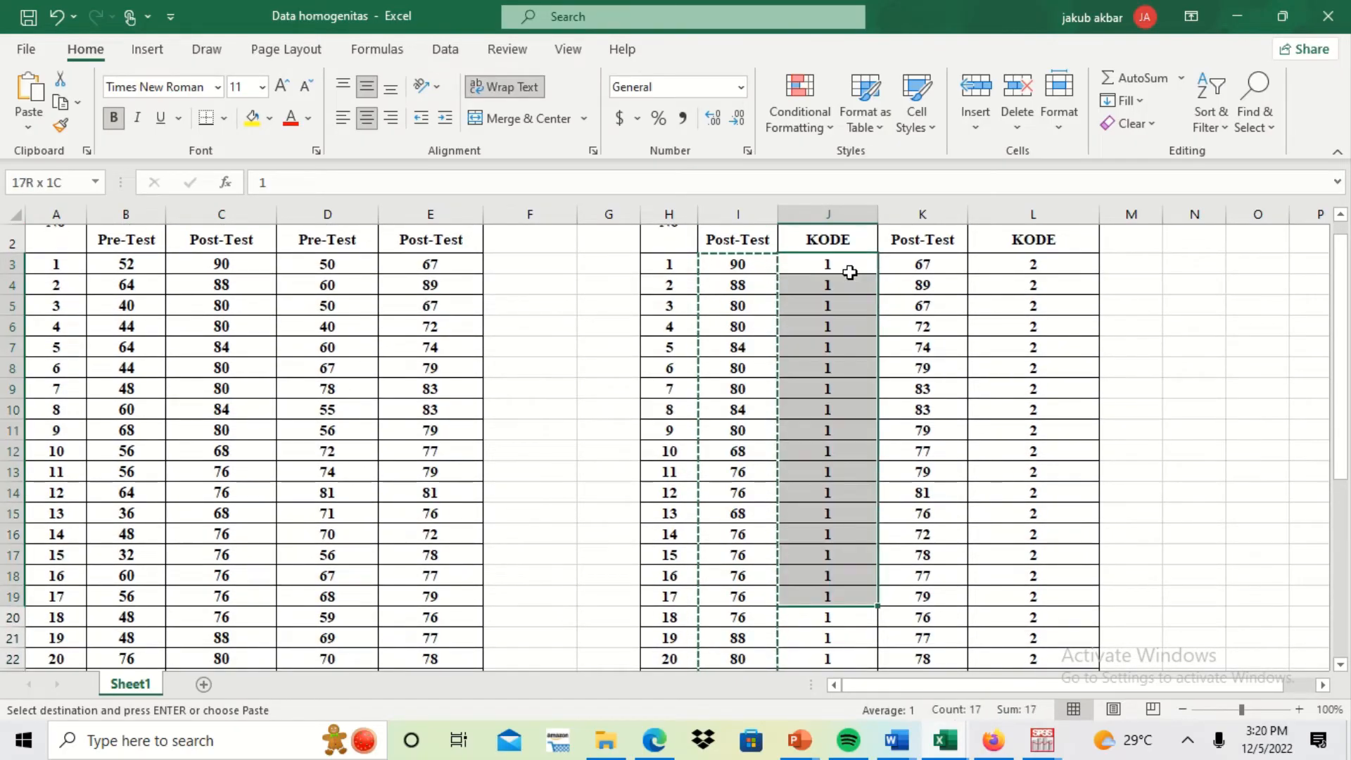
key(ctrl+v)
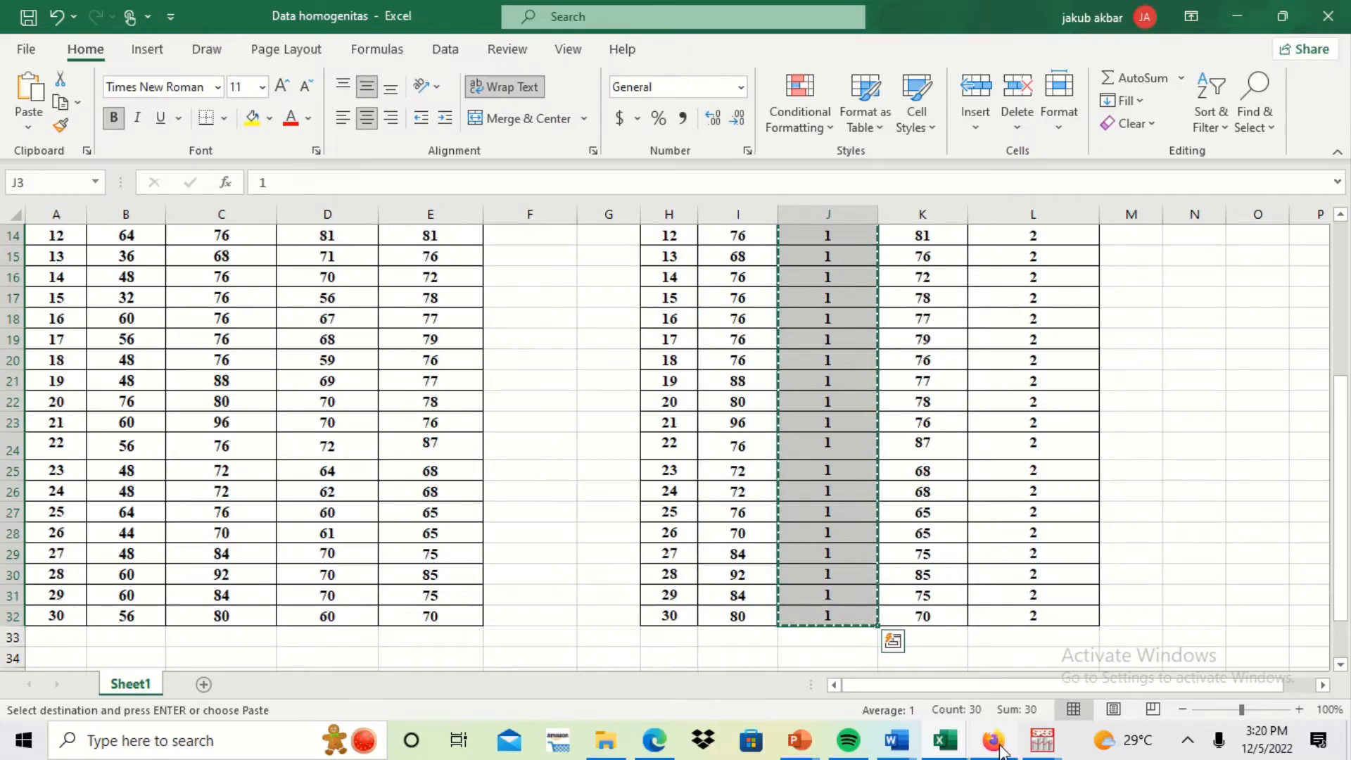
Switch to the Untitled3 dataset in SPSS and paste the copied codes into the Kelas column from row 1.
mouse_move(942, 754)
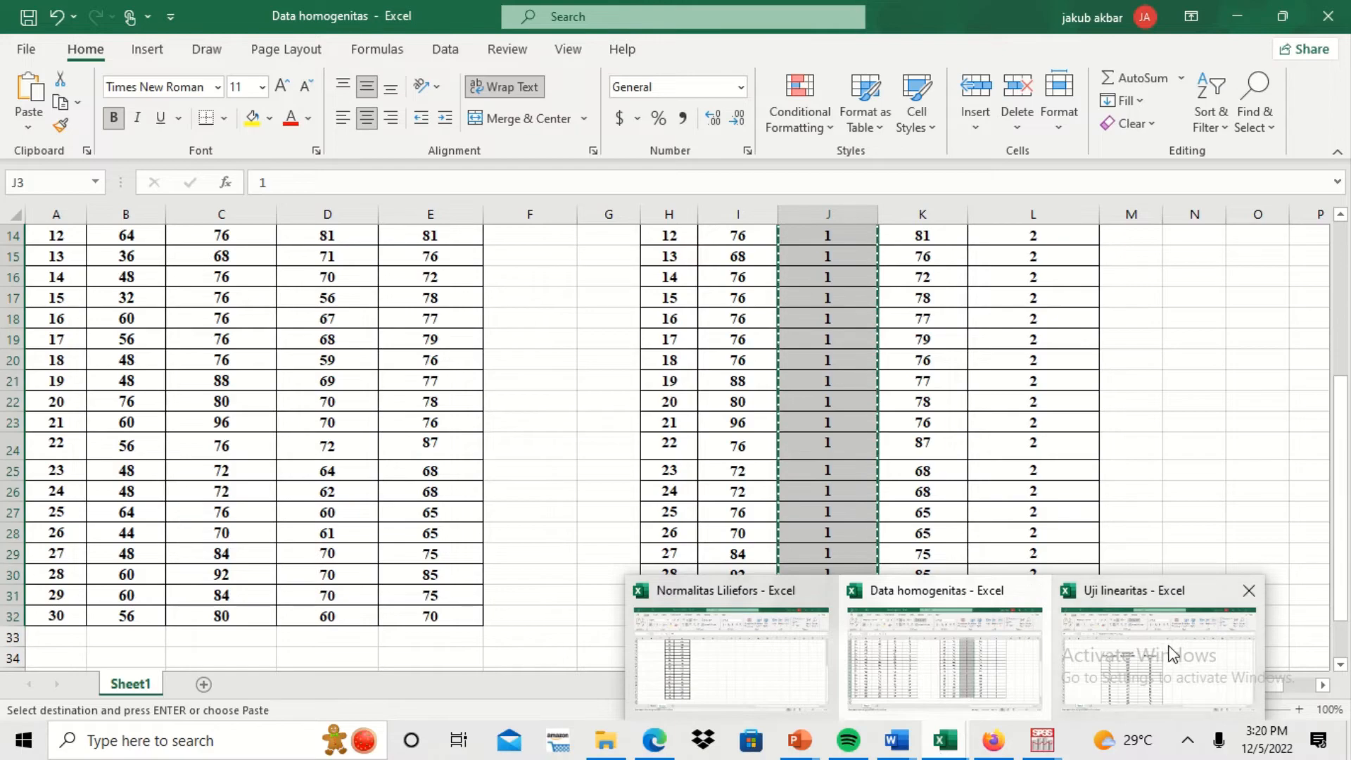
click(1172, 652)
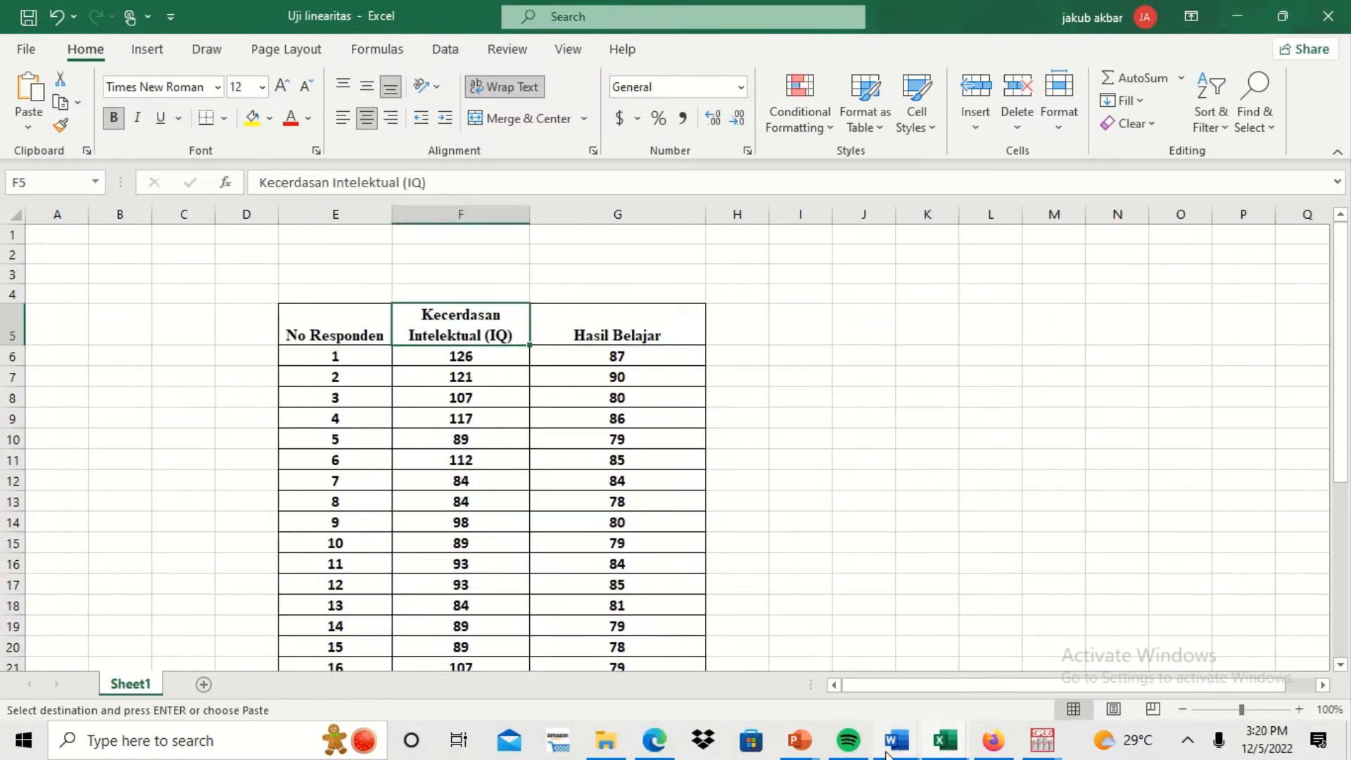
mouse_move(912, 751)
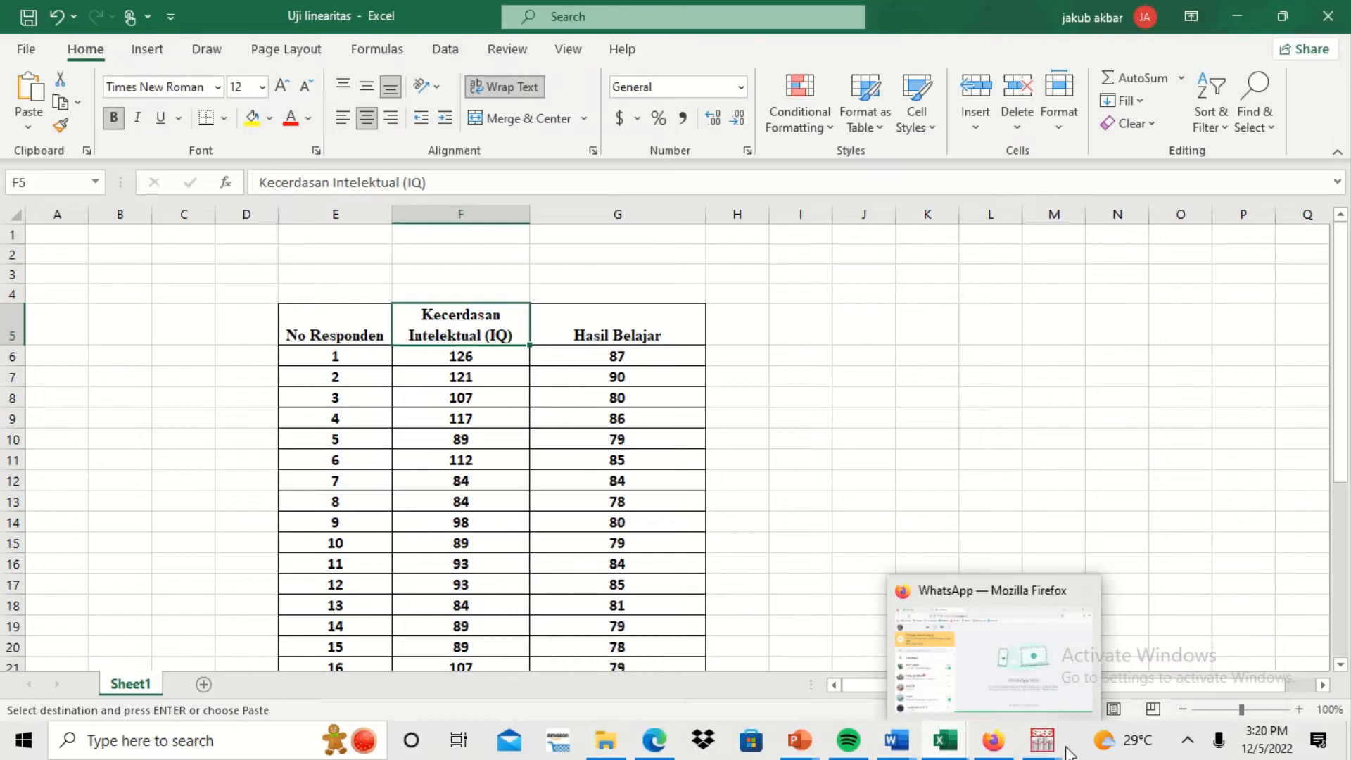
mouse_move(1064, 753)
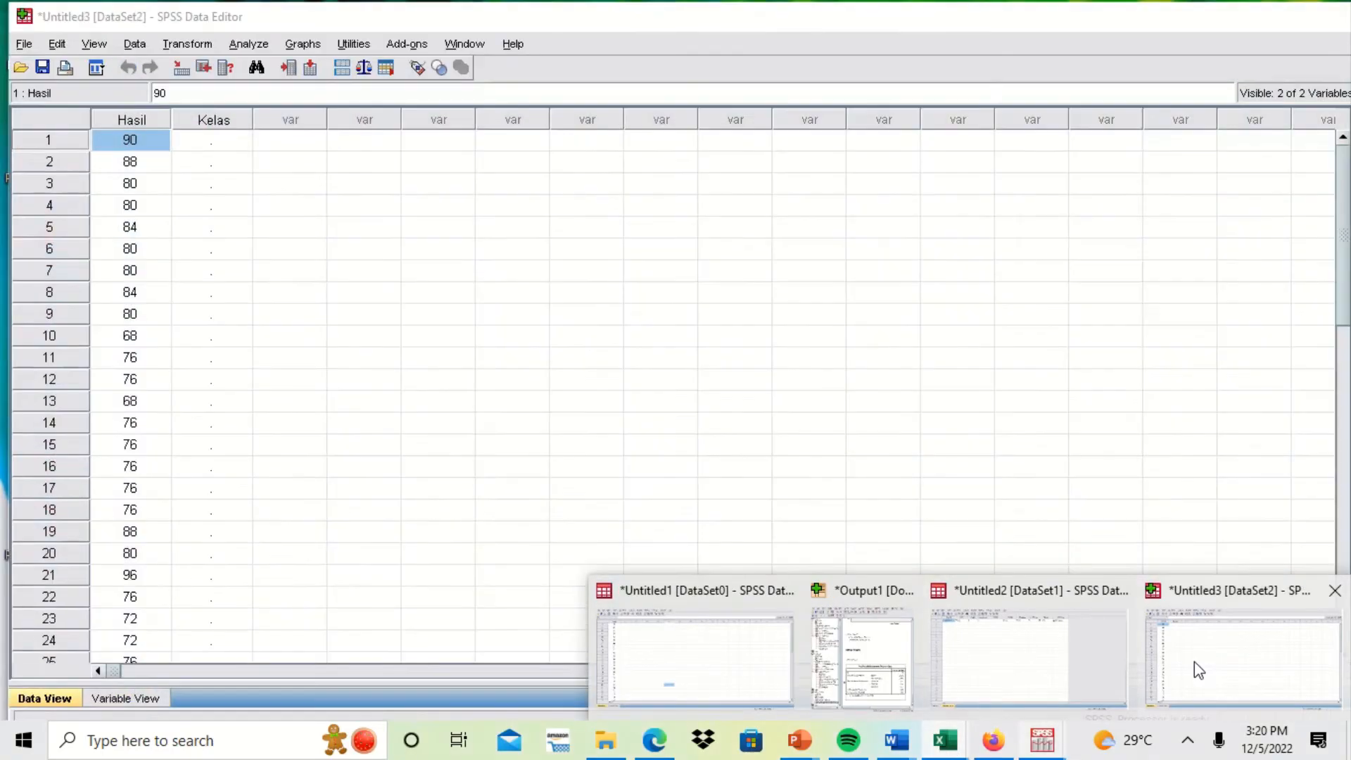
click(1193, 661)
click(220, 146)
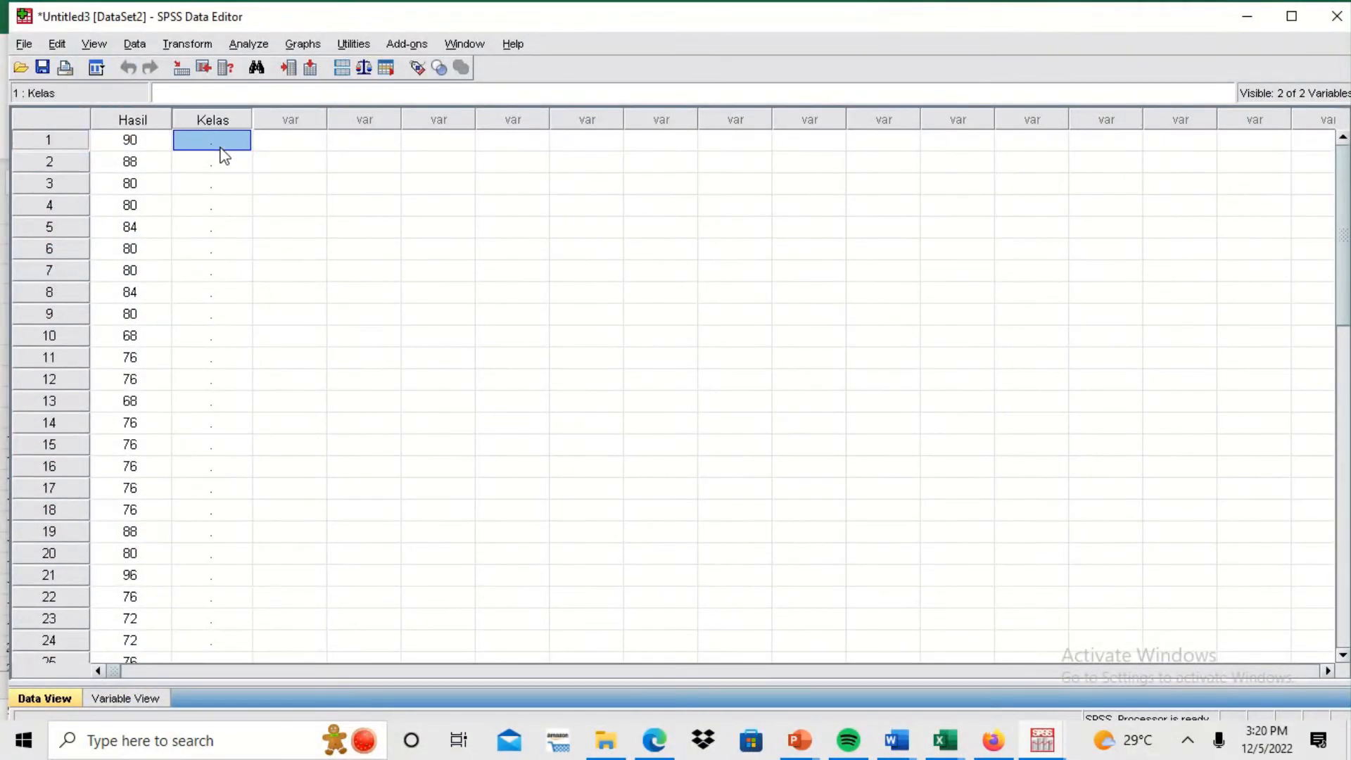
key(ctrl+v)
Select the first empty cell of the Hasil column, in row 31 below the experimental class data.
key(Down)
key(Down)
key(Down)
key(Down)
key(Down)
key(Down)
key(Down)
key(Down)
key(Down)
key(Down)
key(Down)
key(Down)
key(Down)
key(Down)
key(Down)
key(Down)
key(Down)
key(Down)
key(Down)
key(Down)
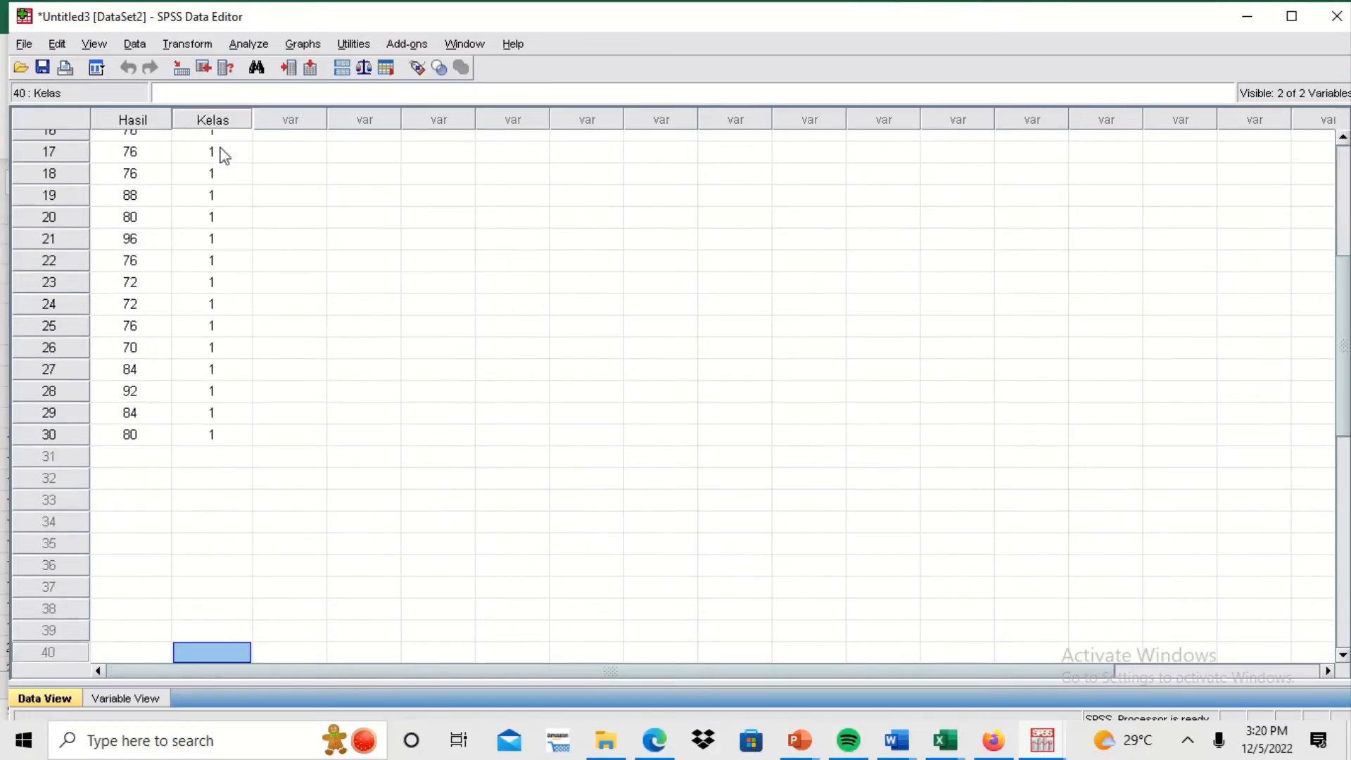
key(Up)
key(Up)
key(Up)
key(Up)
key(Up)
key(Up)
key(Up)
key(Up)
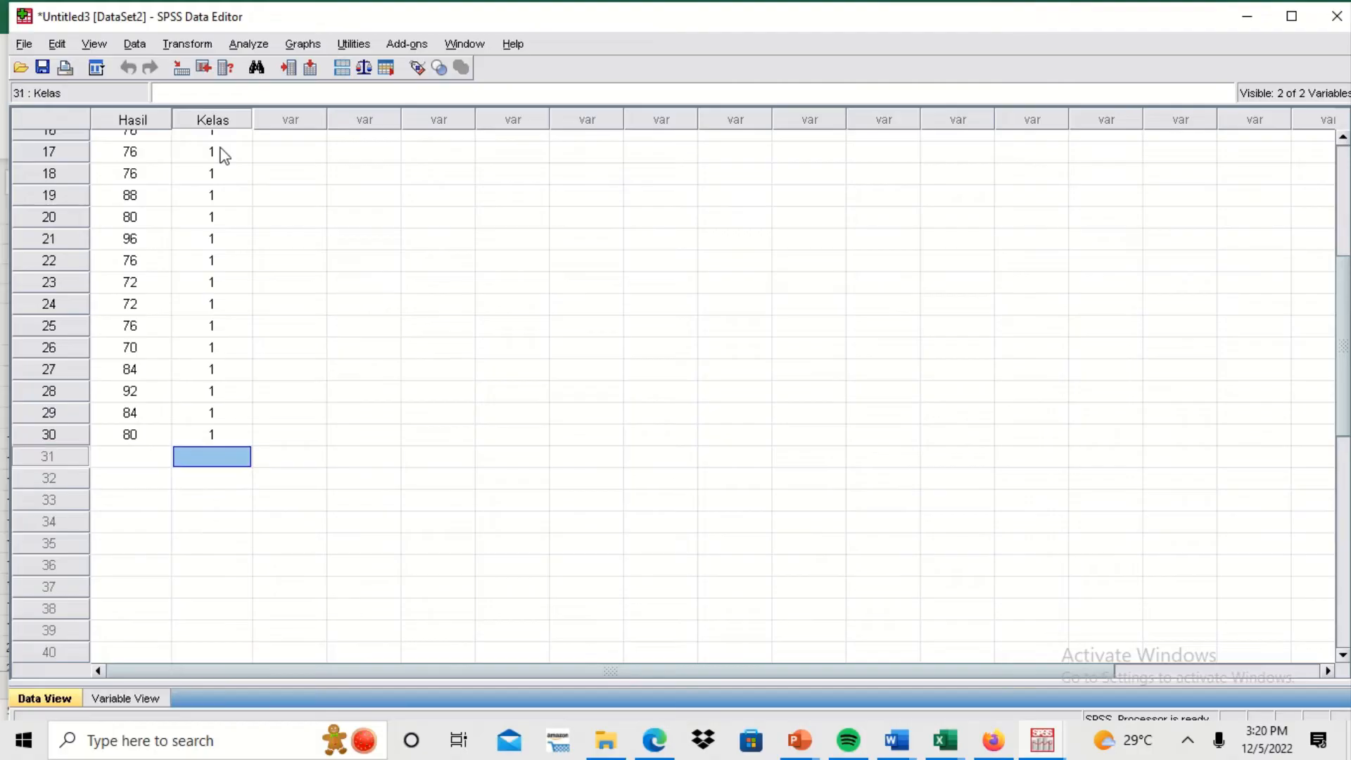
key(Left)
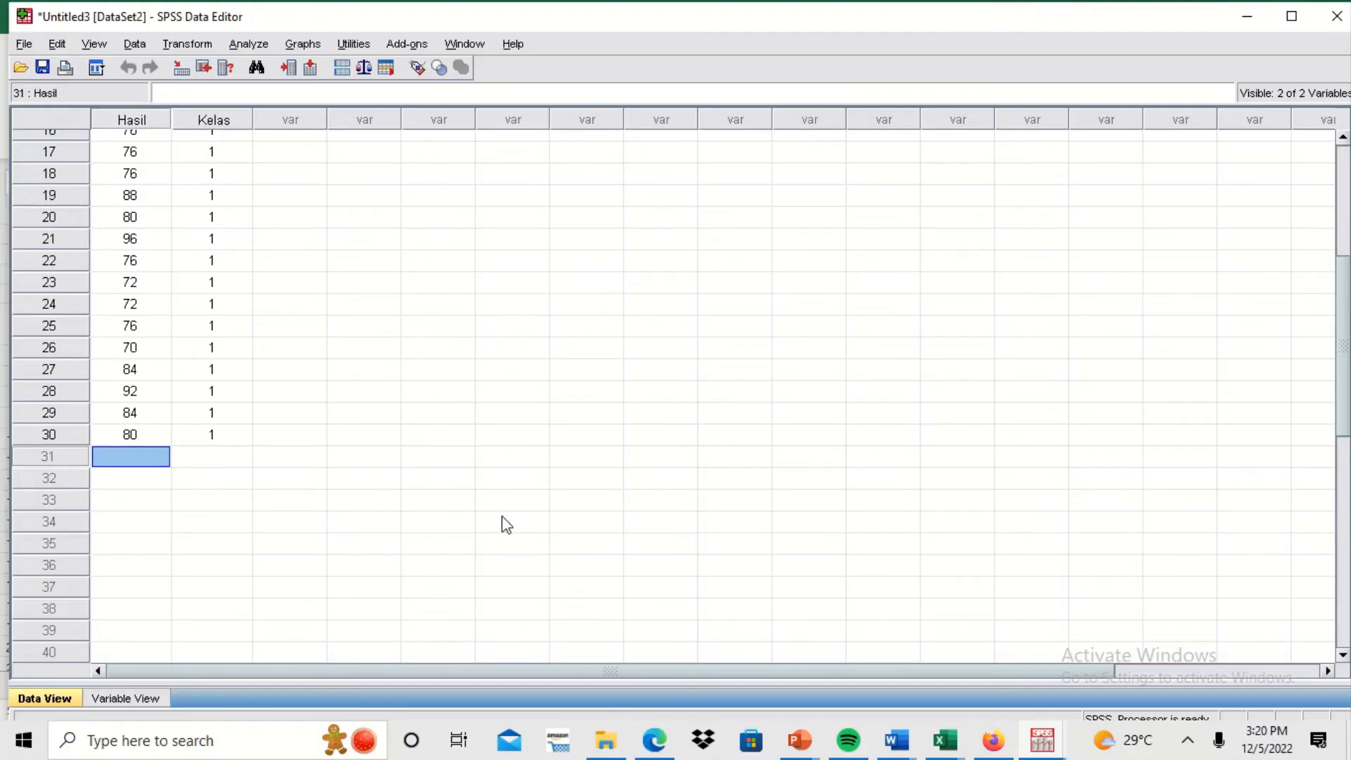
Return to the Data homogenitas workbook in Excel and copy the control class Post-Test scores in cells K3 to K32.
click(945, 740)
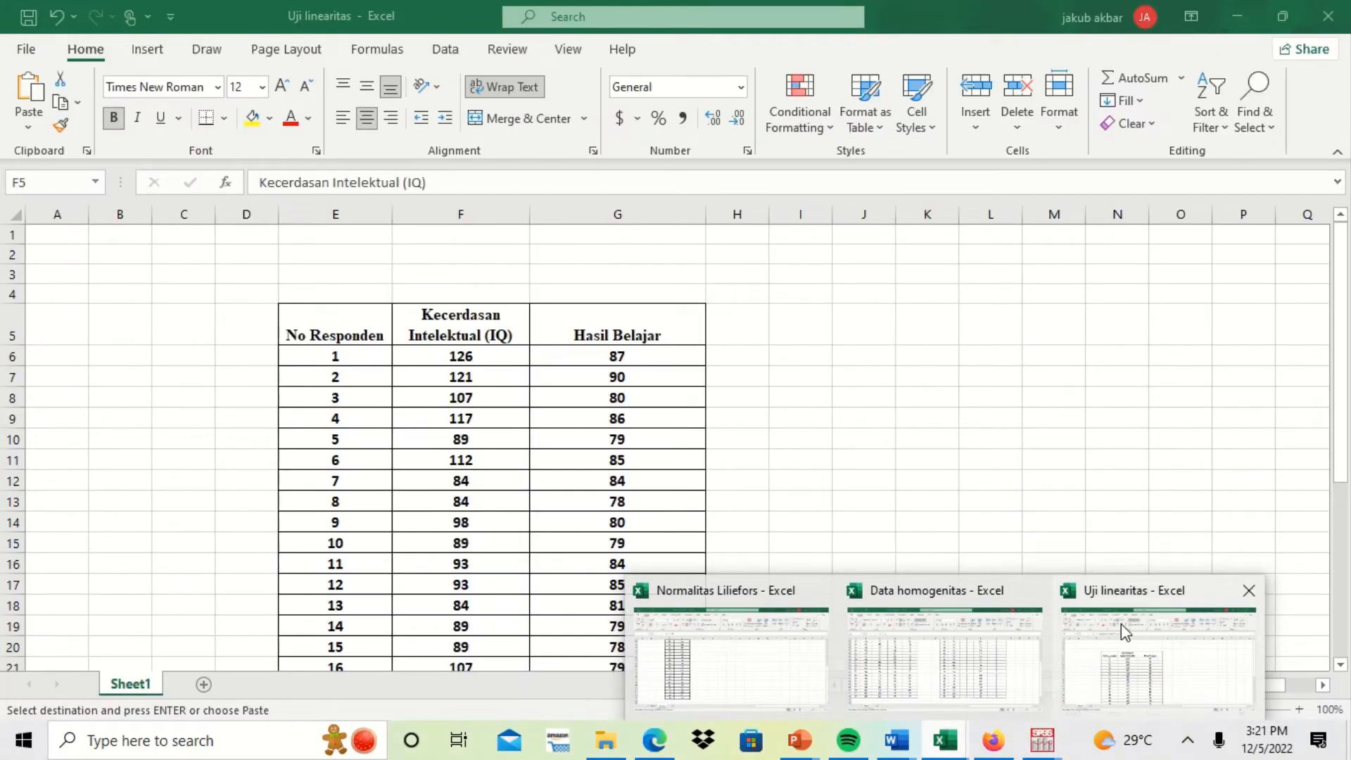
click(1124, 629)
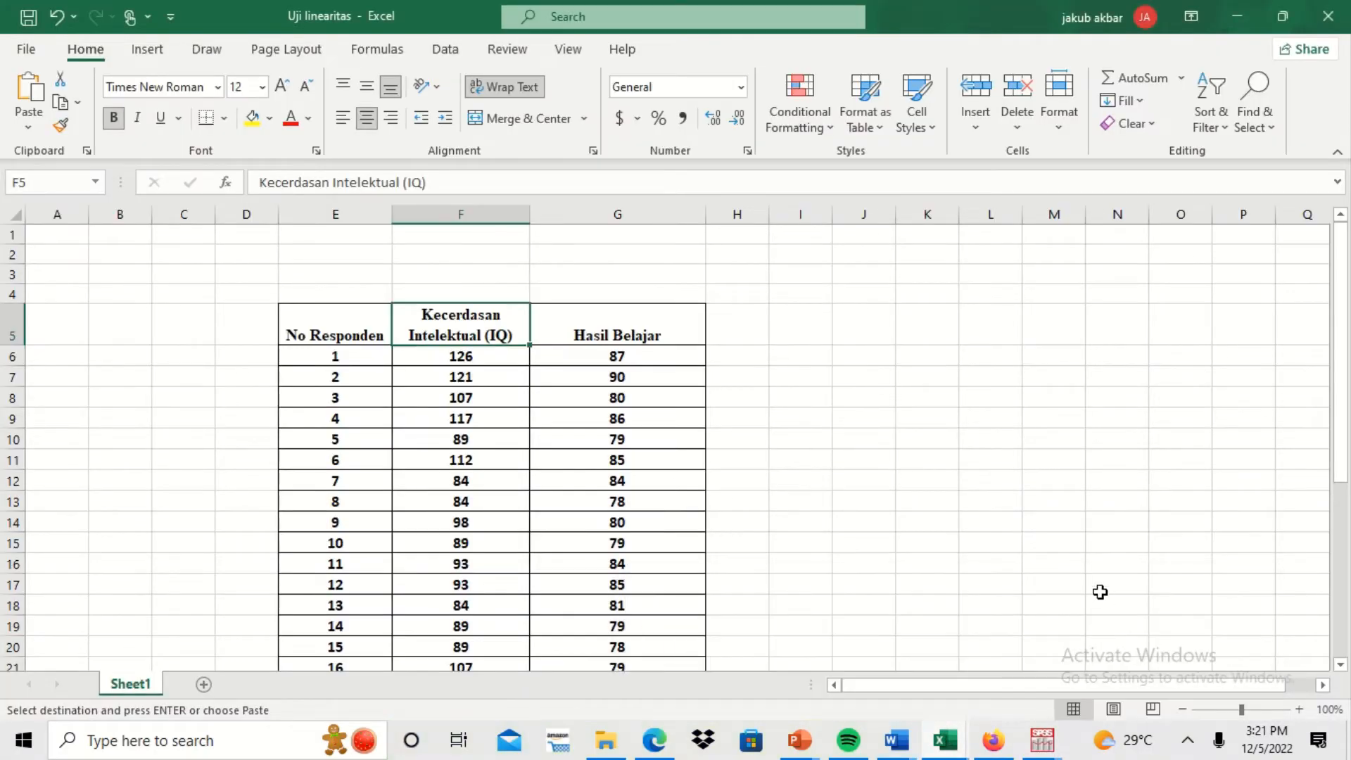
mouse_move(938, 752)
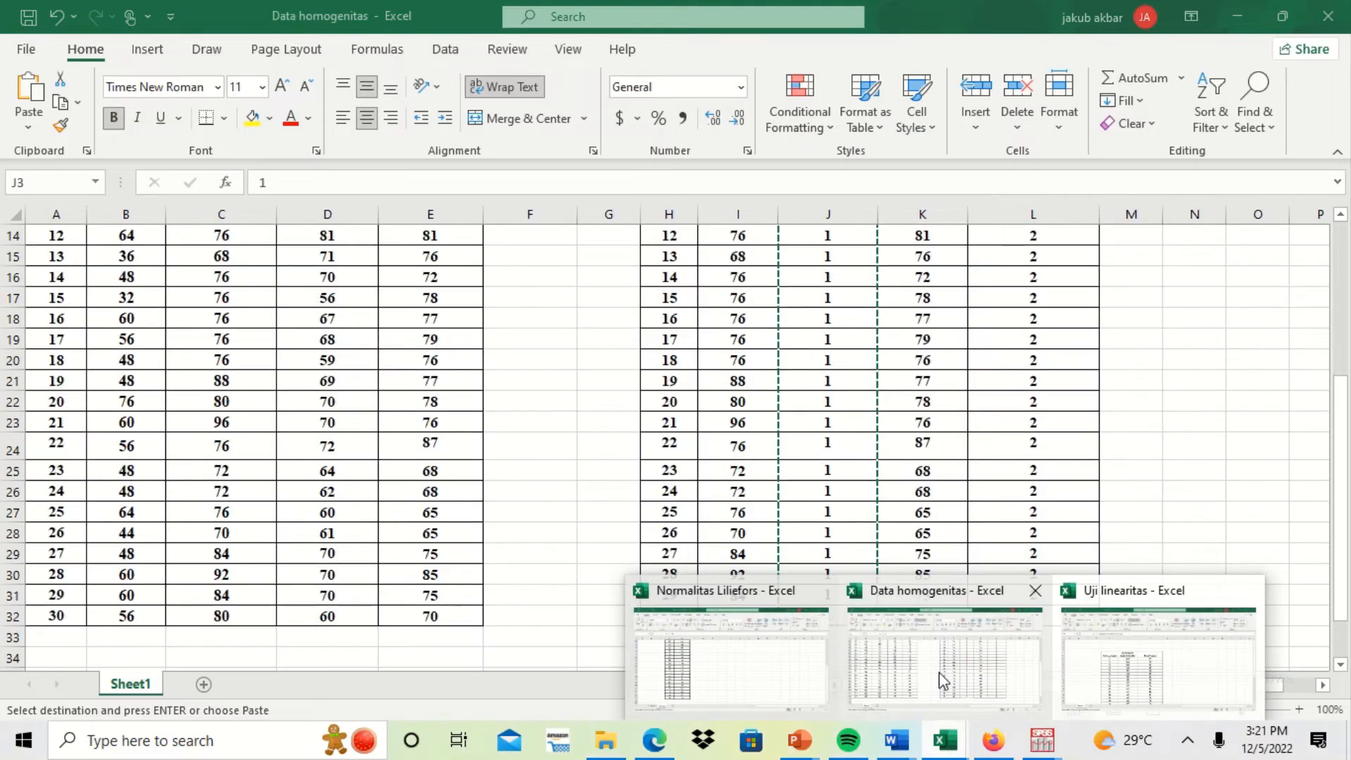
click(943, 662)
drag(1346, 519, 1347, 313)
drag(950, 300, 951, 301)
key(ctrl+c)
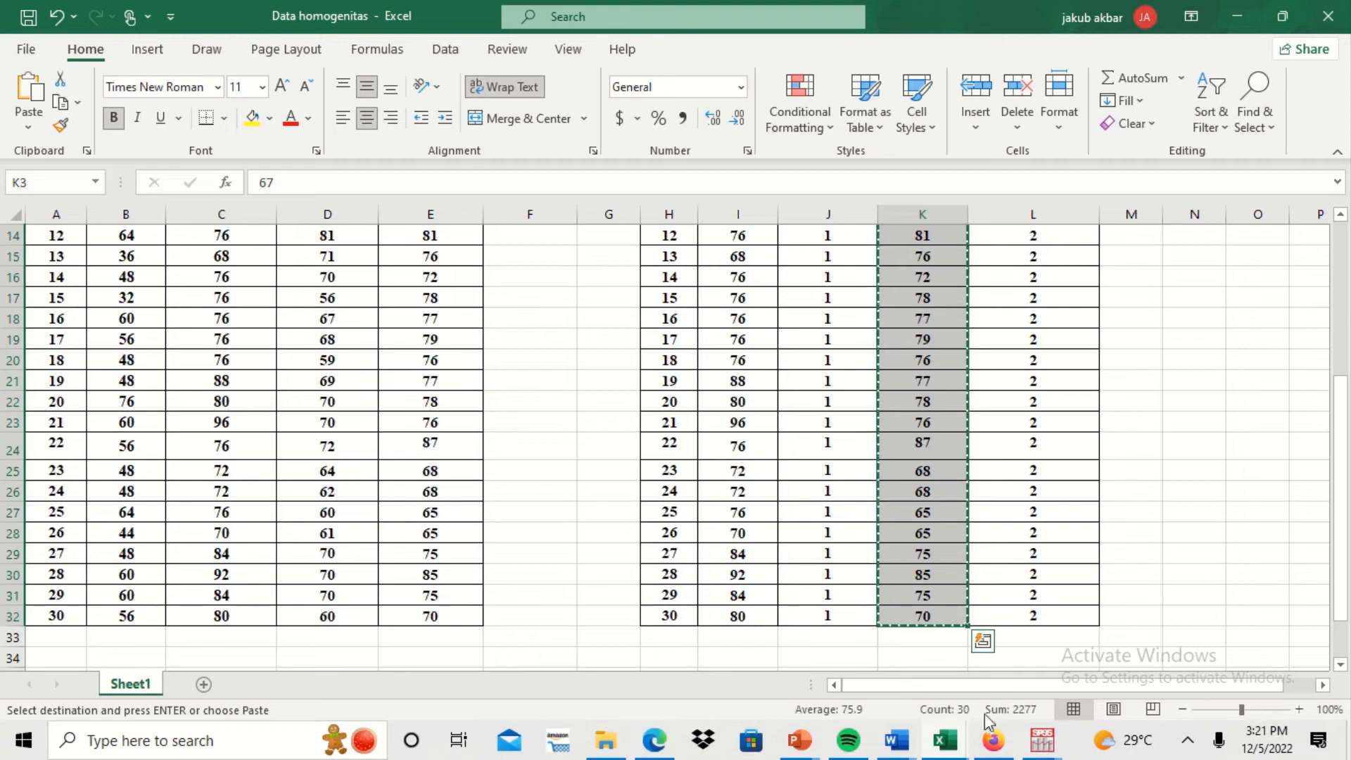
Switch to the Untitled3 dataset in SPSS and paste the control class scores into the Hasil column from row 31.
click(1041, 742)
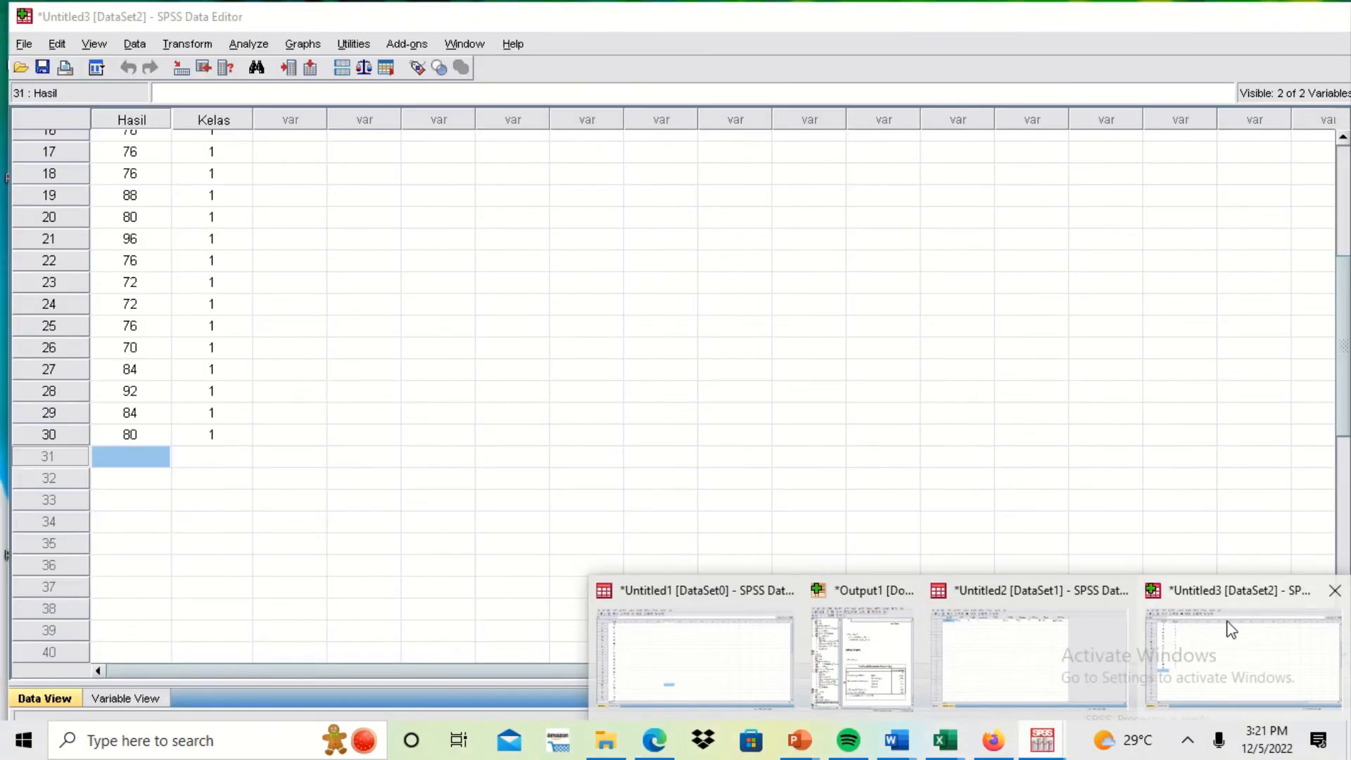
click(1225, 627)
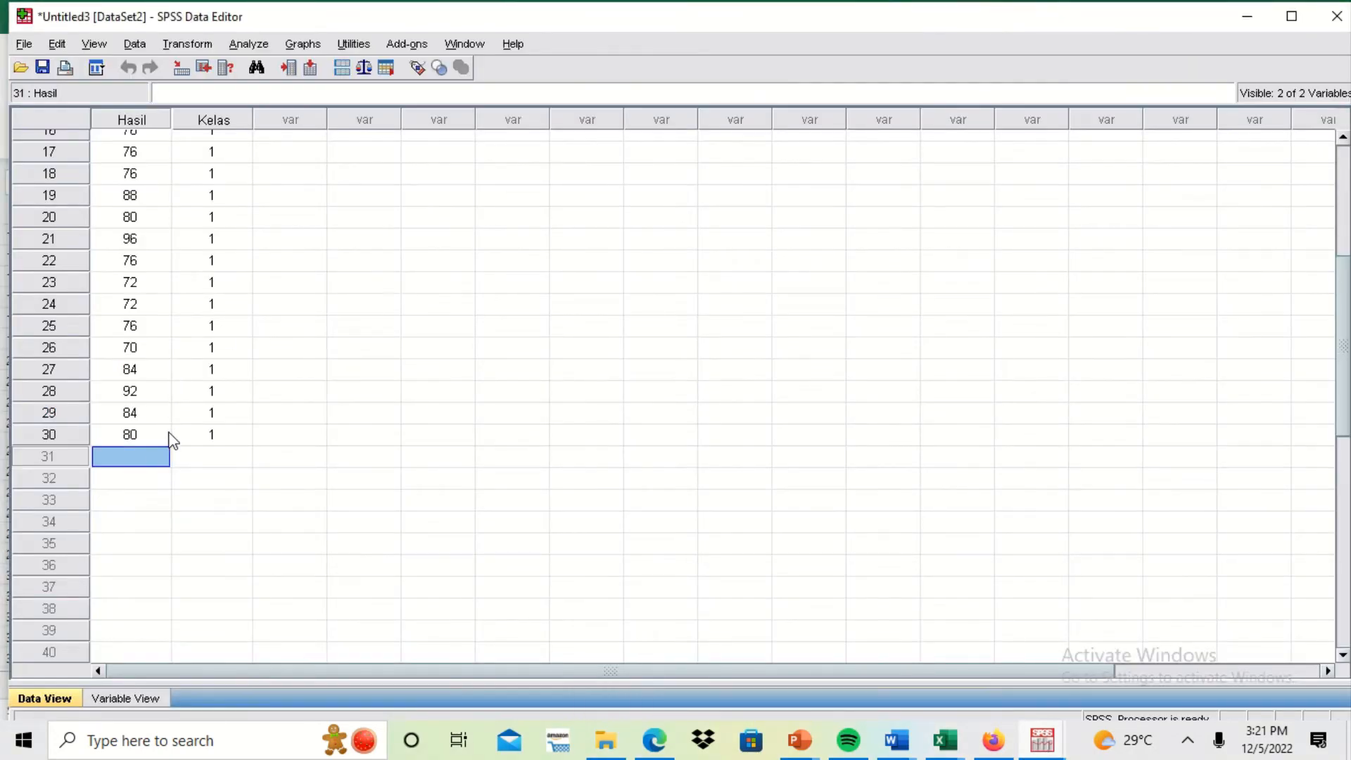
key(ctrl+v)
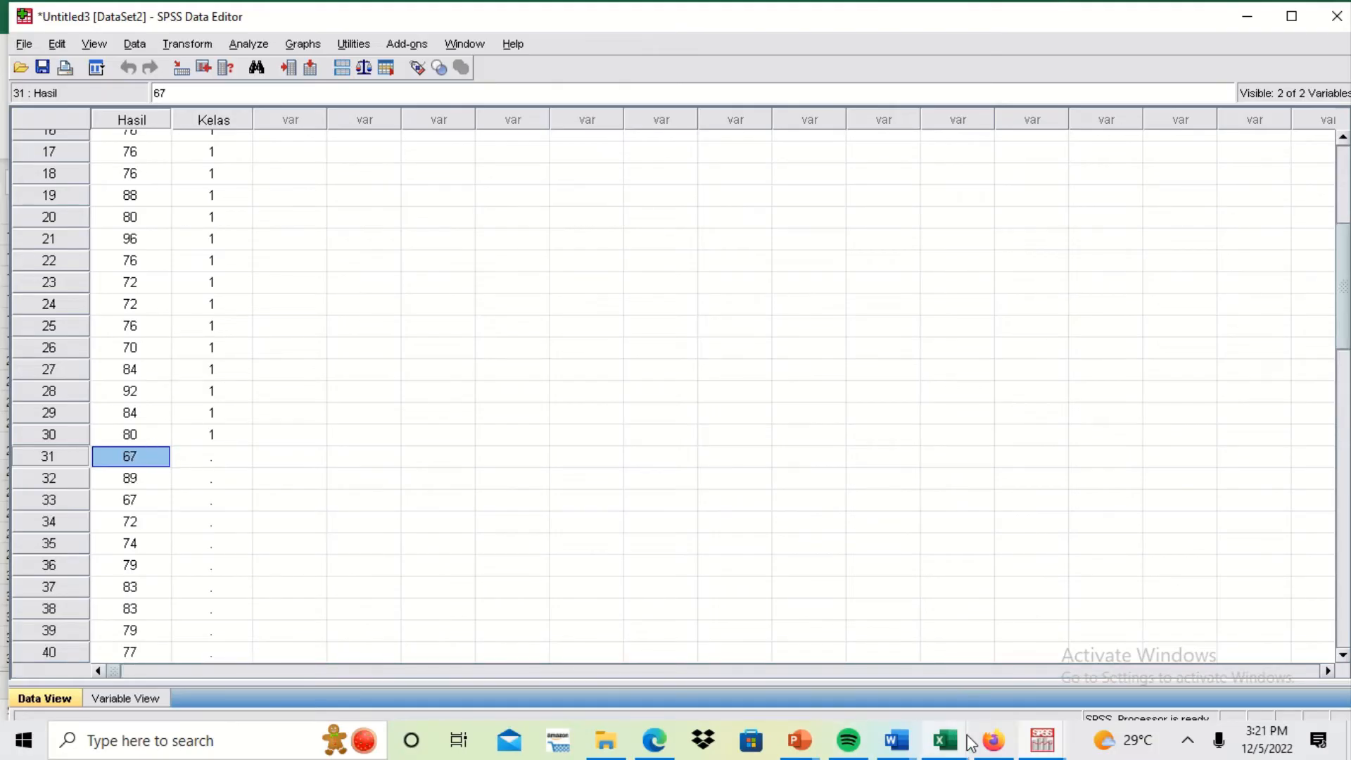
Switch to the Data homogenitas workbook in Excel and copy the control class KODE values in cells L3 to L32.
mouse_move(946, 739)
click(1115, 687)
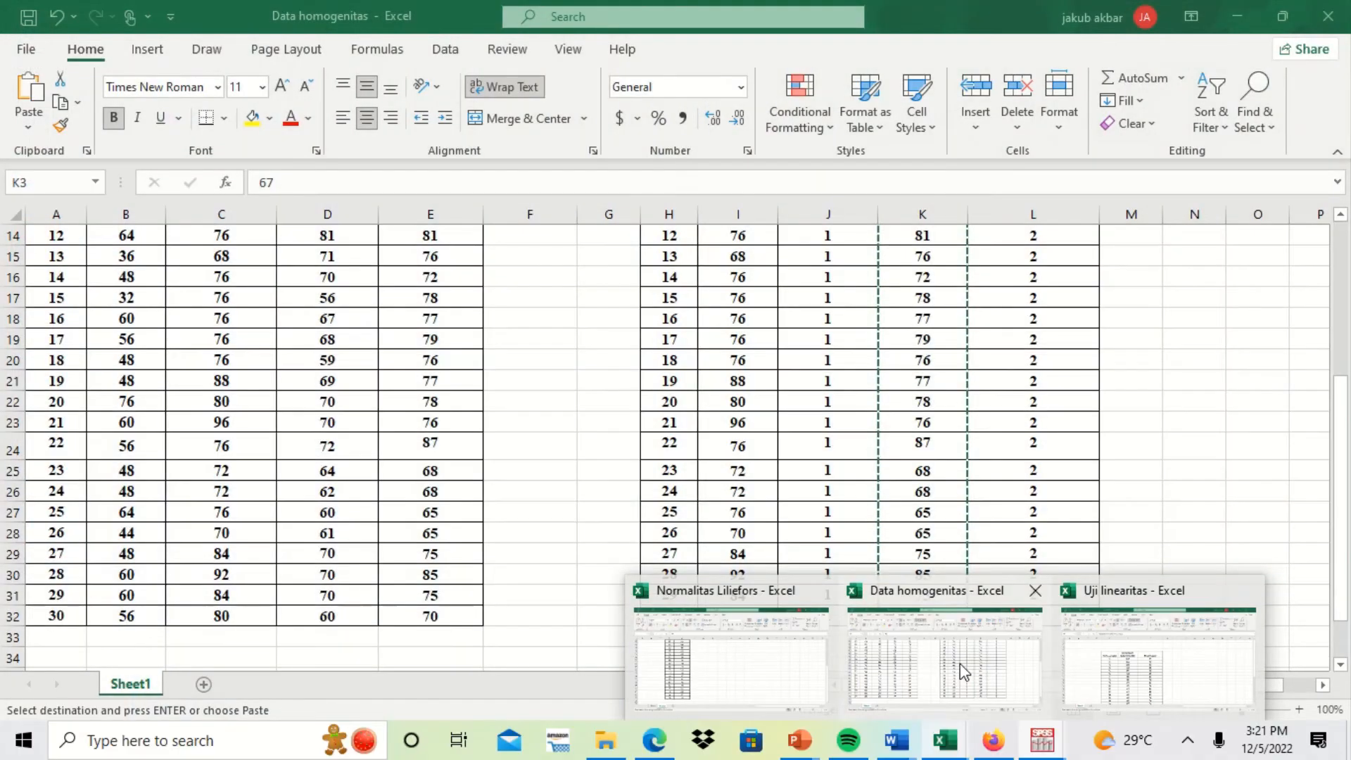
click(960, 664)
click(1036, 618)
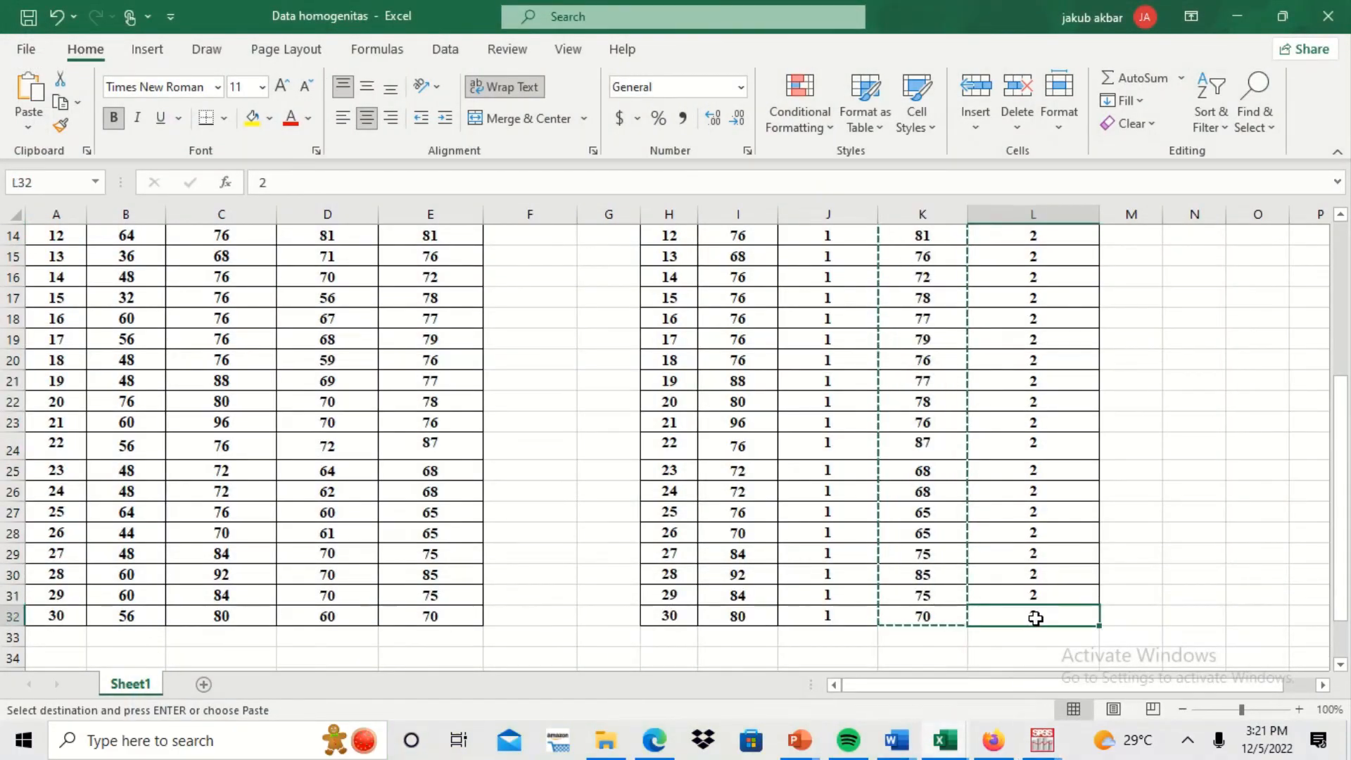
key(Up)
key(Up)
key(Up)
key(Up)
key(Up)
key(Up)
key(Up)
key(Up)
key(Up)
key(Up)
key(Up)
key(Up)
key(Up)
key(Up)
key(Up)
key(Up)
key(Up)
key(Up)
key(Up)
key(Up)
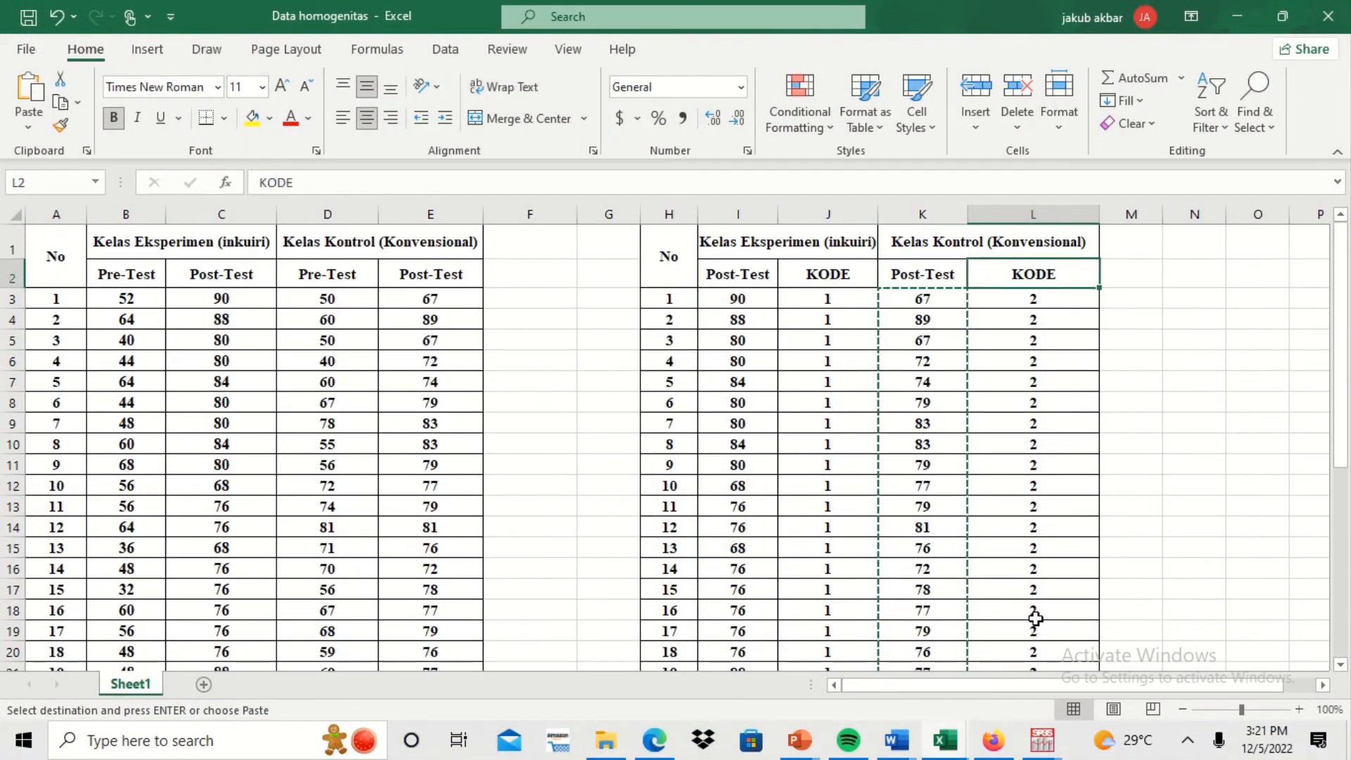
key(Down)
key(shift+Down)
key(shift+Down)
key(shift+Down)
key(shift+Down)
key(shift+Down)
key(shift+Down)
key(shift+Down)
key(shift+Down)
key(shift+Down)
key(shift+Down)
key(shift+Down)
key(shift+Down)
key(shift+Down)
key(shift+Down)
key(shift+Down)
key(shift+Down)
key(shift+Down)
key(shift+Down)
key(shift+Down)
key(shift+Down)
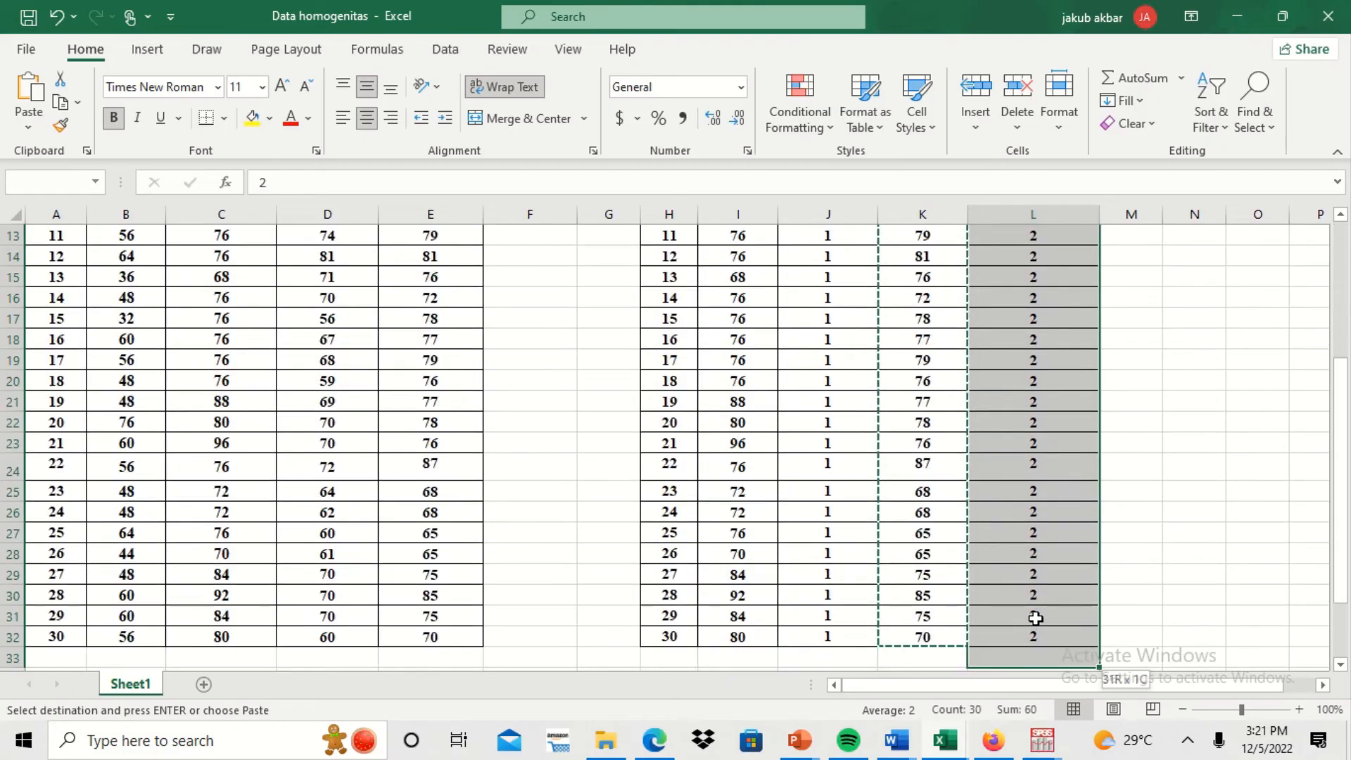
key(shift+Up)
key(ctrl+v)
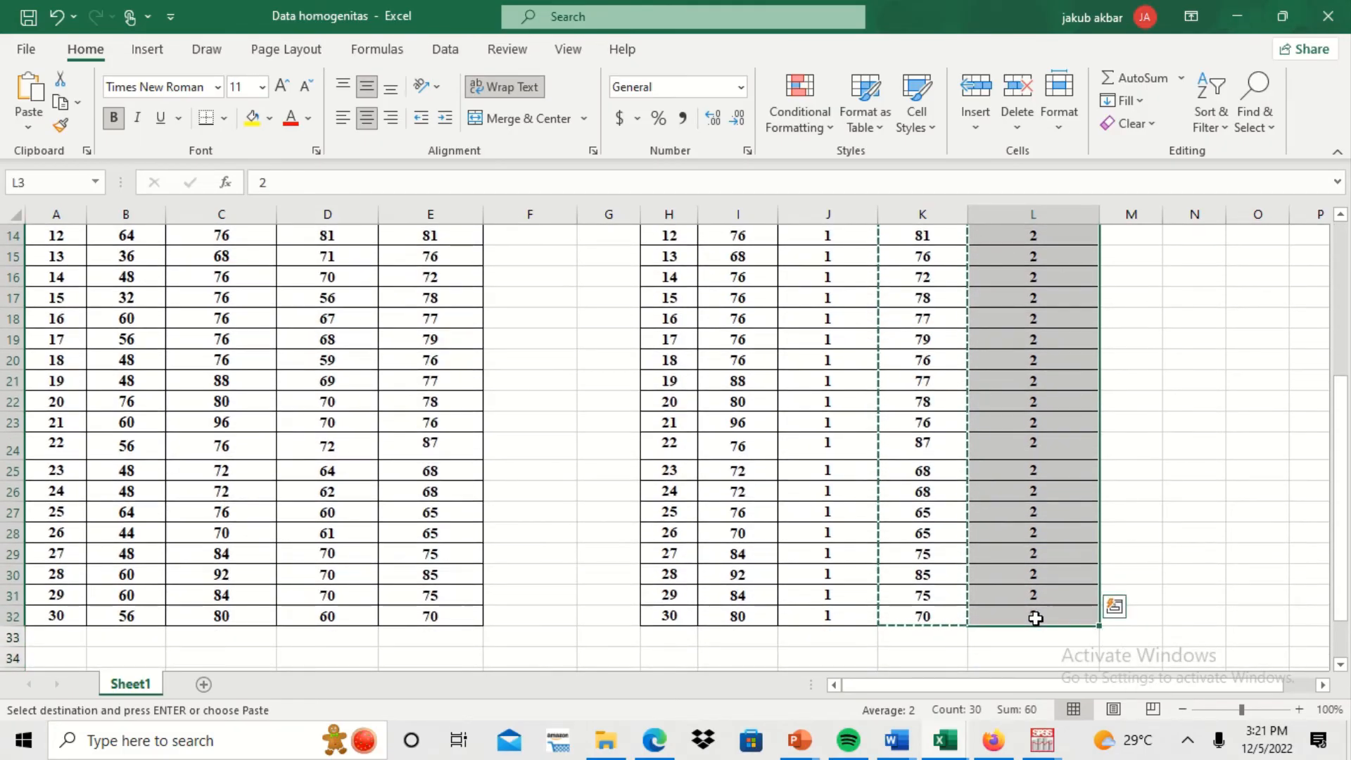
key(ctrl+c)
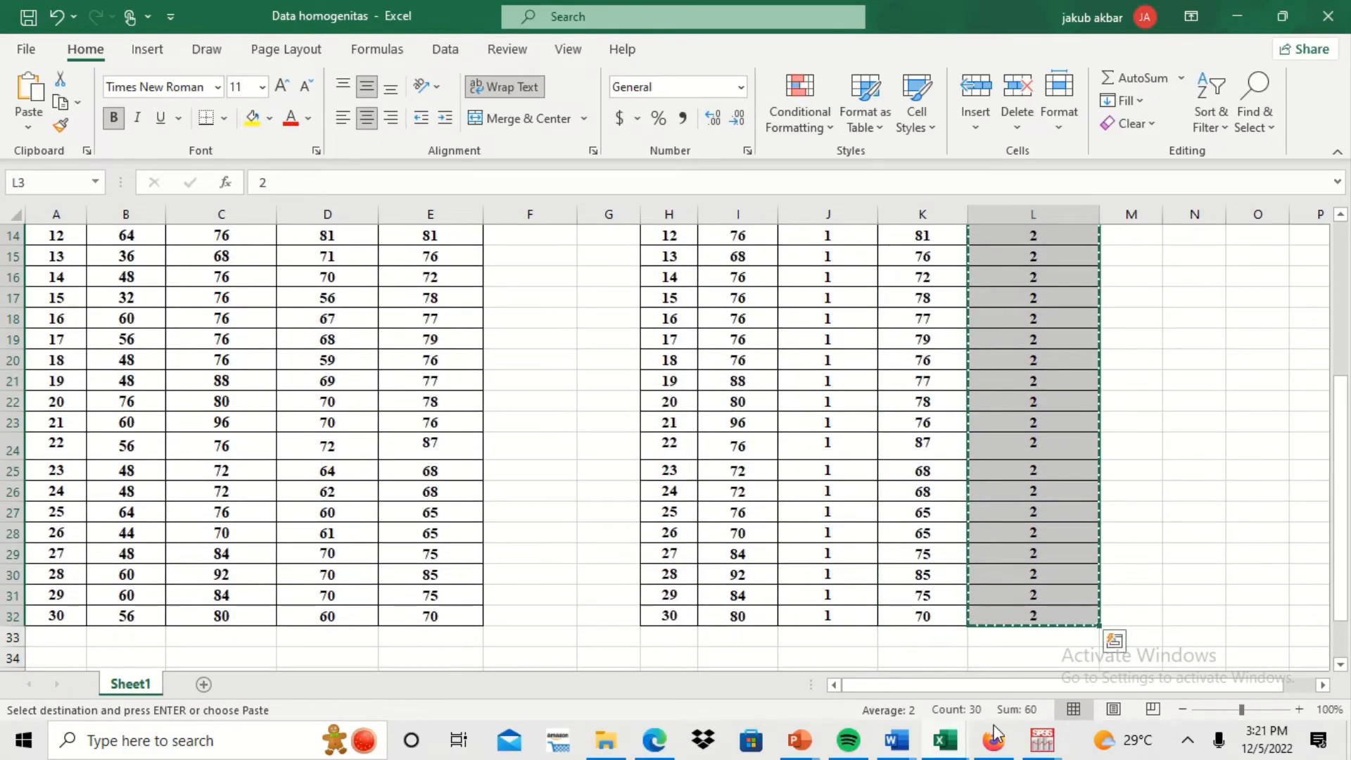
Switch to the Untitled3 dataset in SPSS and paste the control class codes into the Kelas column from row 31.
click(1042, 740)
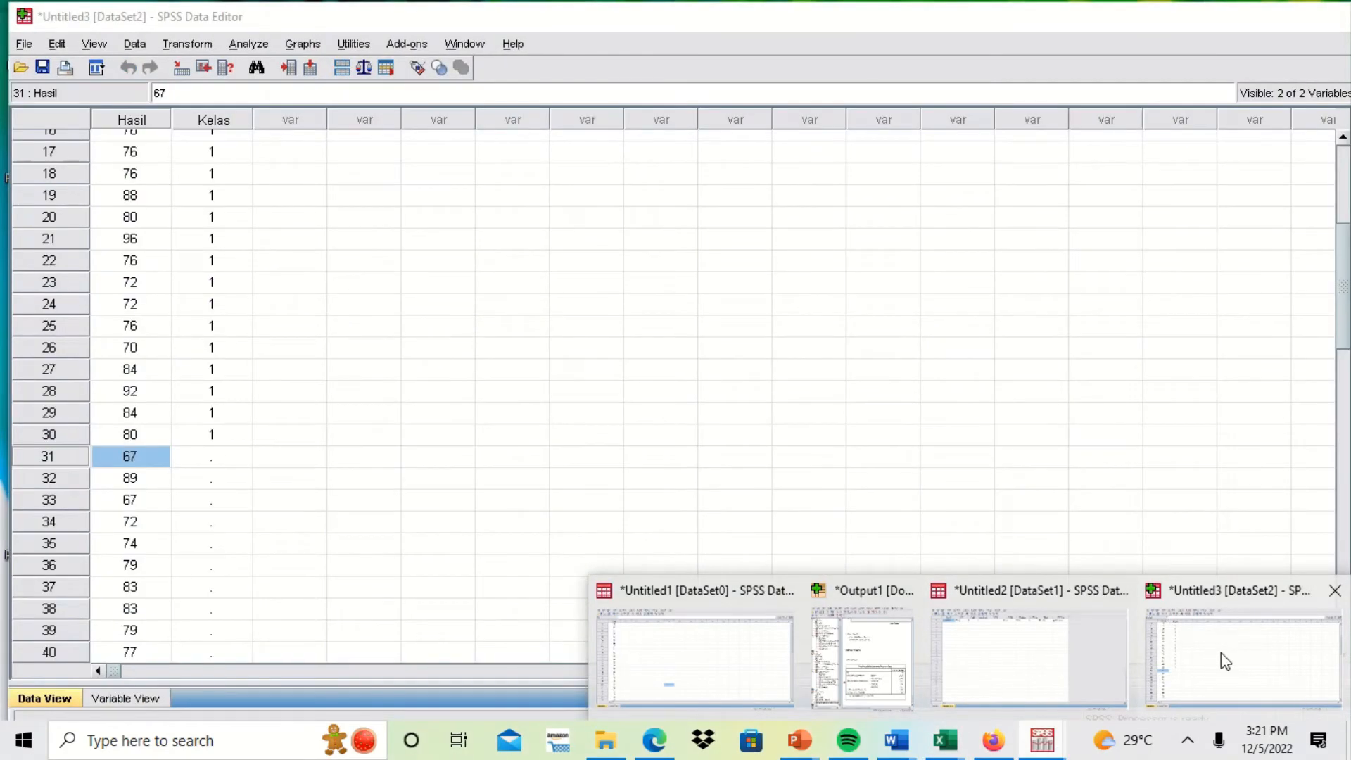
click(1221, 652)
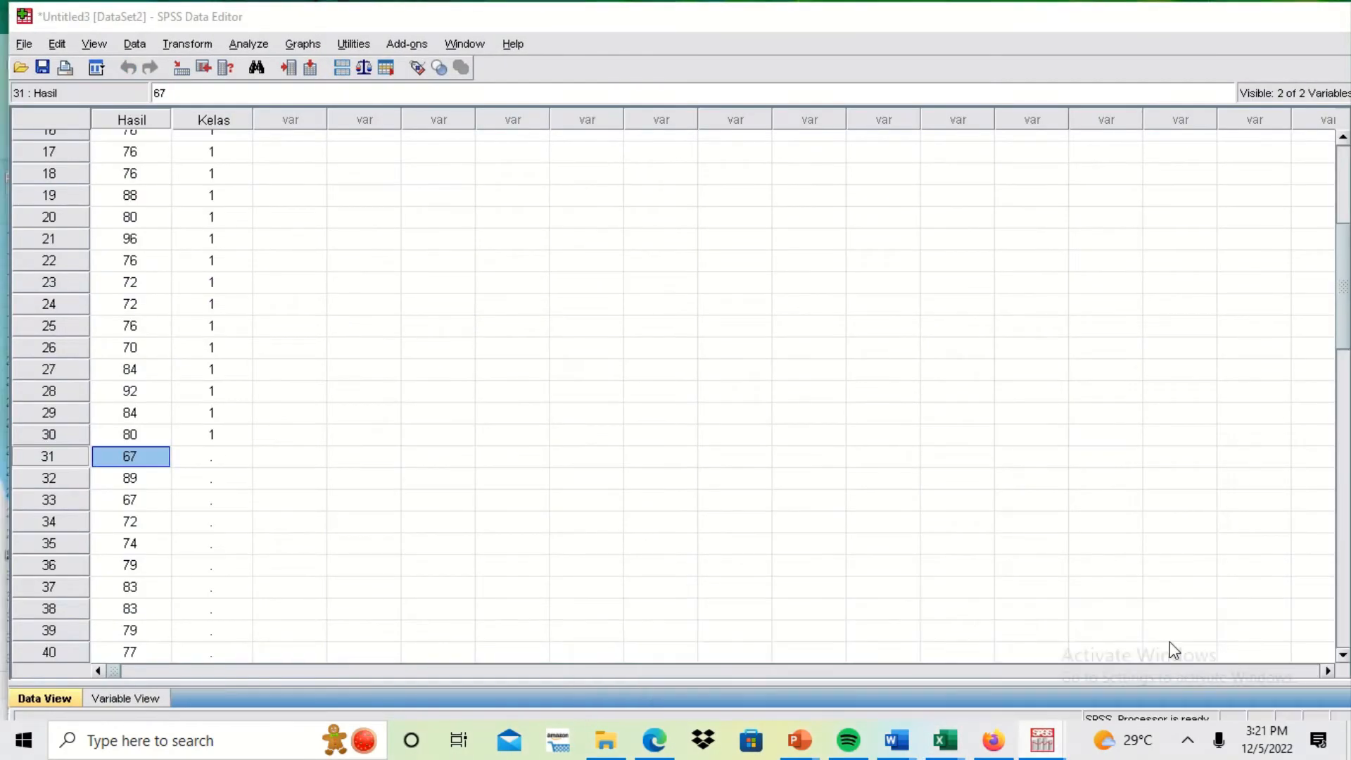
click(227, 459)
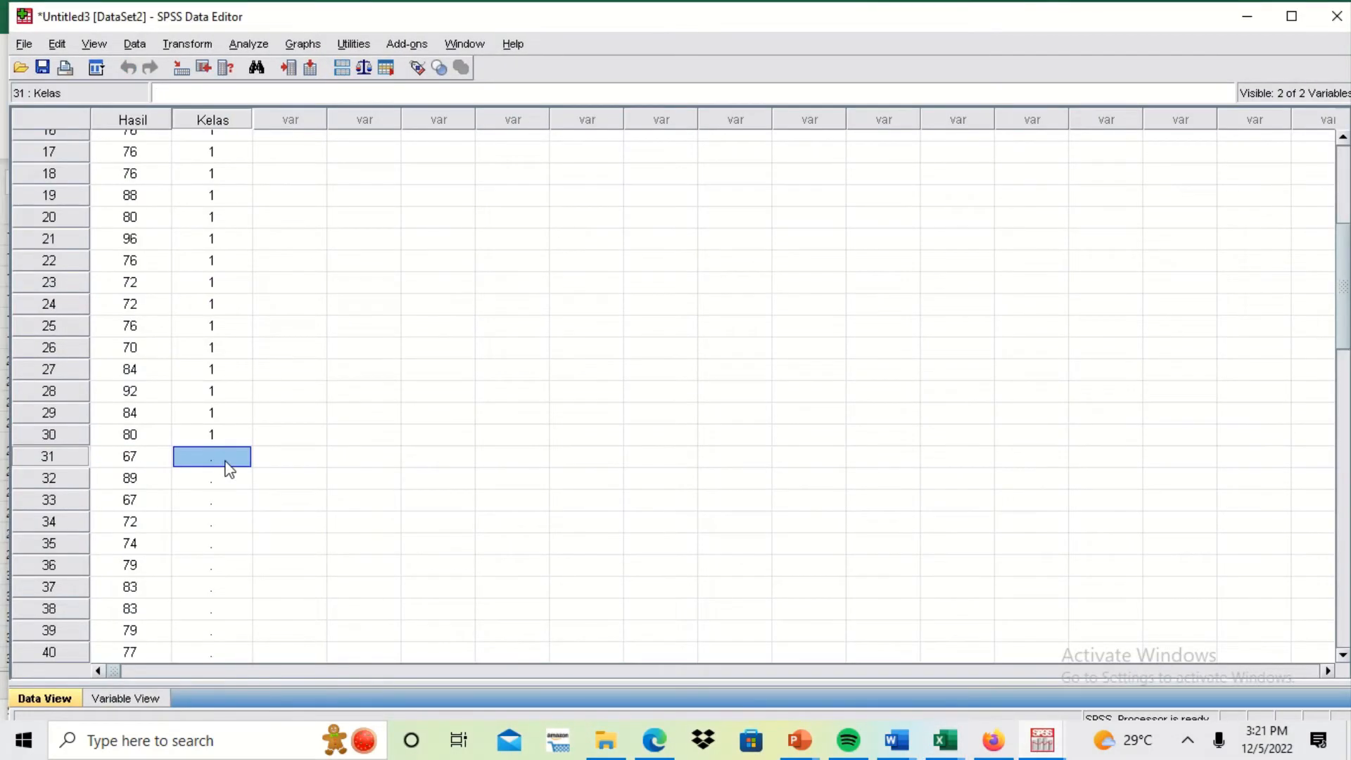
key(ctrl+v)
Start an Explore analysis with Hasil Belajar Siswa as the dependent variable and Kelas as the factor.
click(250, 45)
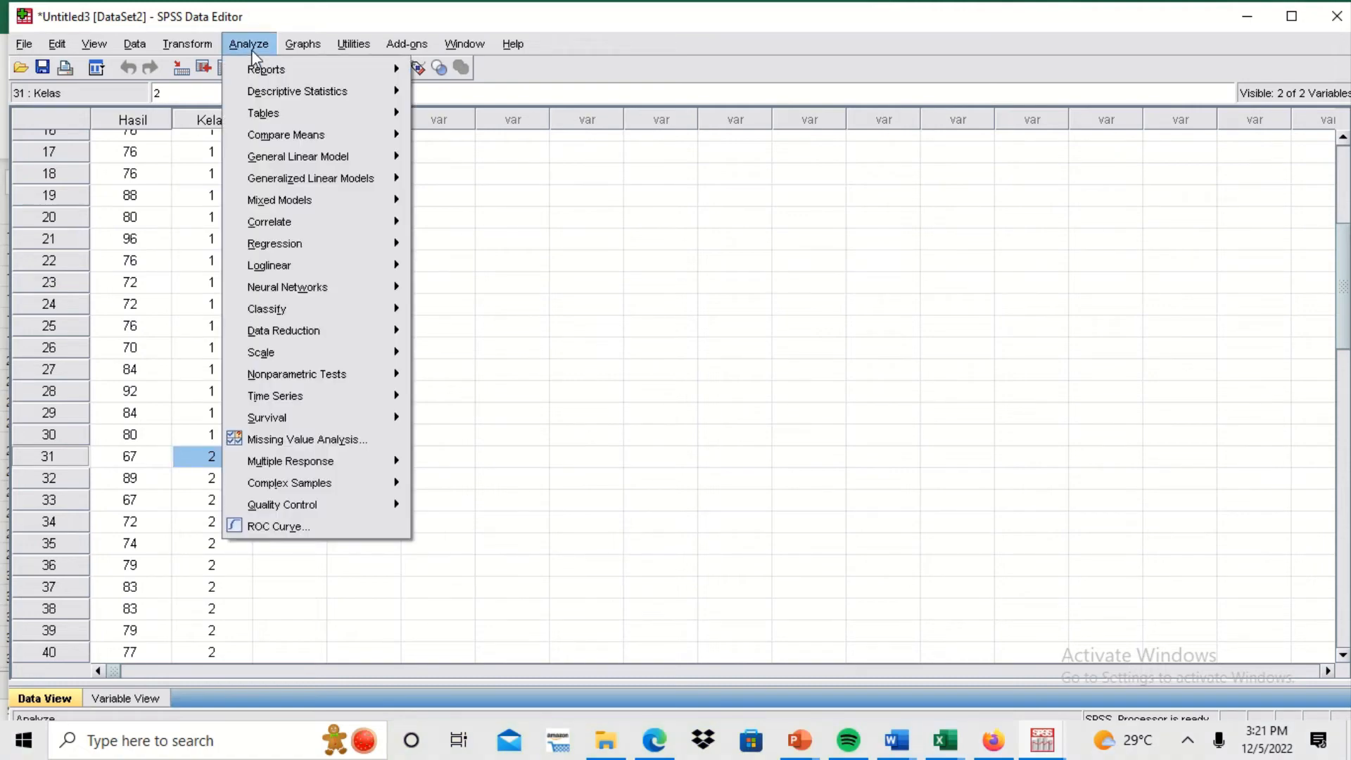
mouse_move(275, 92)
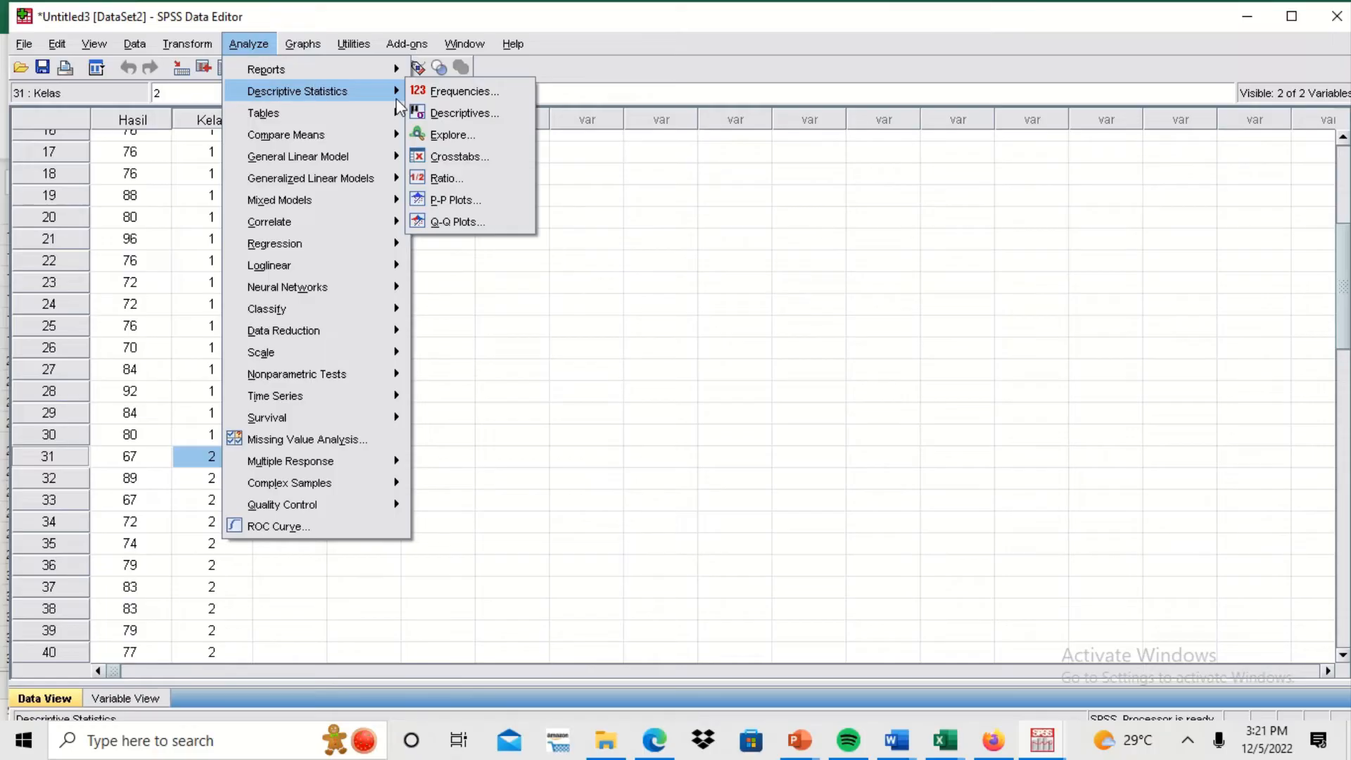
click(473, 136)
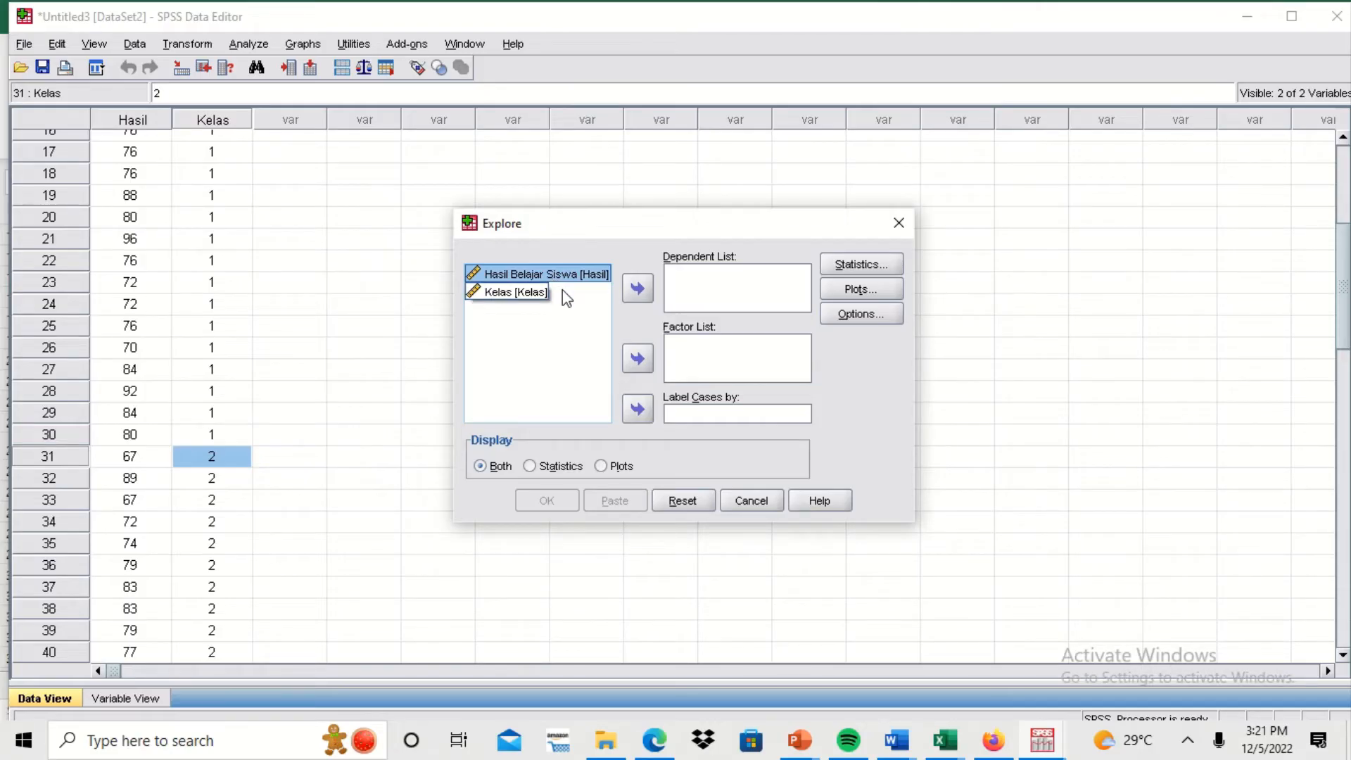
click(558, 276)
click(636, 289)
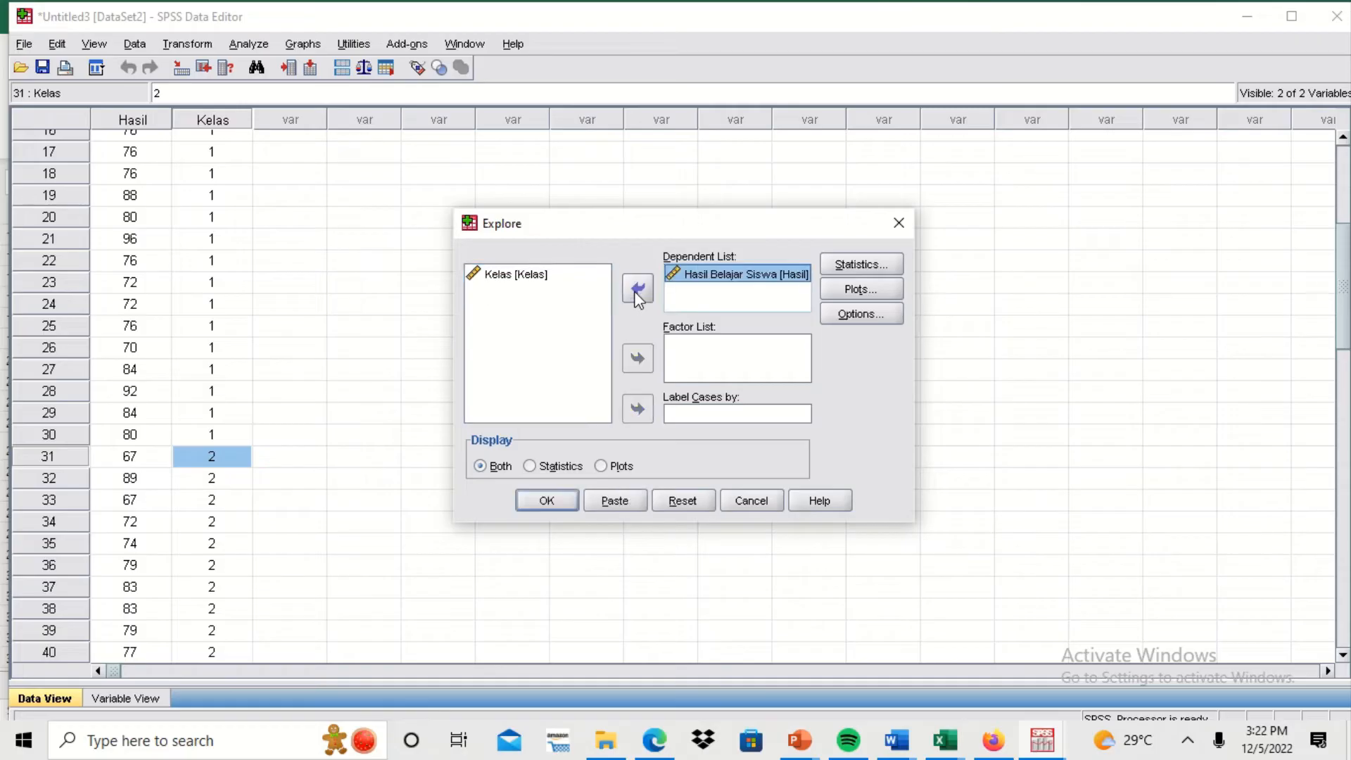
click(553, 282)
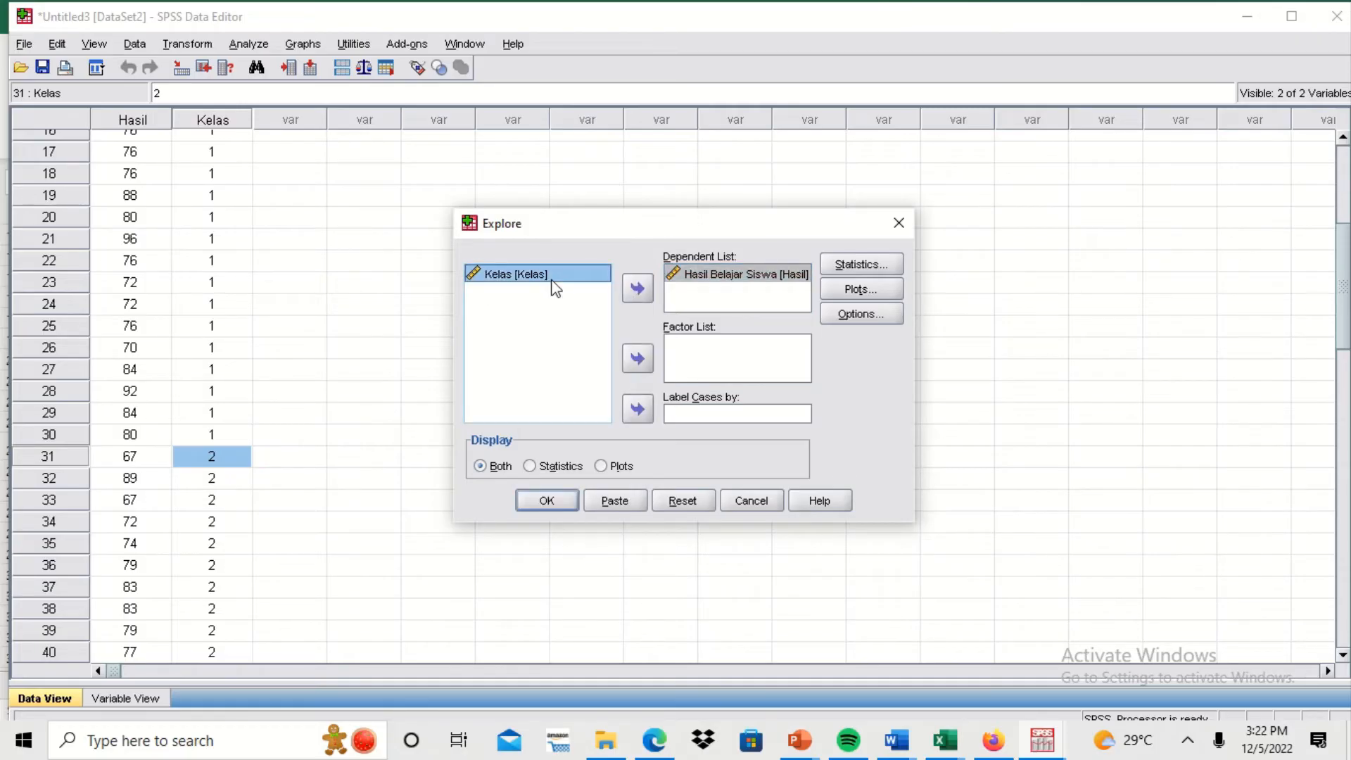
click(637, 360)
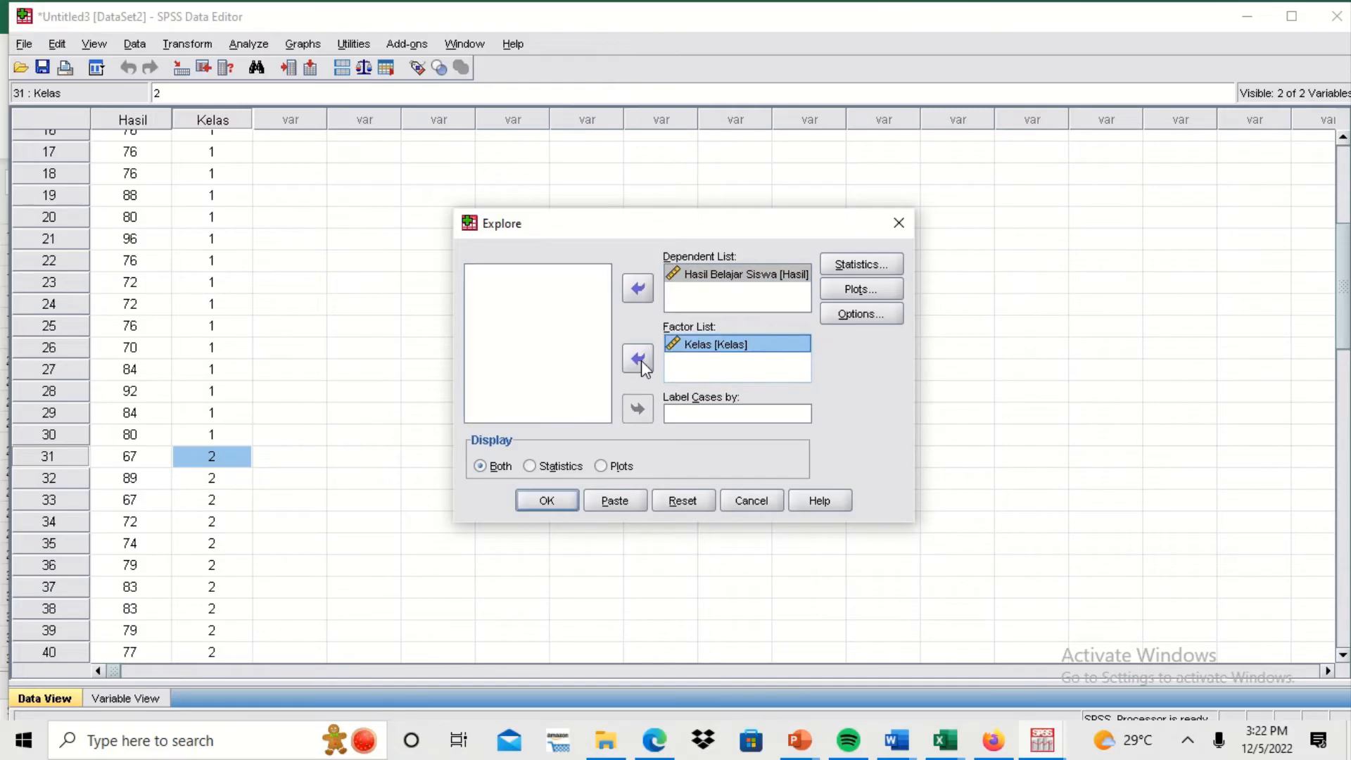
Set the spread vs level plot with Levene test to Power estimation and run the Explore analysis.
click(881, 289)
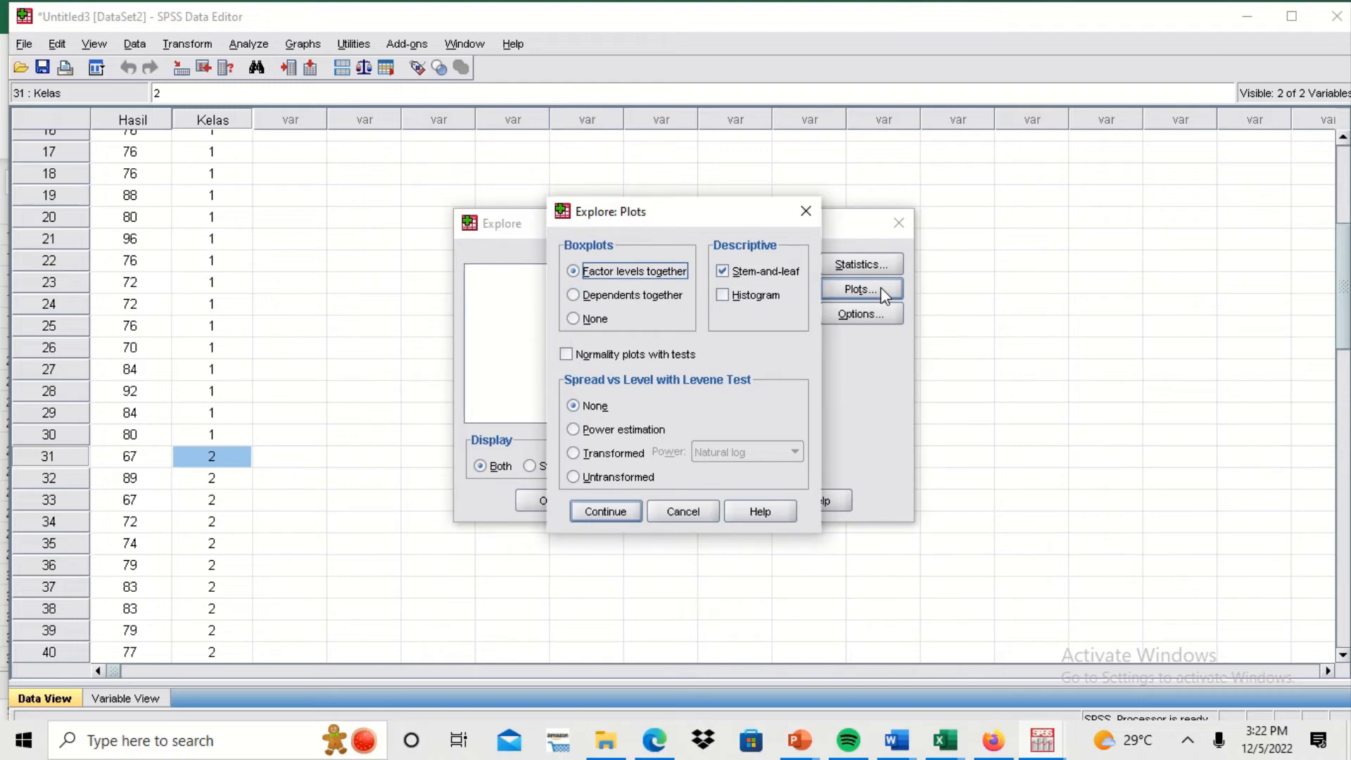
click(615, 434)
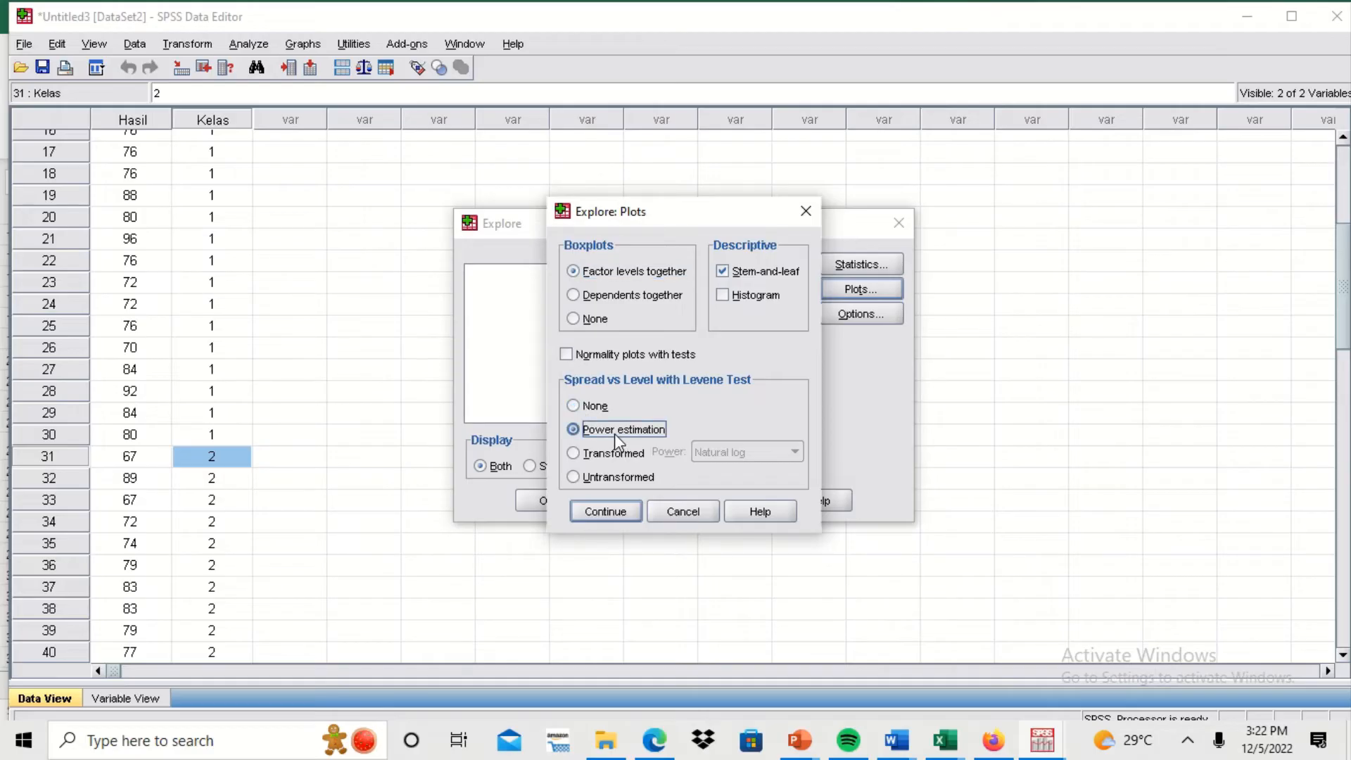
click(607, 510)
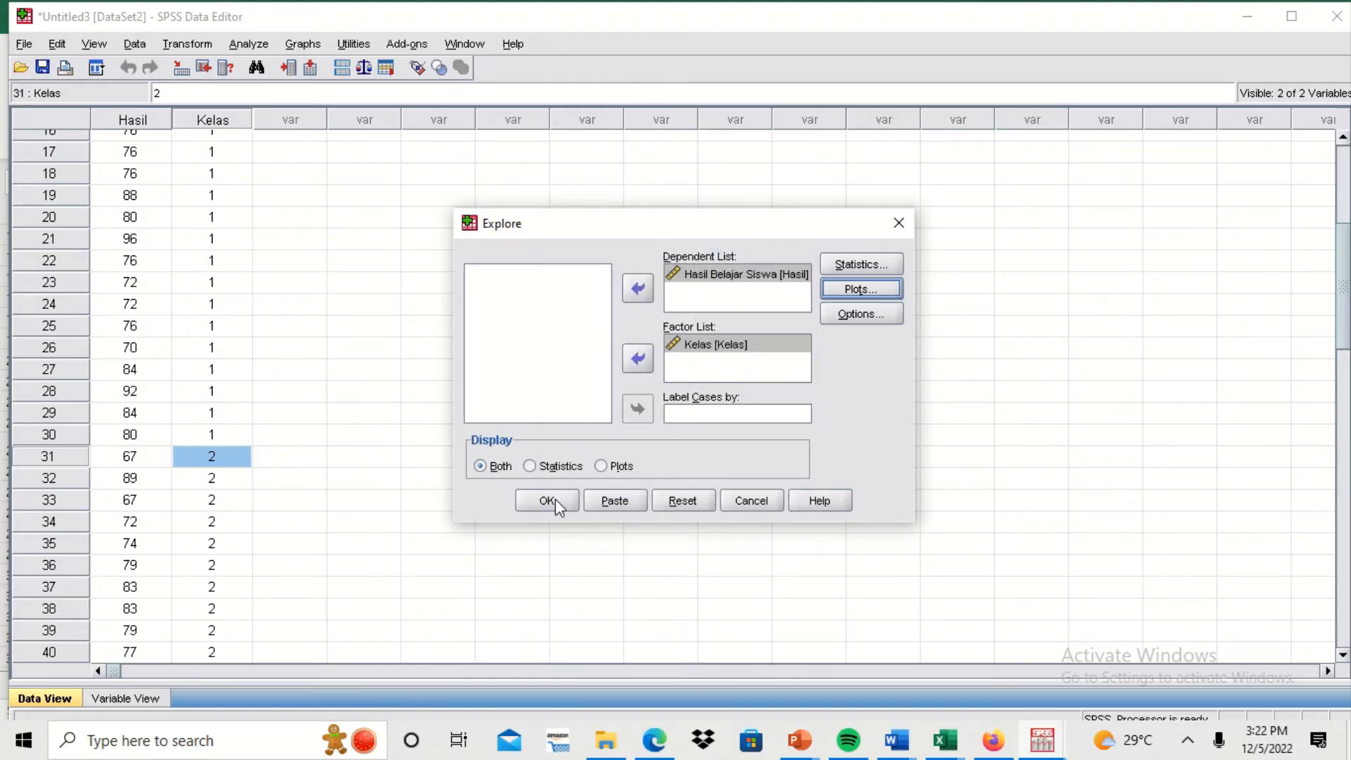
click(556, 502)
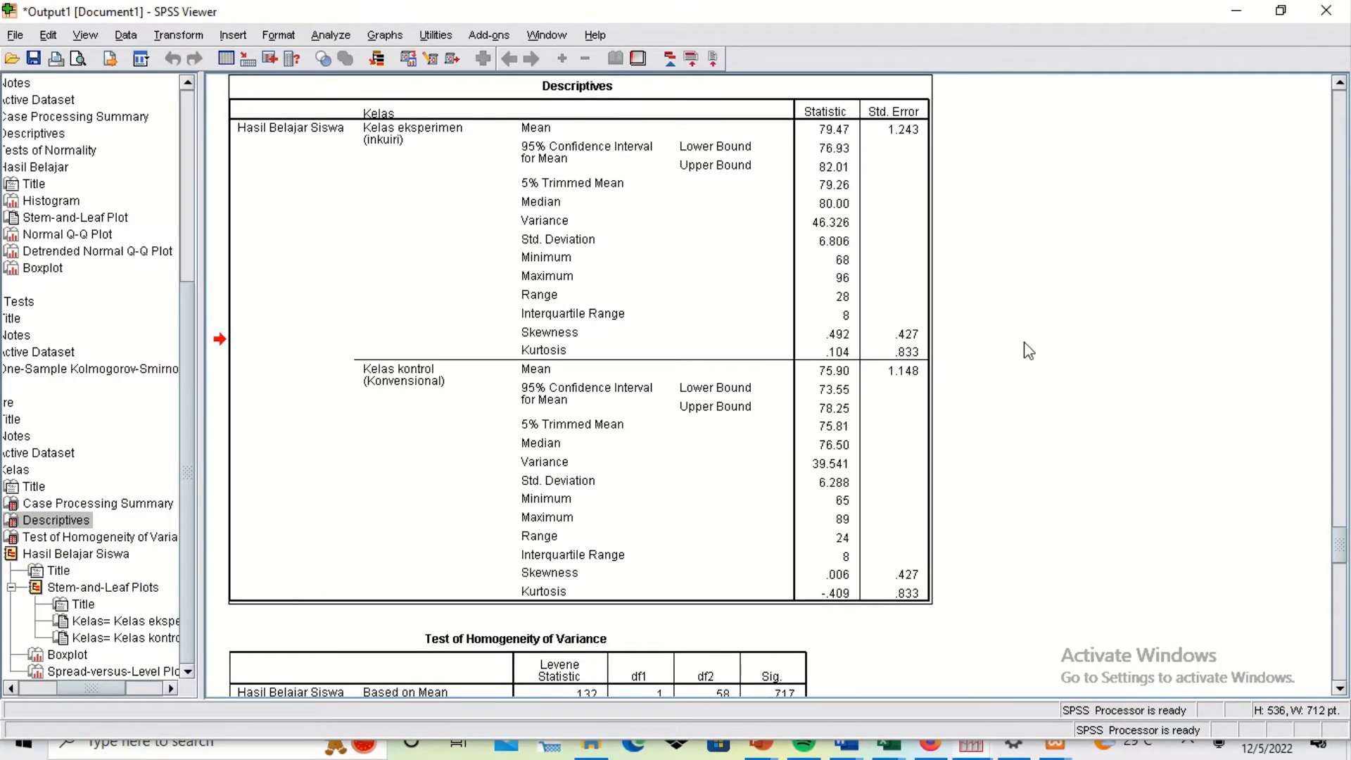
Review the Explore output, then place its restored window beside the Word document and enlarge it to show the Test of Homogeneity of Variance.
scroll(1024, 343, up, 5)
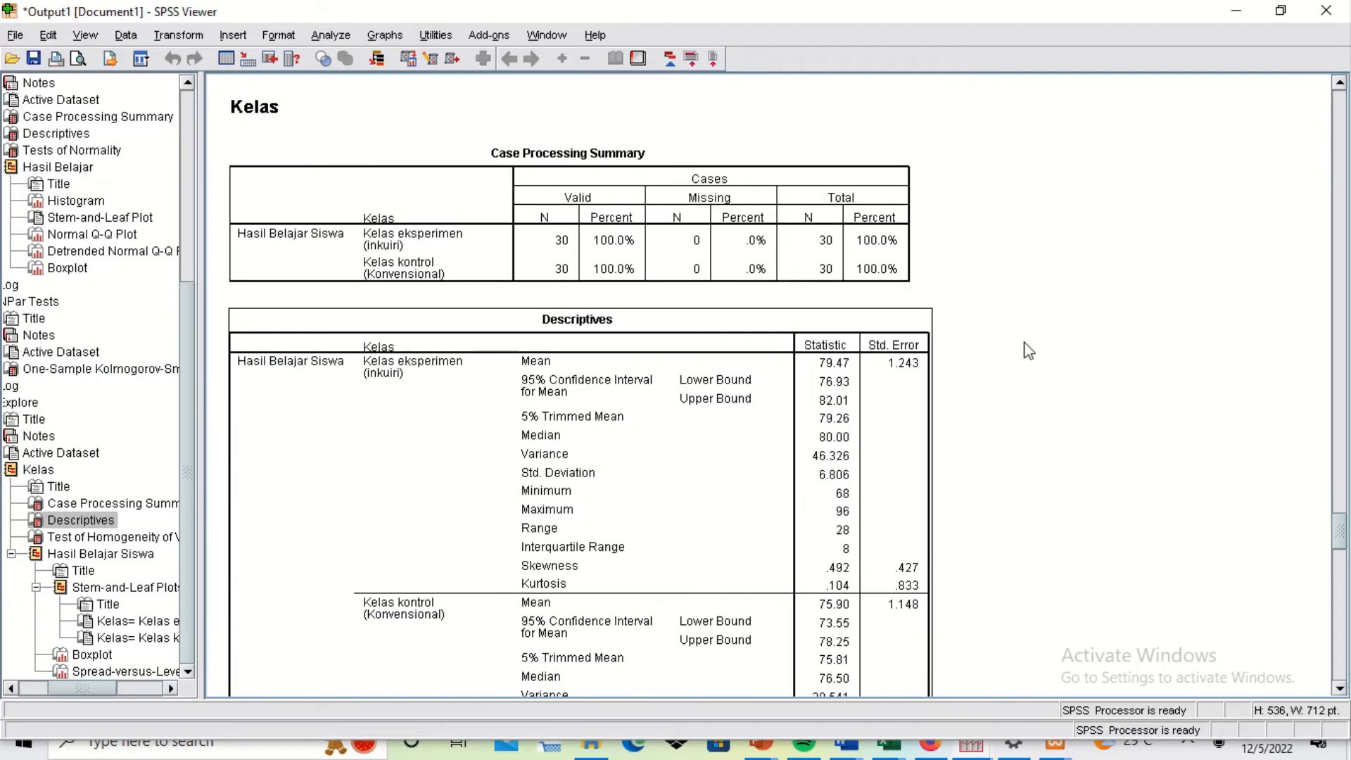
scroll(1029, 350, up, 1)
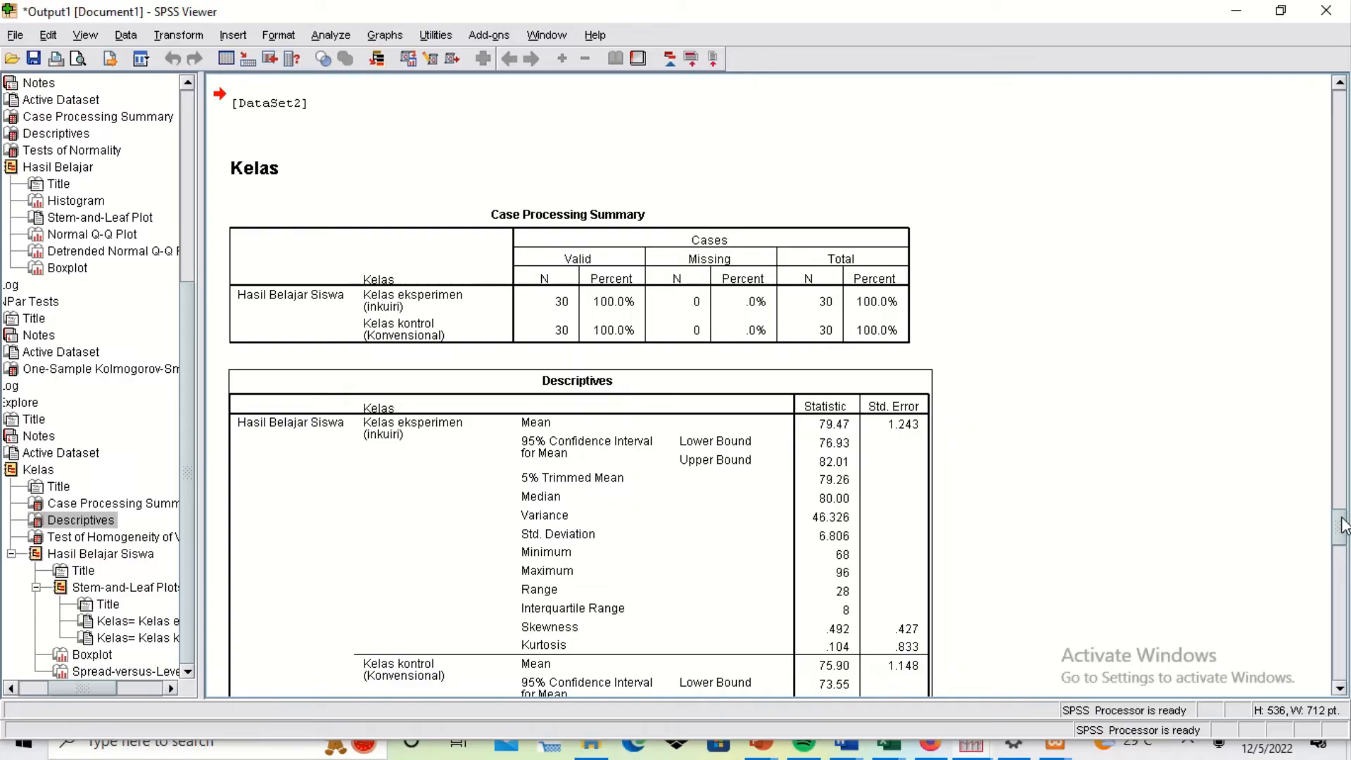
drag(1342, 519, 1342, 553)
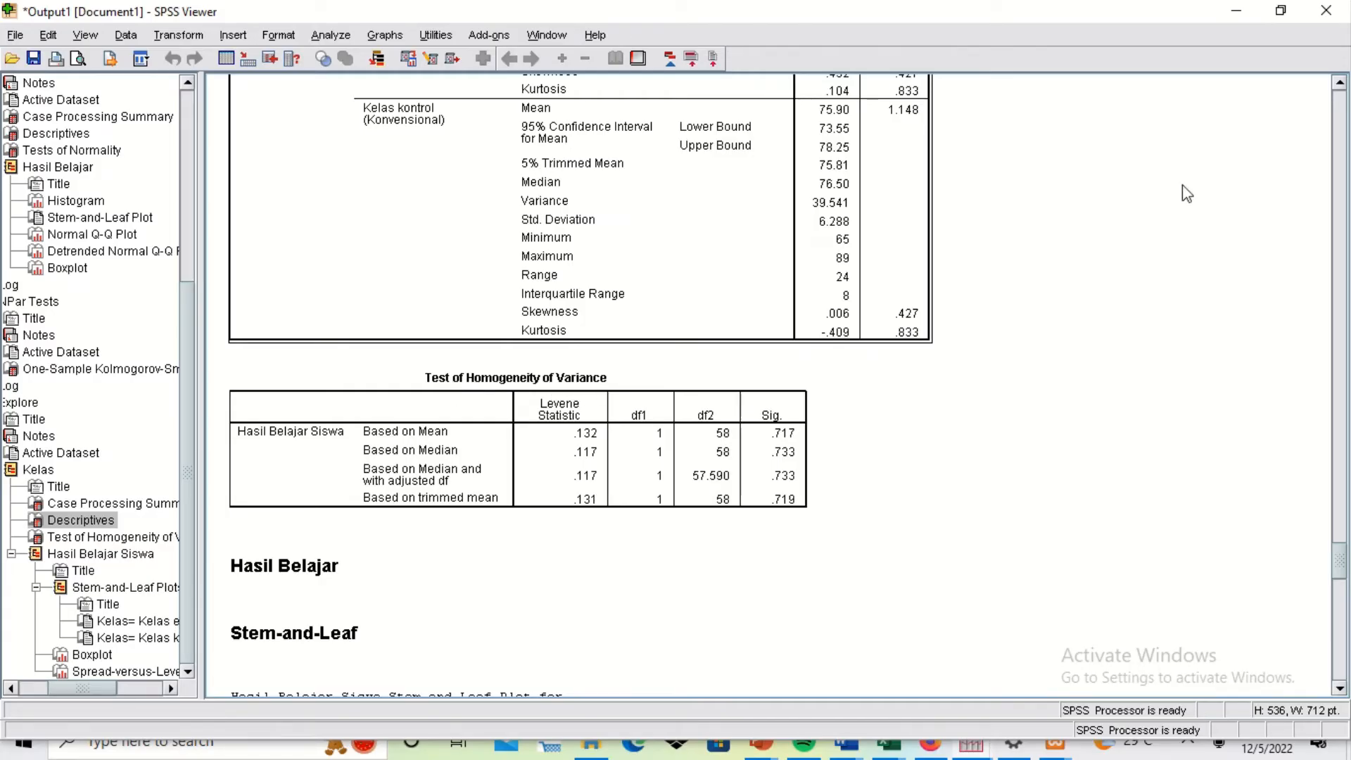
click(1282, 12)
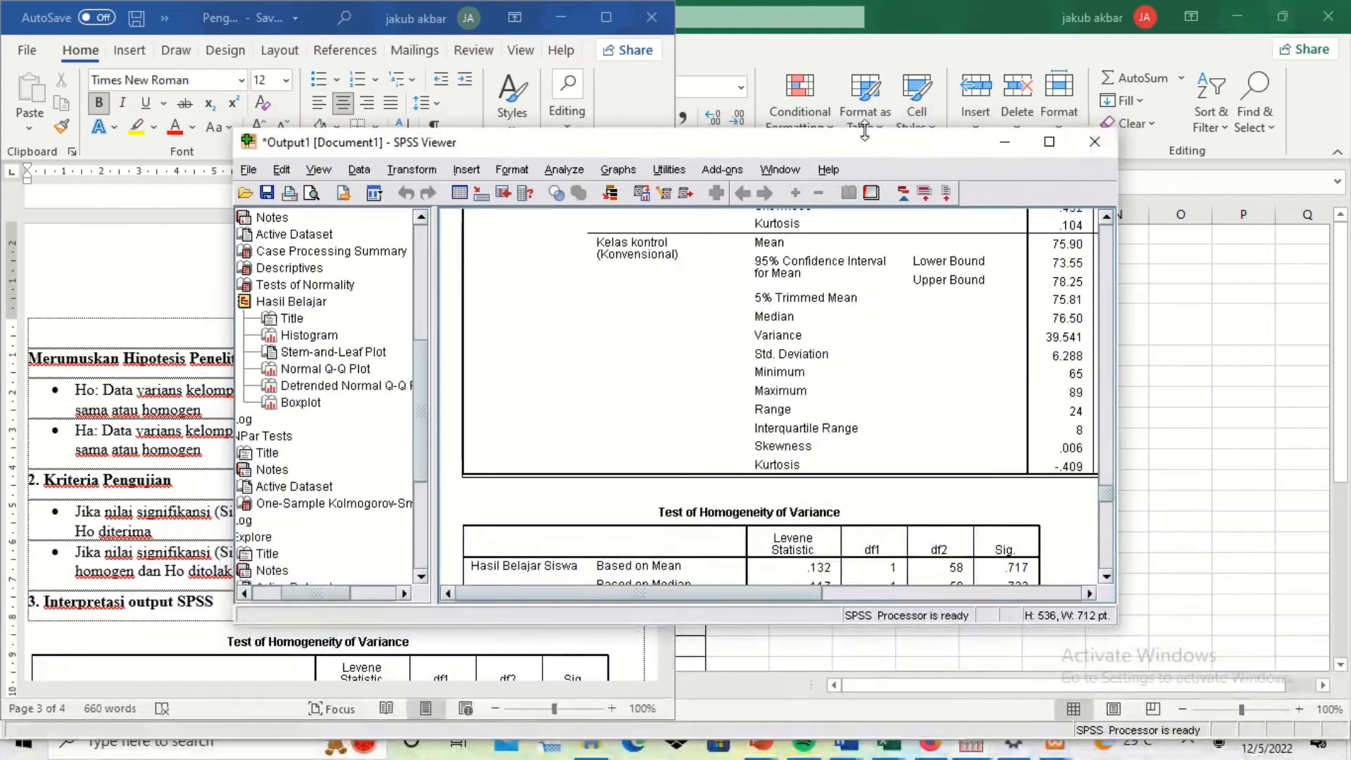
drag(874, 141, 1093, 23)
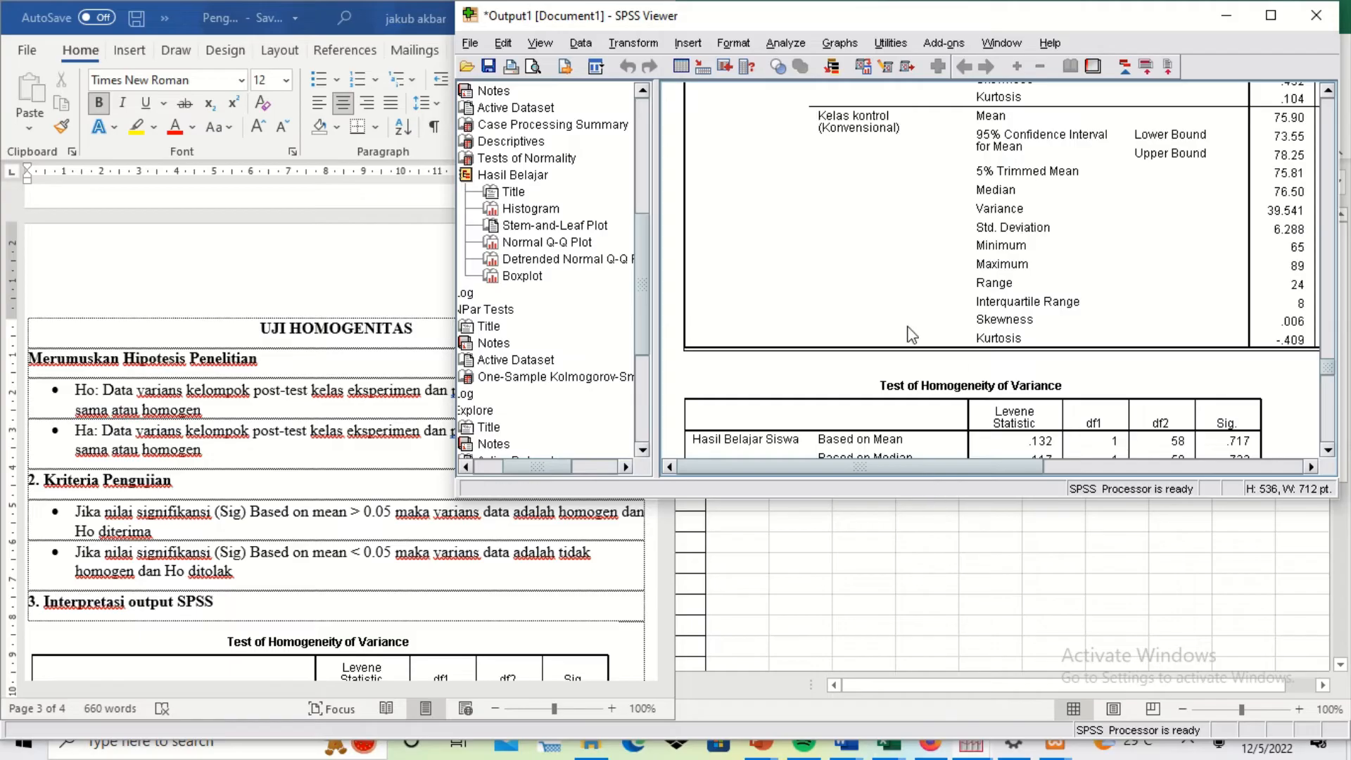
click(882, 314)
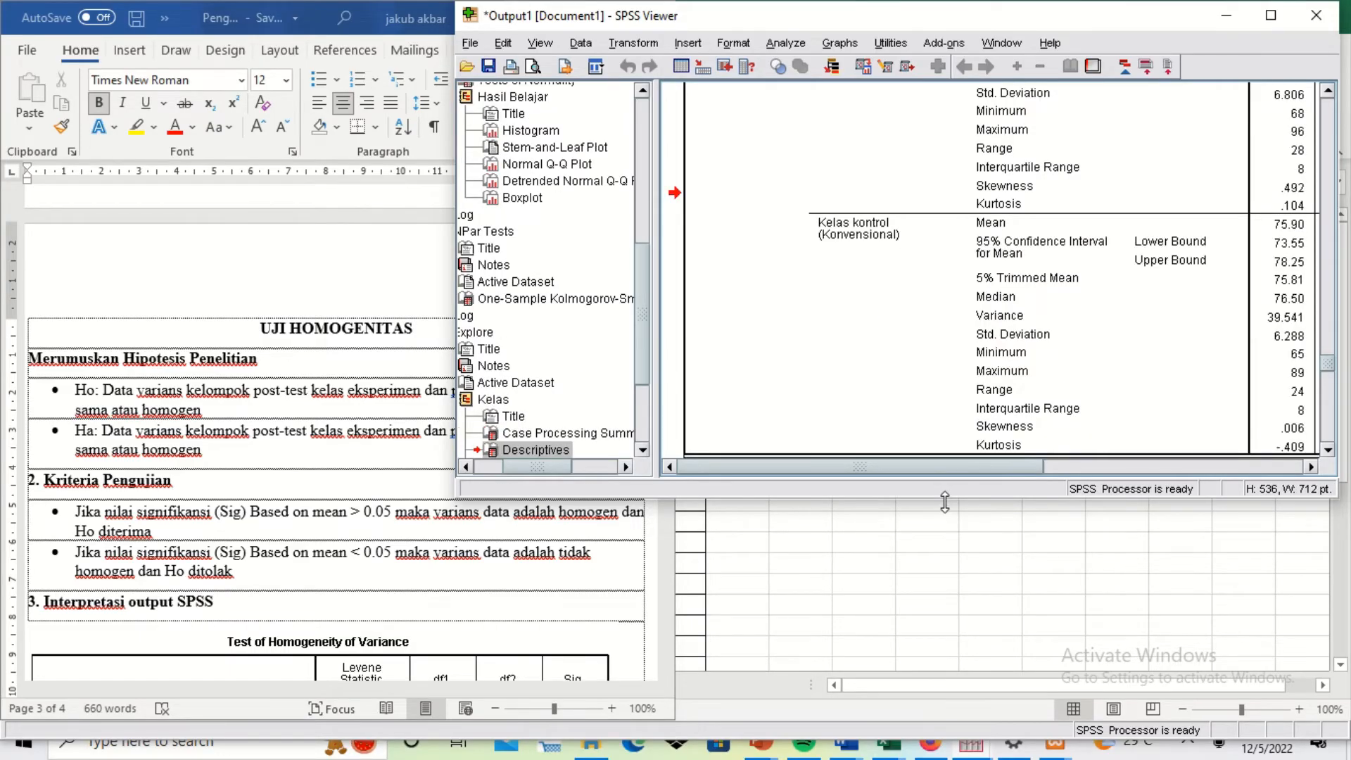
drag(946, 502, 972, 717)
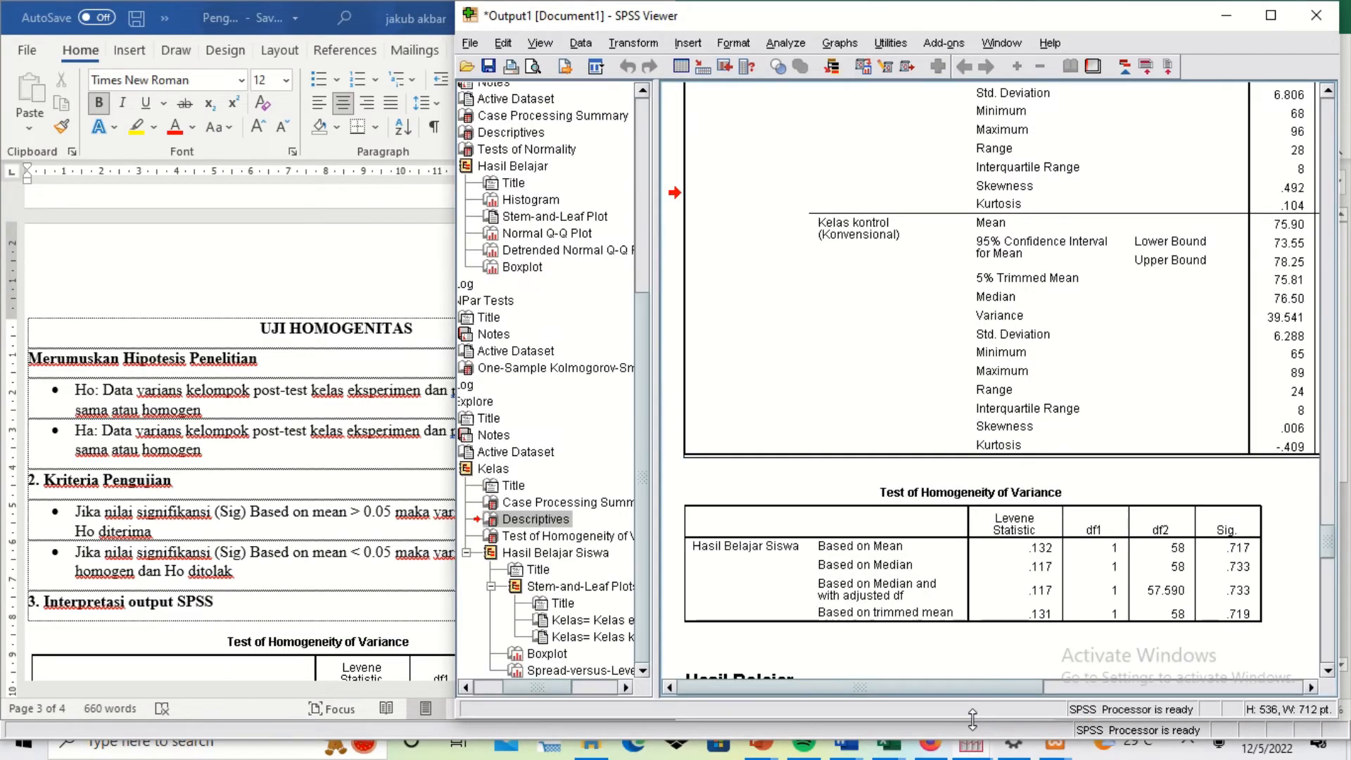
In the Word document's UJI HOMOGENITAS section, correct the ending of the Ha hypothesis to "tidak sama atau tidak homogen".
click(255, 342)
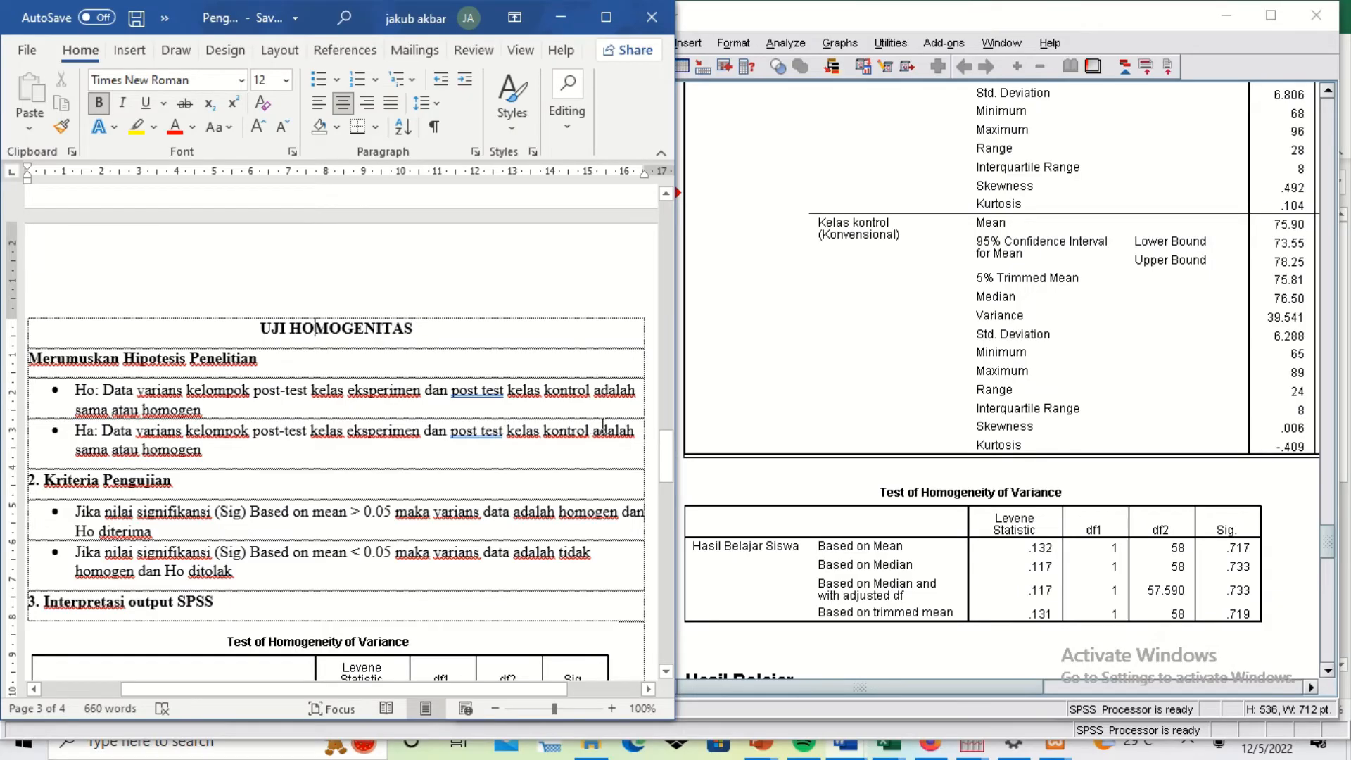
click(83, 450)
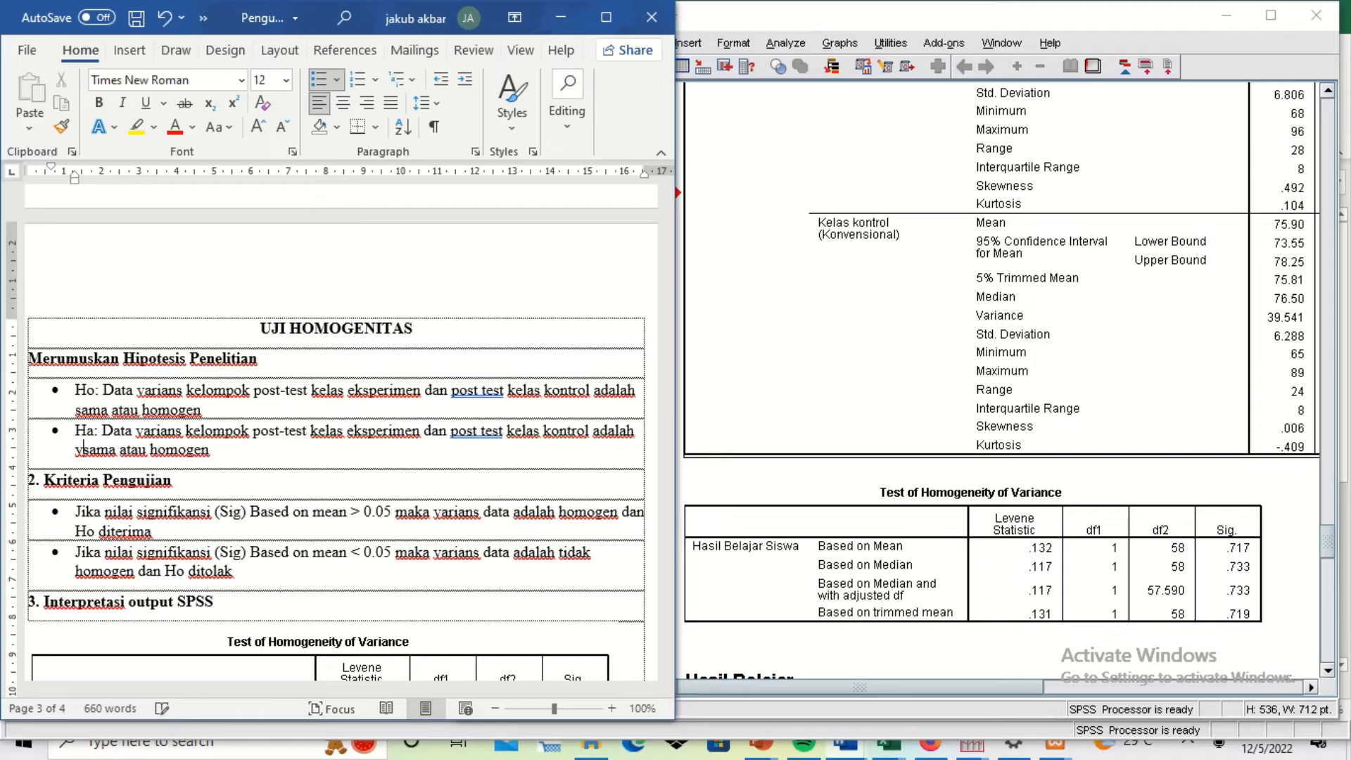
text(tidak)
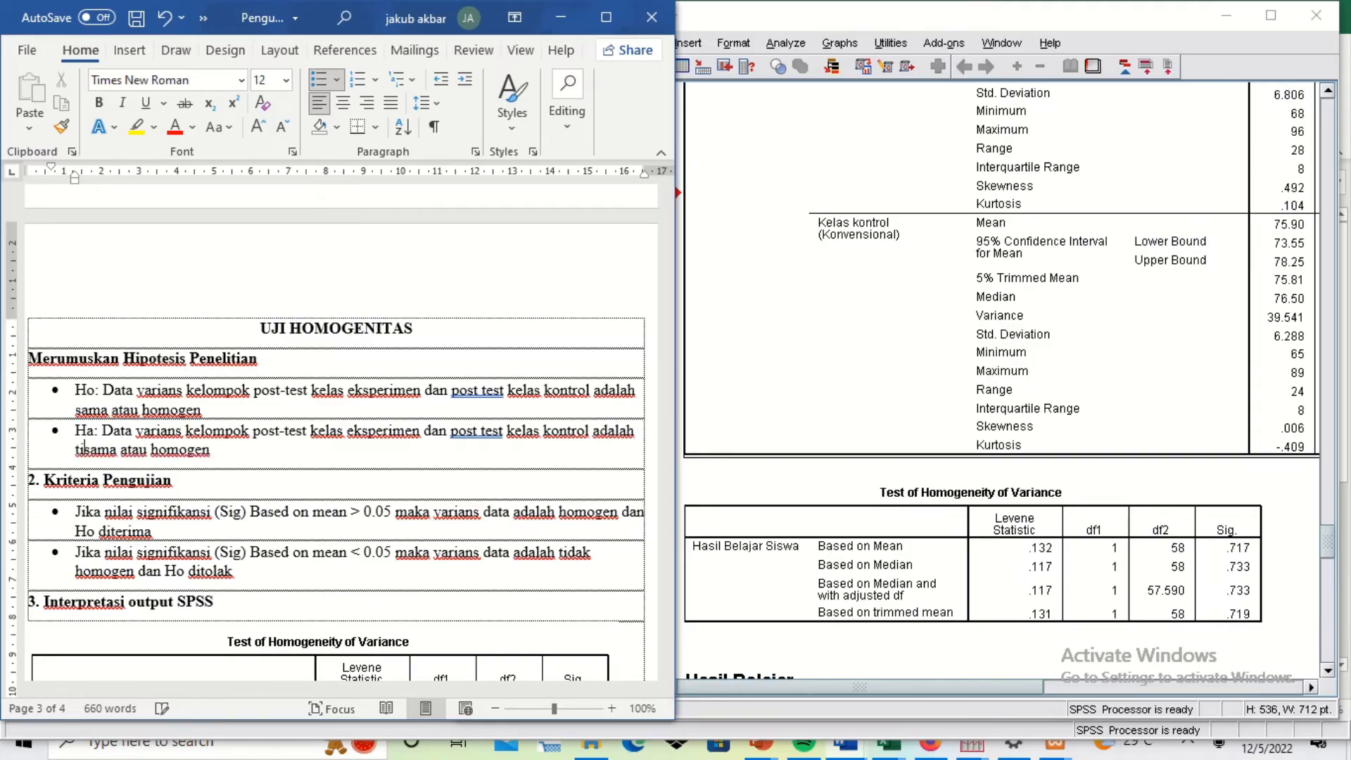
click(178, 449)
text(tidak)
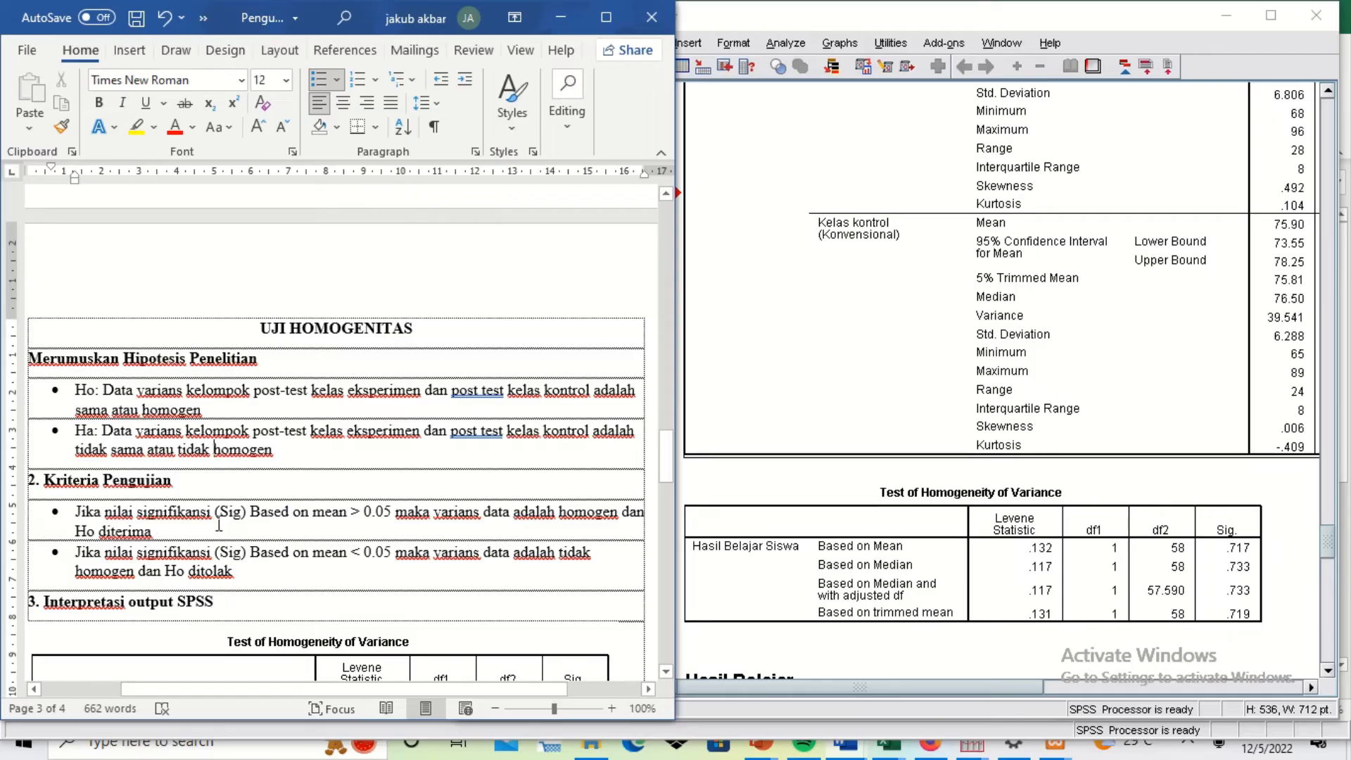
Read the test criteria, the SPSS output interpretation and the conclusion in the UJI HOMOGENITAS section.
click(248, 522)
drag(669, 467, 668, 494)
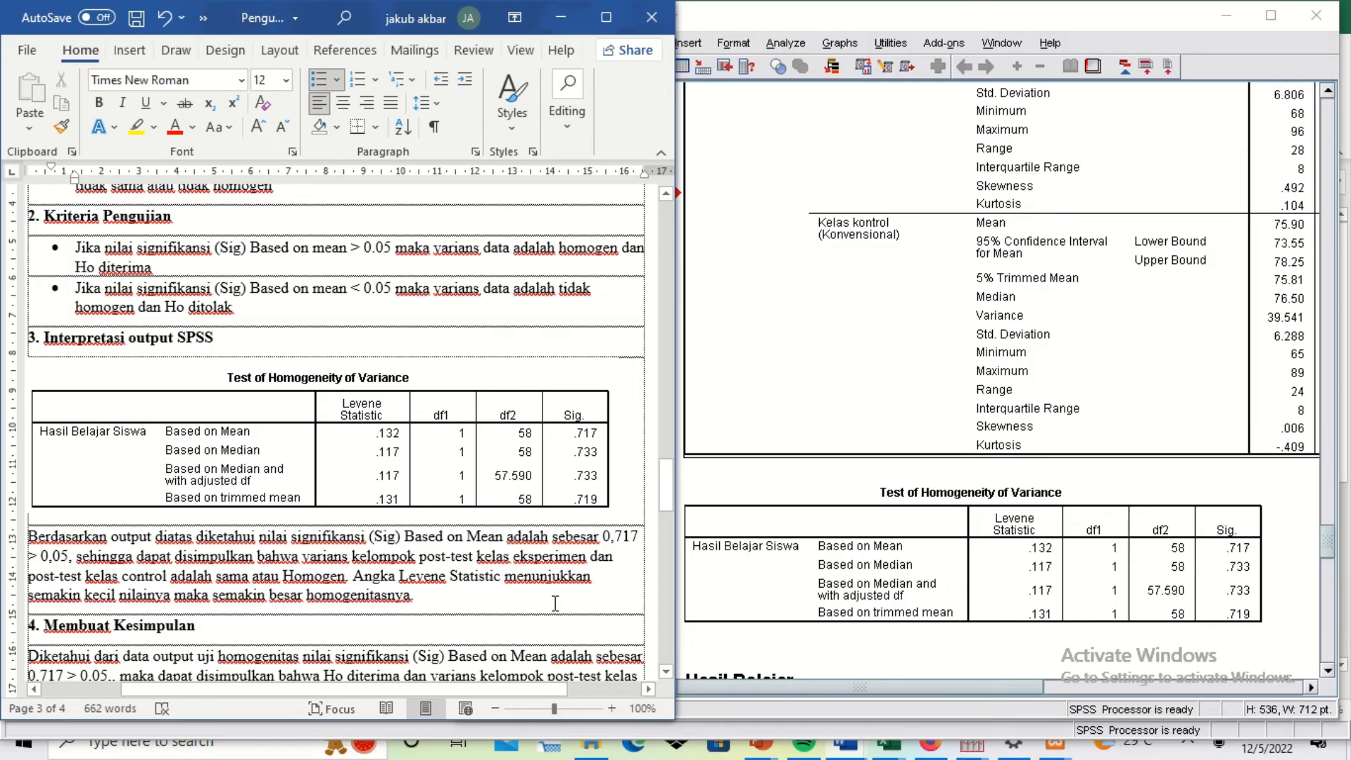
click(378, 622)
key(Down)
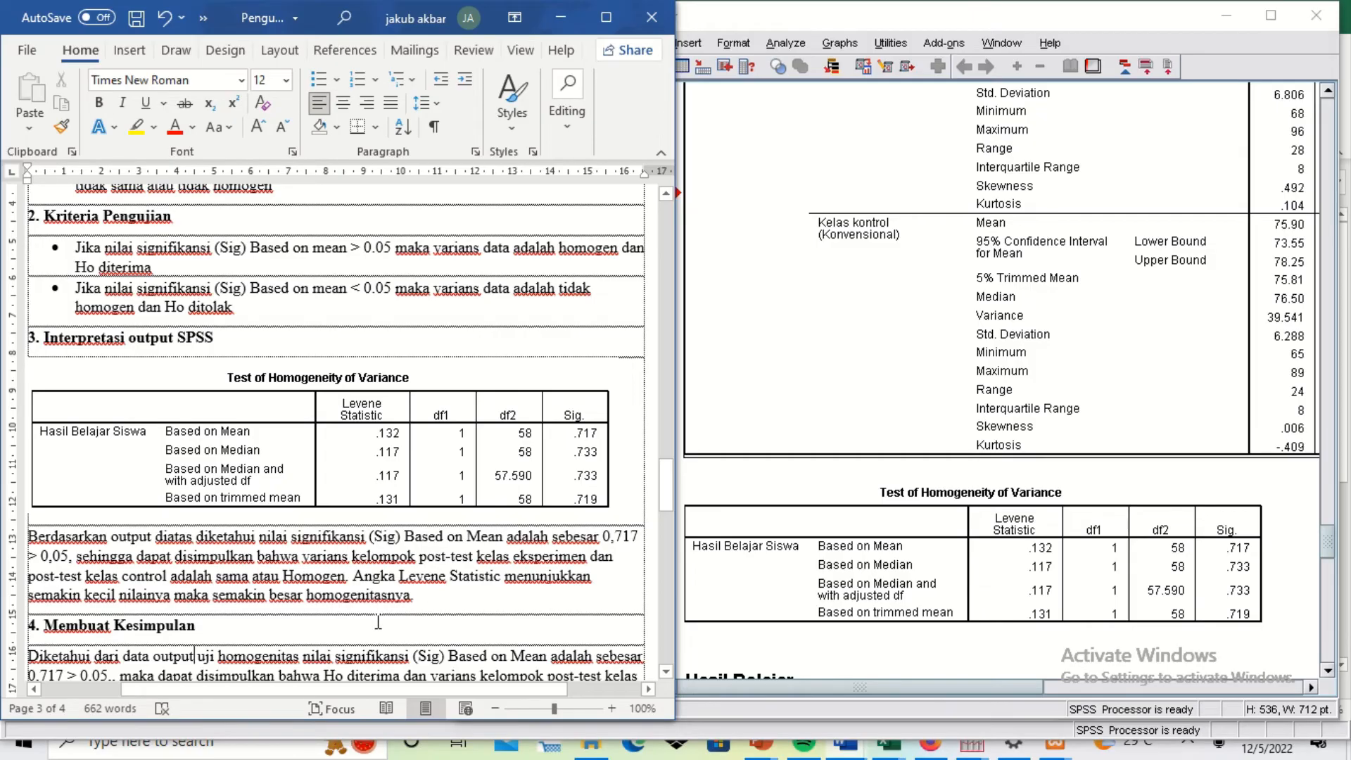
scroll(378, 622, down, 2)
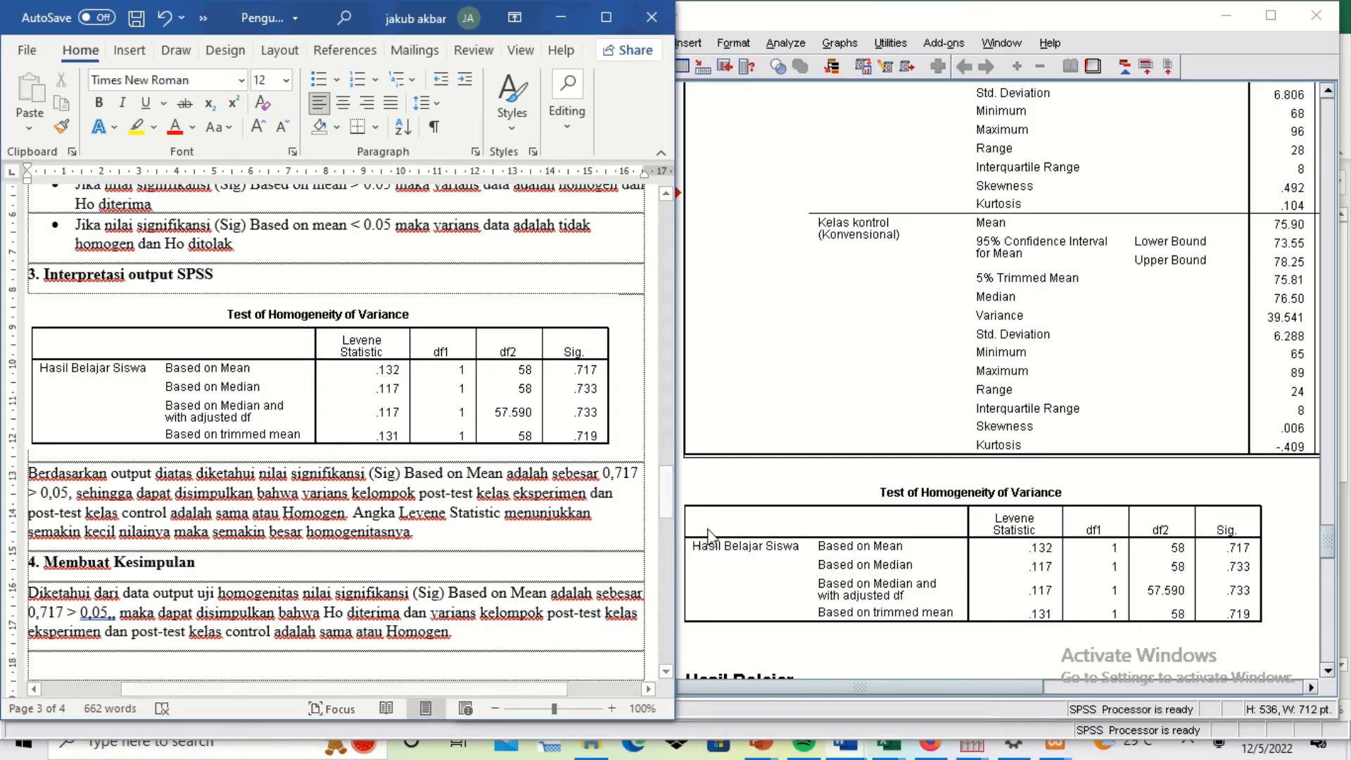
Switch to the Analisis uji normalitas presentation in PowerPoint and present the C. UJI LINEARITAS slide, followed by the IQ and Hasil Belajar data slide.
click(836, 472)
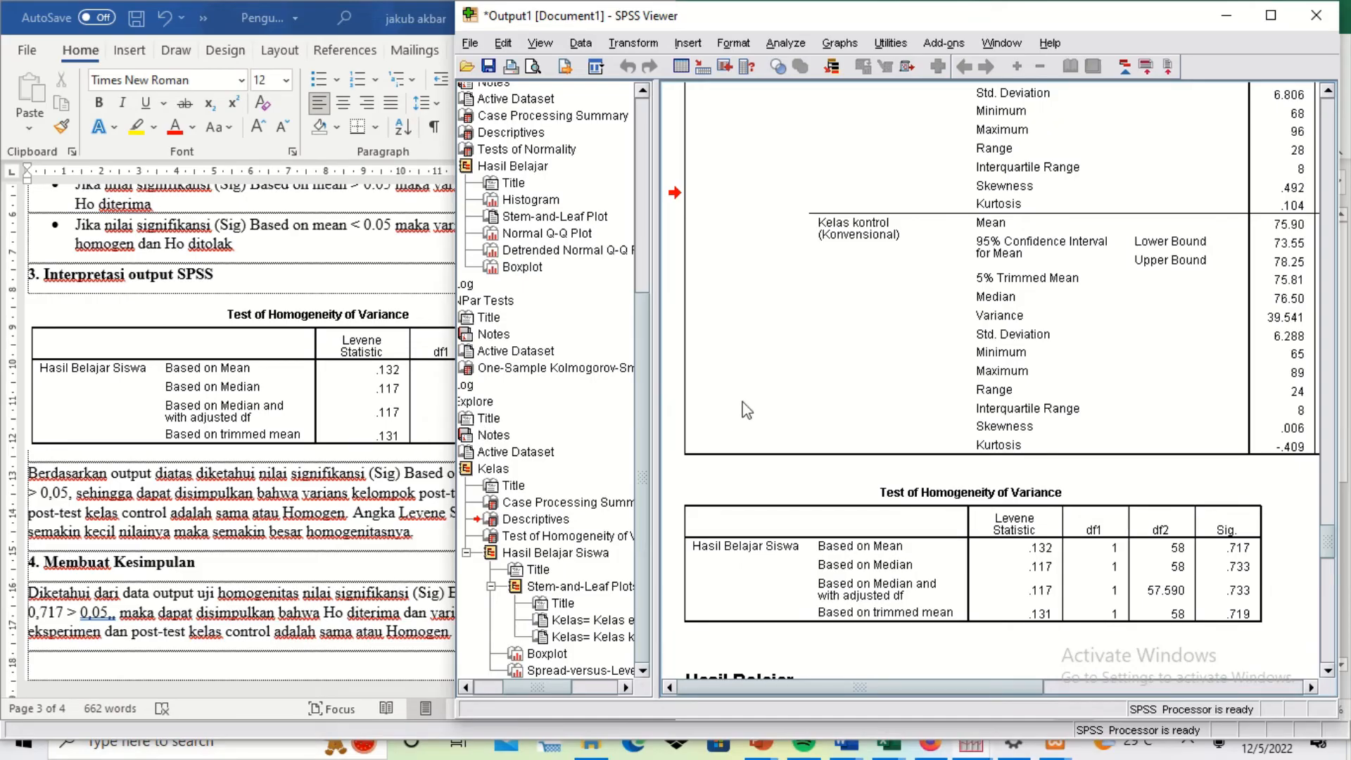
click(763, 732)
mouse_move(760, 739)
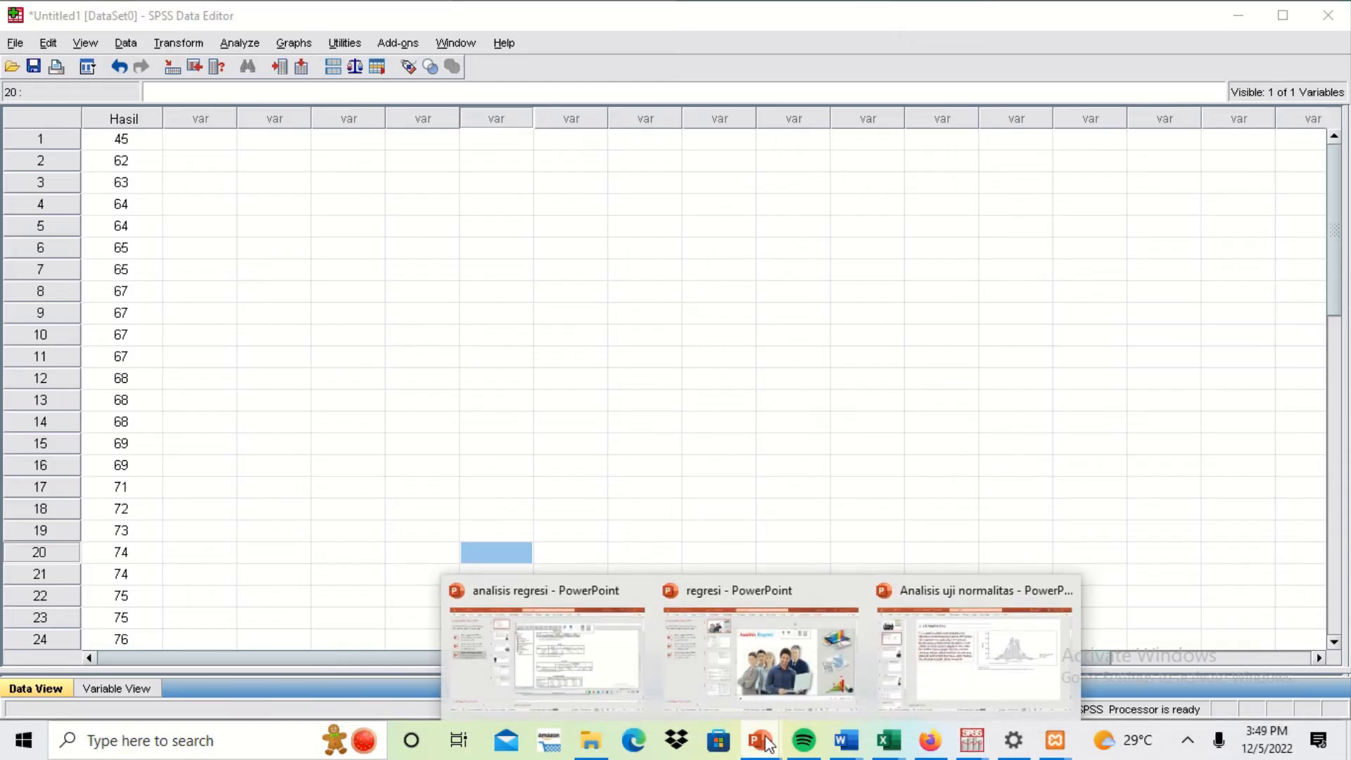
mouse_move(905, 670)
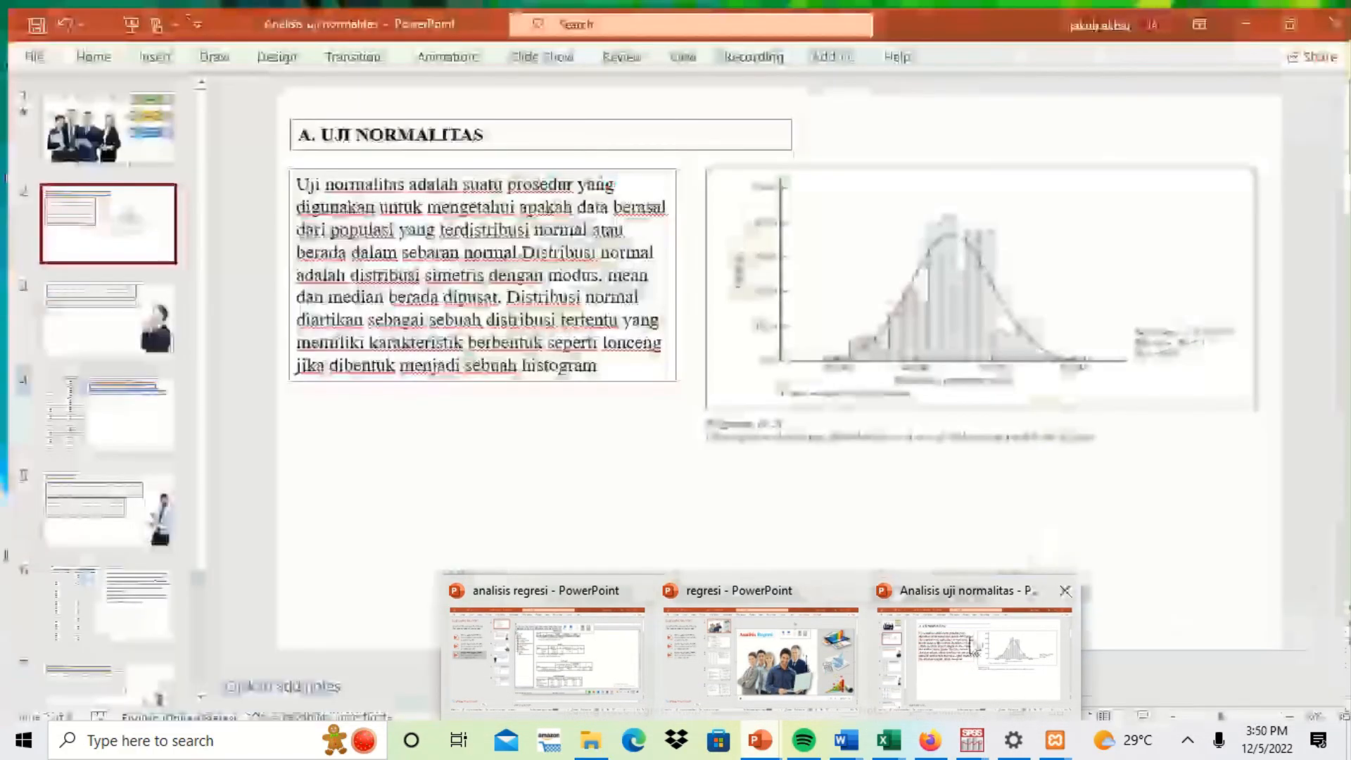
click(972, 643)
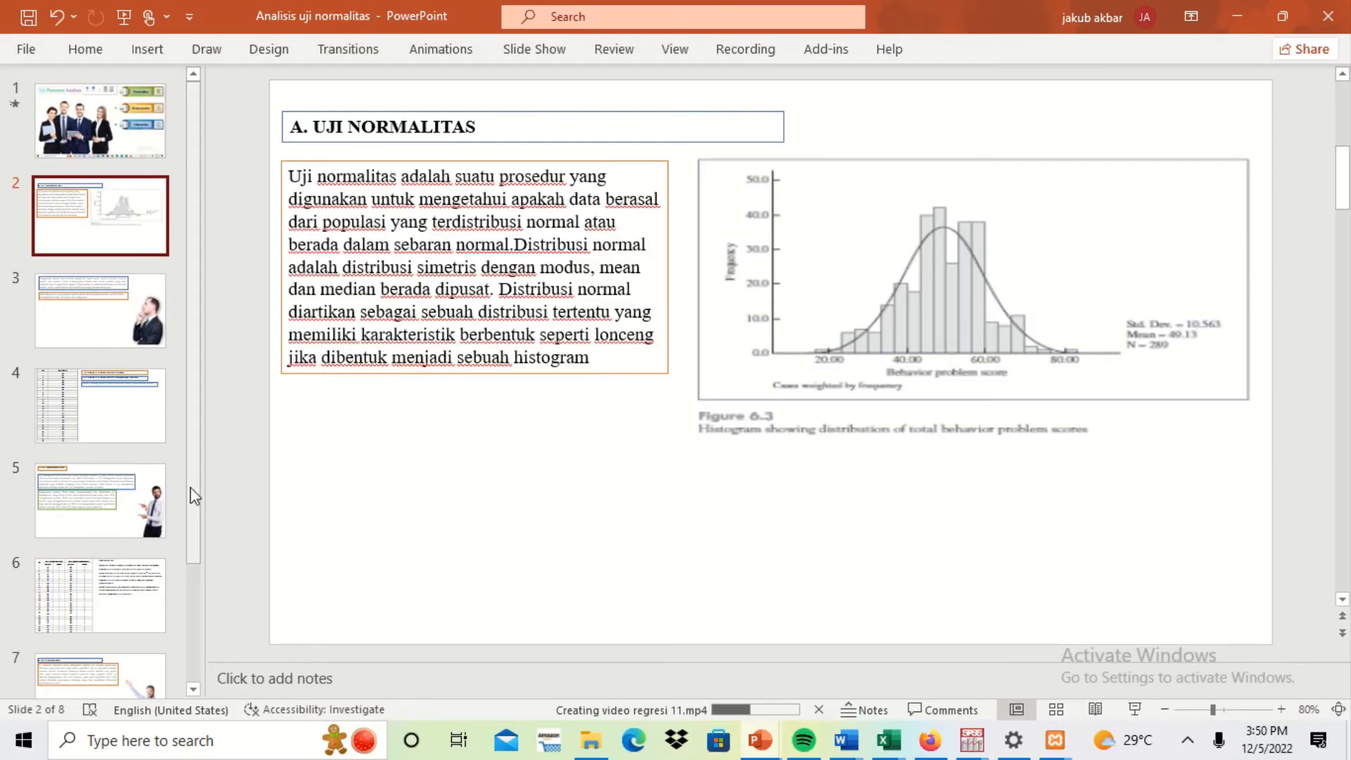
drag(190, 487, 187, 654)
click(105, 634)
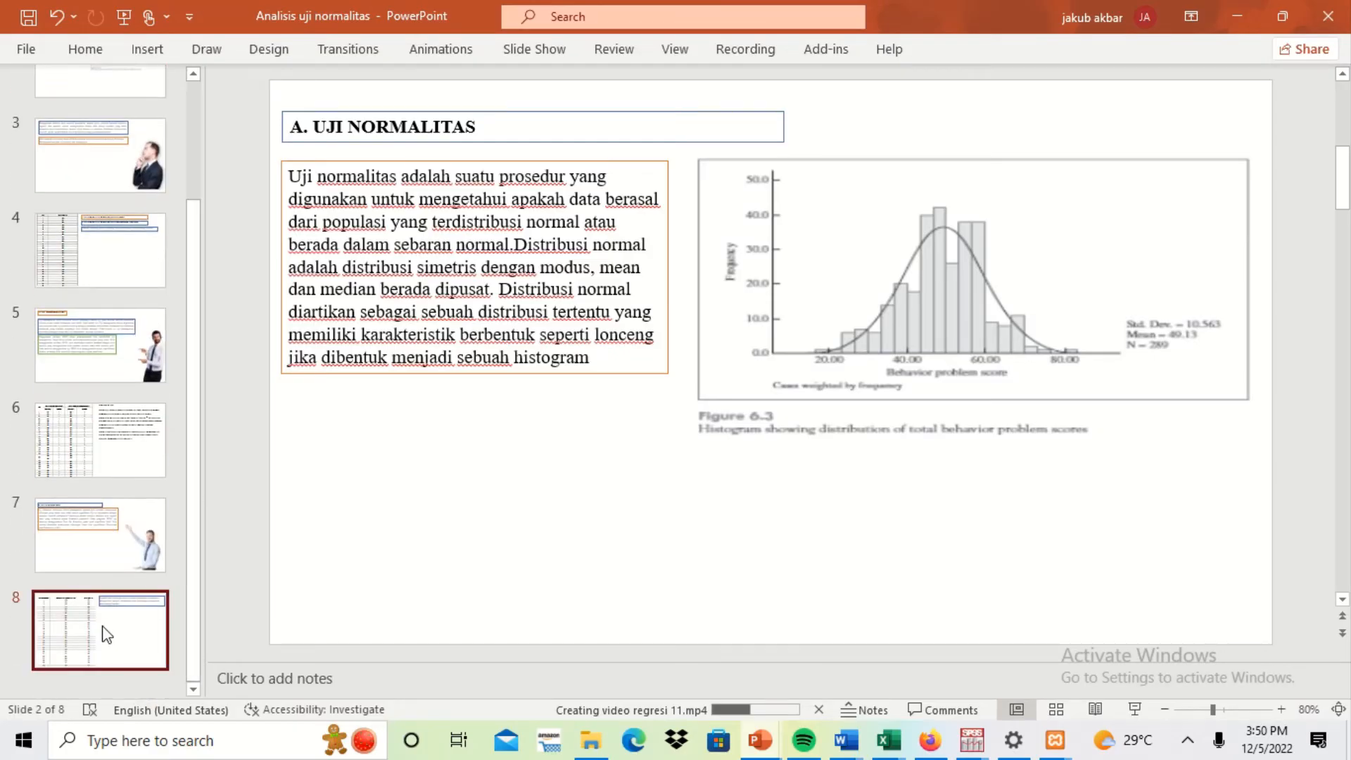
click(104, 583)
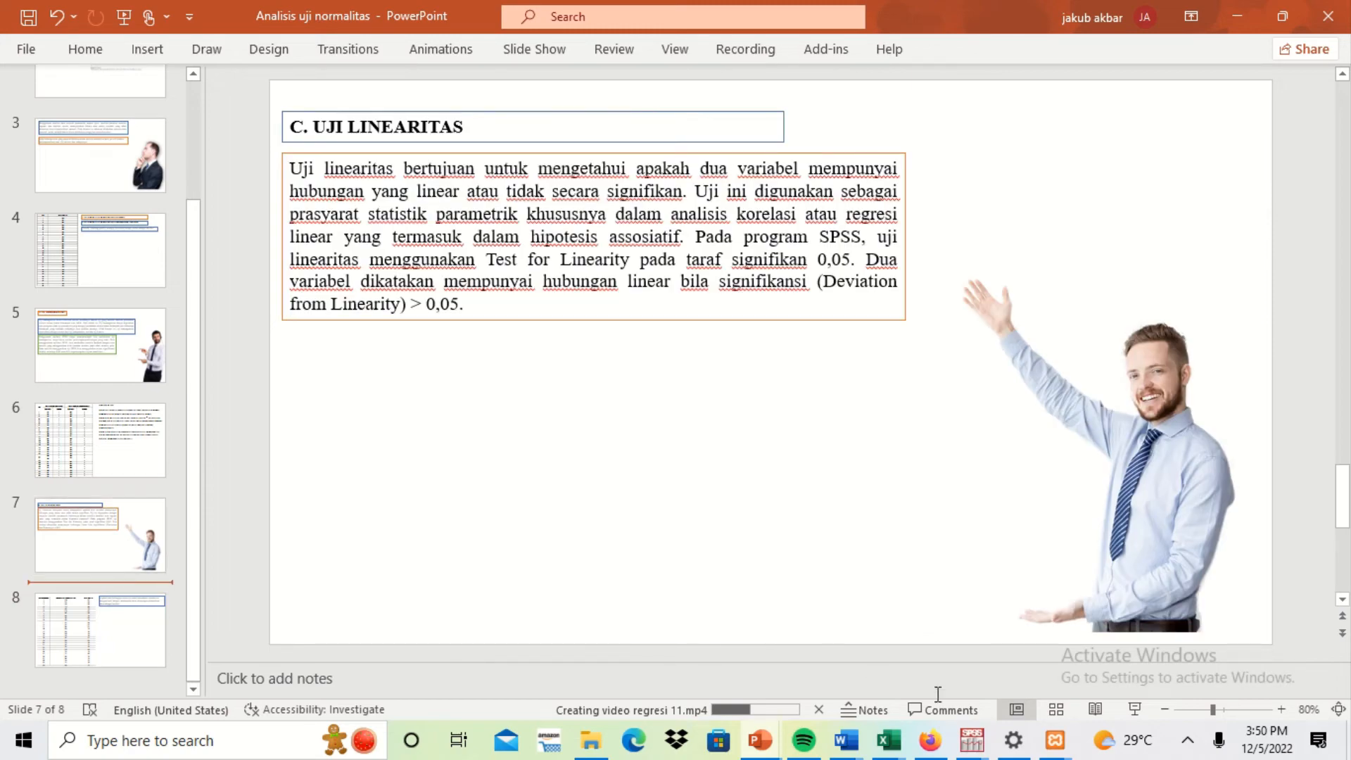
click(1134, 710)
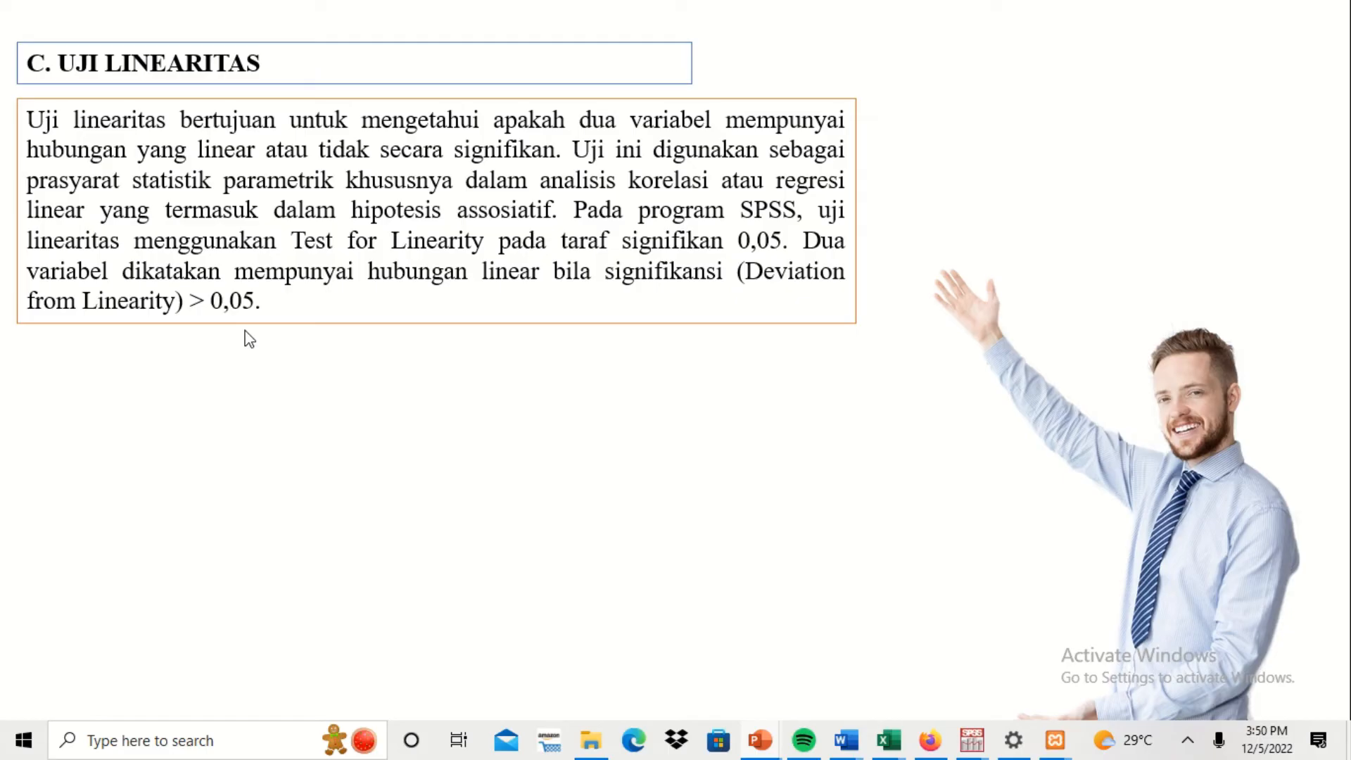
key(Right)
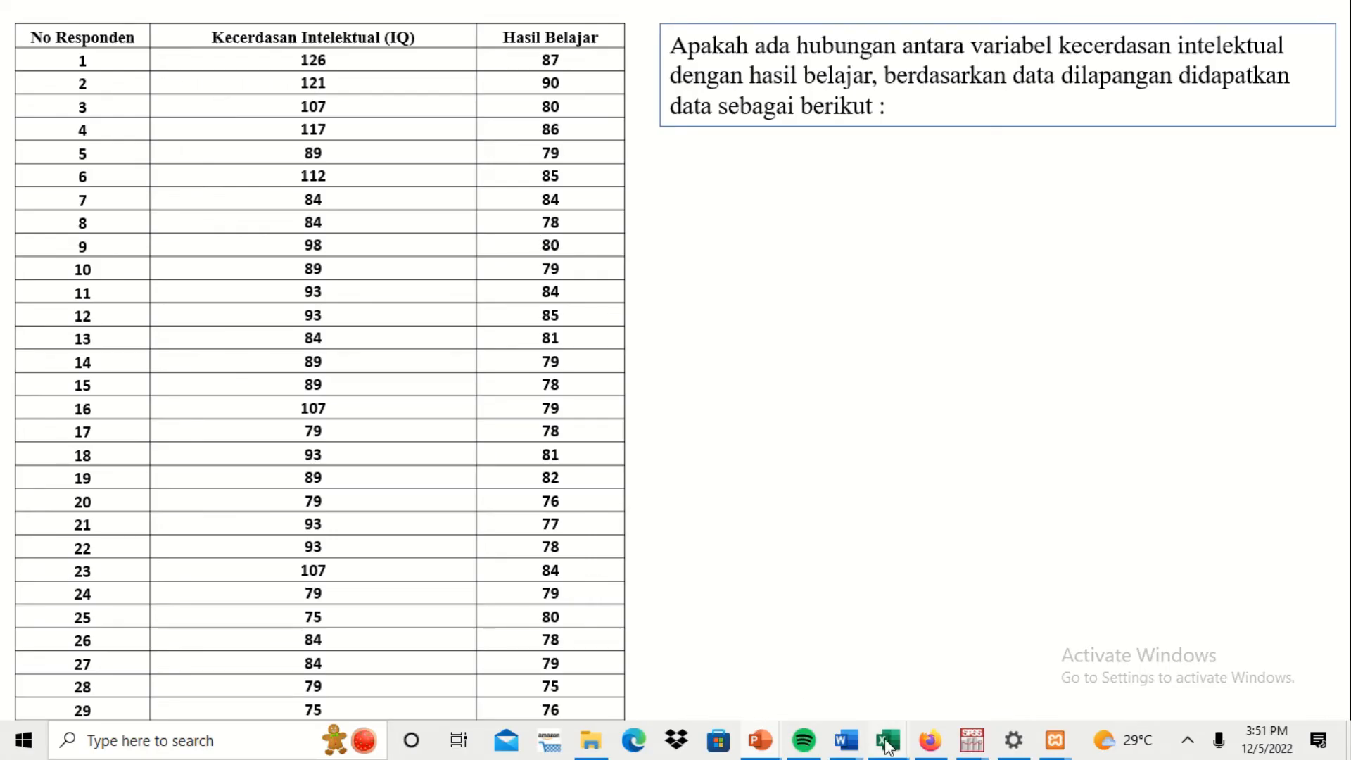
Switch to the Uji linearitas workbook in Excel and look through the Kecerdasan Intelektual (IQ) and Hasil Belajar data of the respondents.
mouse_move(888, 744)
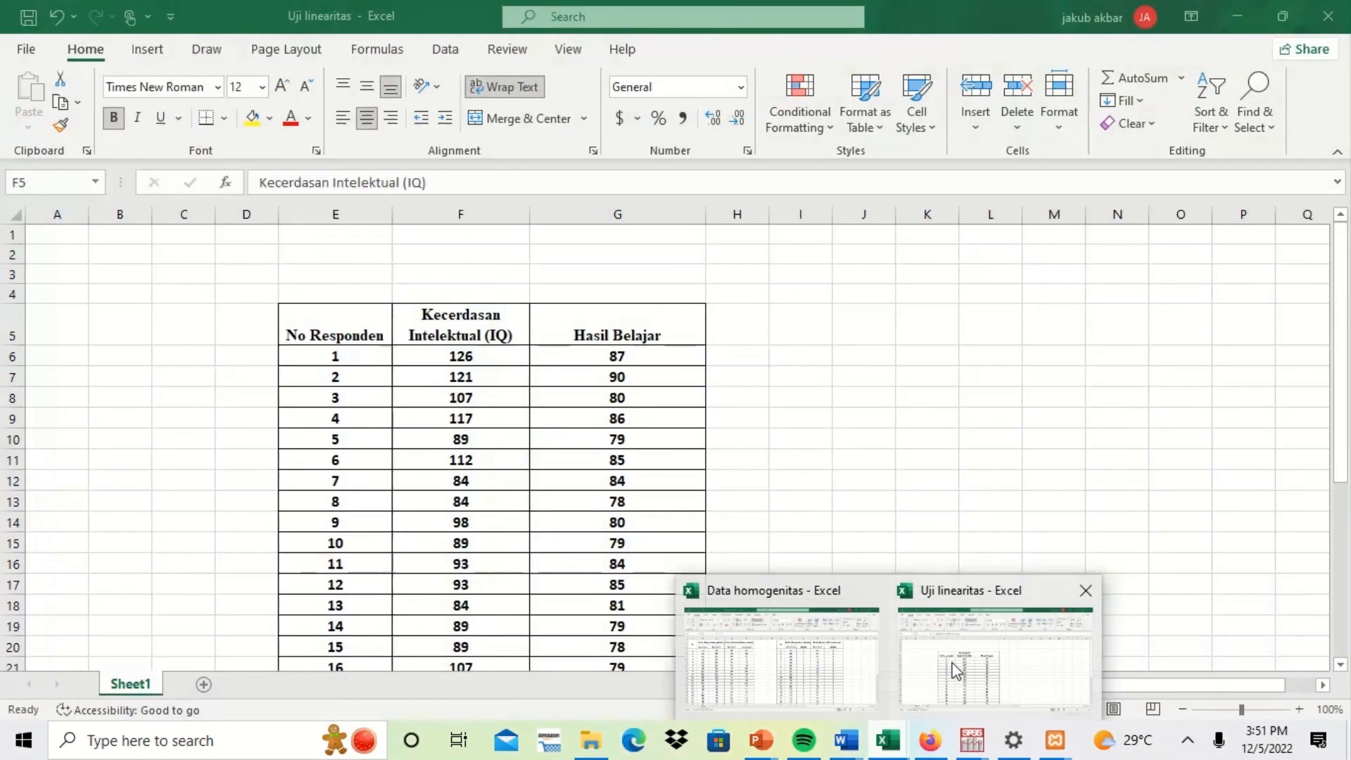
click(978, 669)
click(489, 377)
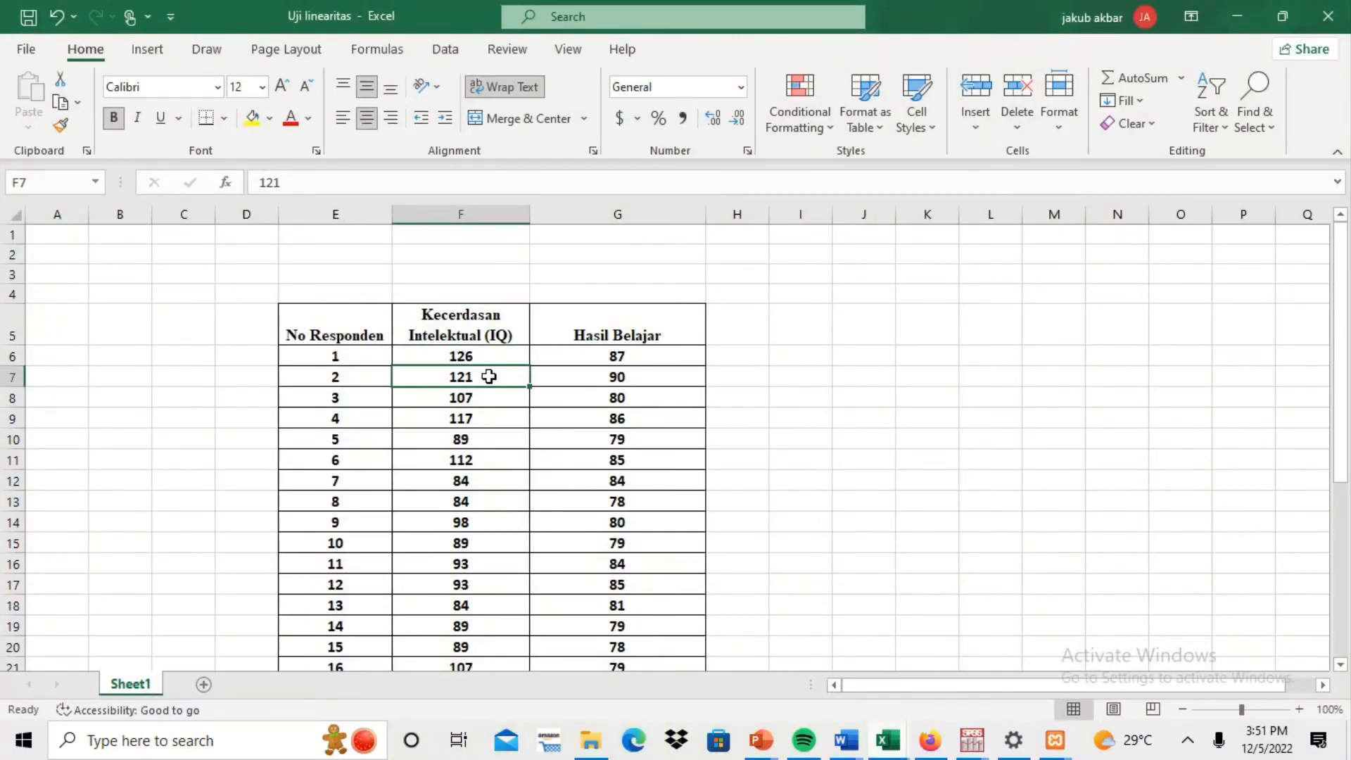
key(Down)
key(Down)
key(Down)
key(Down)
key(Down)
key(Down)
key(Down)
key(Down)
key(Down)
key(Down)
key(Down)
key(Down)
key(Down)
key(Down)
key(Down)
key(Down)
key(Down)
key(Down)
key(Down)
key(Down)
key(Down)
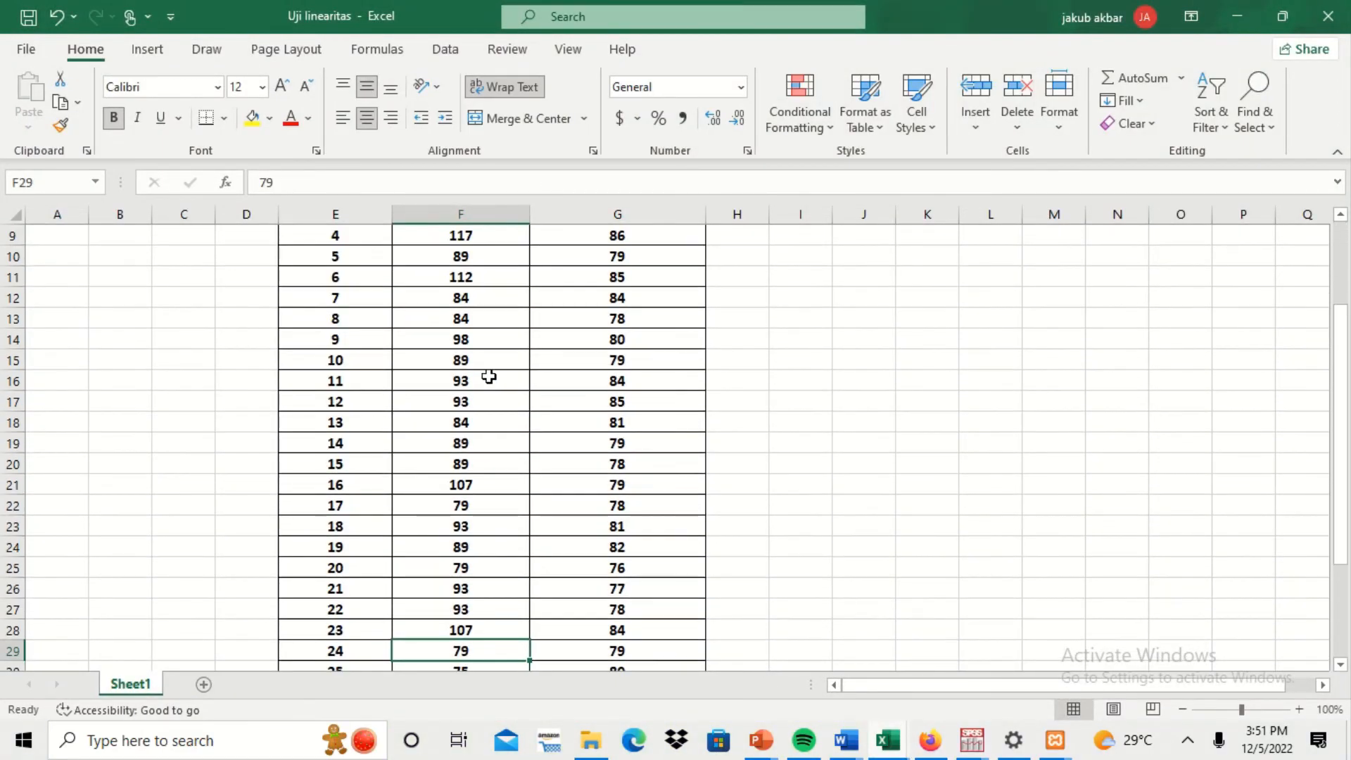
key(Down)
key(Down)
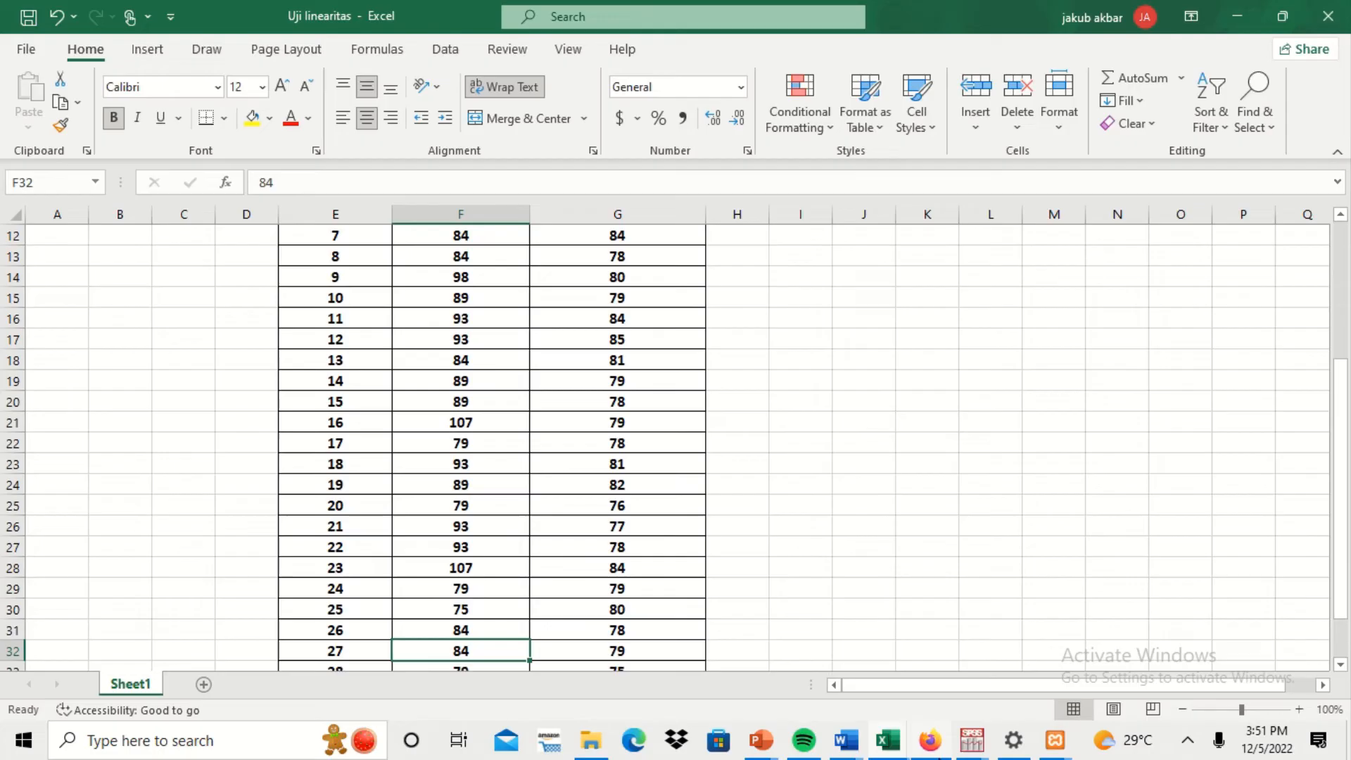
Switch to the Untitled1 data editor in SPSS and create a new empty dataset from it.
click(971, 741)
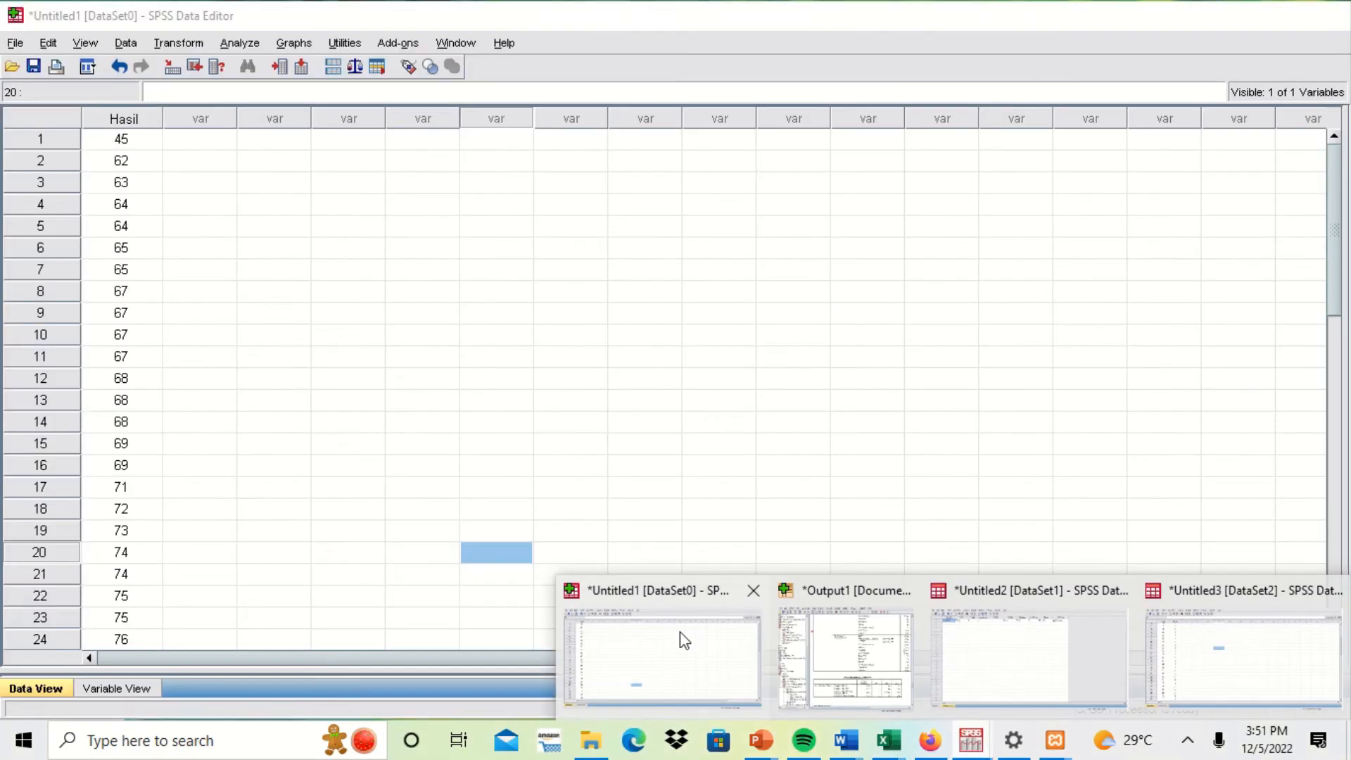
click(684, 640)
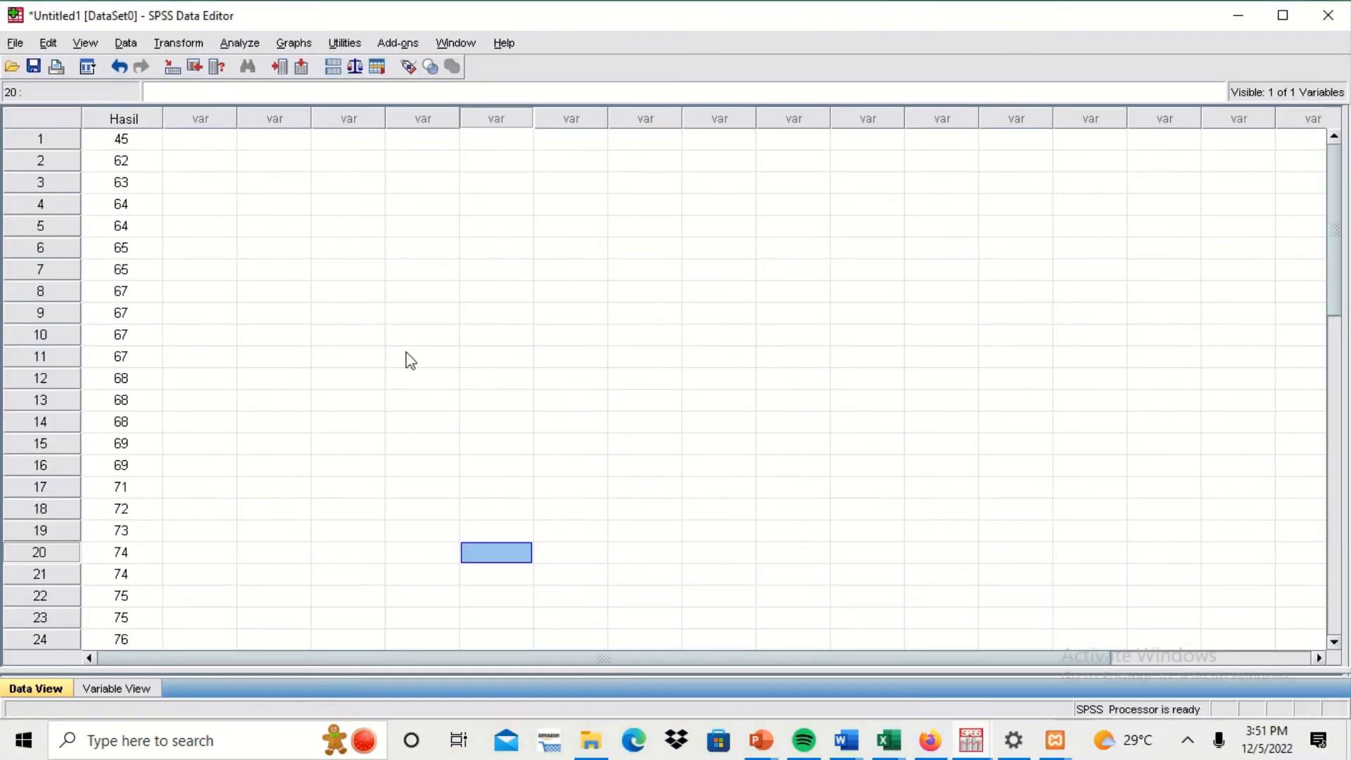
click(13, 47)
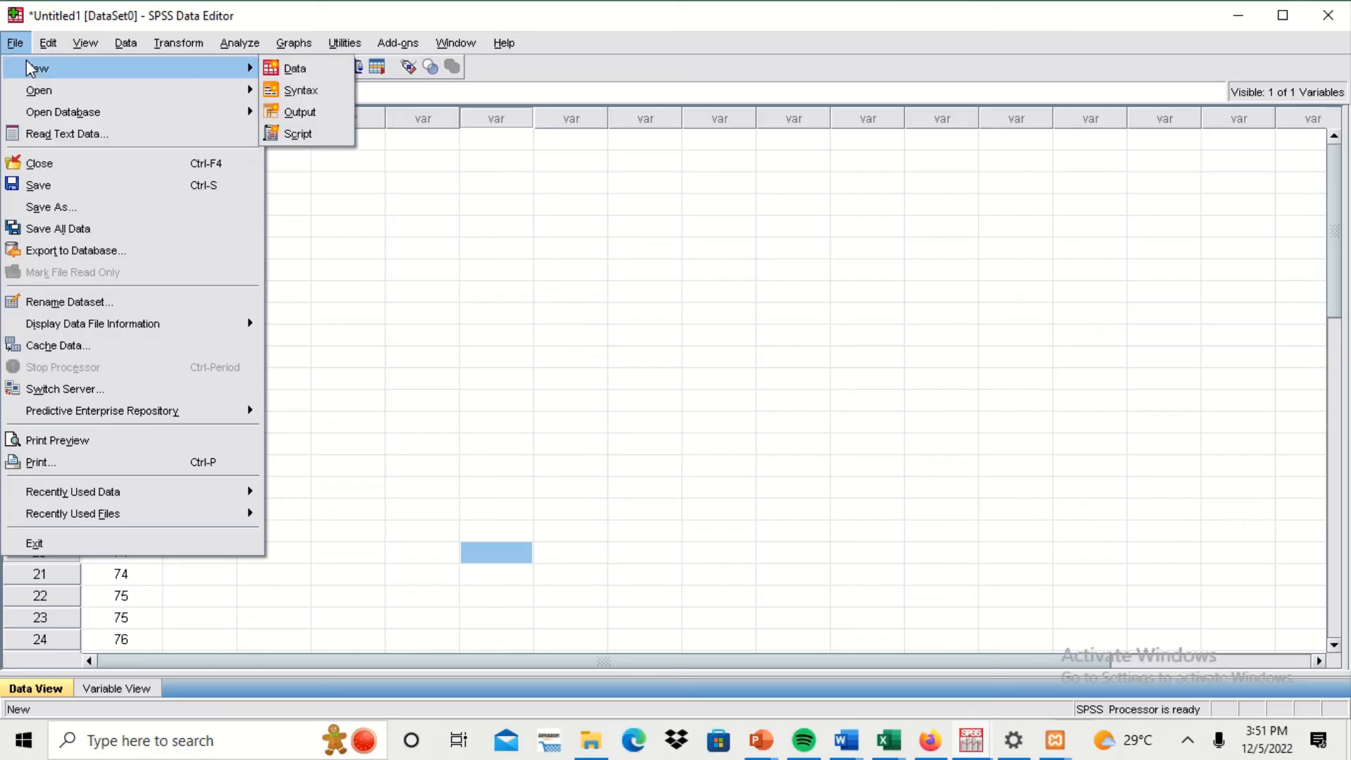
mouse_move(239, 51)
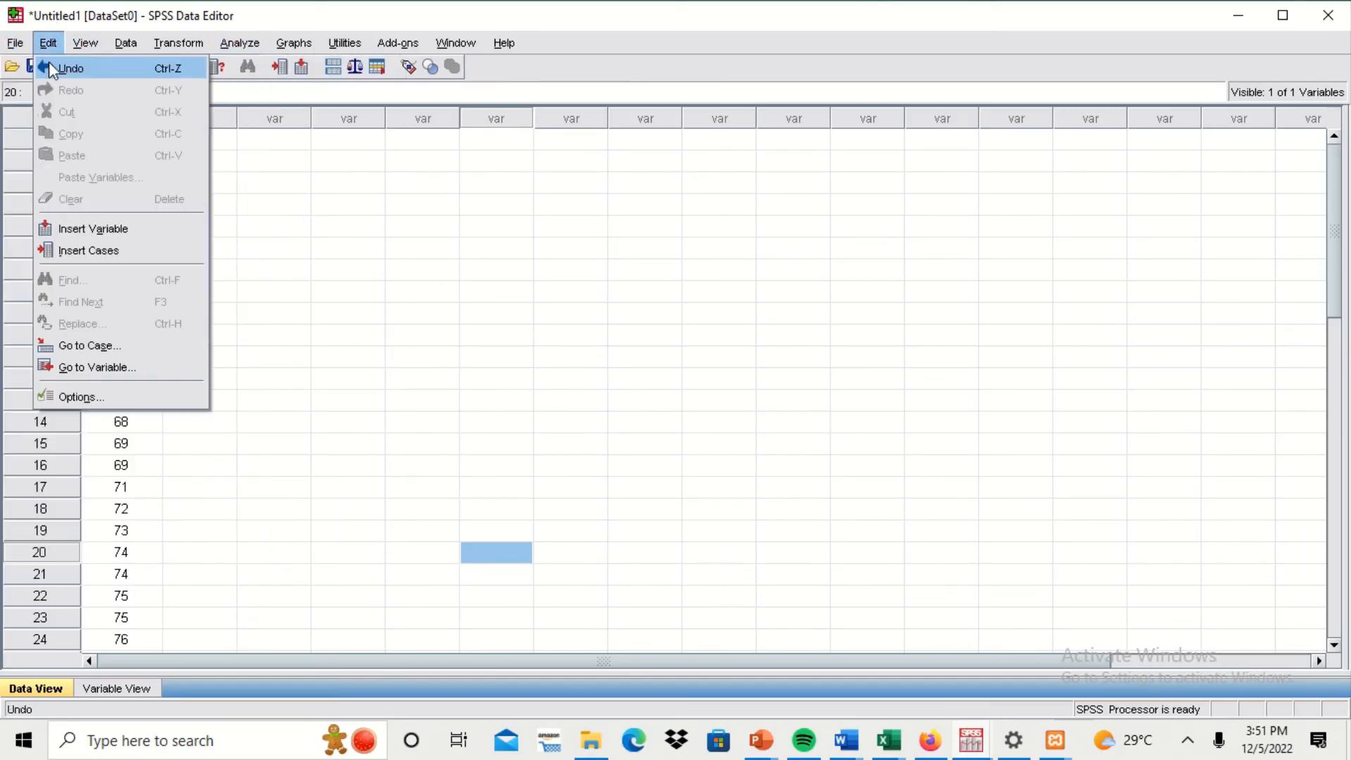
mouse_move(26, 48)
mouse_move(79, 70)
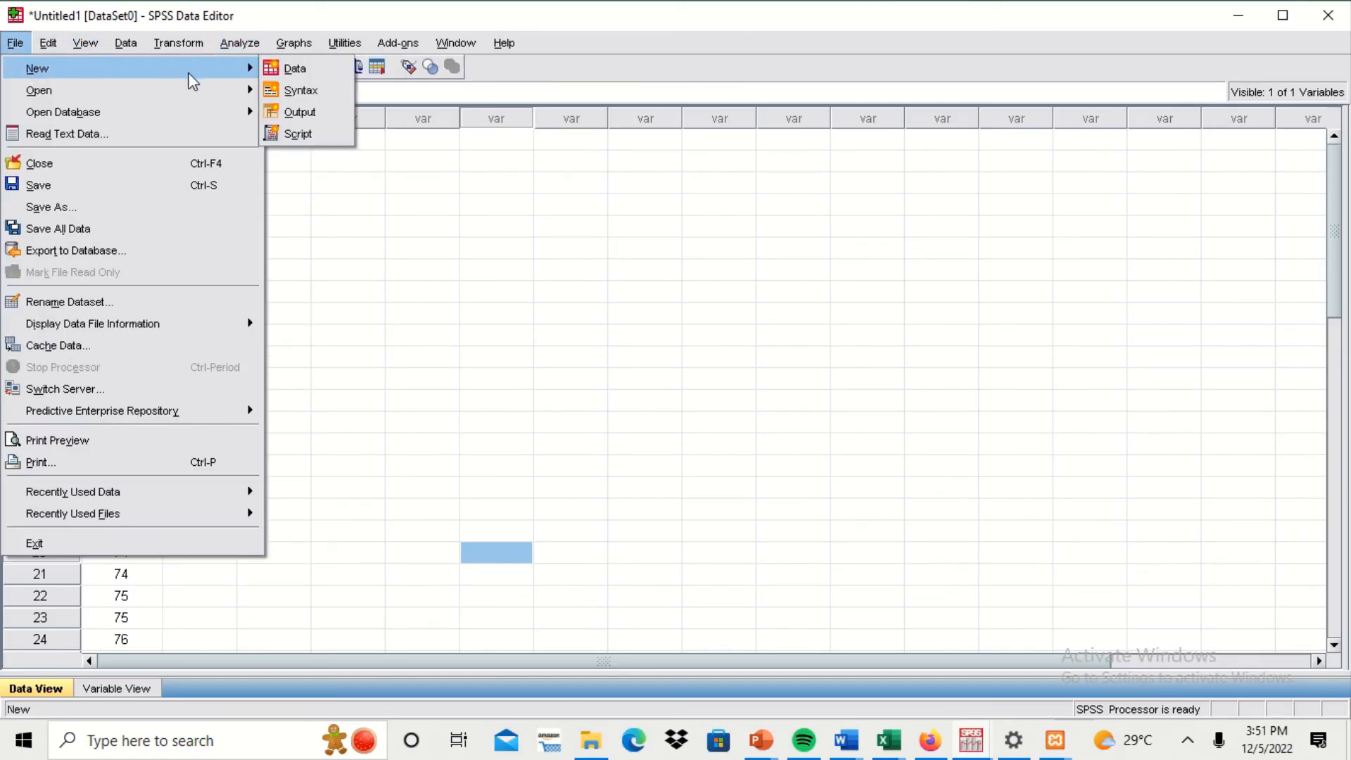
click(285, 69)
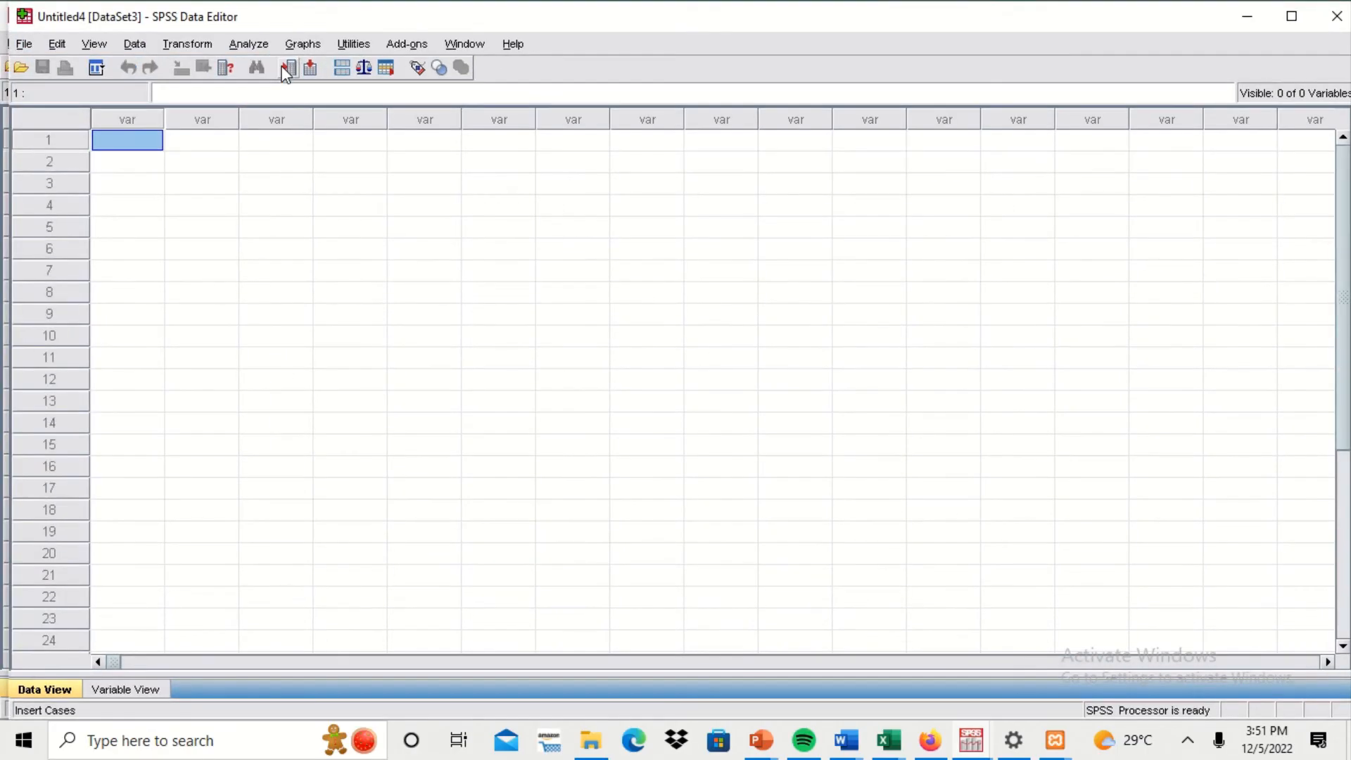
Define two variables named X and Y in the new dataset's variable definitions.
click(120, 690)
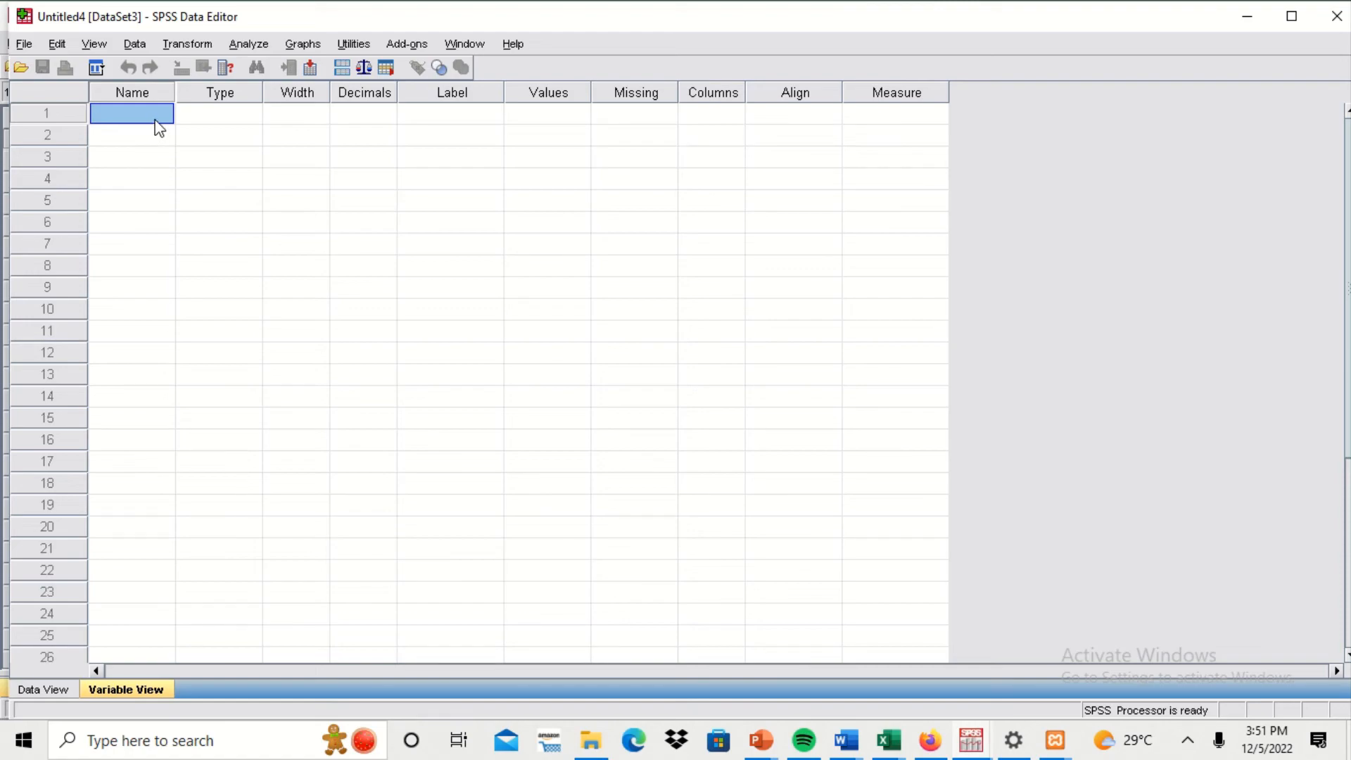
text(X)
key(Return)
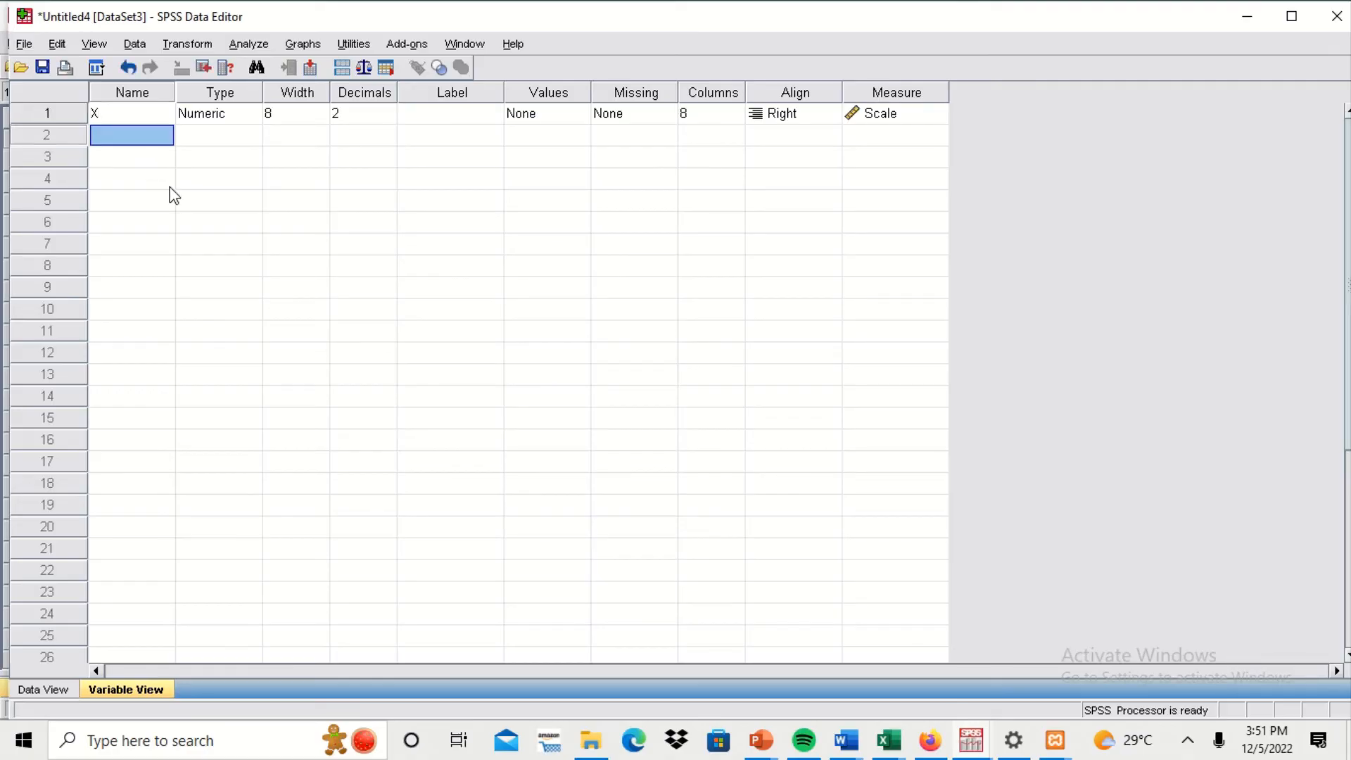
text(Y)
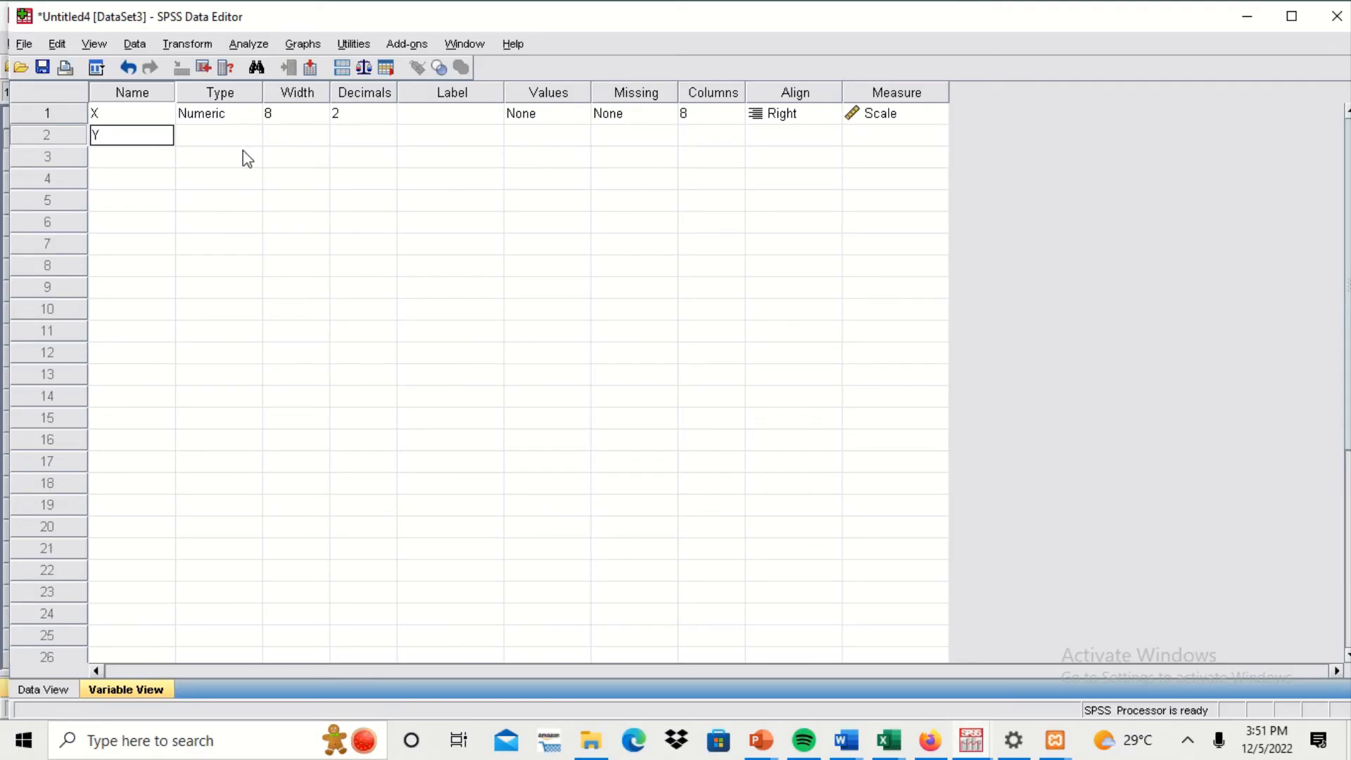
Set the decimals of both variables X and Y to 0.
click(384, 112)
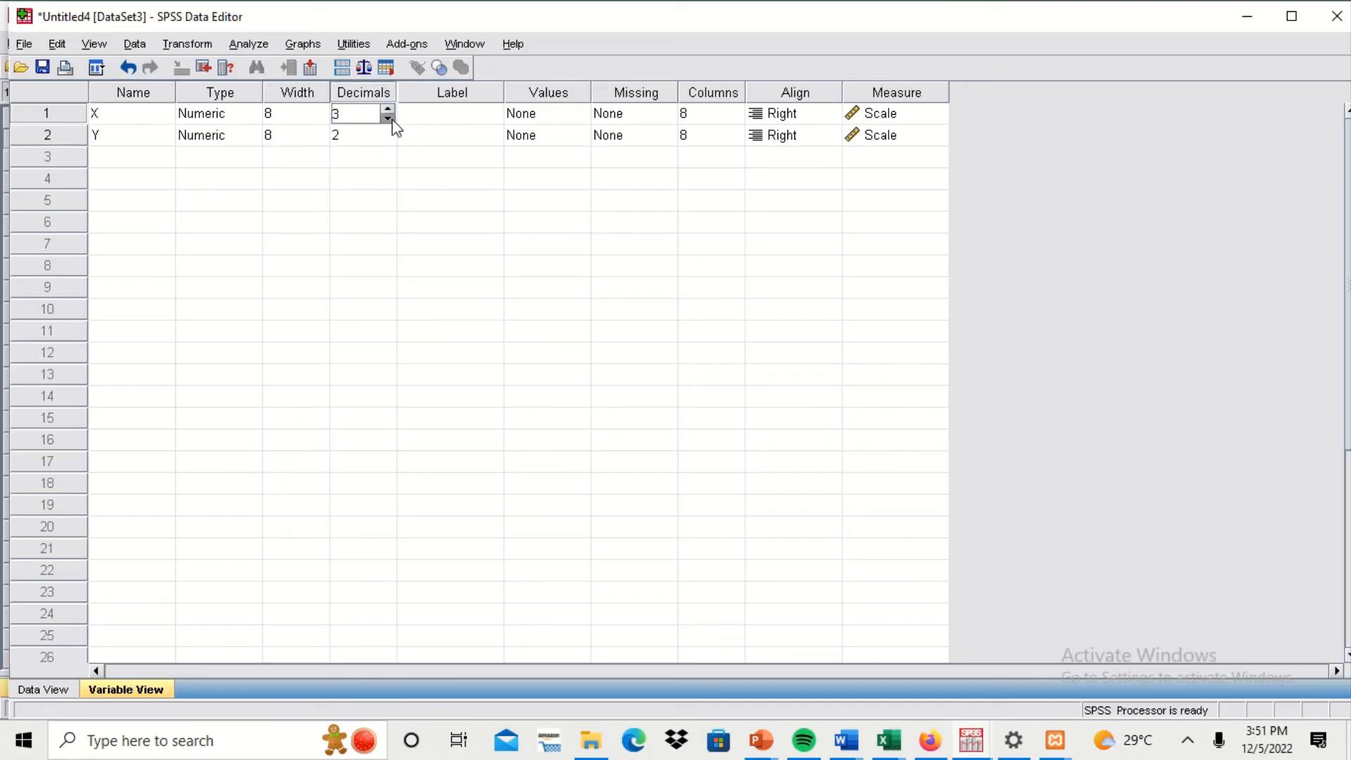
click(389, 118)
click(387, 119)
click(386, 136)
click(388, 140)
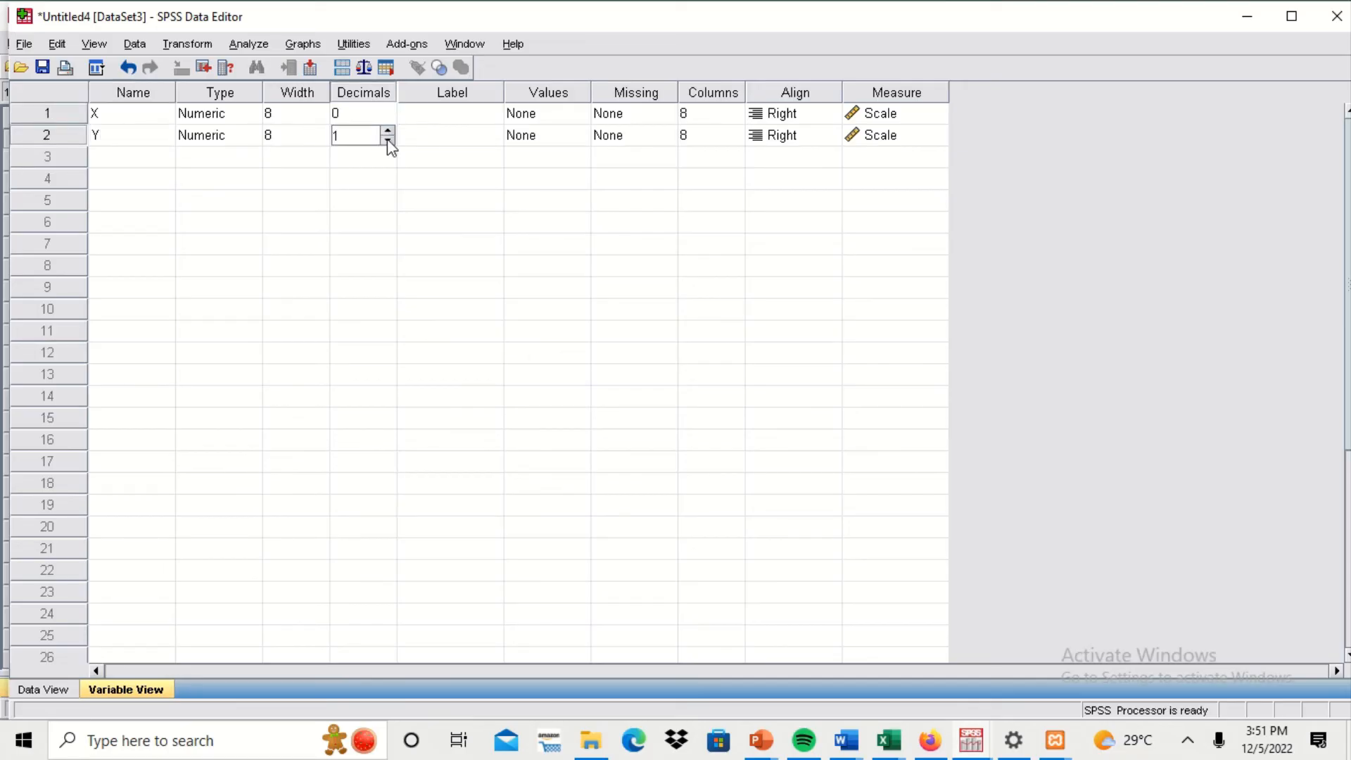
Switch to the Uji linearitas workbook in Excel and copy the heading text "Kecerdasan Intelektual (IQ)" from cell F5 for variable X's label.
click(424, 113)
click(885, 749)
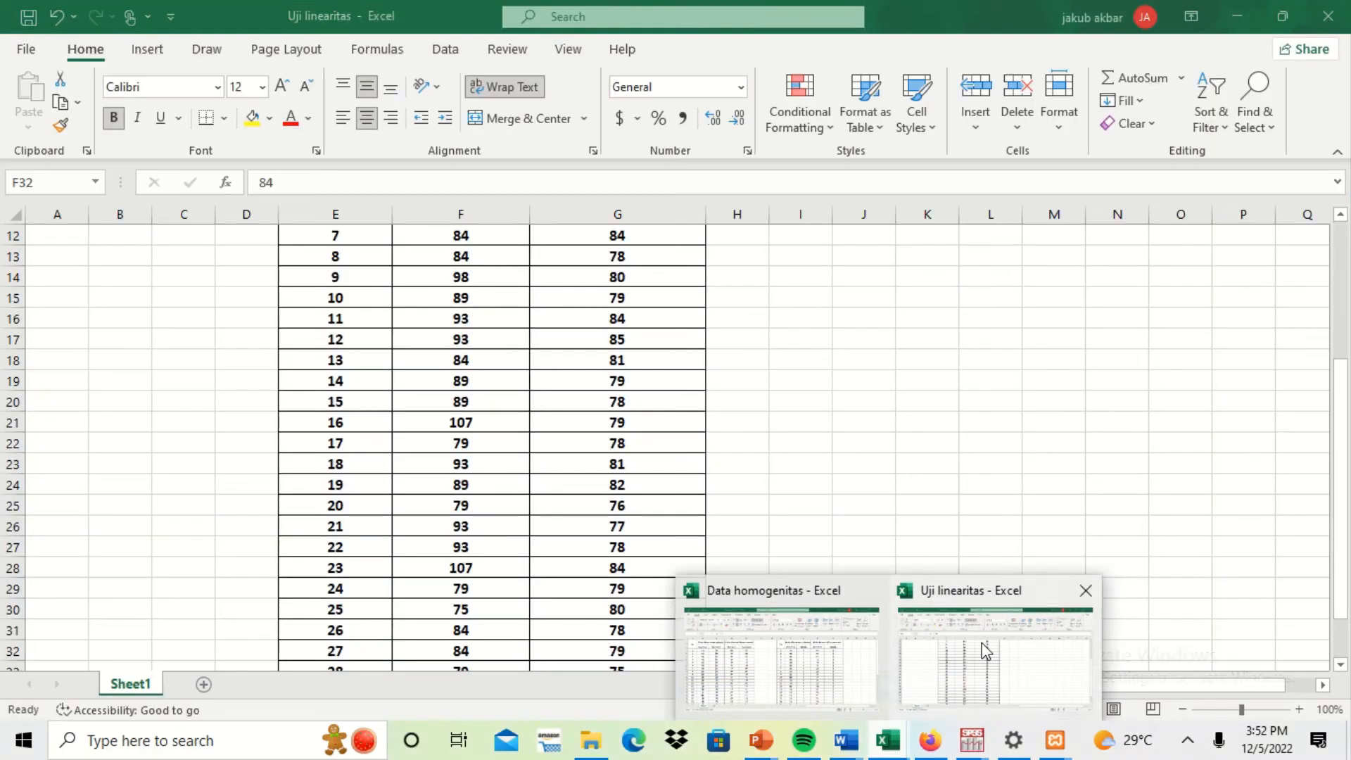
click(978, 644)
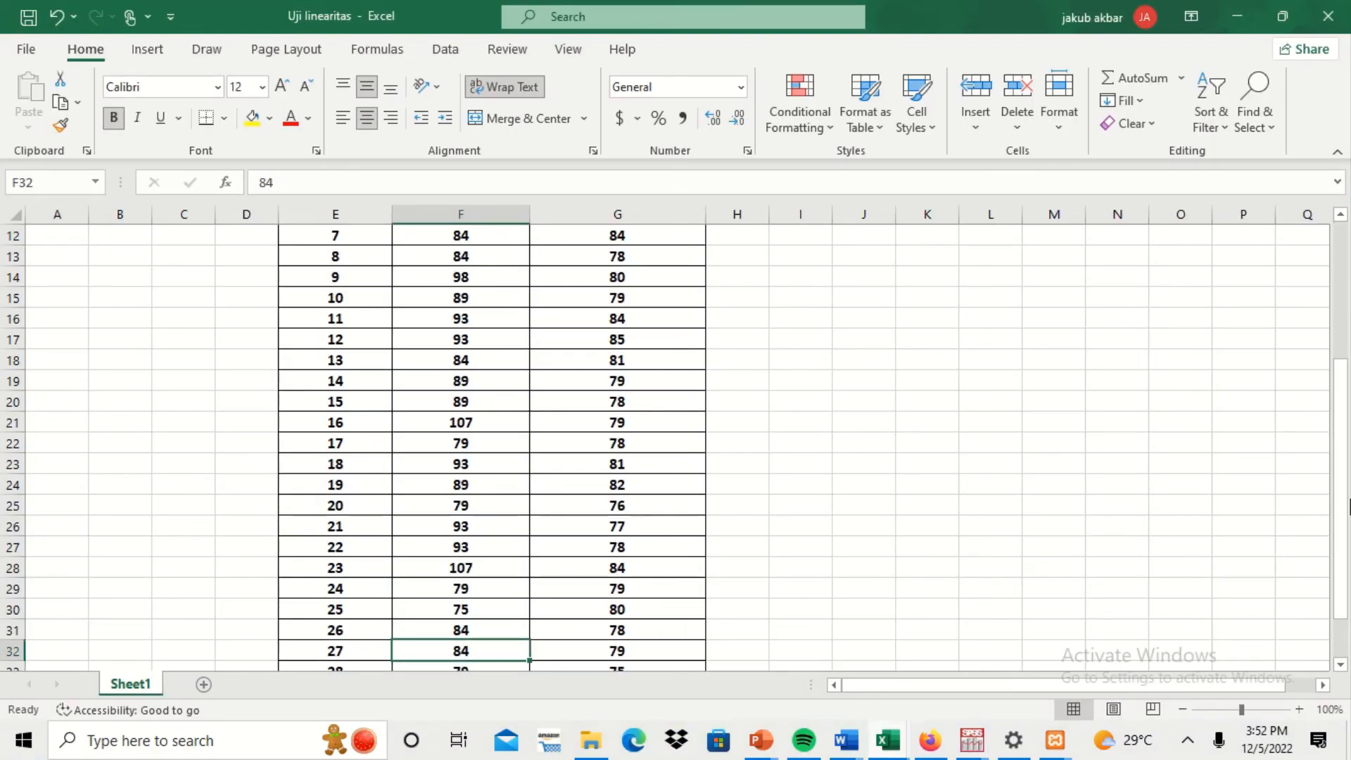
drag(1340, 486, 1340, 346)
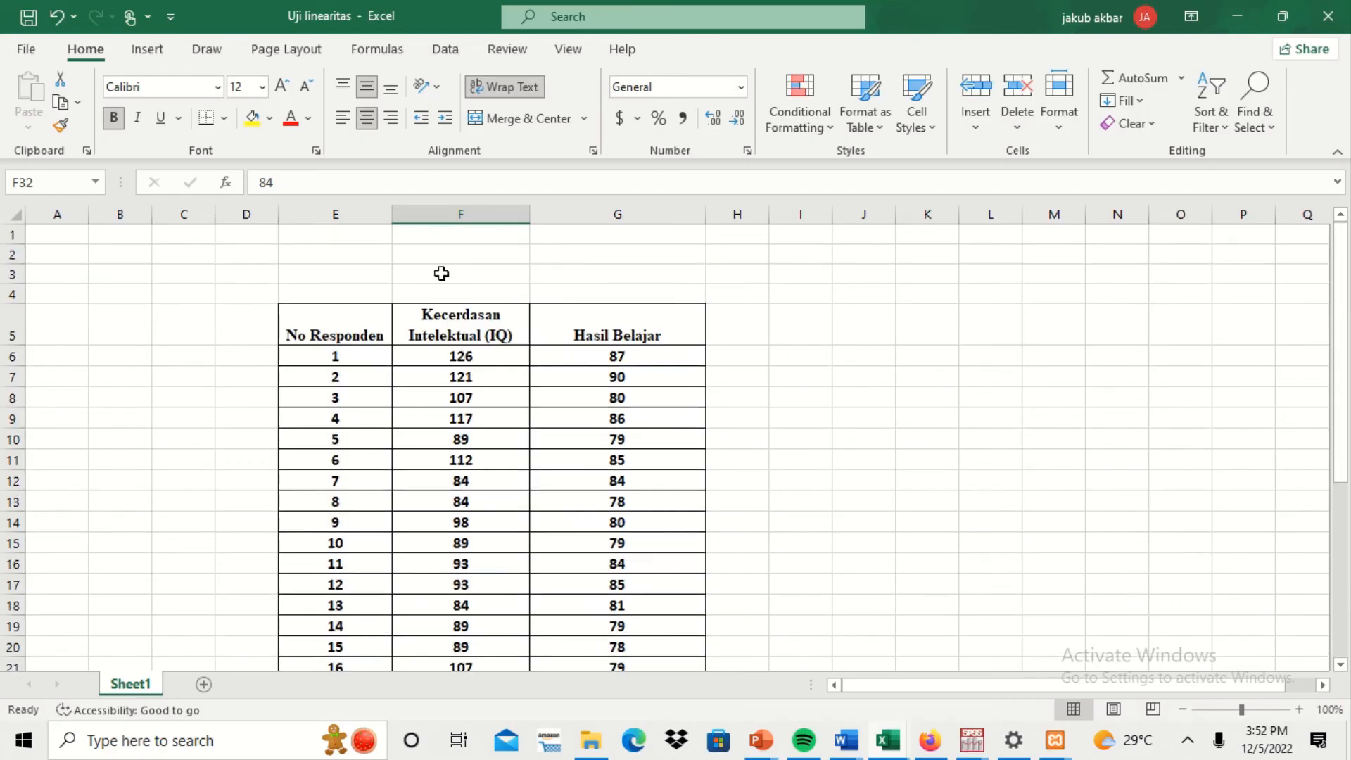
click(515, 338)
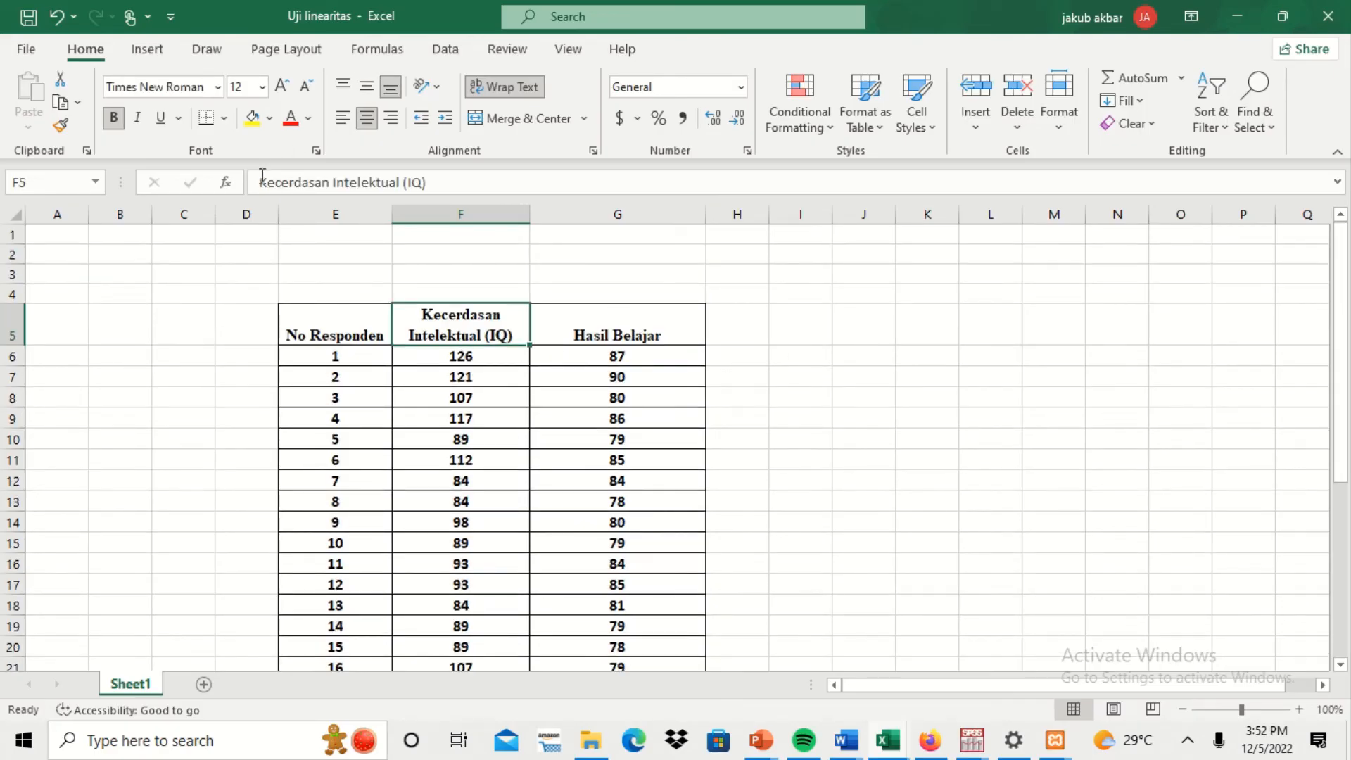
drag(261, 183, 450, 173)
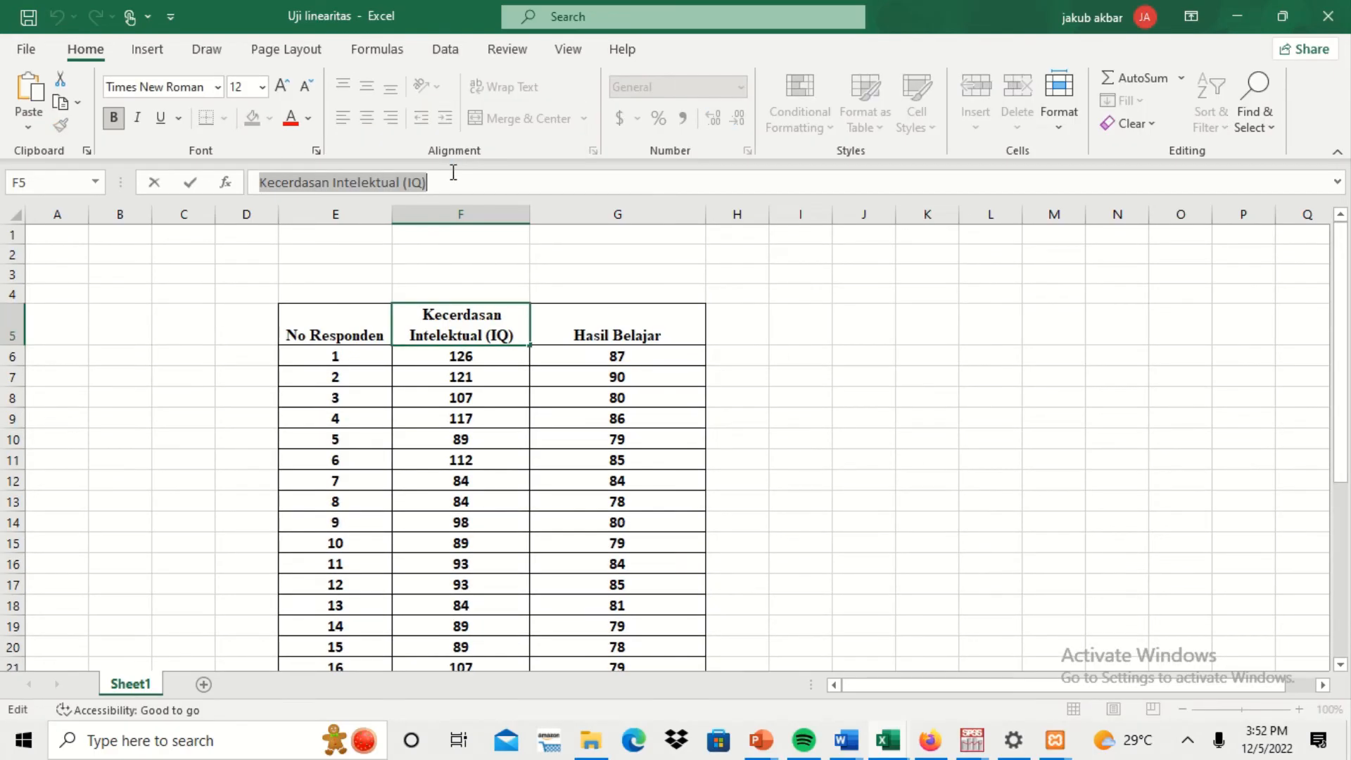
Switch to the Untitled4 dataset in SPSS, paste the copied heading as variable X's label and widen the Label column to fit.
click(972, 737)
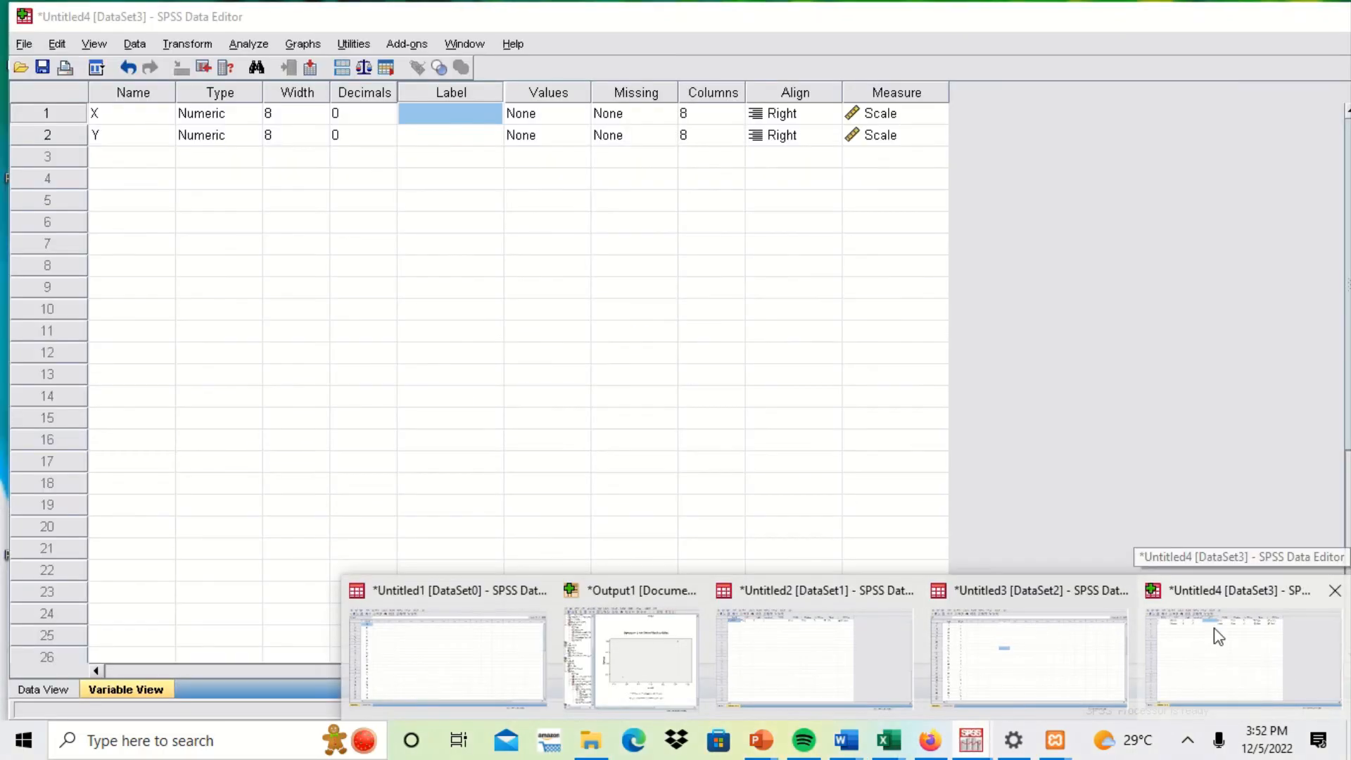
click(1214, 627)
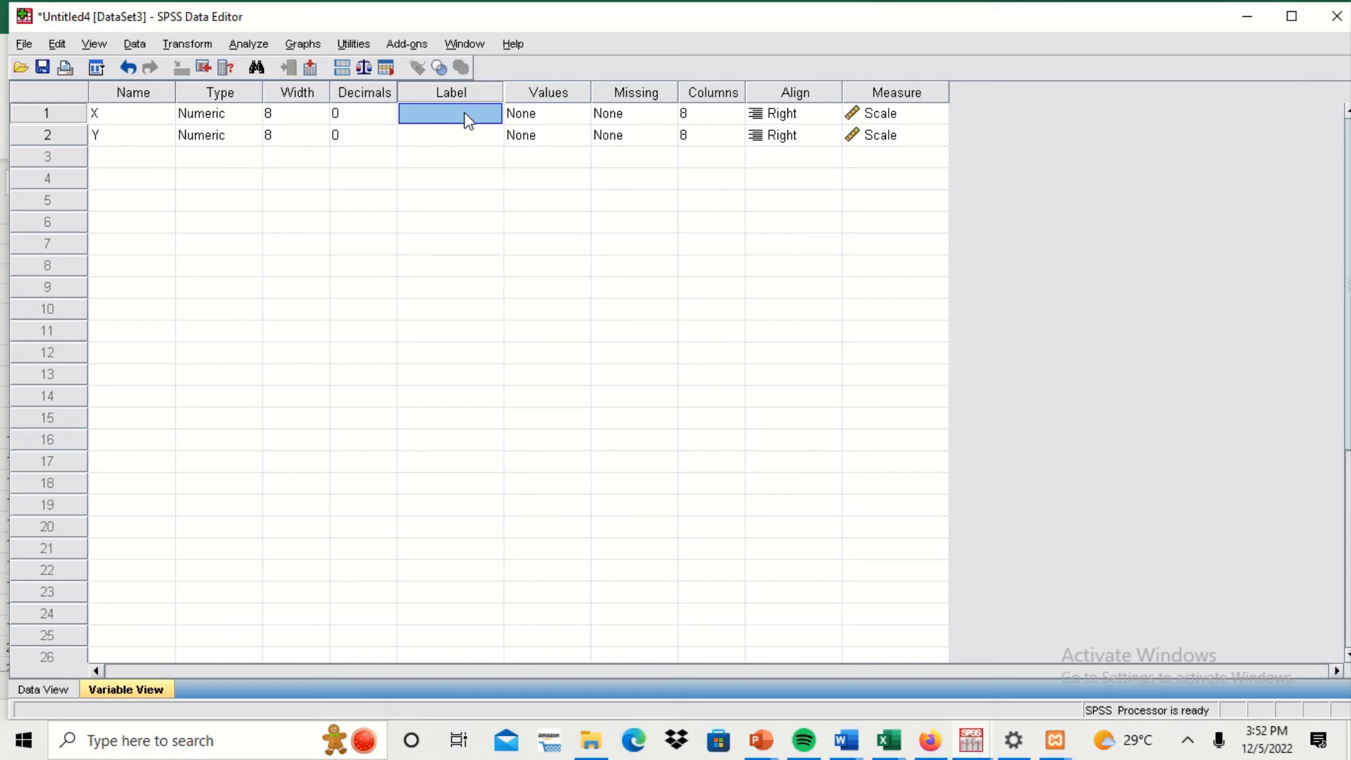
click(888, 739)
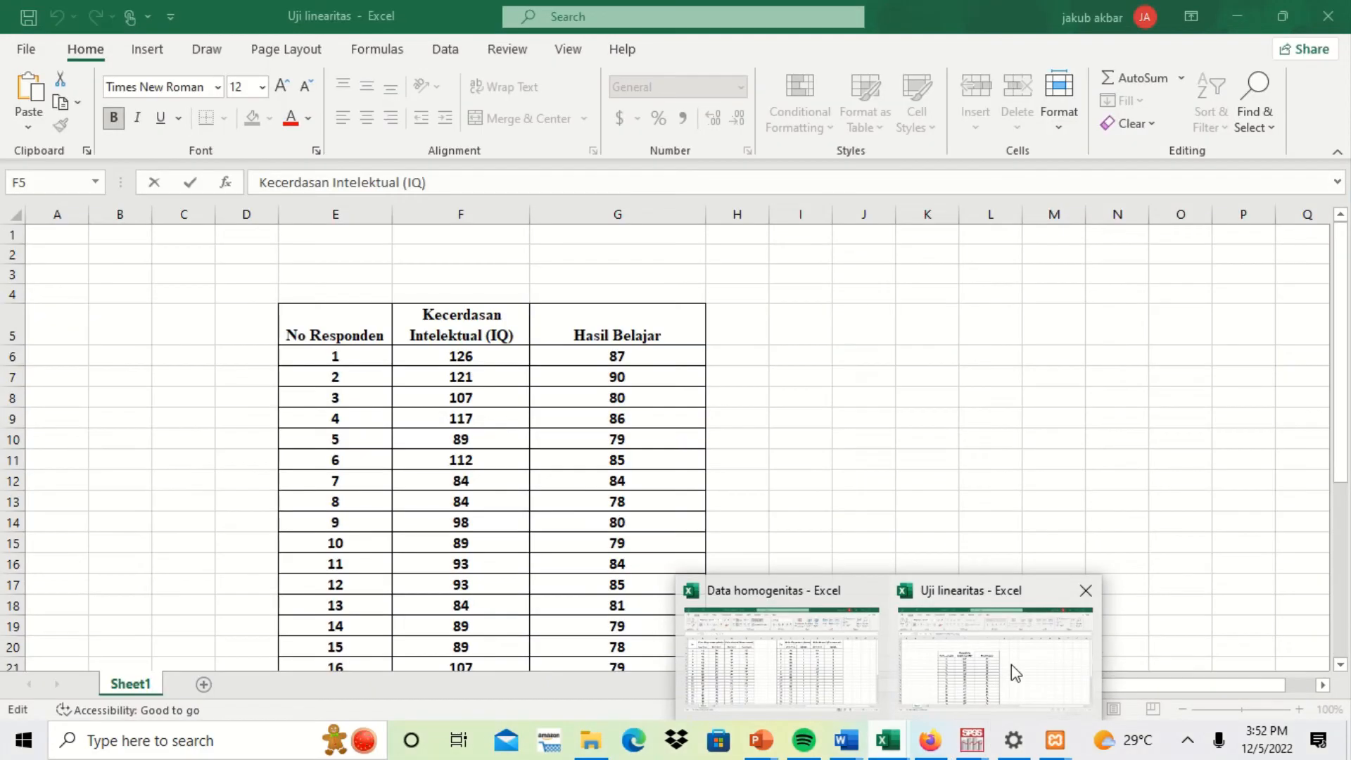
click(1011, 664)
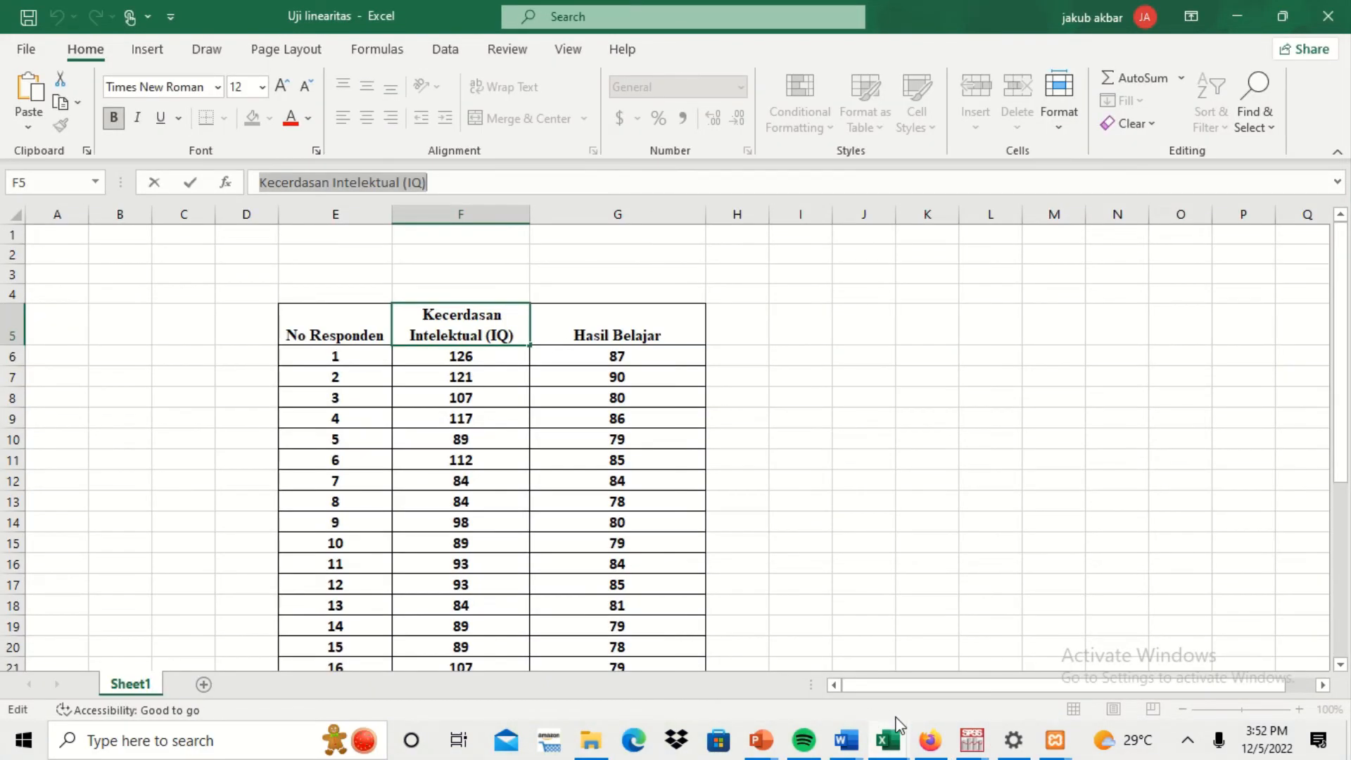
click(972, 747)
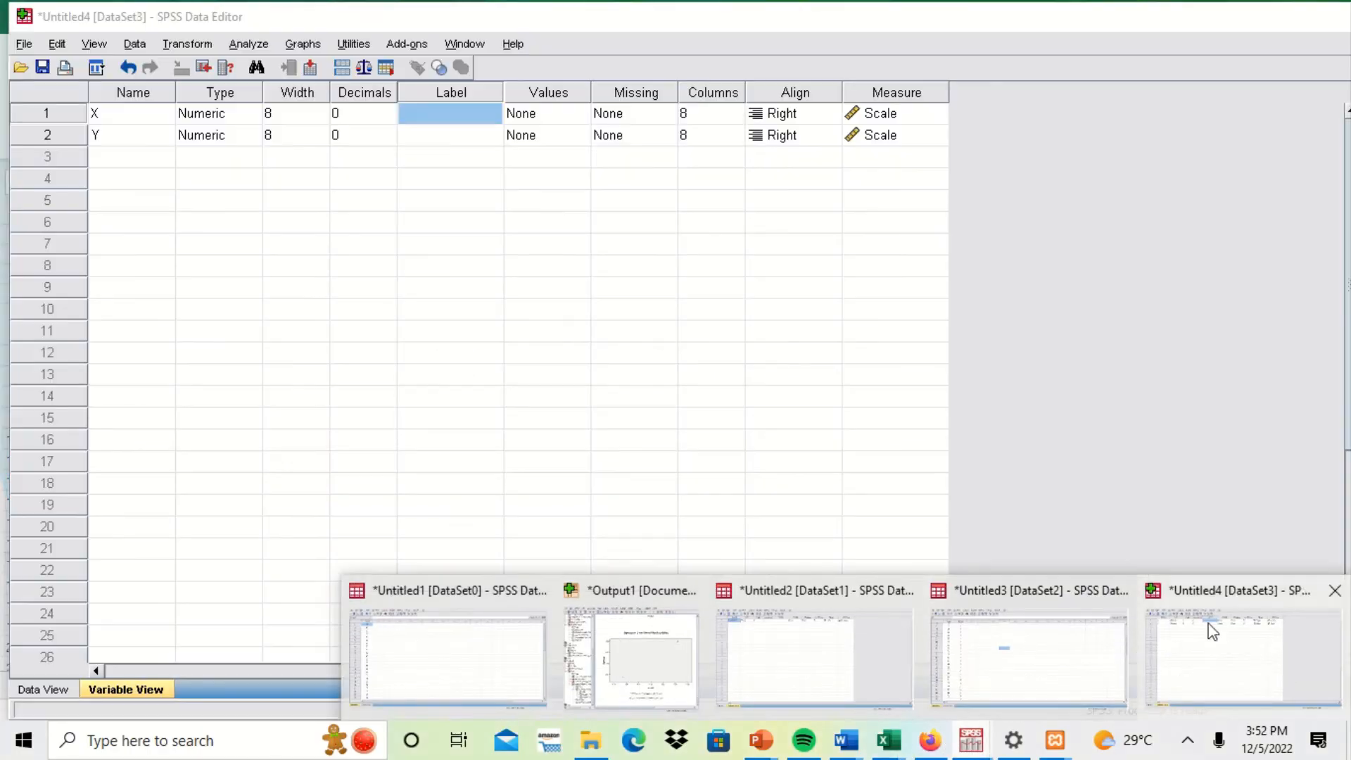
click(1209, 627)
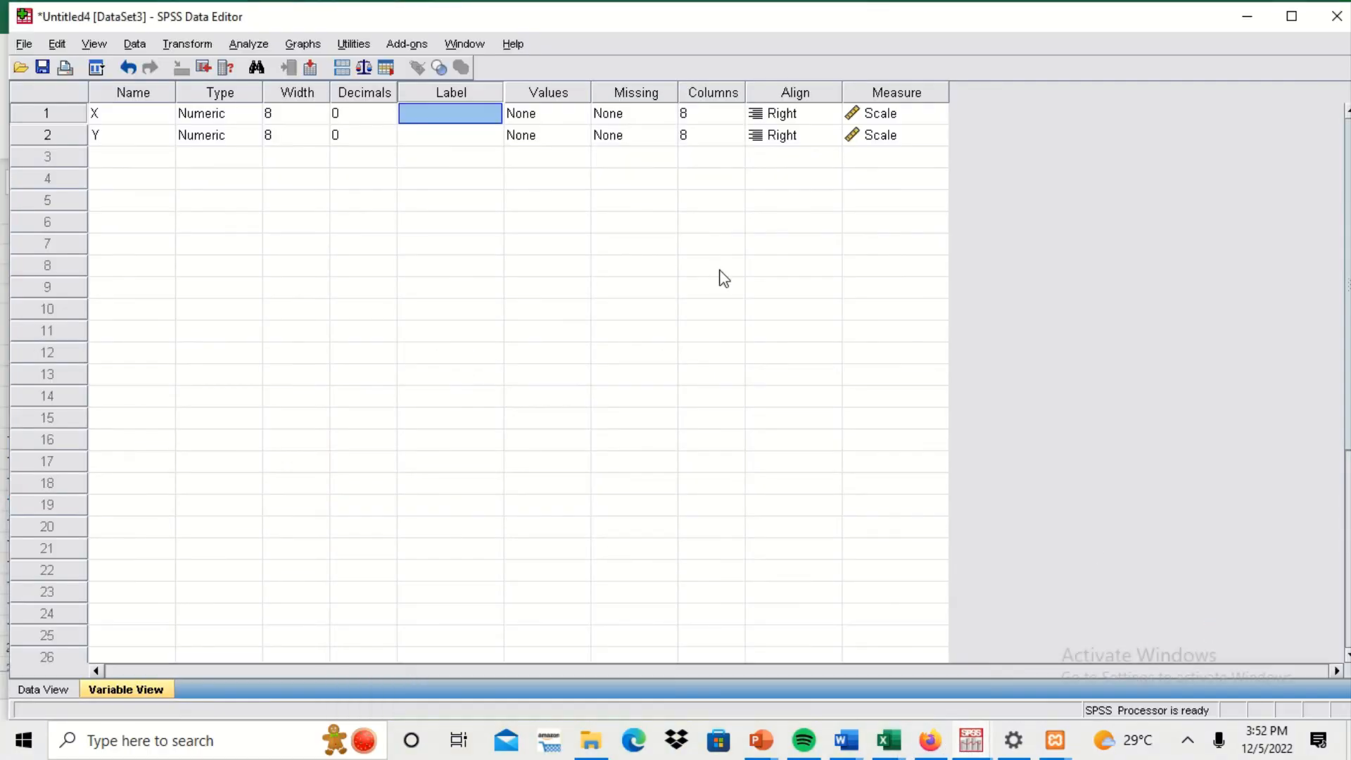
right_click(472, 116)
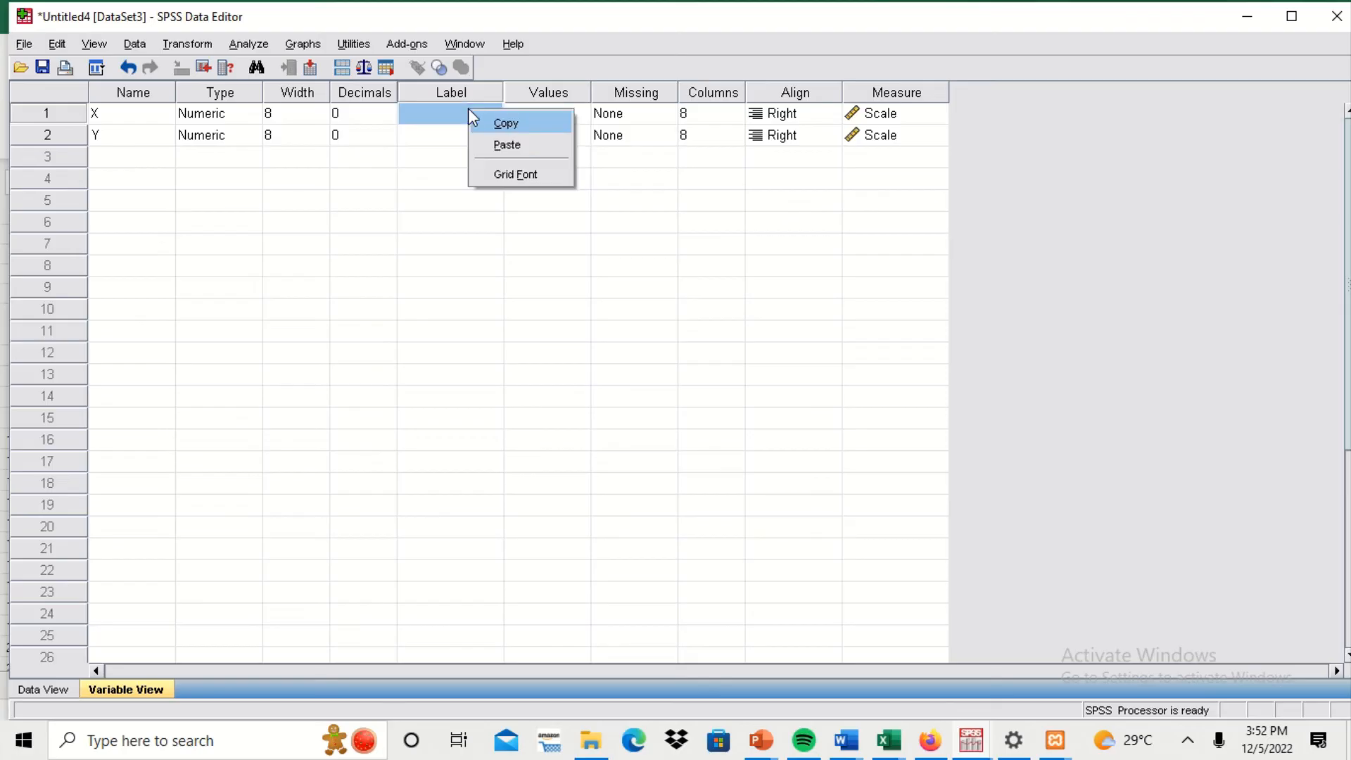
click(507, 144)
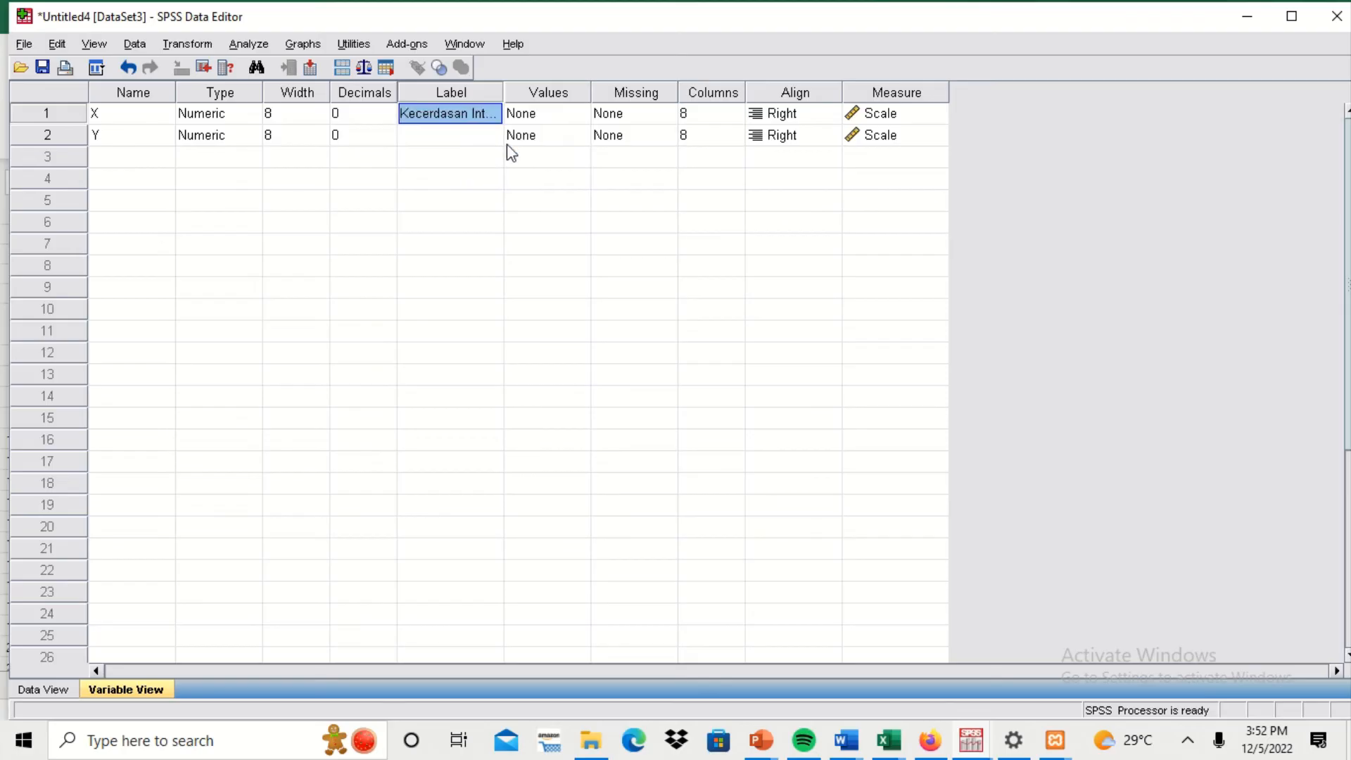
drag(504, 88, 573, 87)
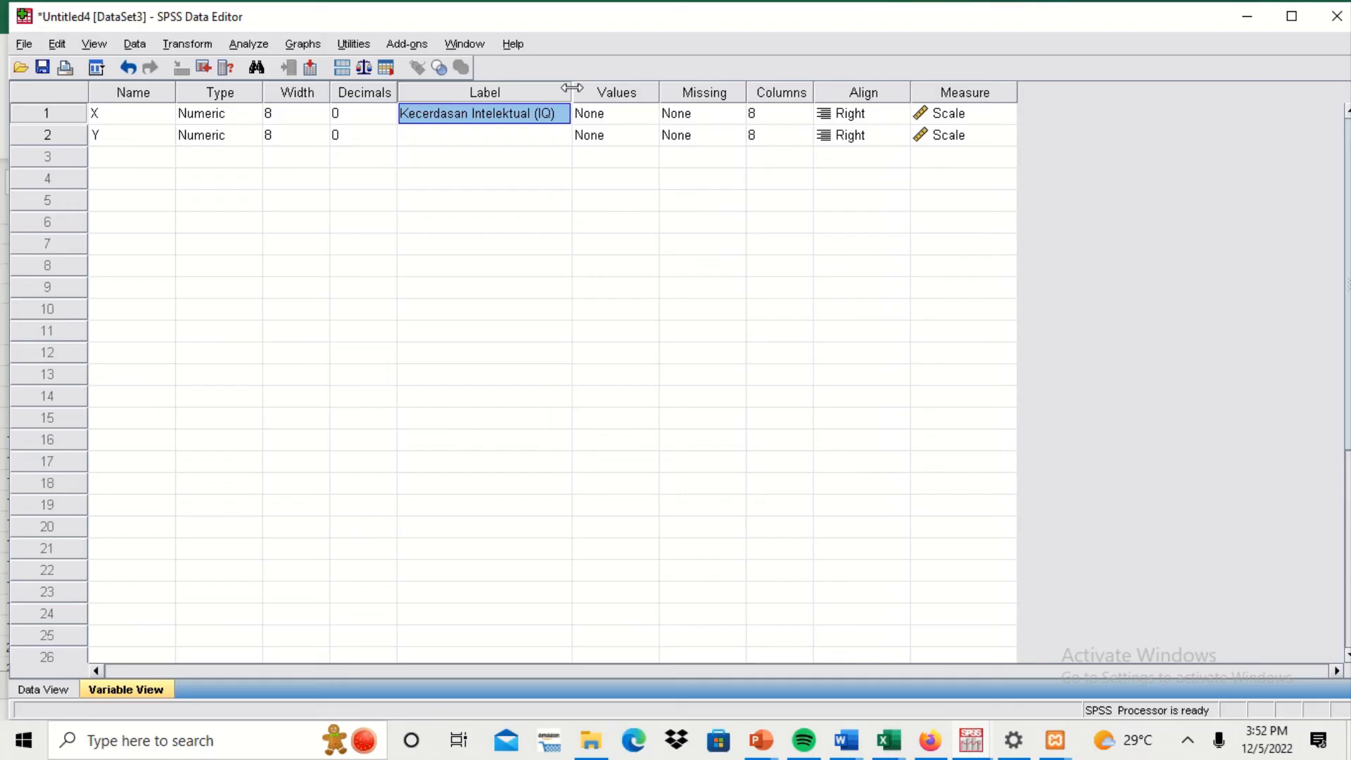
Enter "Hasil Belajar" as the label of variable Y.
click(507, 136)
text(Has)
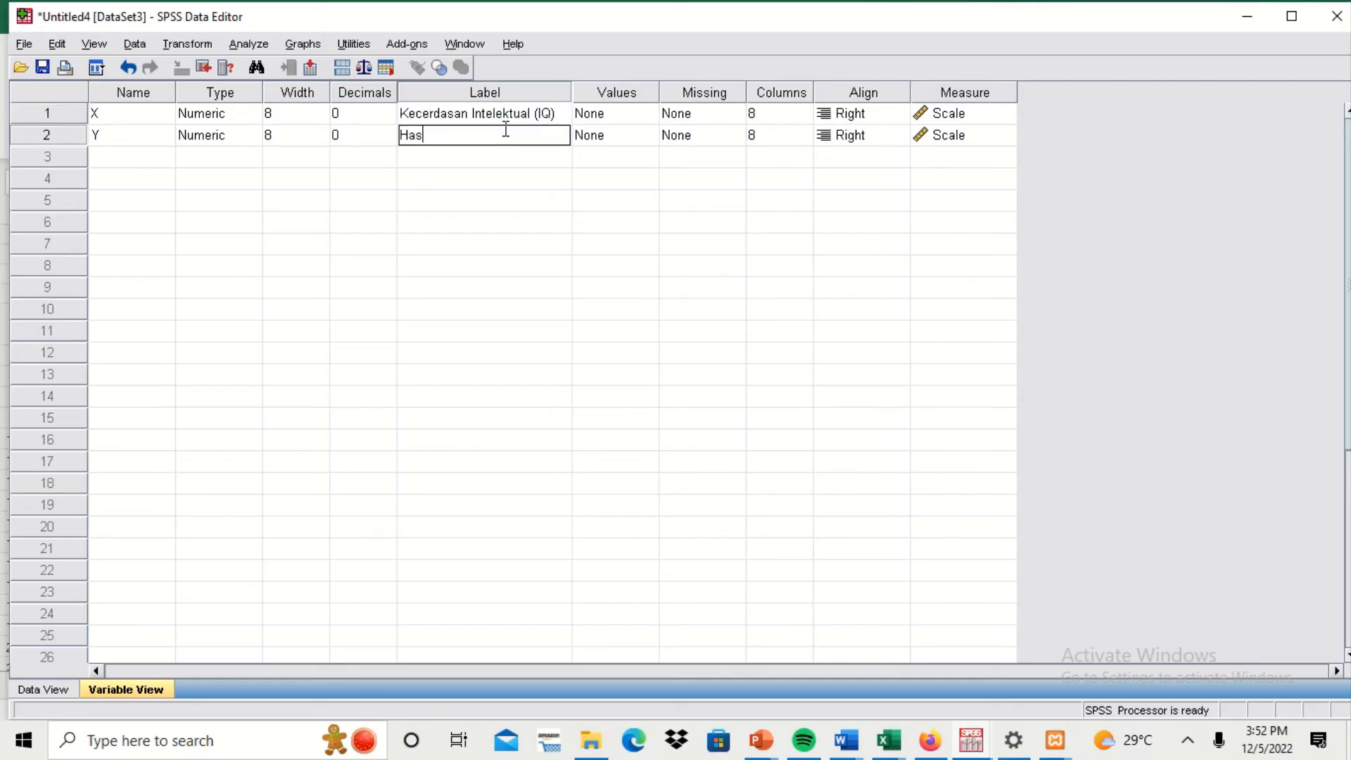
text(il Belajar)
Set the alignment of both variables X and Y to Center.
click(888, 114)
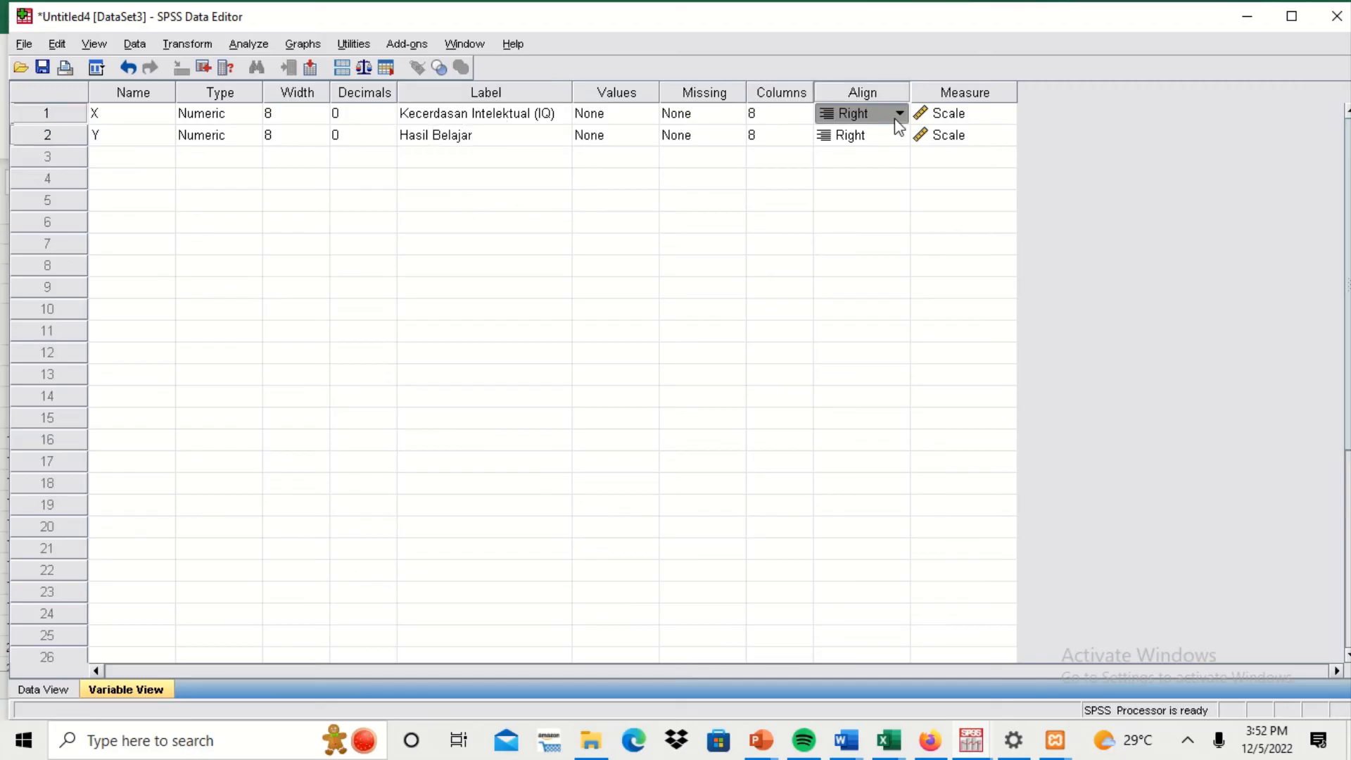
click(899, 114)
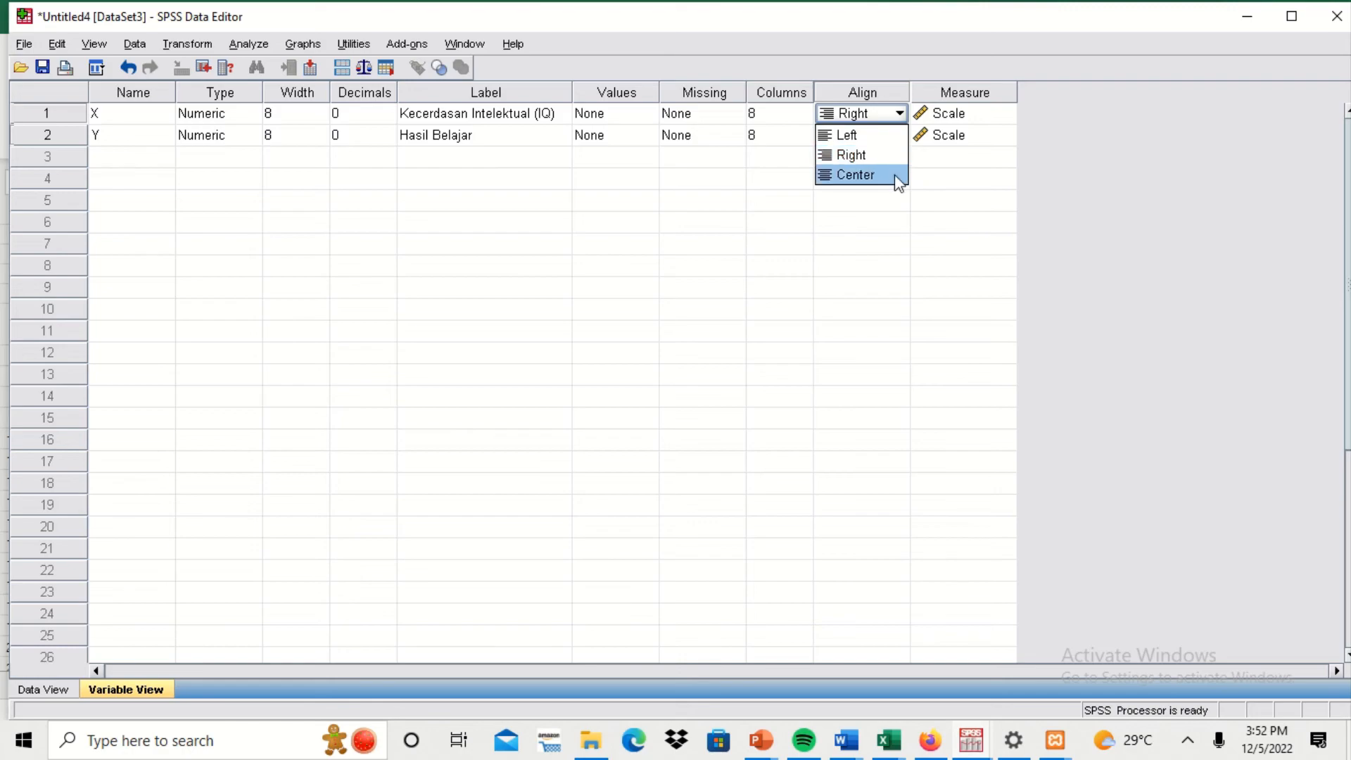
click(894, 174)
click(900, 137)
click(899, 135)
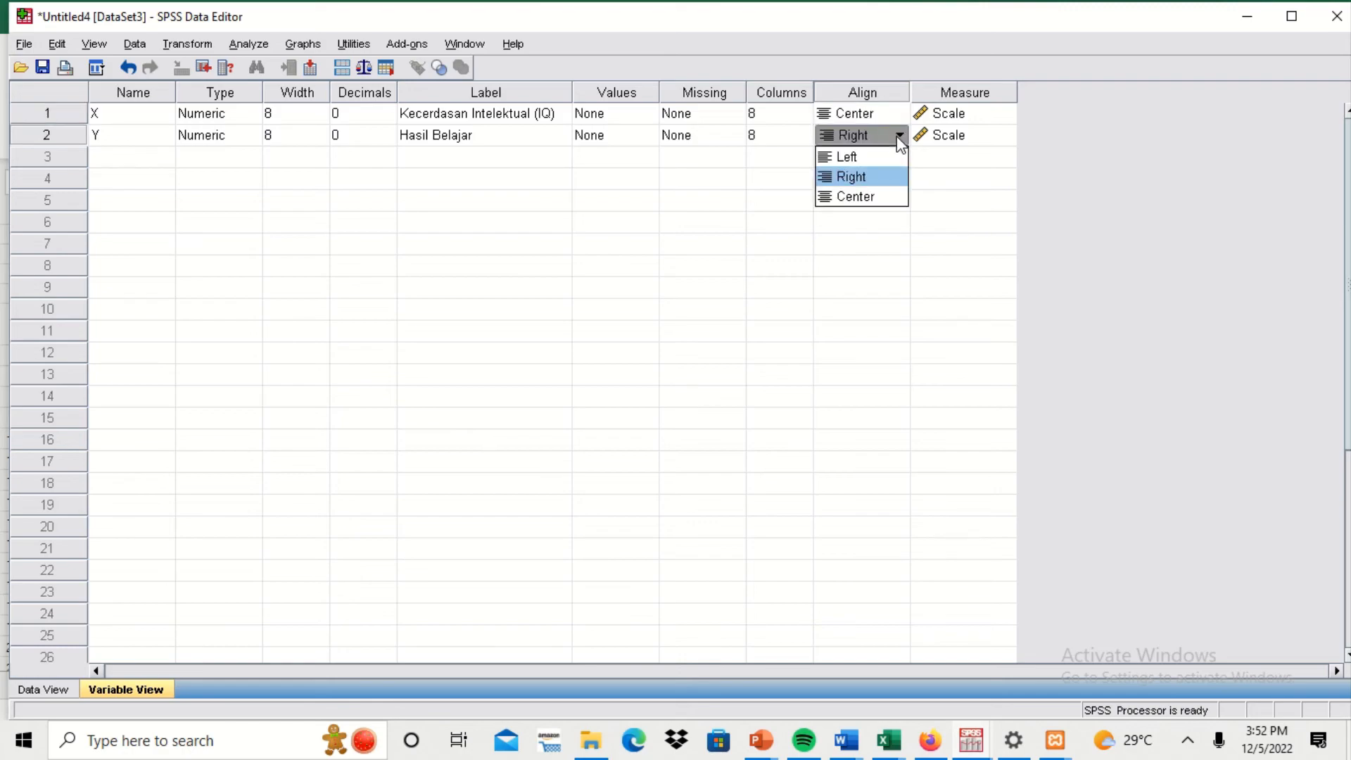
click(903, 197)
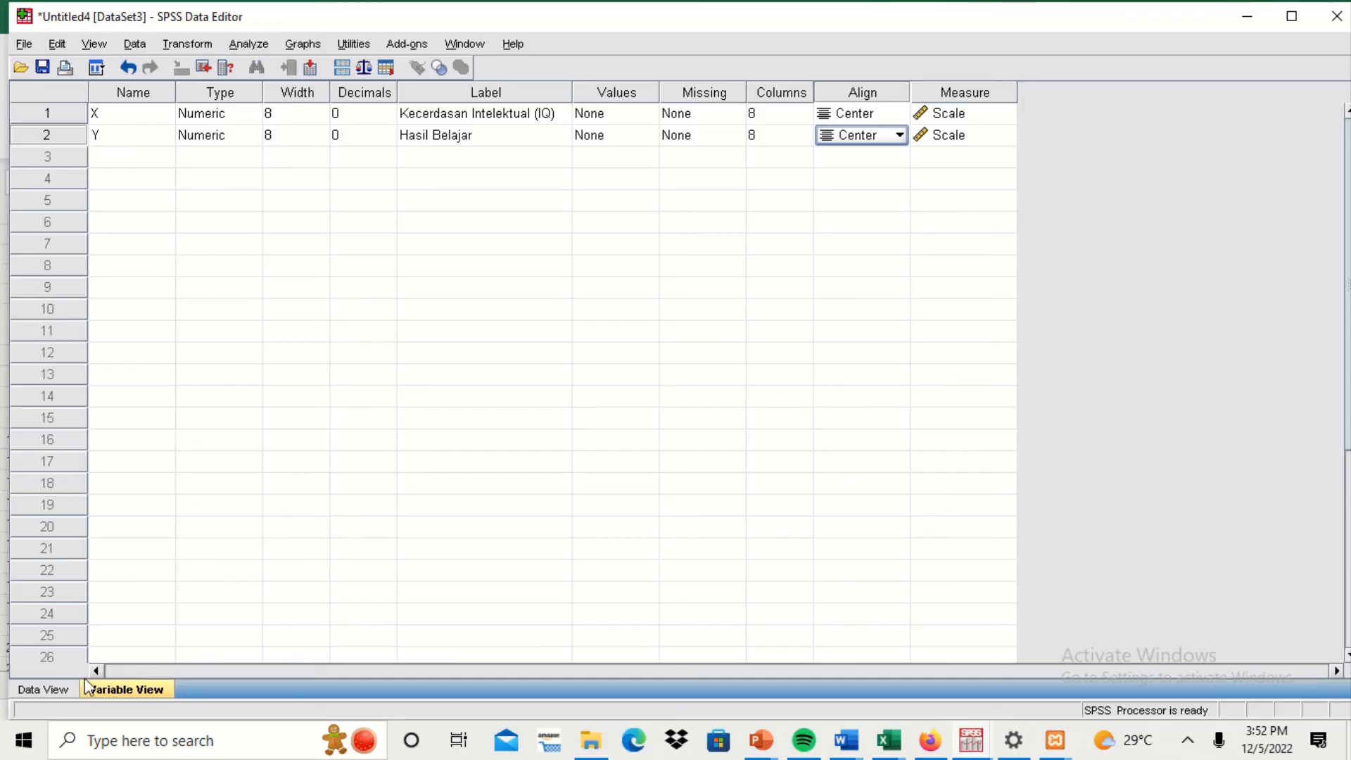
Show the dataset's data grid, switch to the Uji linearitas workbook in Excel and copy the IQ and Hasil Belajar values in F6:G35.
click(48, 689)
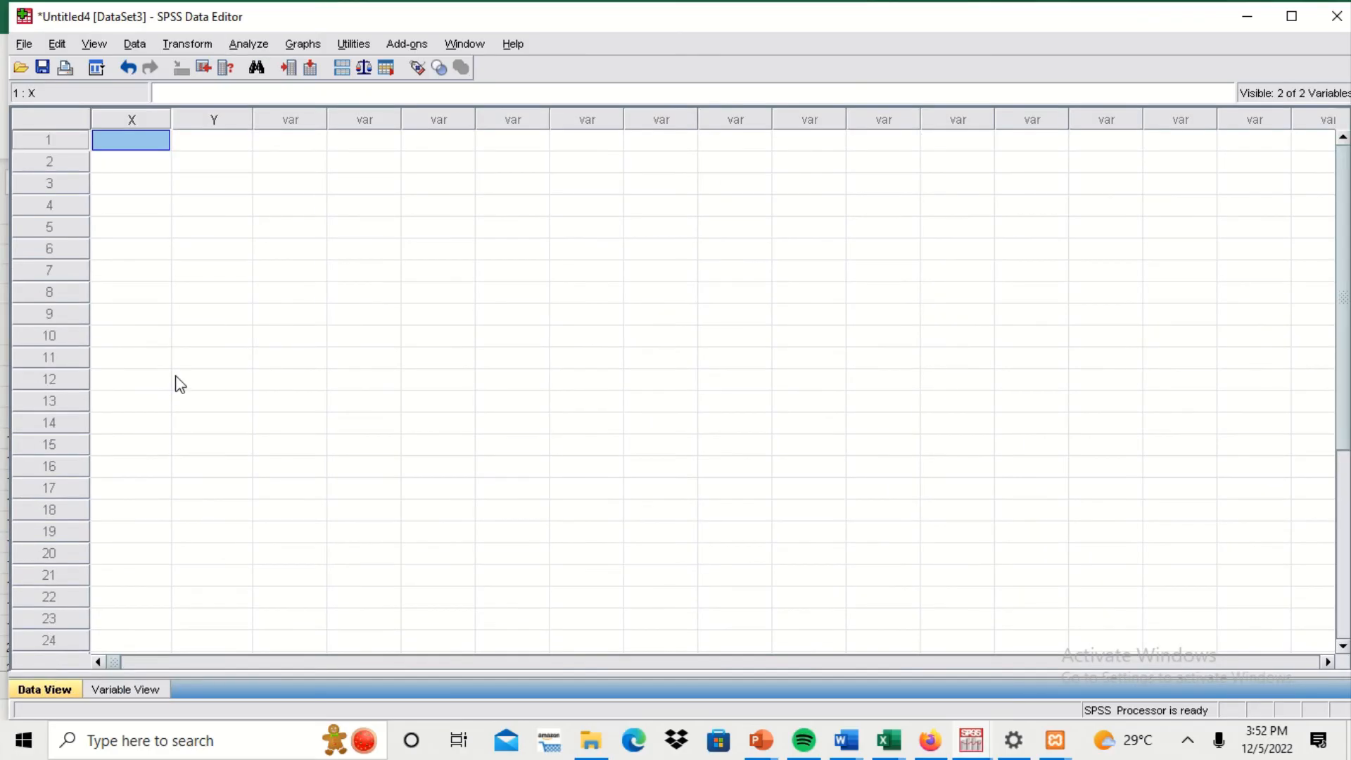
mouse_move(895, 746)
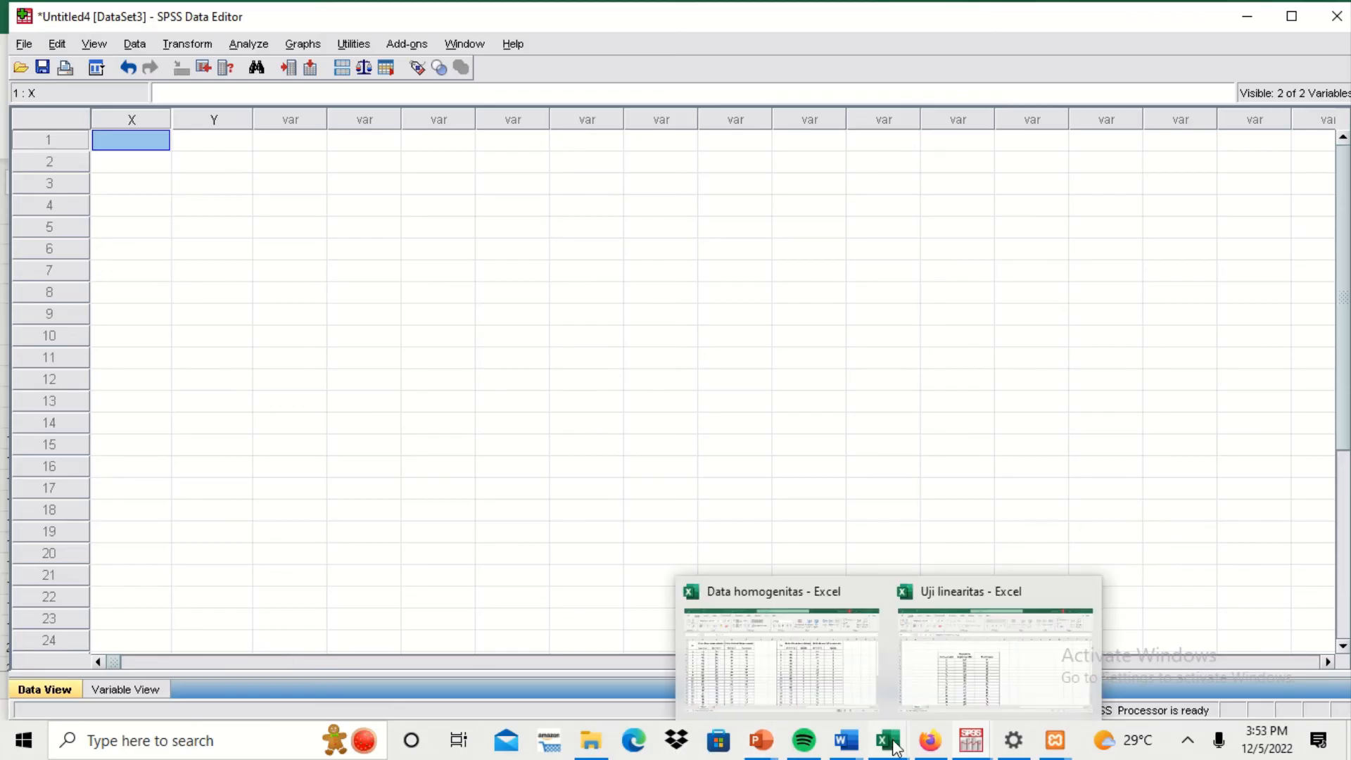
click(1011, 645)
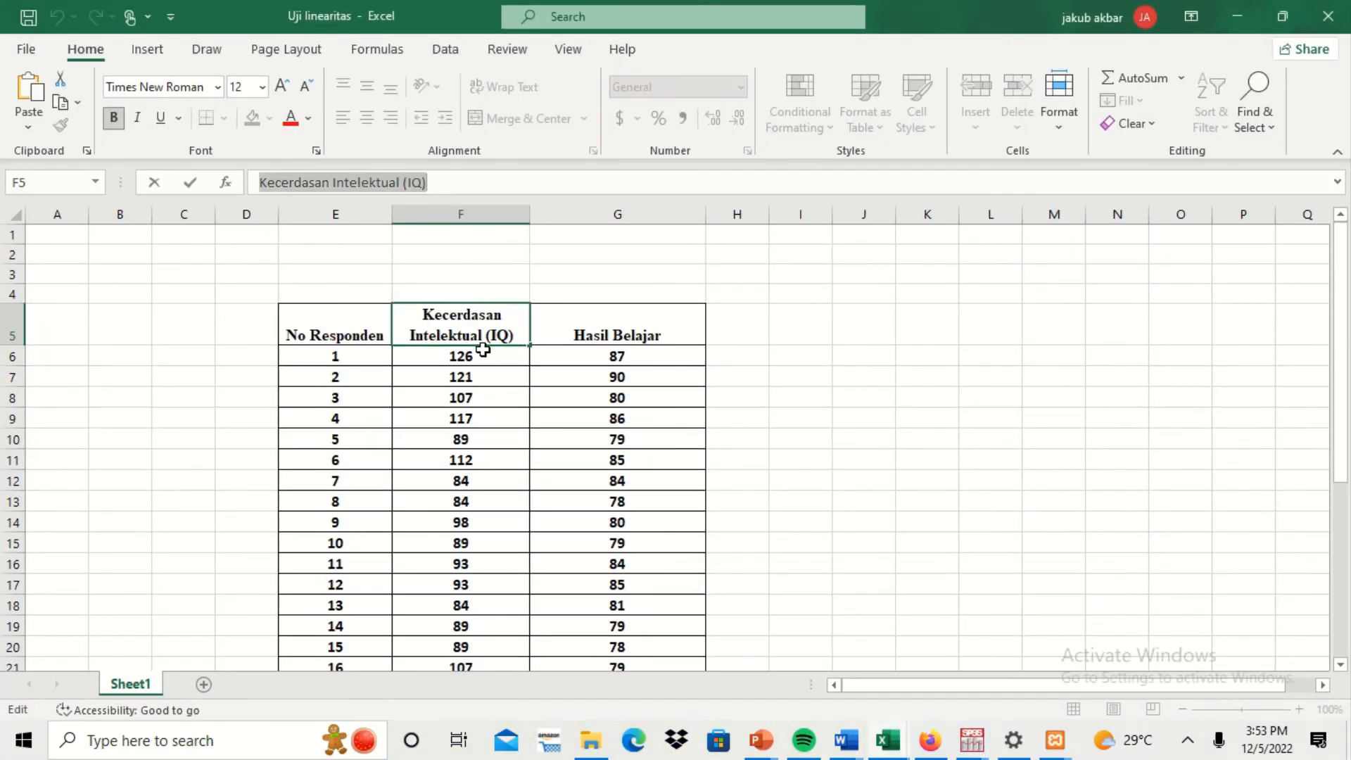
click(461, 354)
key(shift+Right)
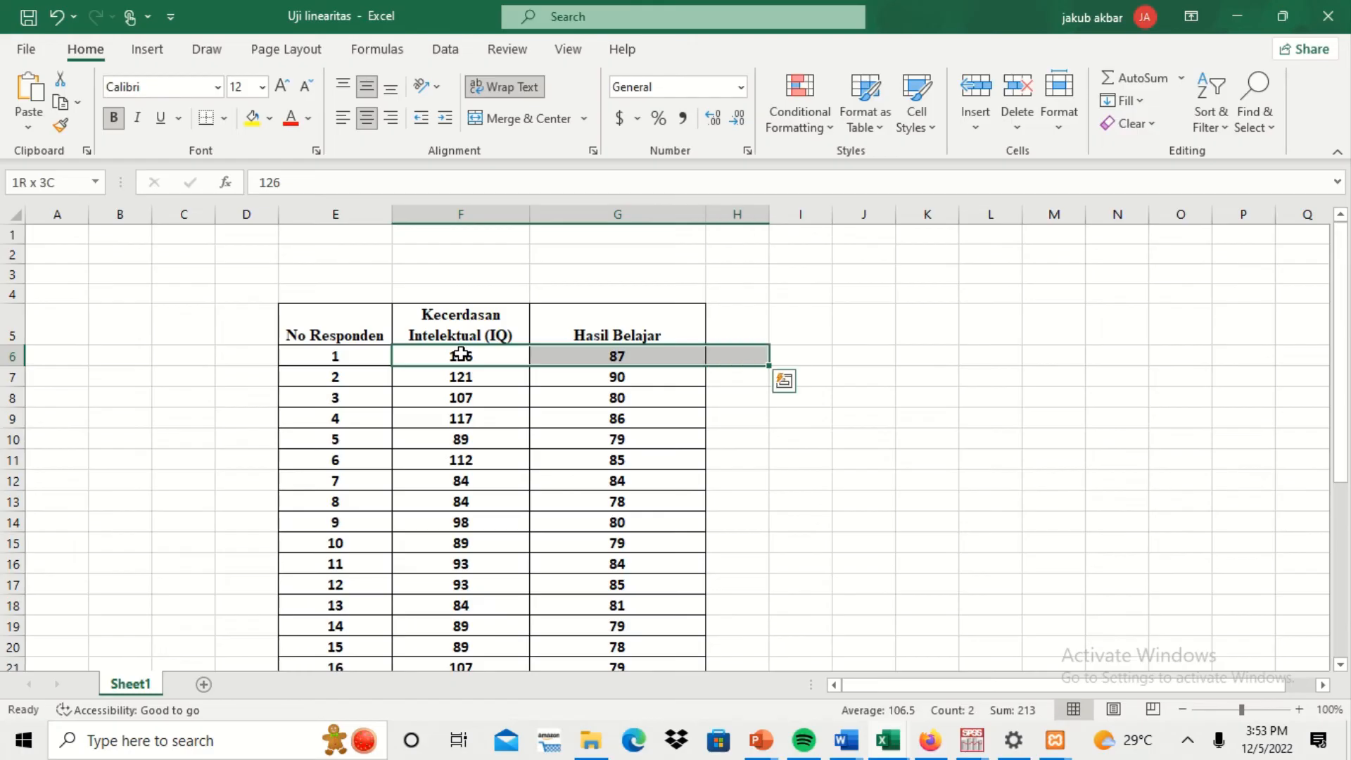
key(shift+Down)
key(shift+Down)
key(shift+Down)
key(shift+Down)
key(shift+Down)
key(shift+Down)
key(shift+Down)
key(shift+Down)
key(shift+Down)
key(shift+Down)
key(shift+Down)
key(shift+Down)
key(shift+Down)
key(shift+Down)
key(shift+Down)
key(shift+Down)
key(shift+Down)
key(shift+Down)
key(shift+Down)
key(shift+Down)
key(shift+Down)
key(shift+Down)
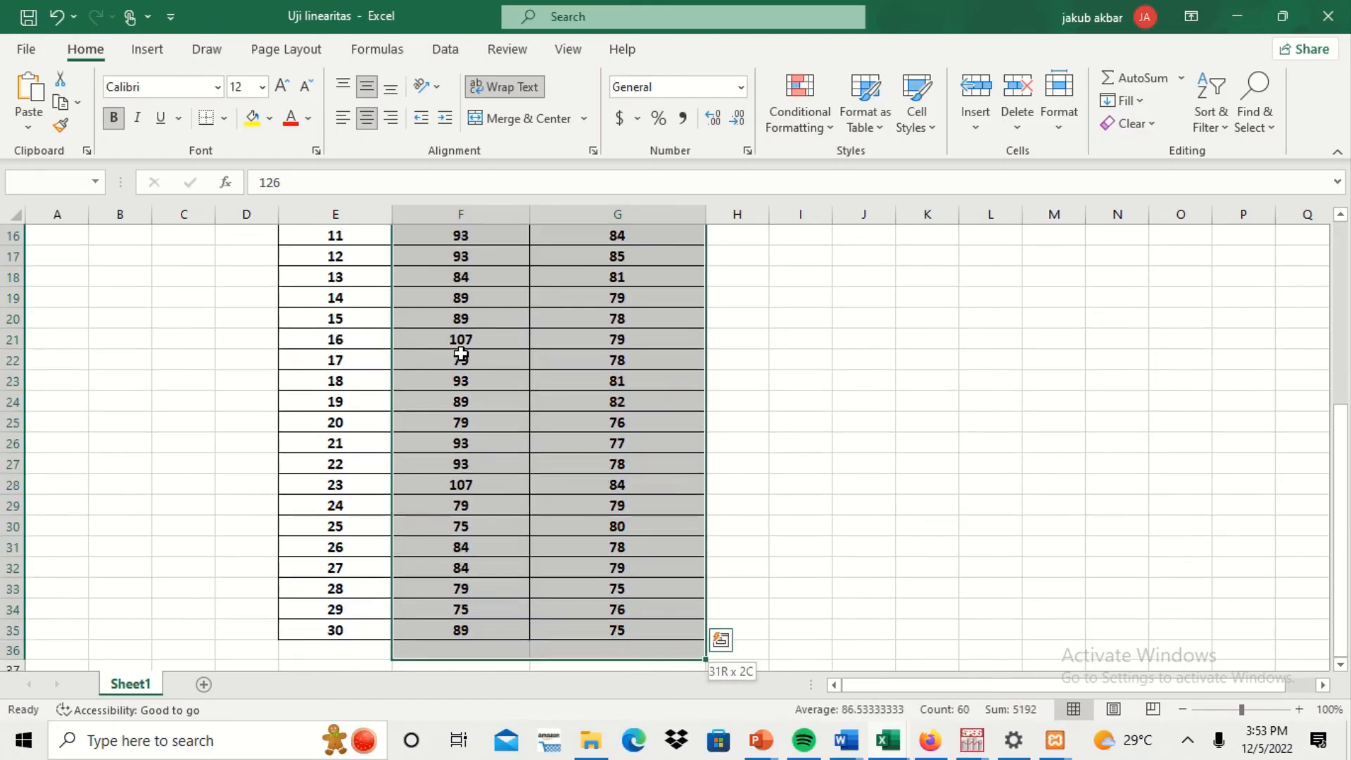
key(ctrl+c)
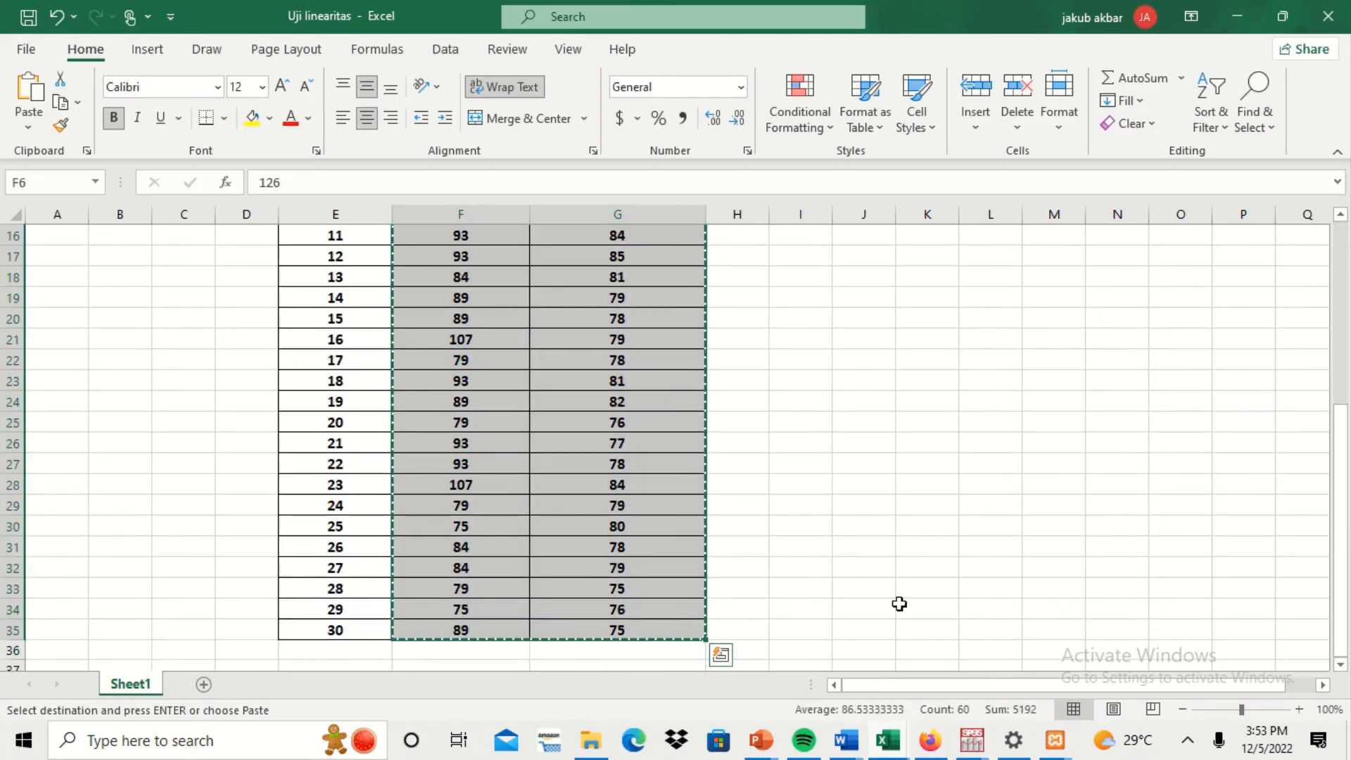
Switch to the Untitled4 dataset in SPSS and select the first cell of column X.
click(972, 740)
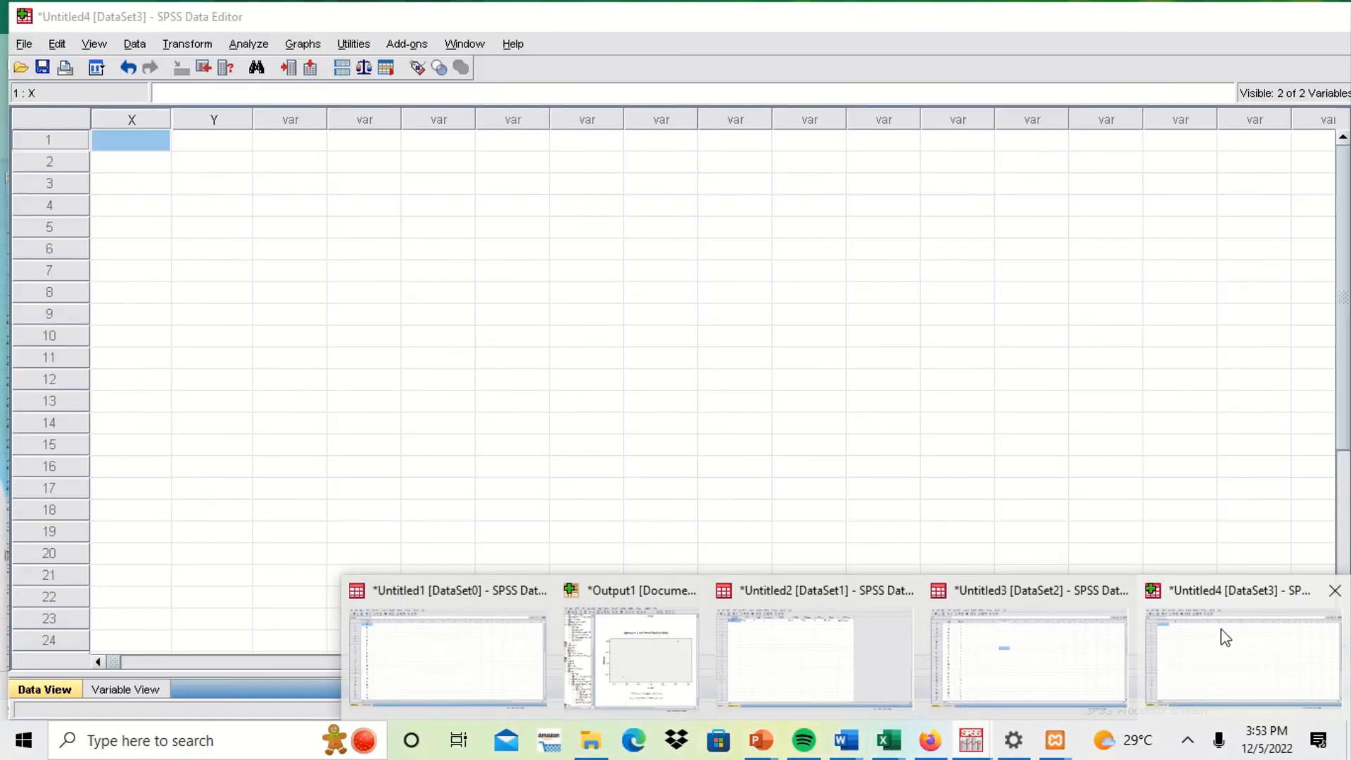
click(1223, 633)
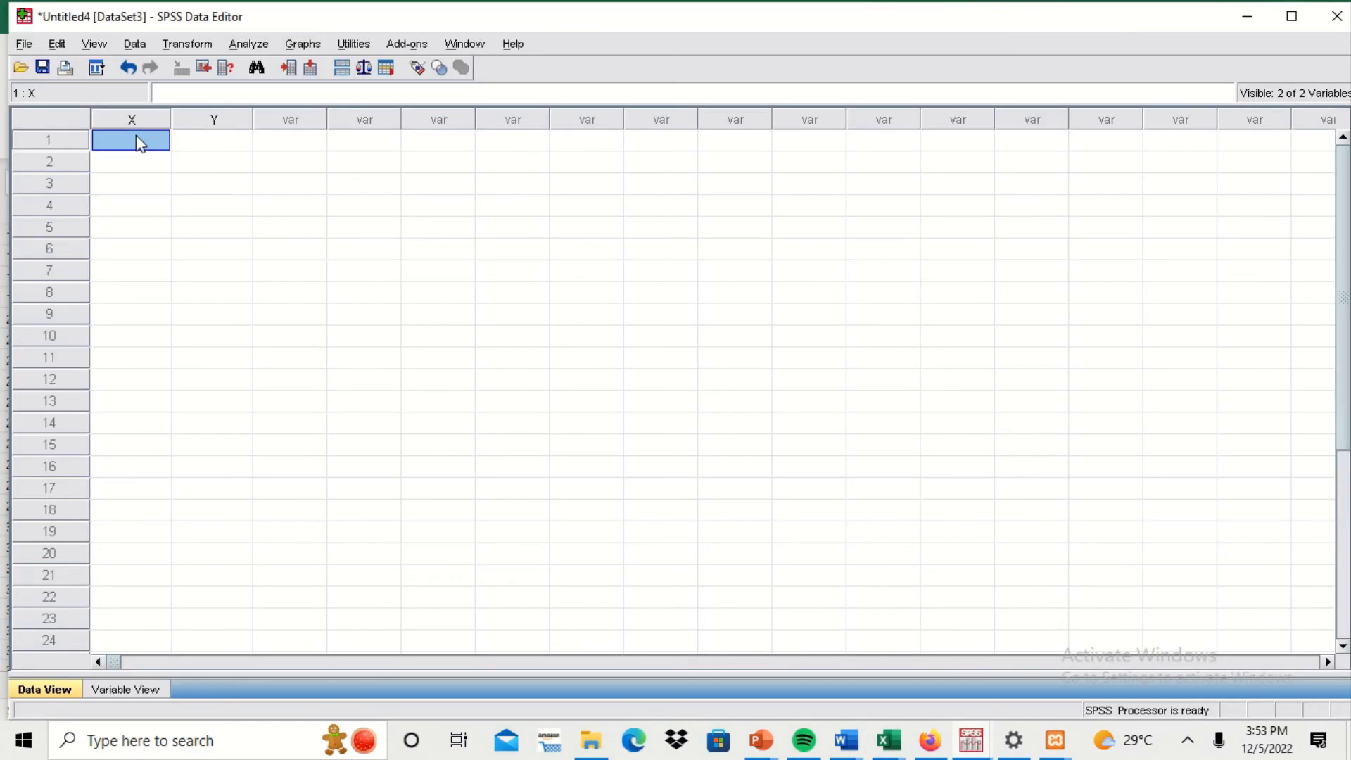
click(196, 143)
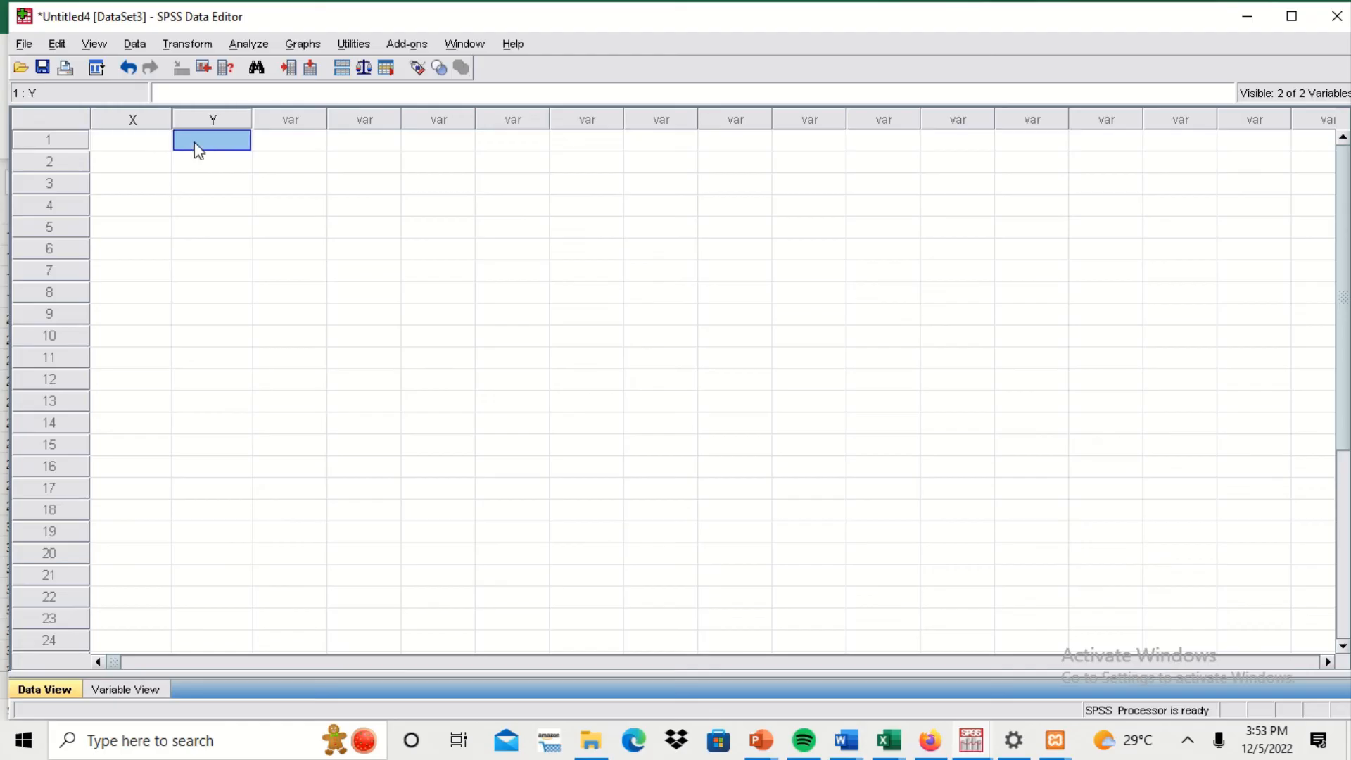
click(154, 146)
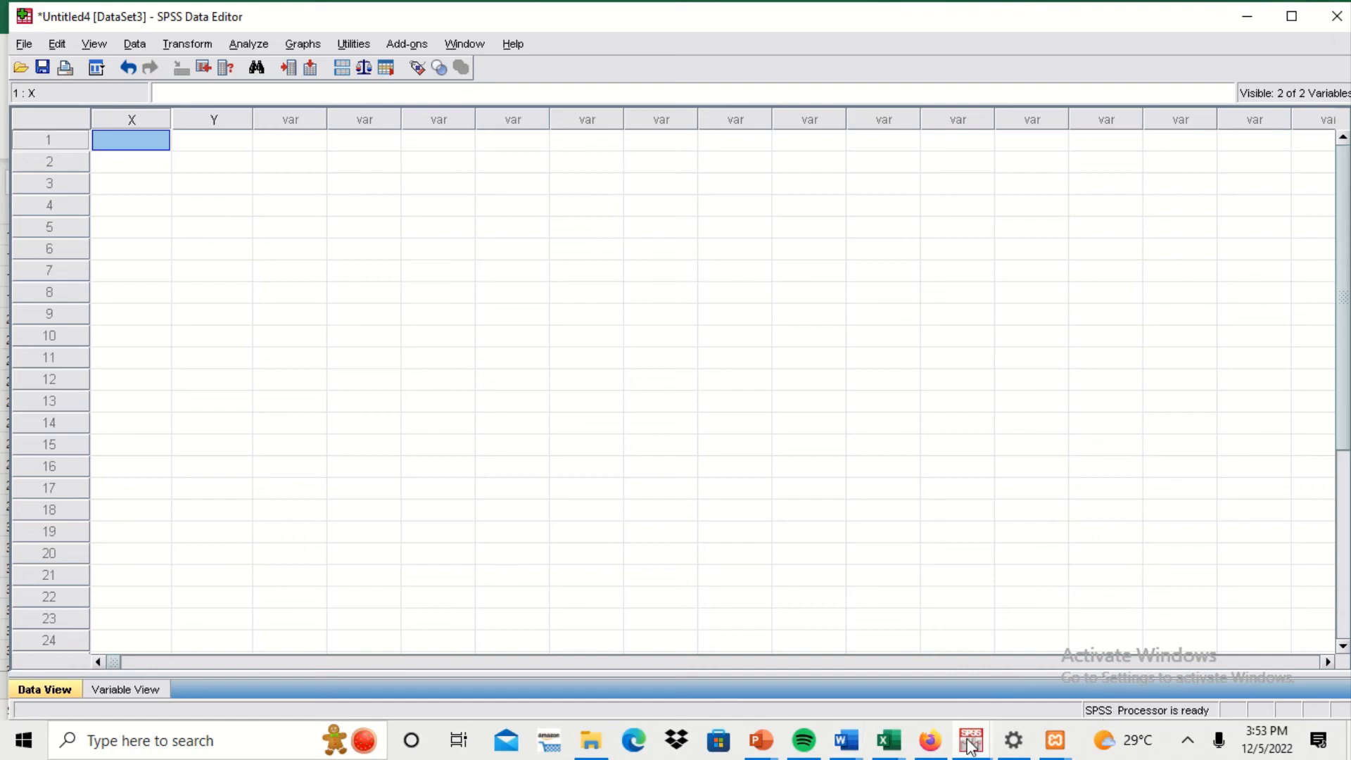
Return to the Uji linearitas workbook in Excel and copy the selected IQ and Hasil Belajar values F6:G35 again.
mouse_move(889, 741)
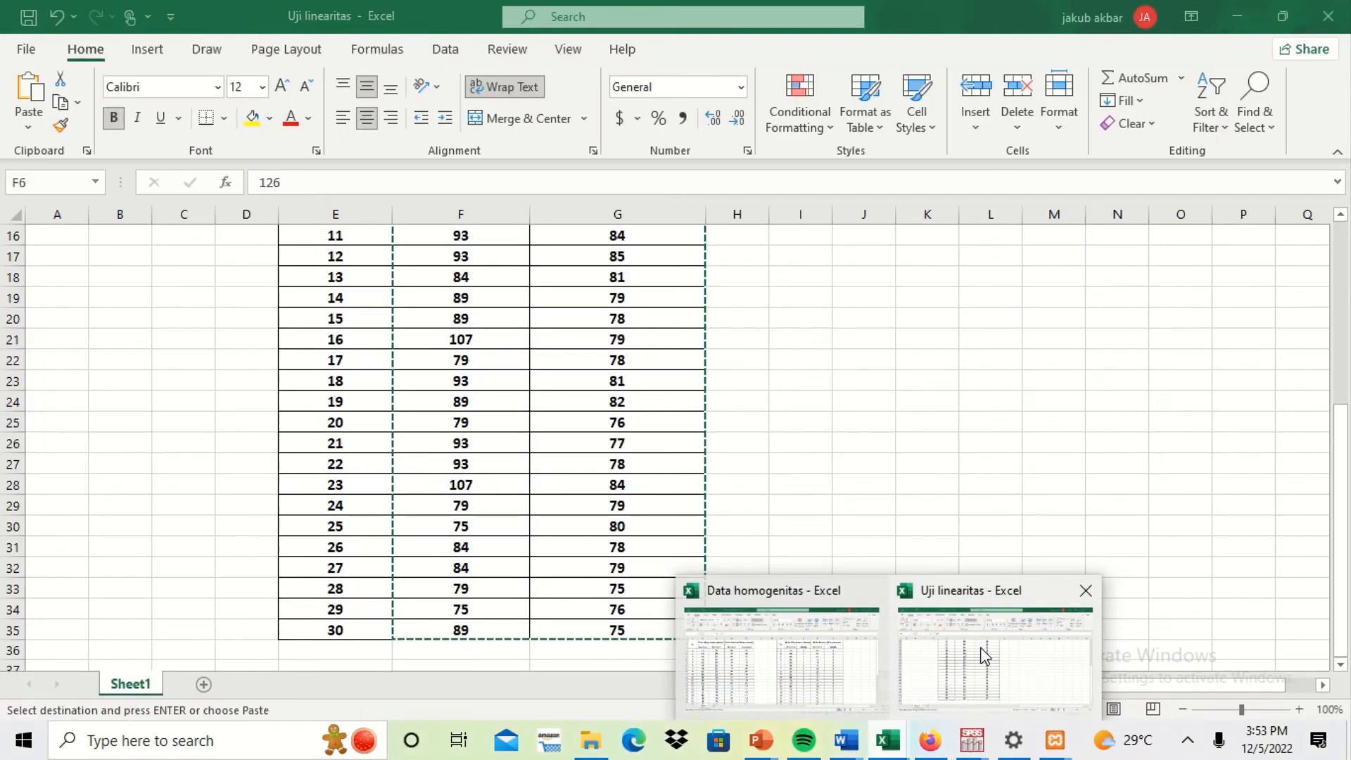
click(983, 652)
right_click(651, 394)
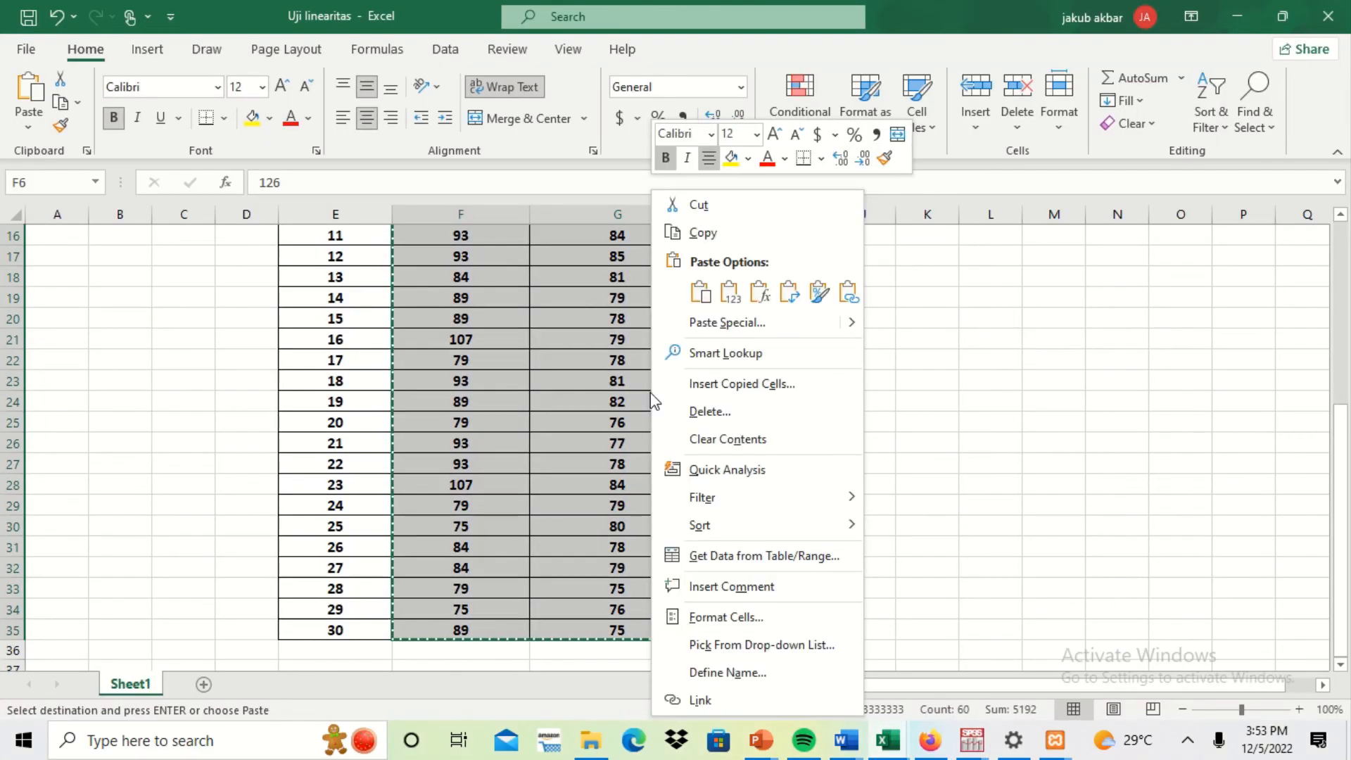
click(701, 232)
scroll(809, 449, up, 5)
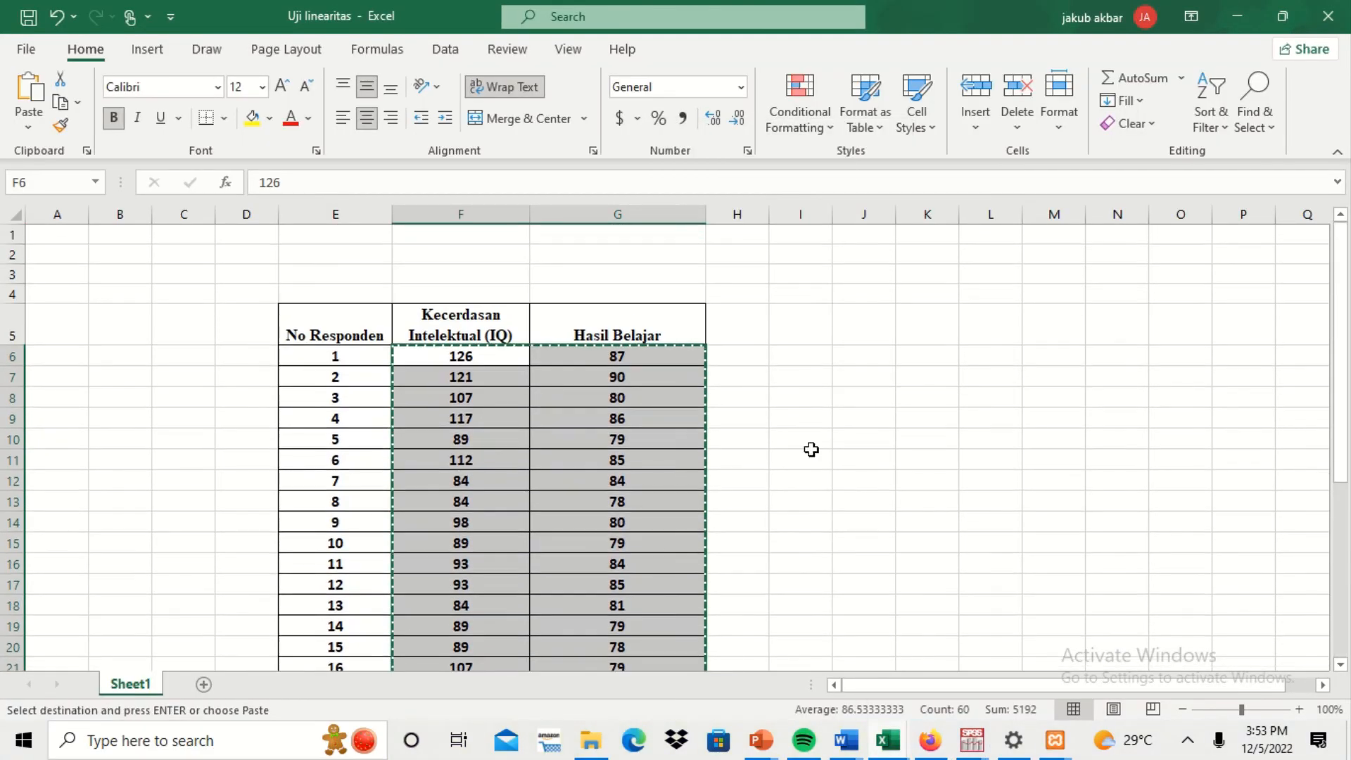
Switch to the Untitled4 dataset in SPSS and paste the copied values into columns X and Y starting at row 1.
click(972, 741)
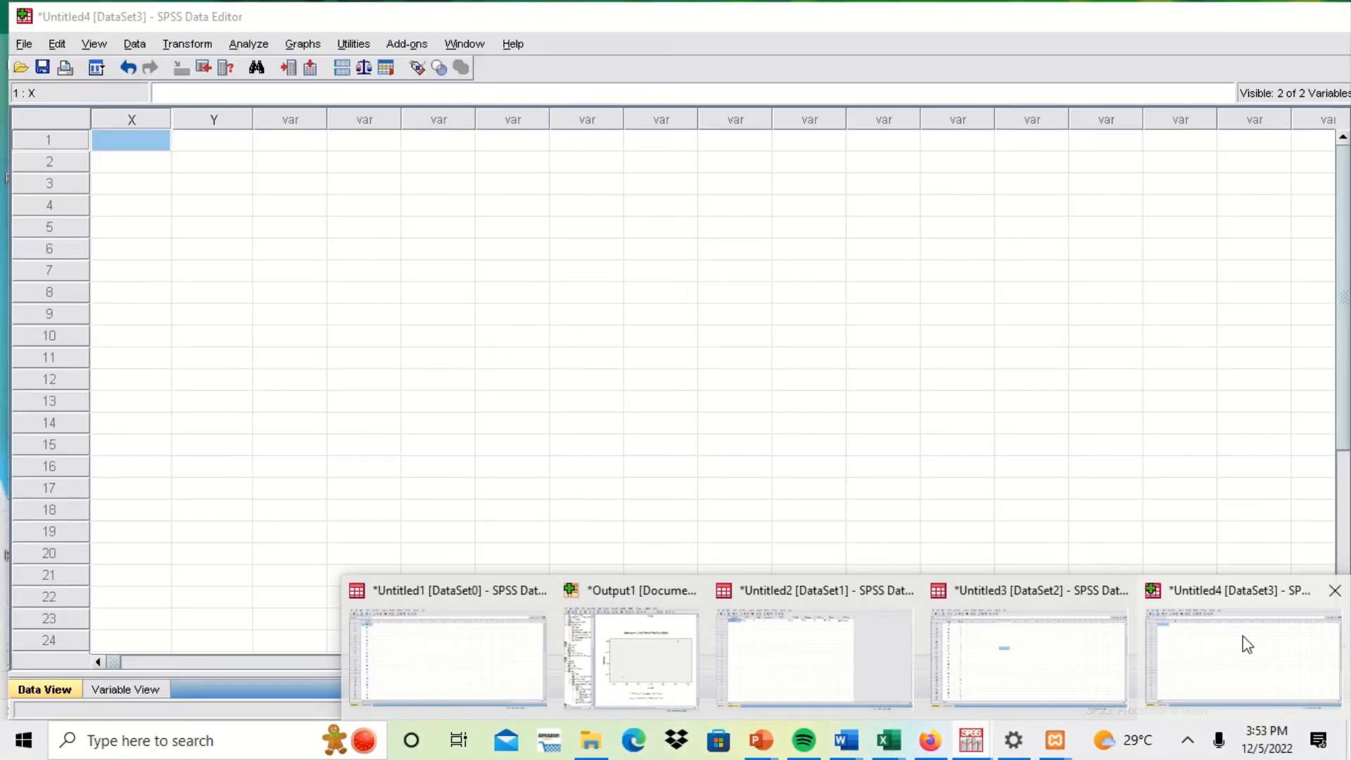
click(1243, 642)
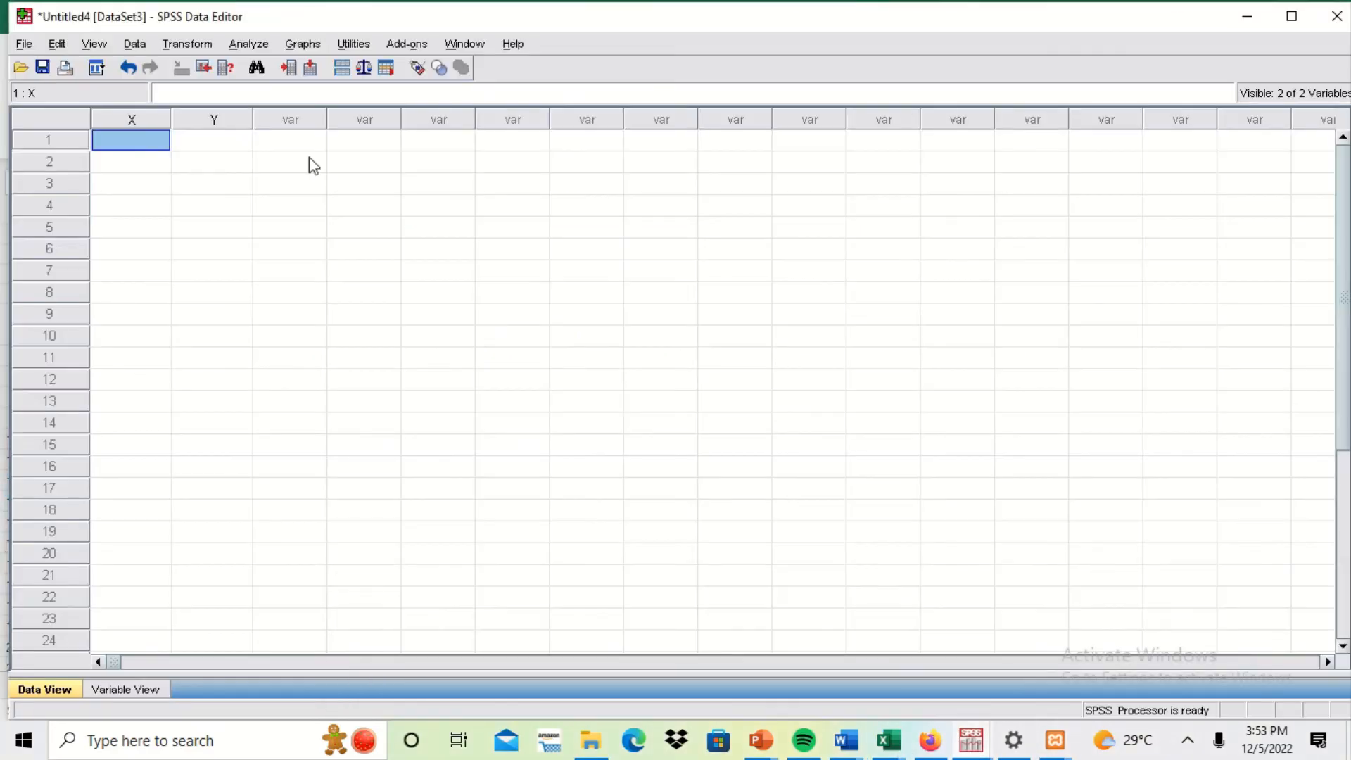
right_click(147, 135)
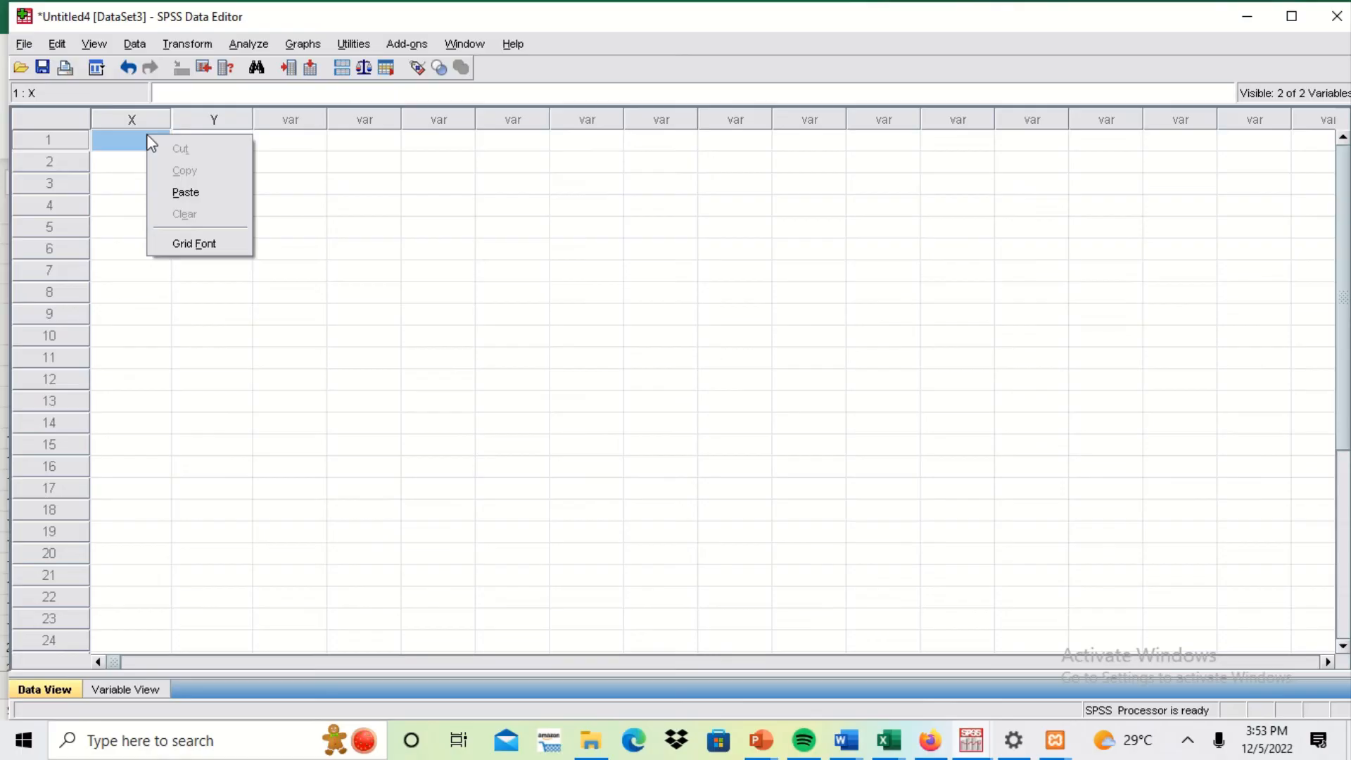
click(184, 192)
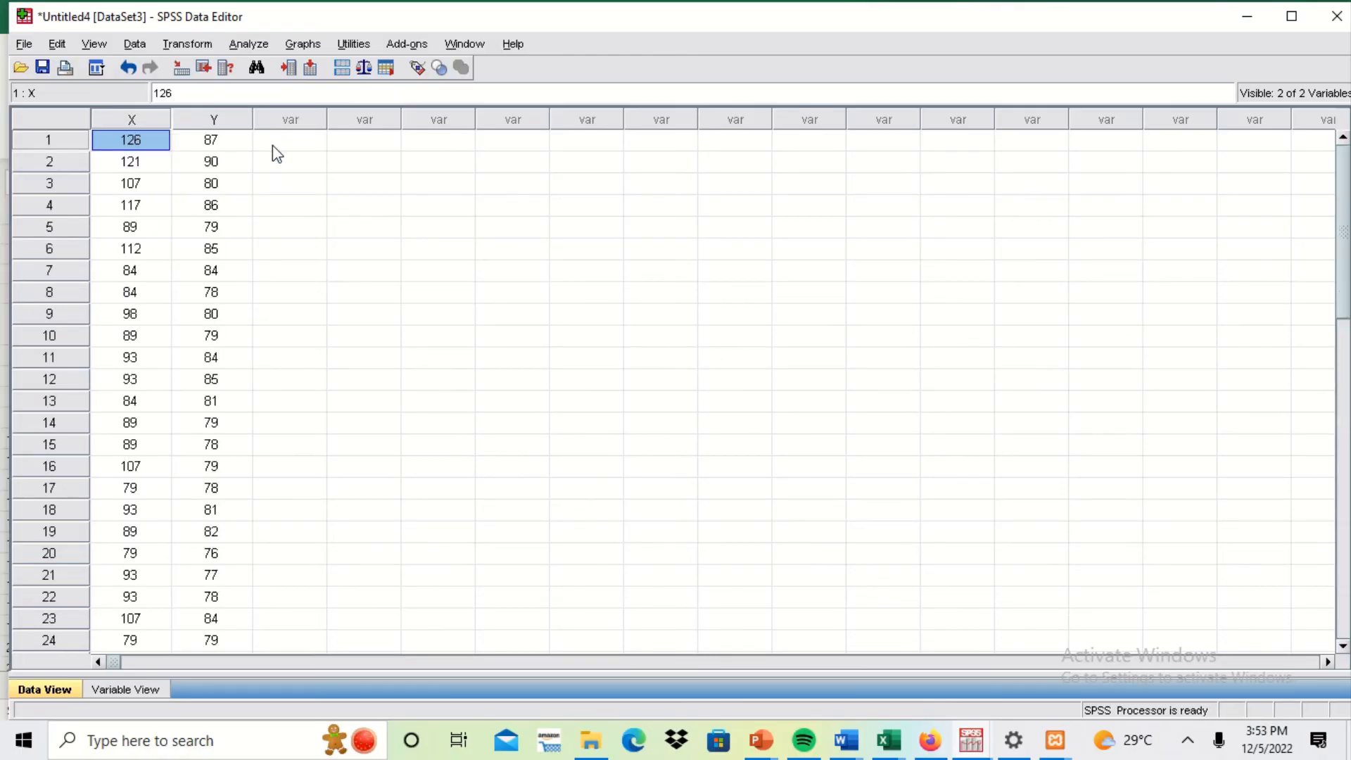
Start the Means procedure with Hasil Belajar [Y] as the dependent variable and Kecerdasan Intelektual (IQ) as the independent variable.
click(246, 47)
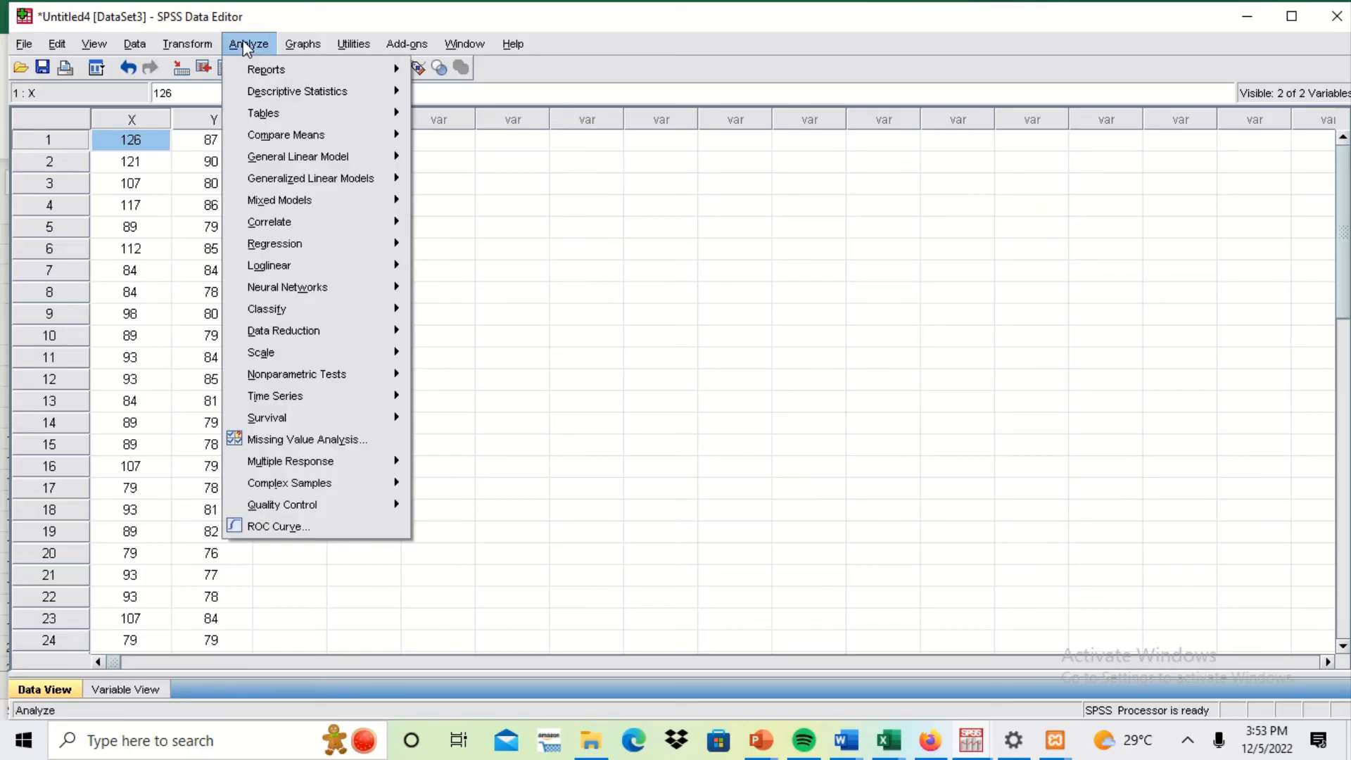
mouse_move(276, 141)
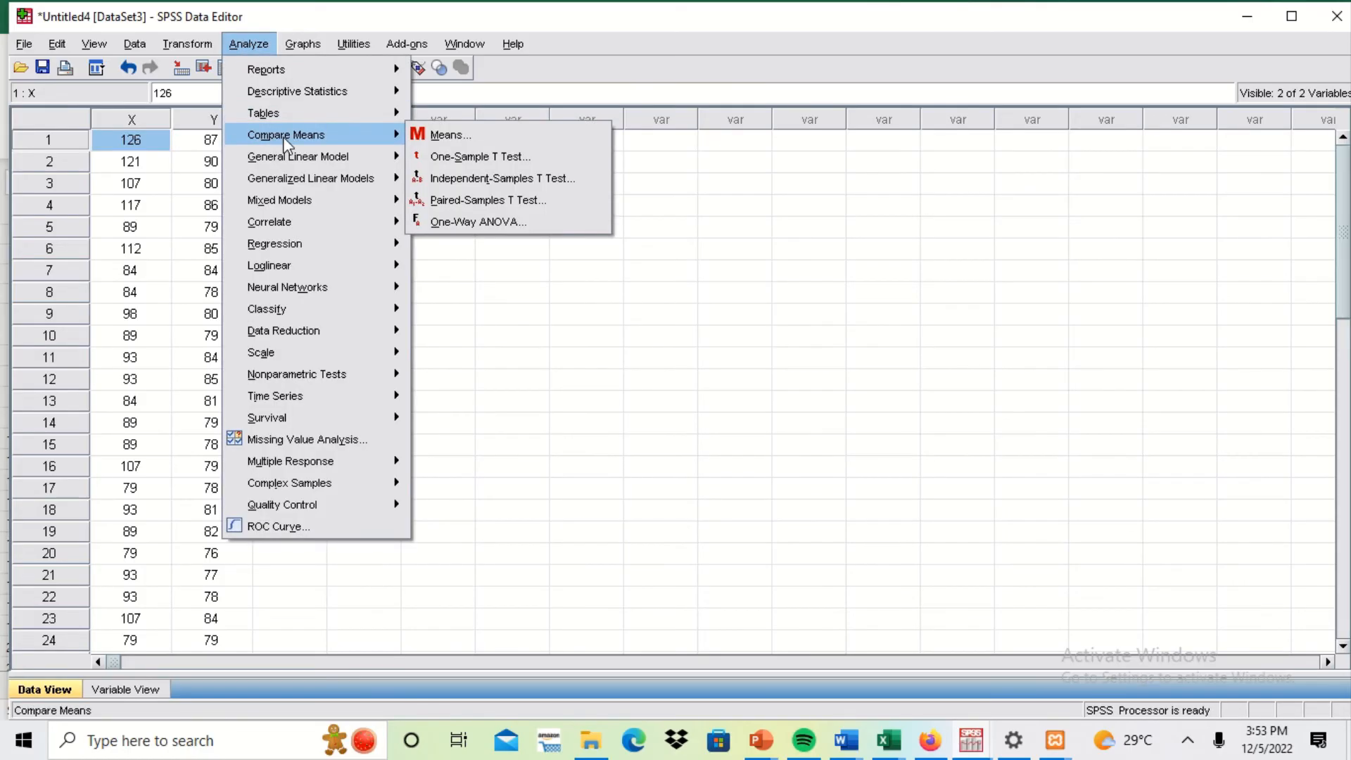
click(451, 137)
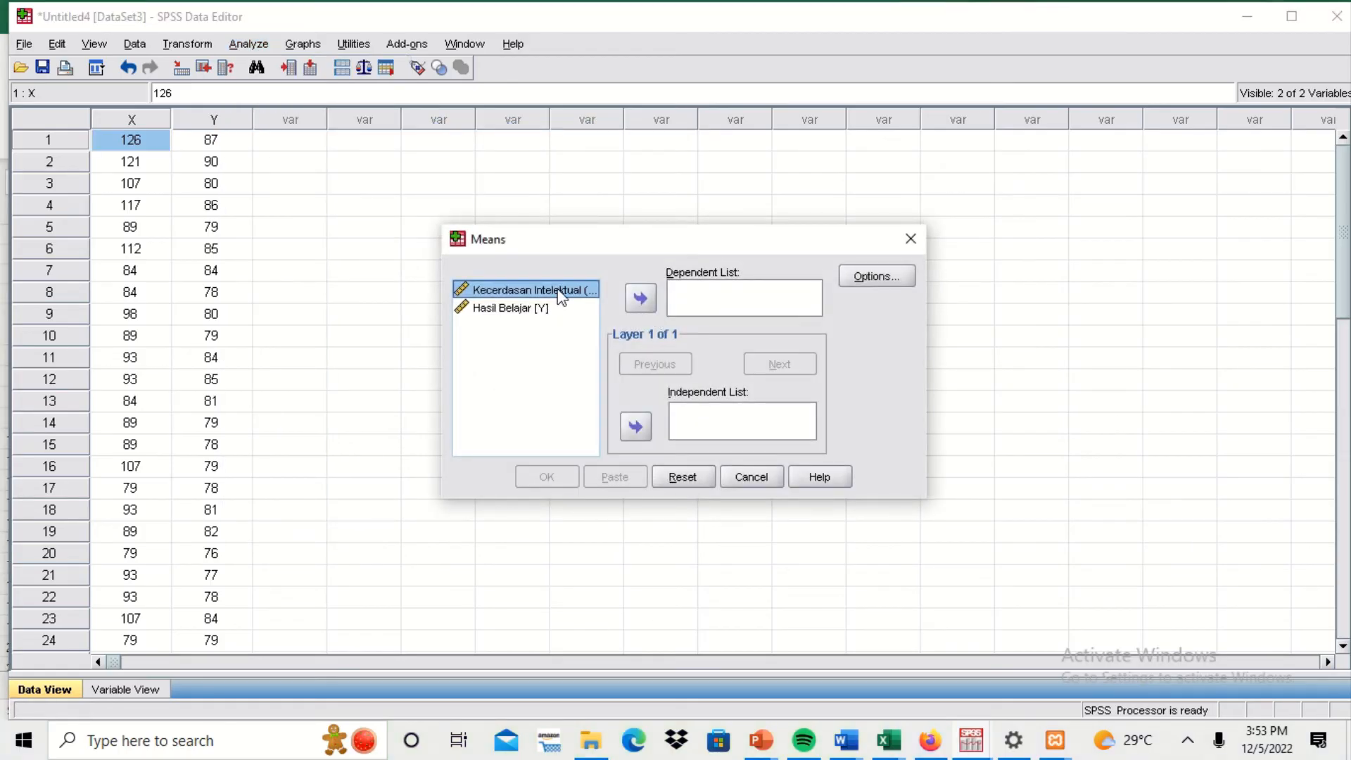
click(537, 310)
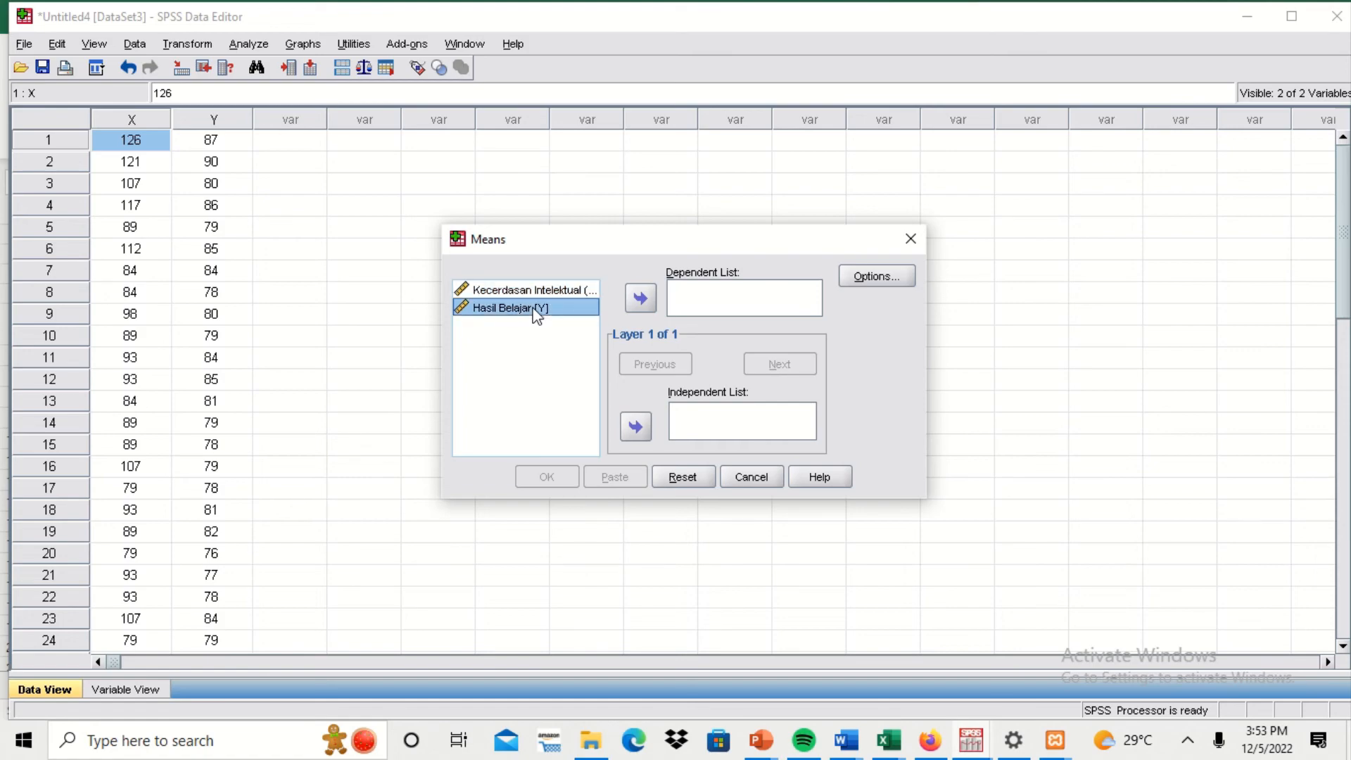
click(638, 299)
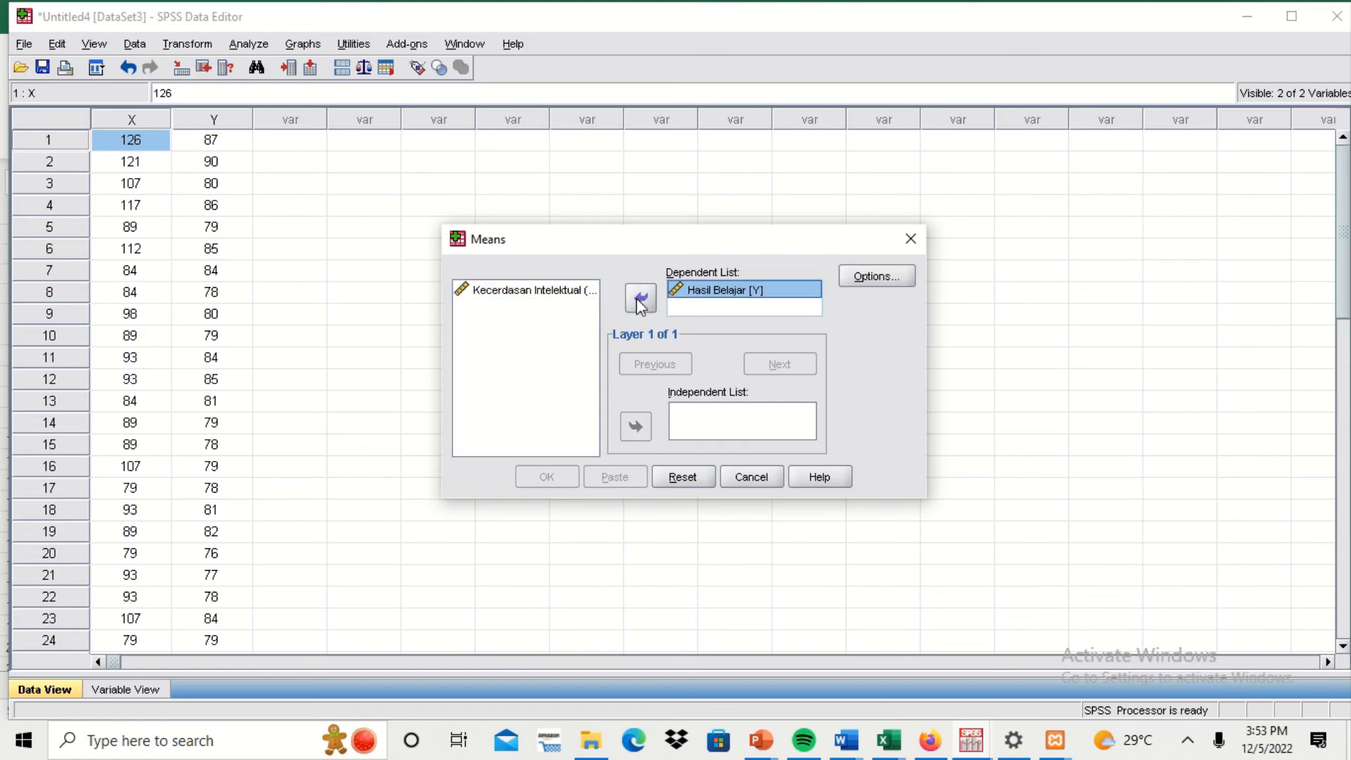
click(542, 290)
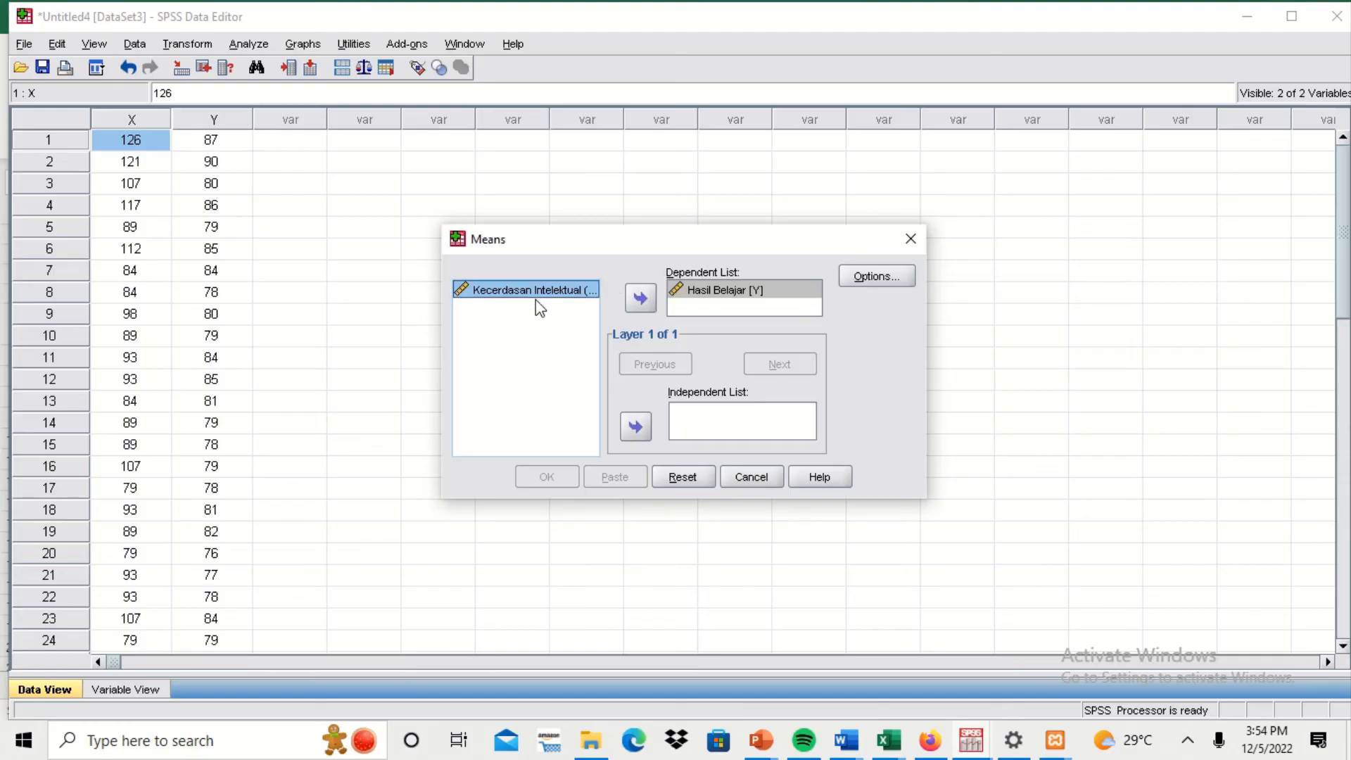
click(636, 427)
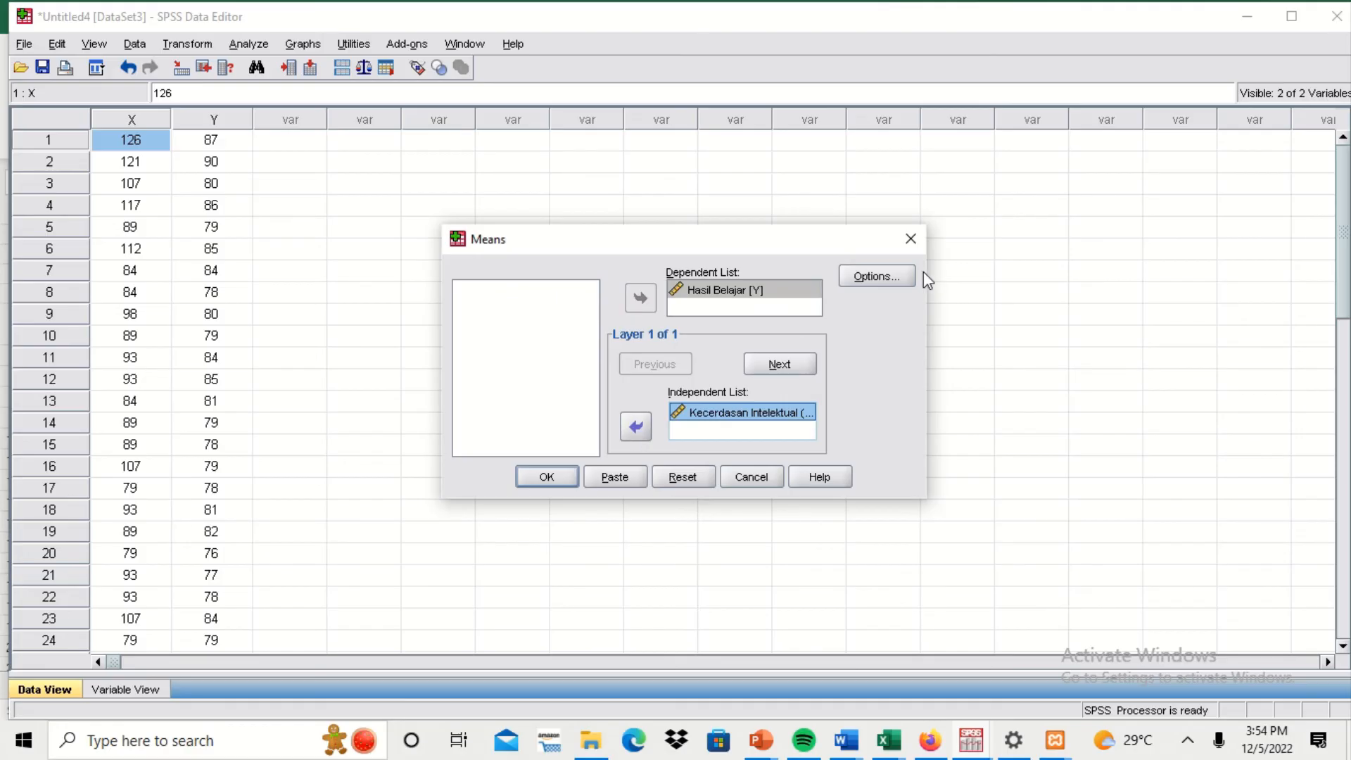
Enable Test for linearity in the Means options, run the analysis and show the resulting ANOVA Table in the output.
click(875, 279)
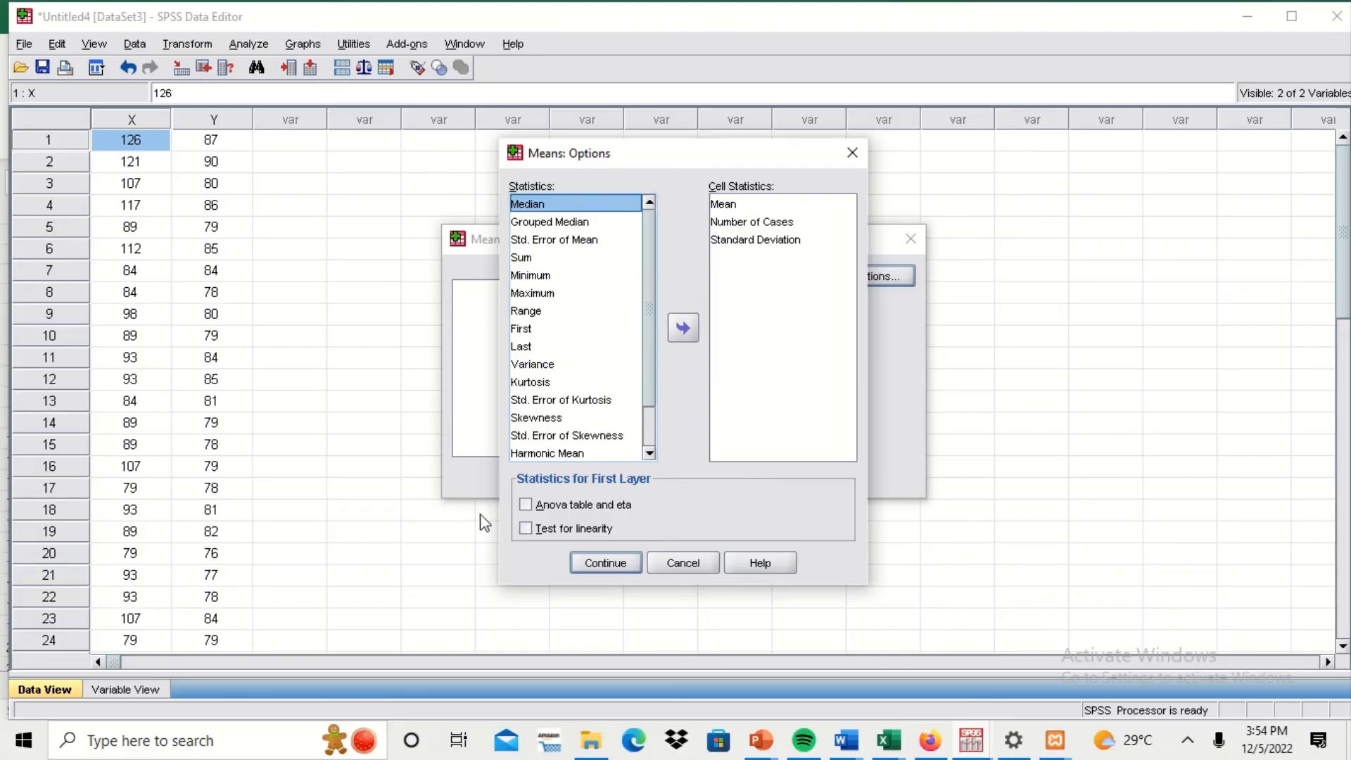
click(557, 528)
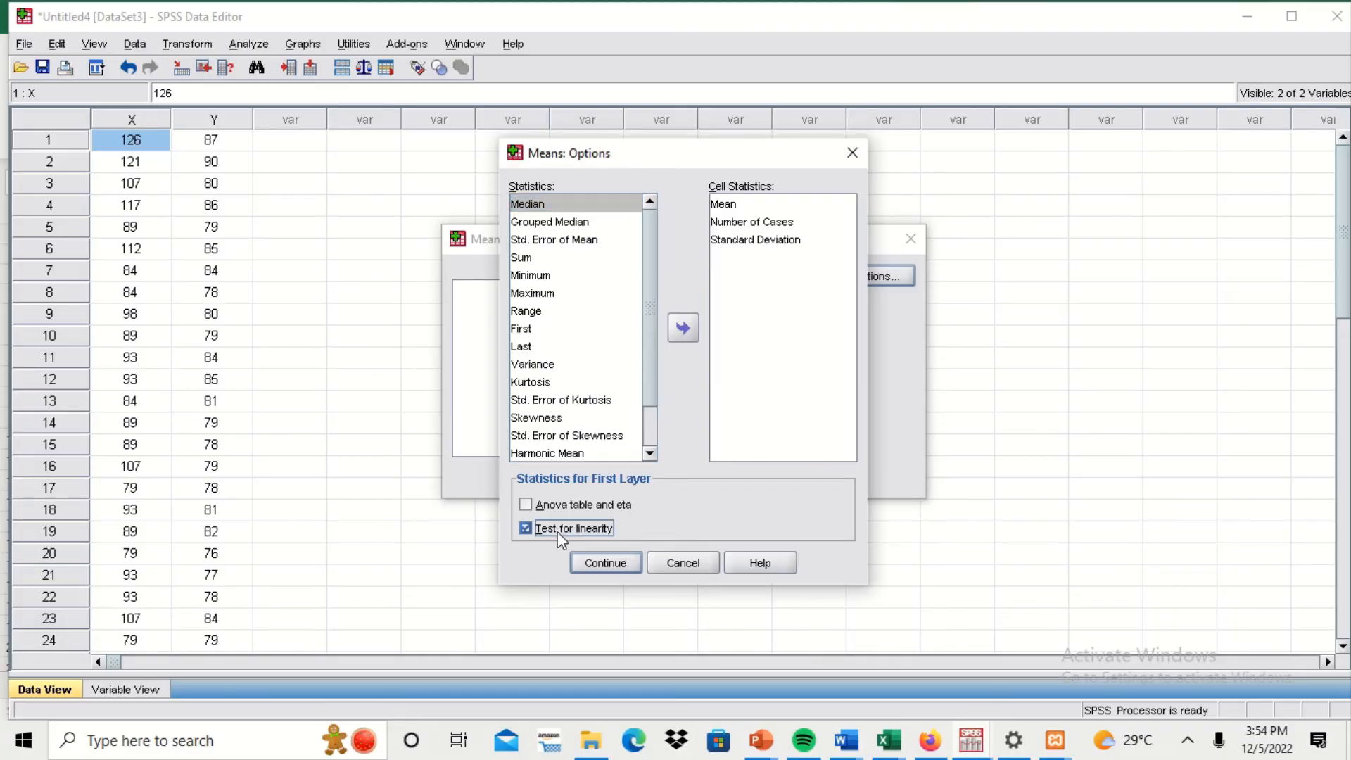
click(631, 562)
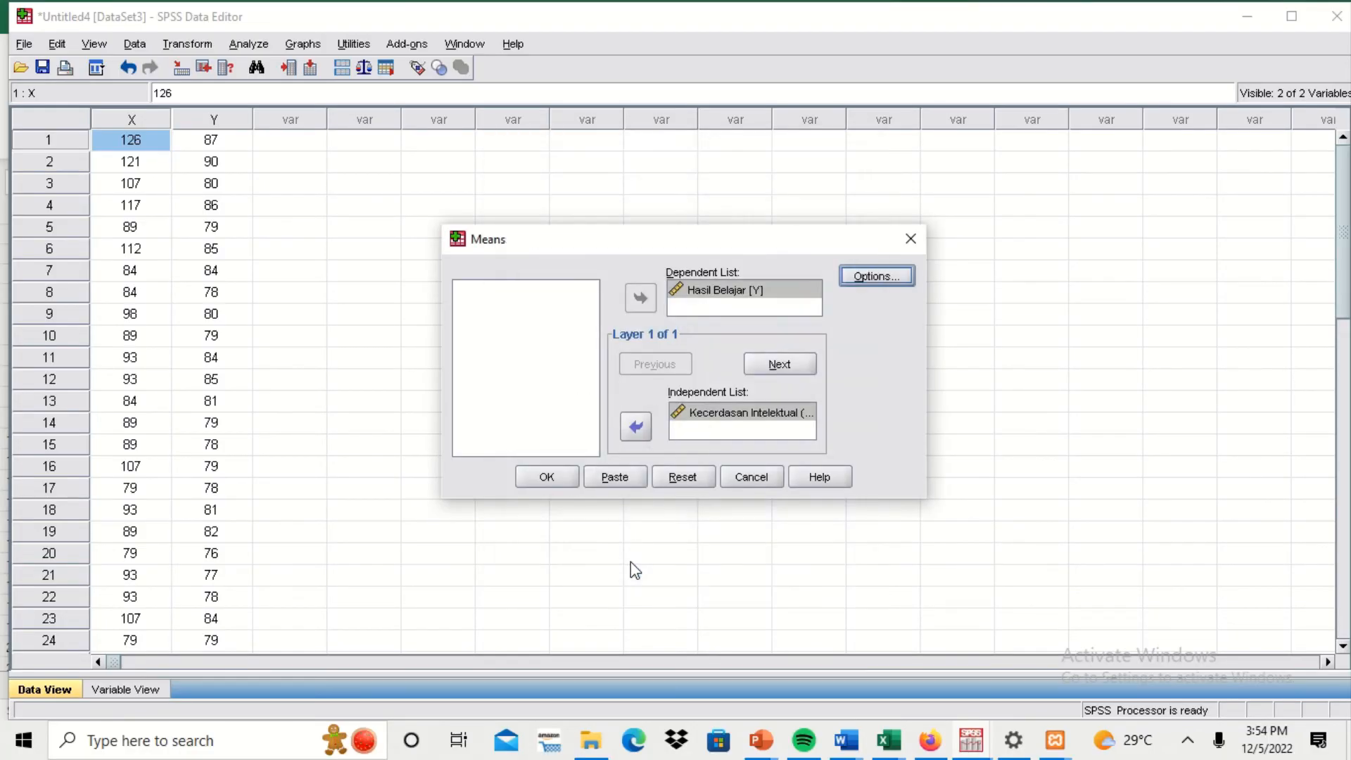
click(550, 478)
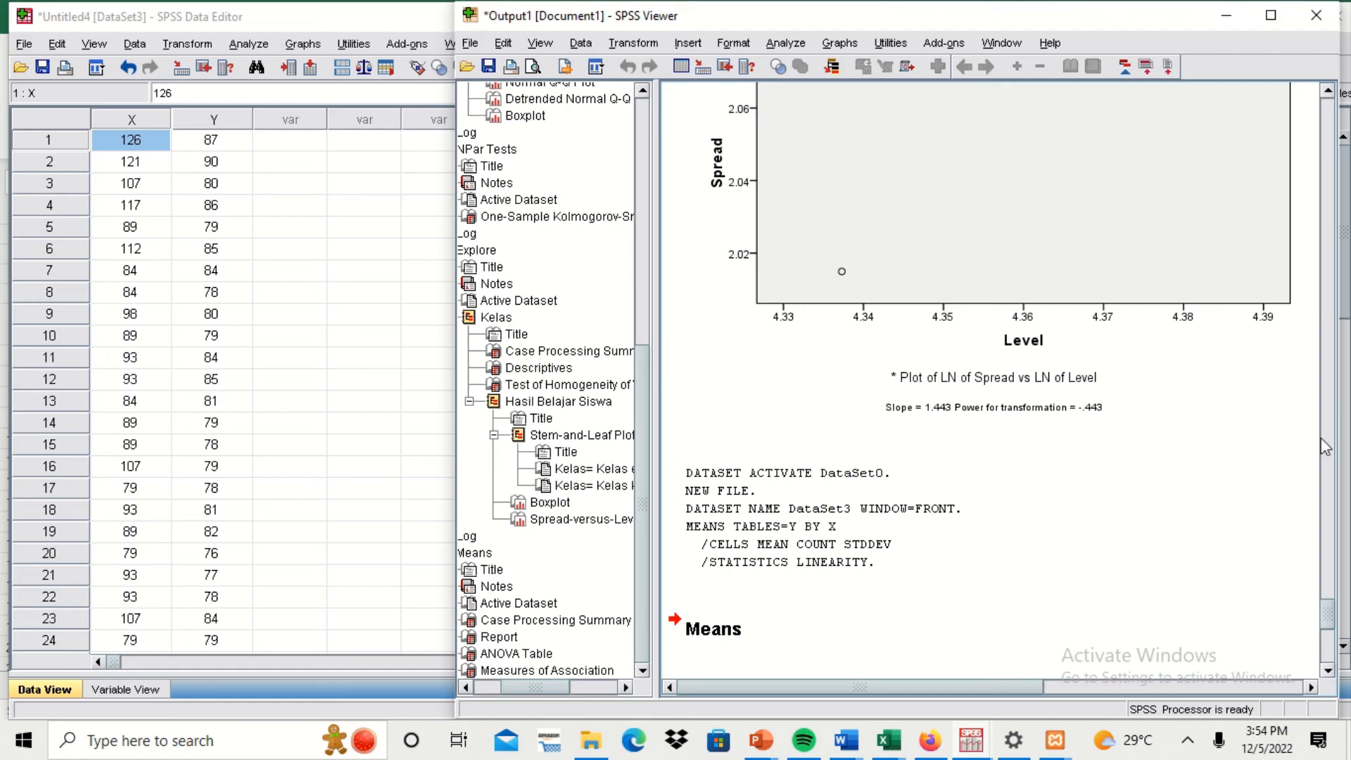
drag(1330, 623, 1340, 658)
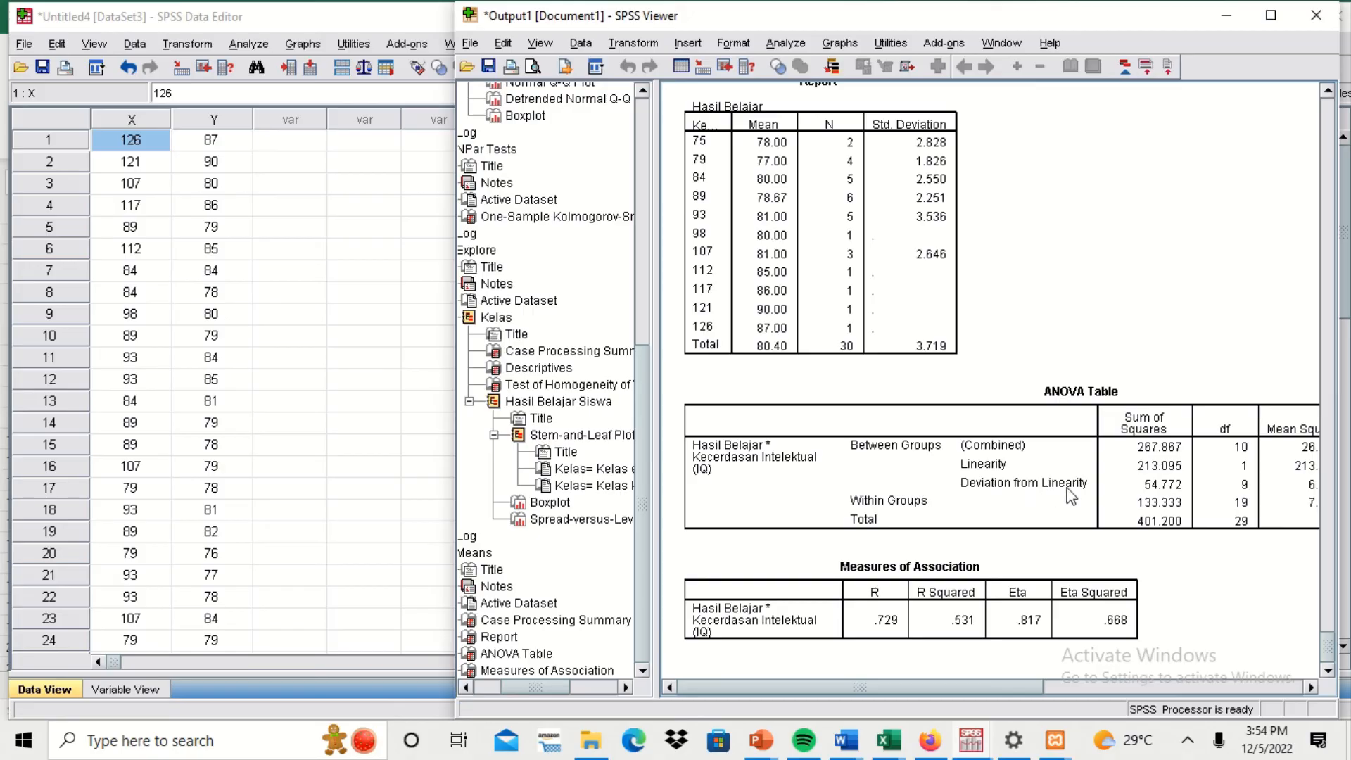
Switch to the first Word document and review the hypotheses and test criteria in its UJI LINEARITAS section.
click(849, 738)
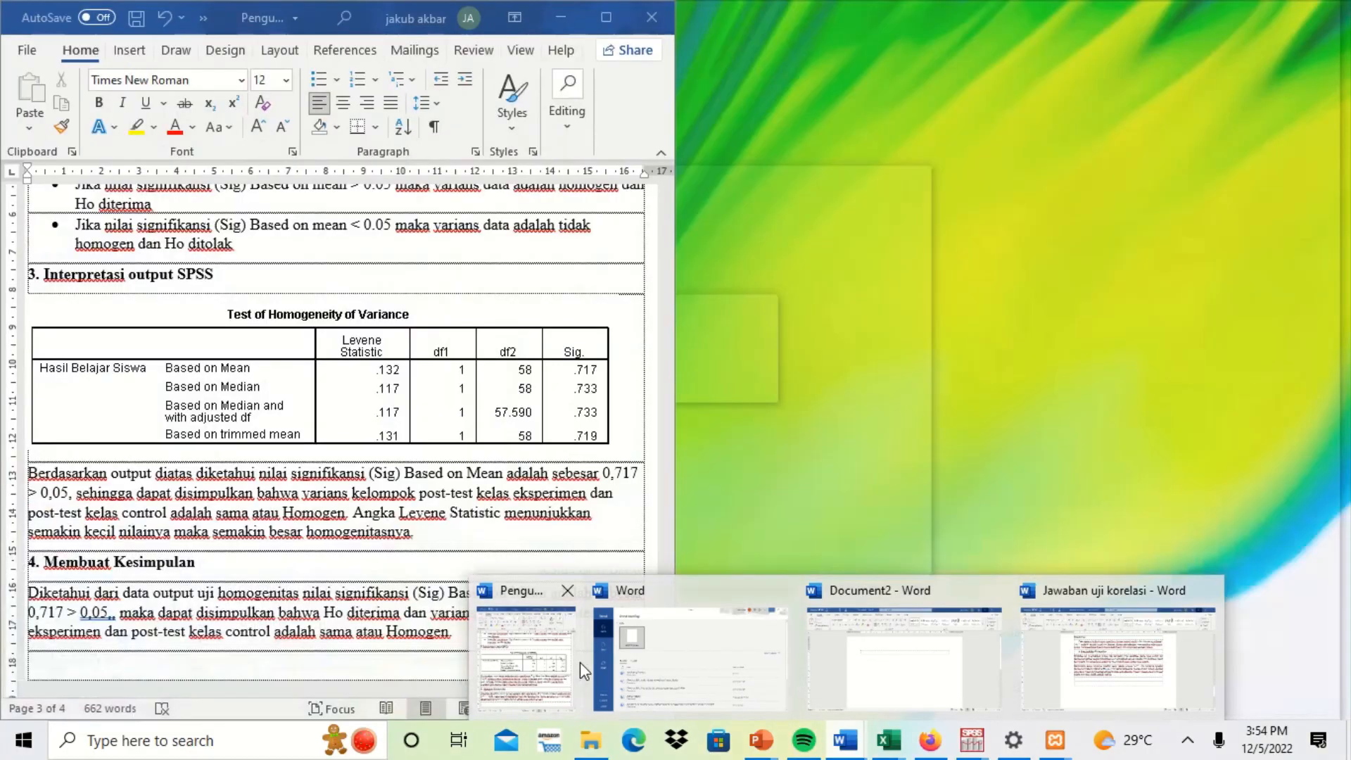
click(580, 662)
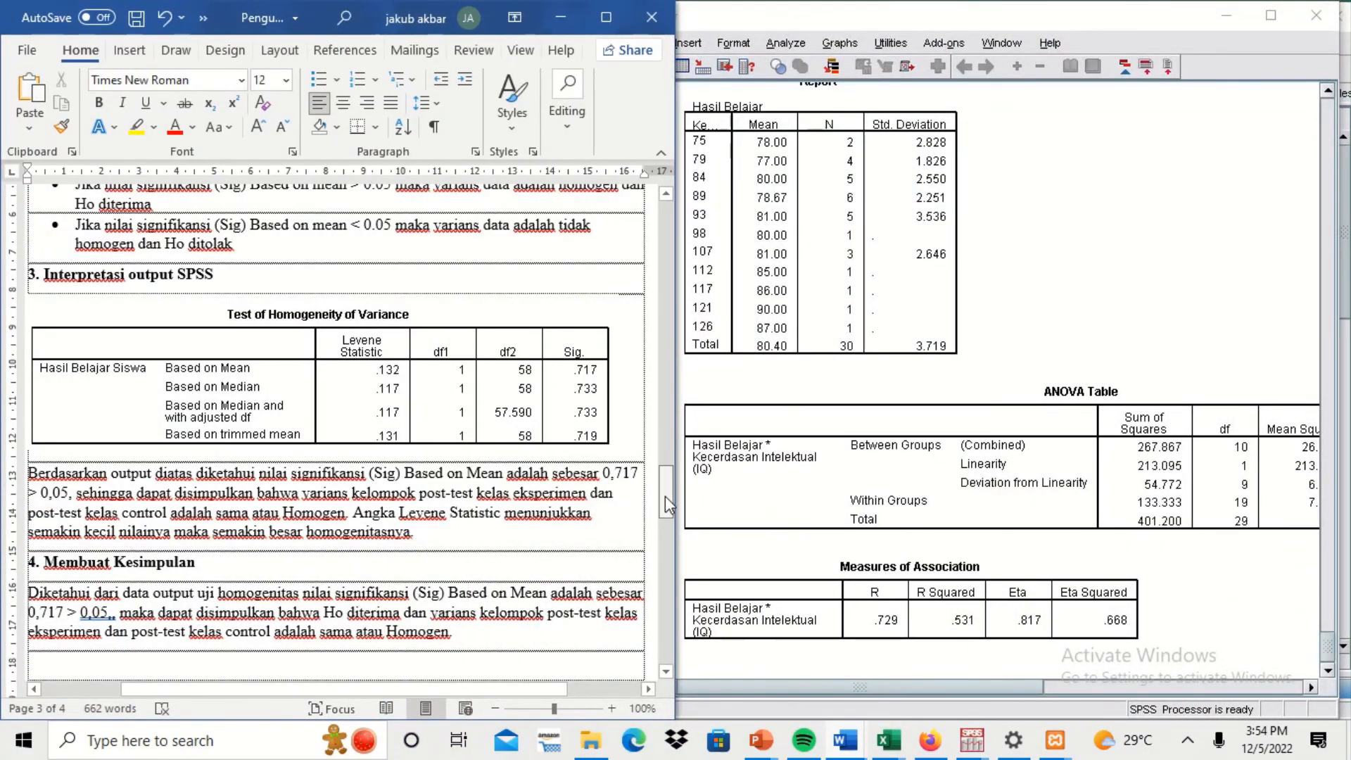
drag(665, 495, 677, 588)
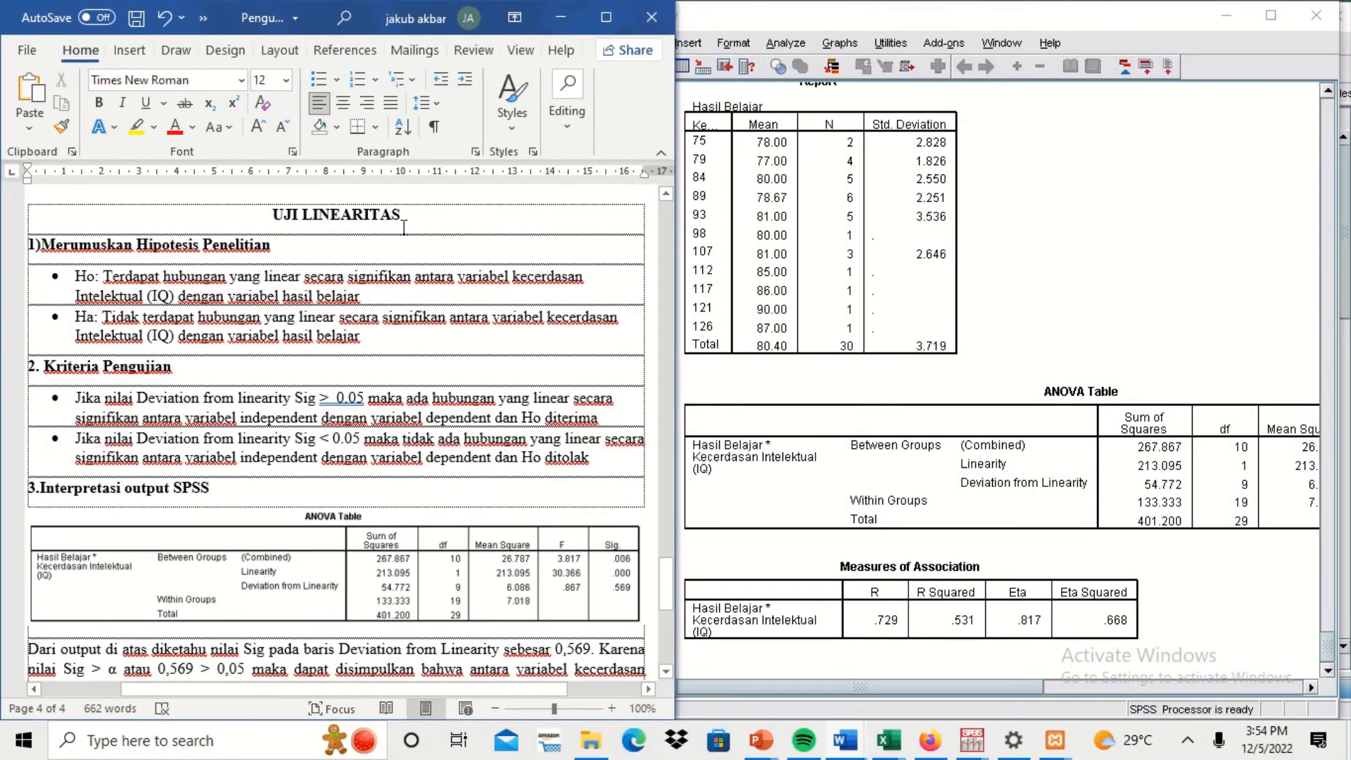
click(288, 240)
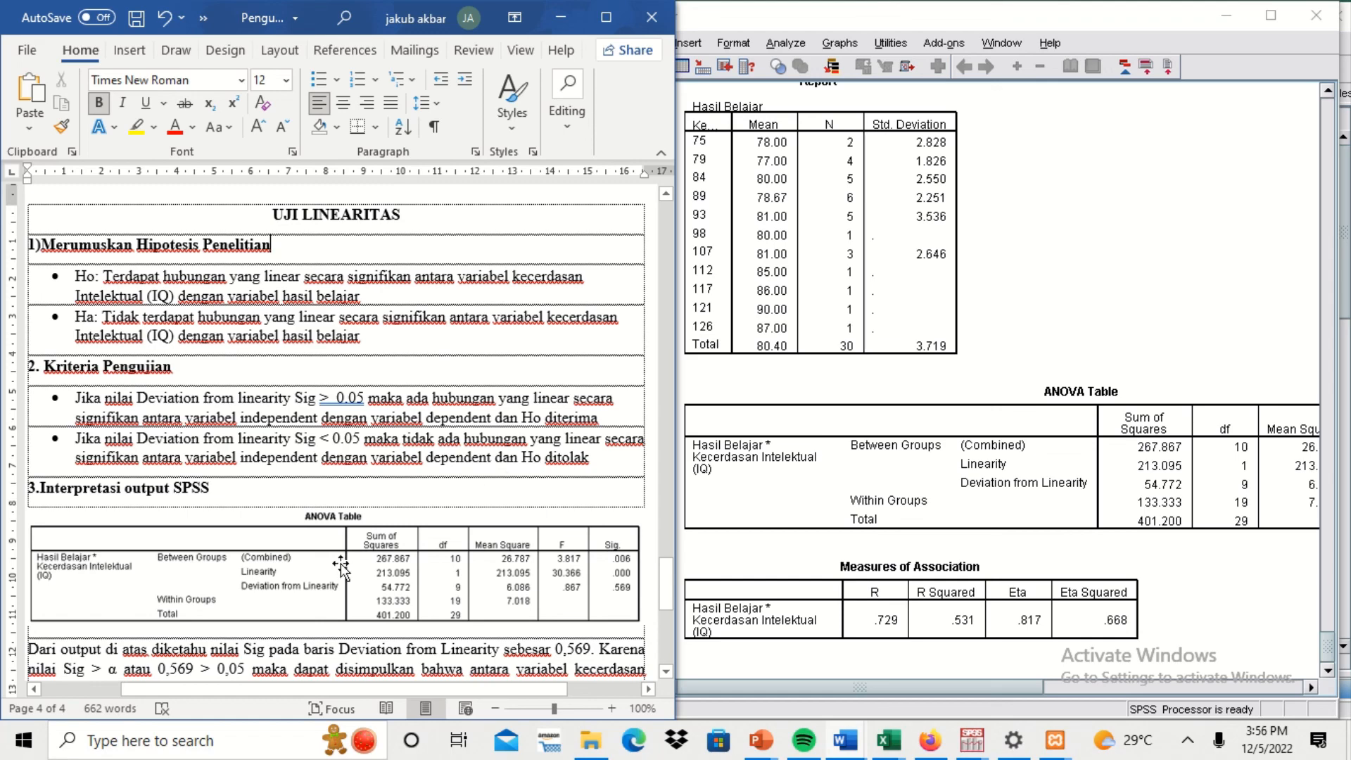
Read the SPSS output interpretation and the conclusion of the linearity test in the Word document.
click(667, 670)
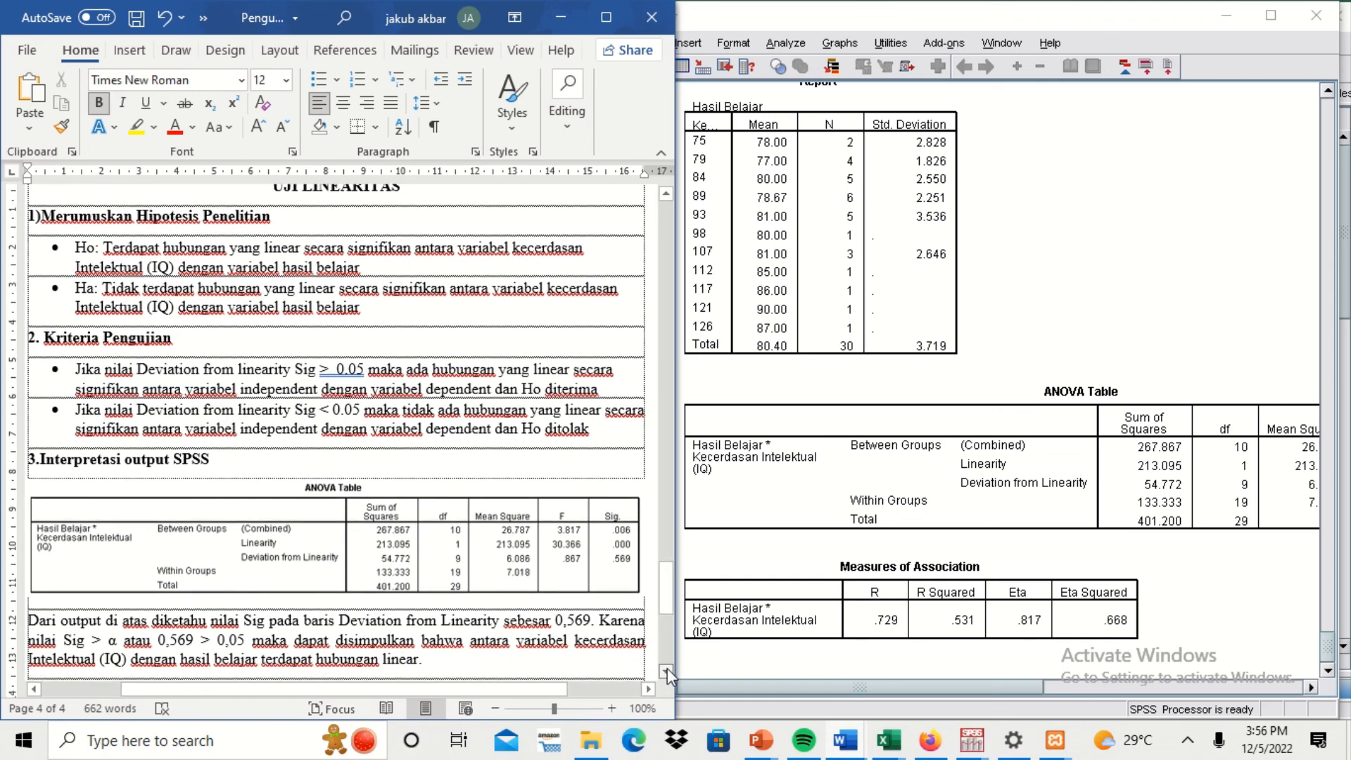
click(666, 671)
click(667, 671)
click(667, 671)
click(666, 671)
click(667, 670)
click(667, 671)
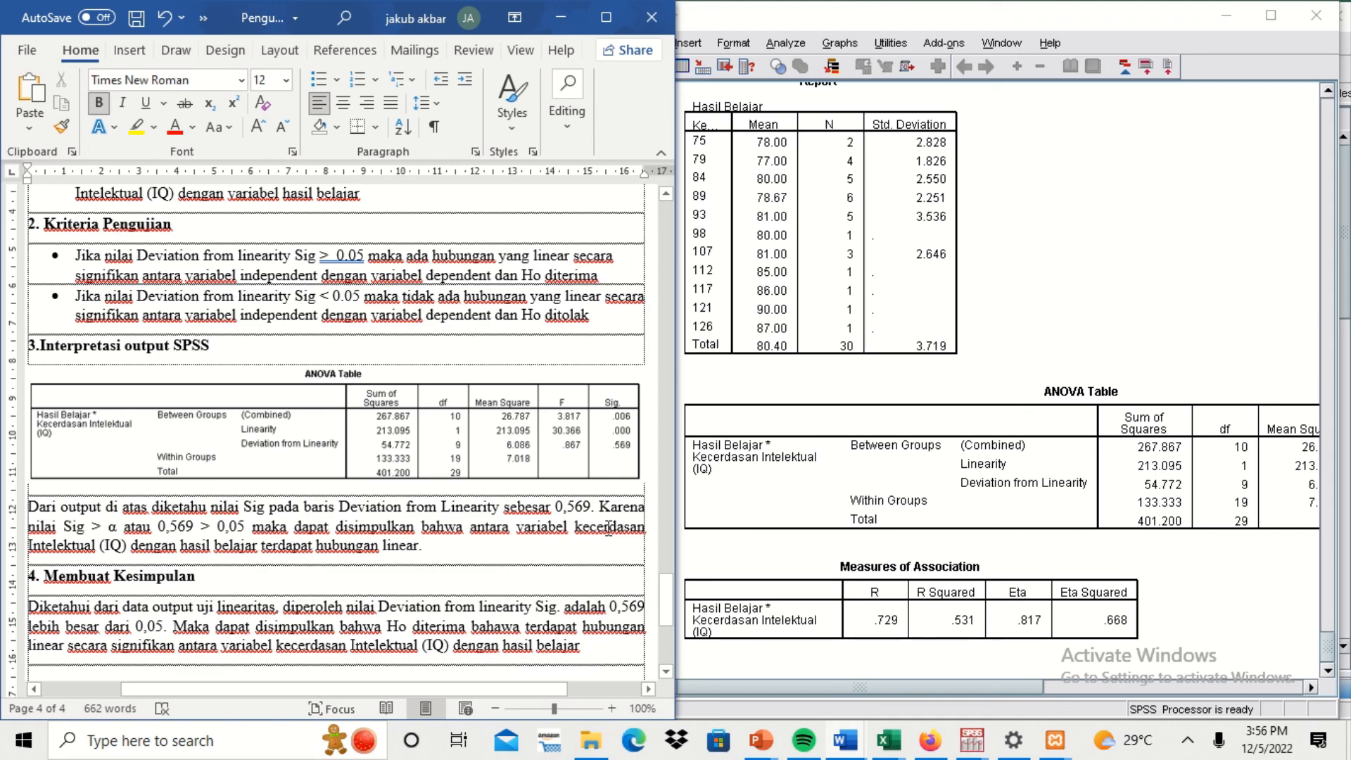
click(314, 548)
Switch to the Analisis uji normalitas presentation in PowerPoint and show slide 1, Uji Prasyarat Analisis.
mouse_move(771, 744)
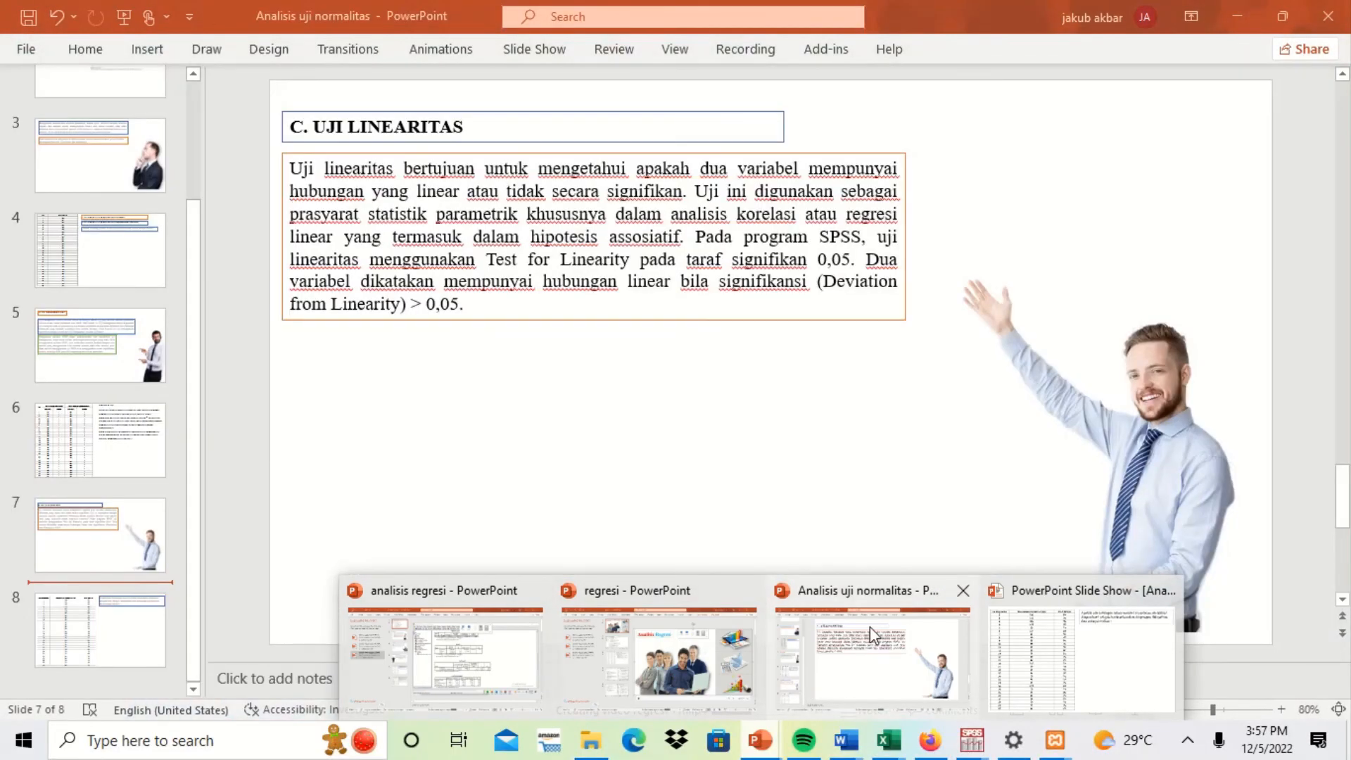
click(870, 626)
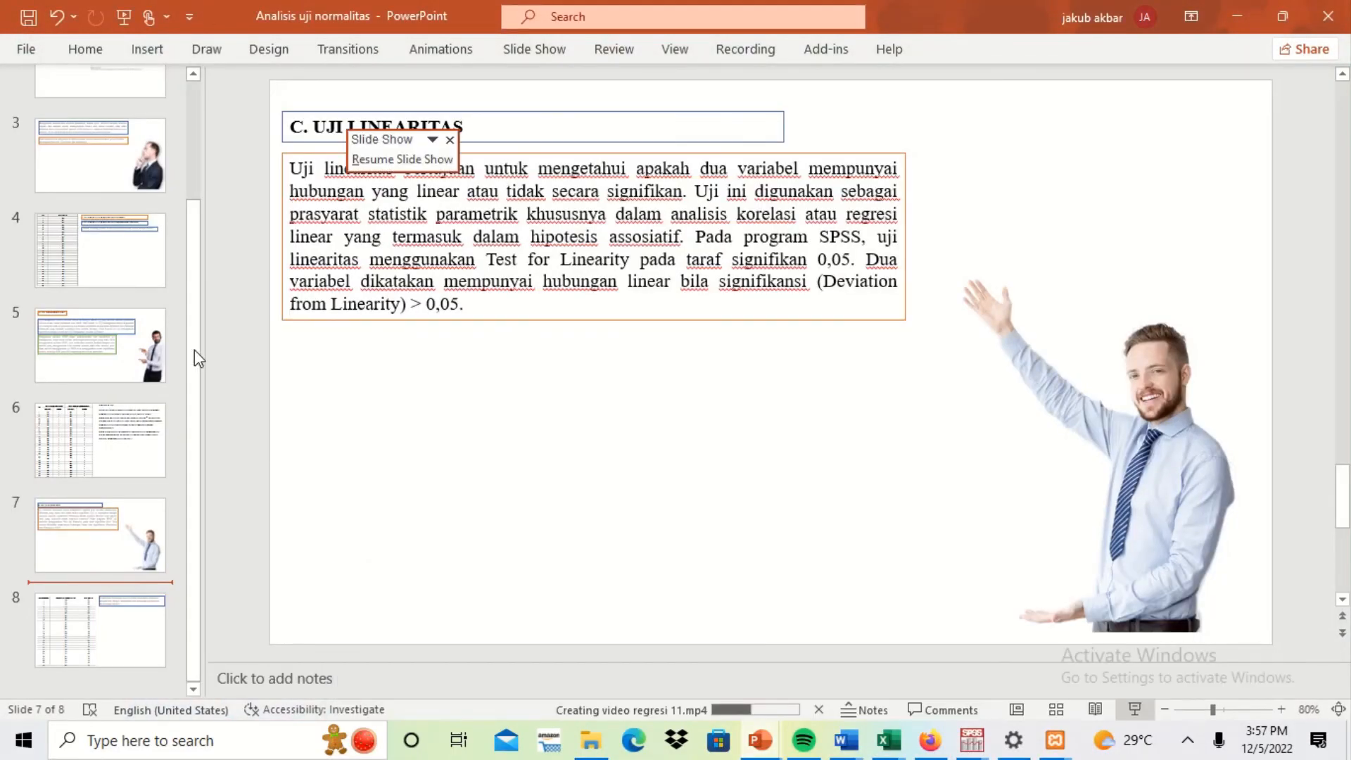
drag(193, 355, 187, 166)
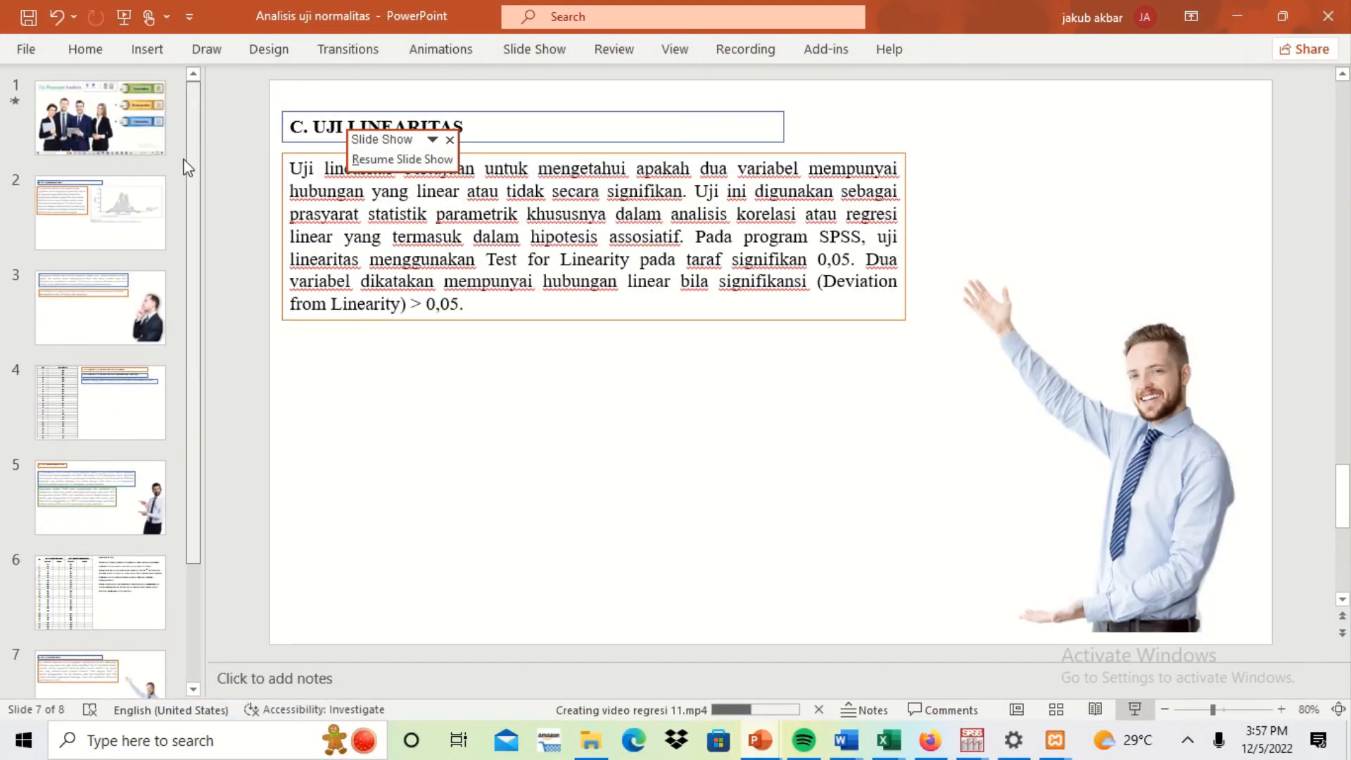
click(111, 141)
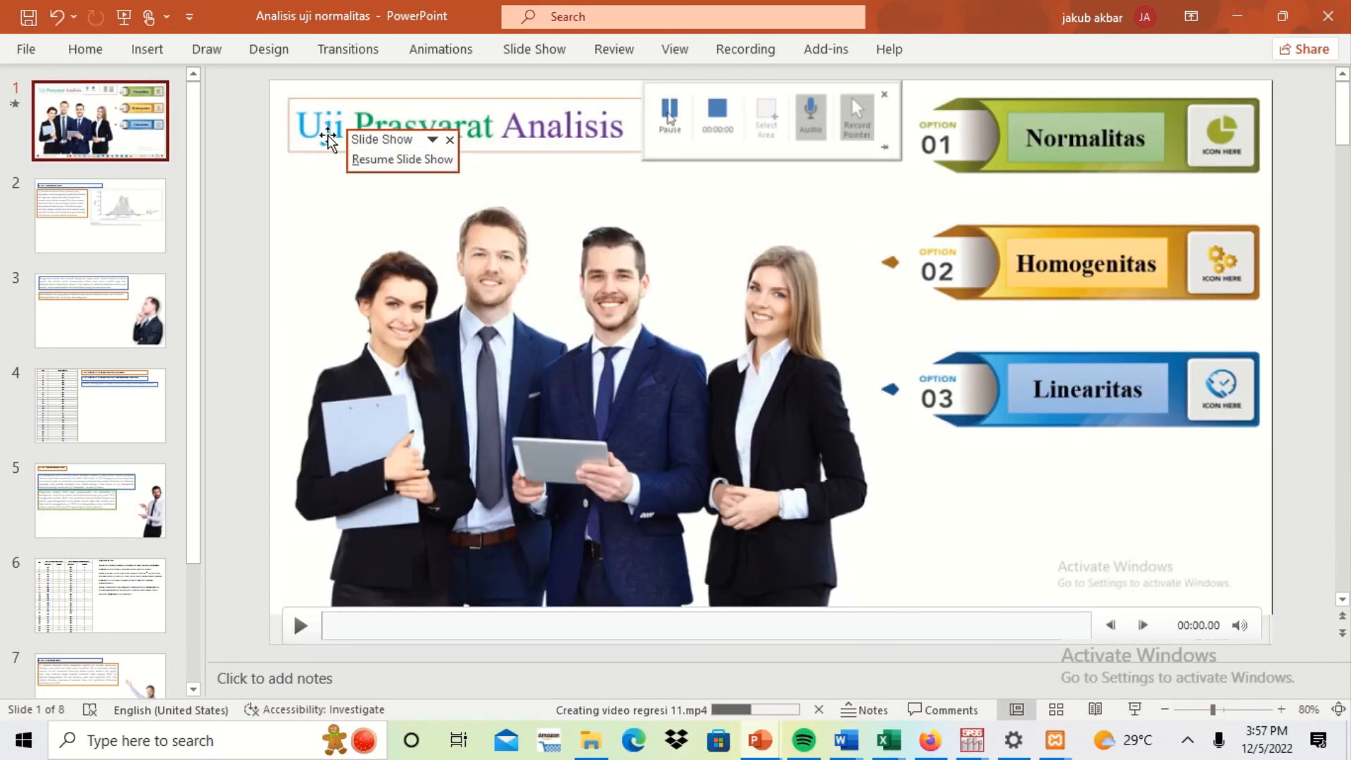